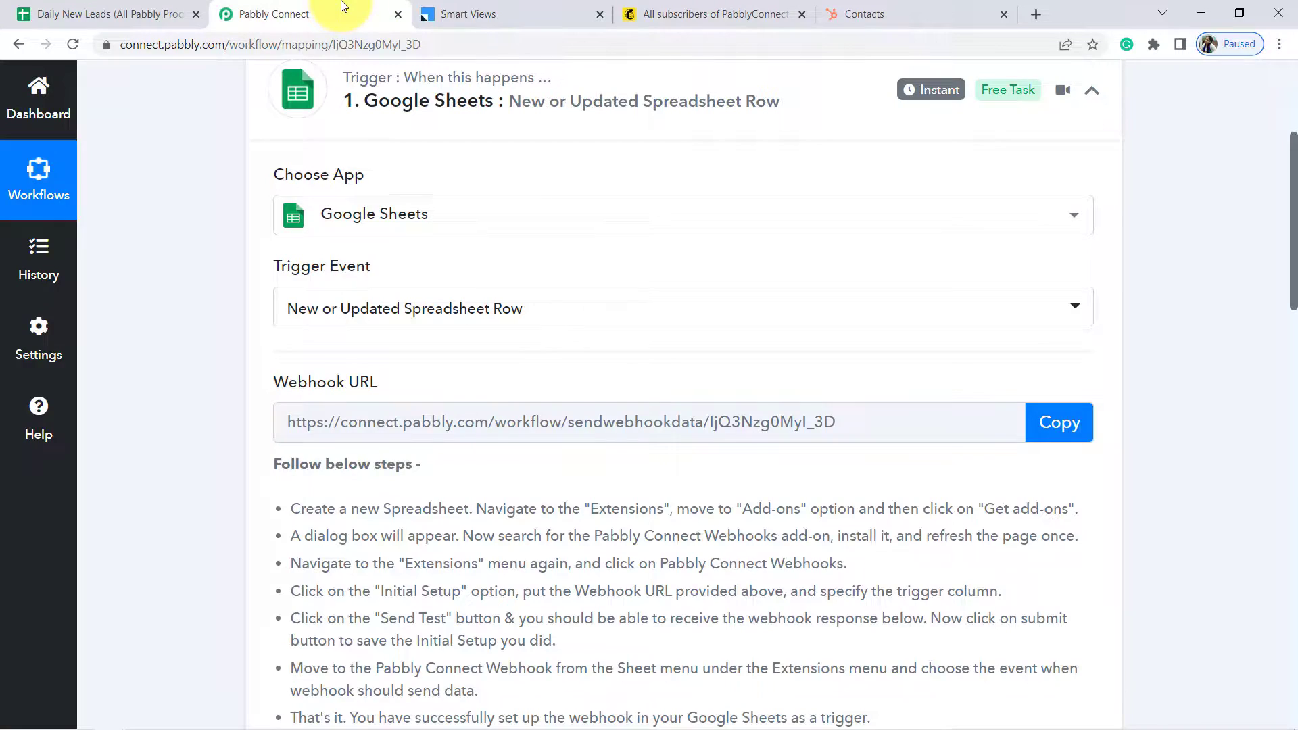
# Review the Pabbly Connect sheet's leads and its empty rows A4:C7, then glance at HubSpot contacts
pyautogui.click(115, 13)
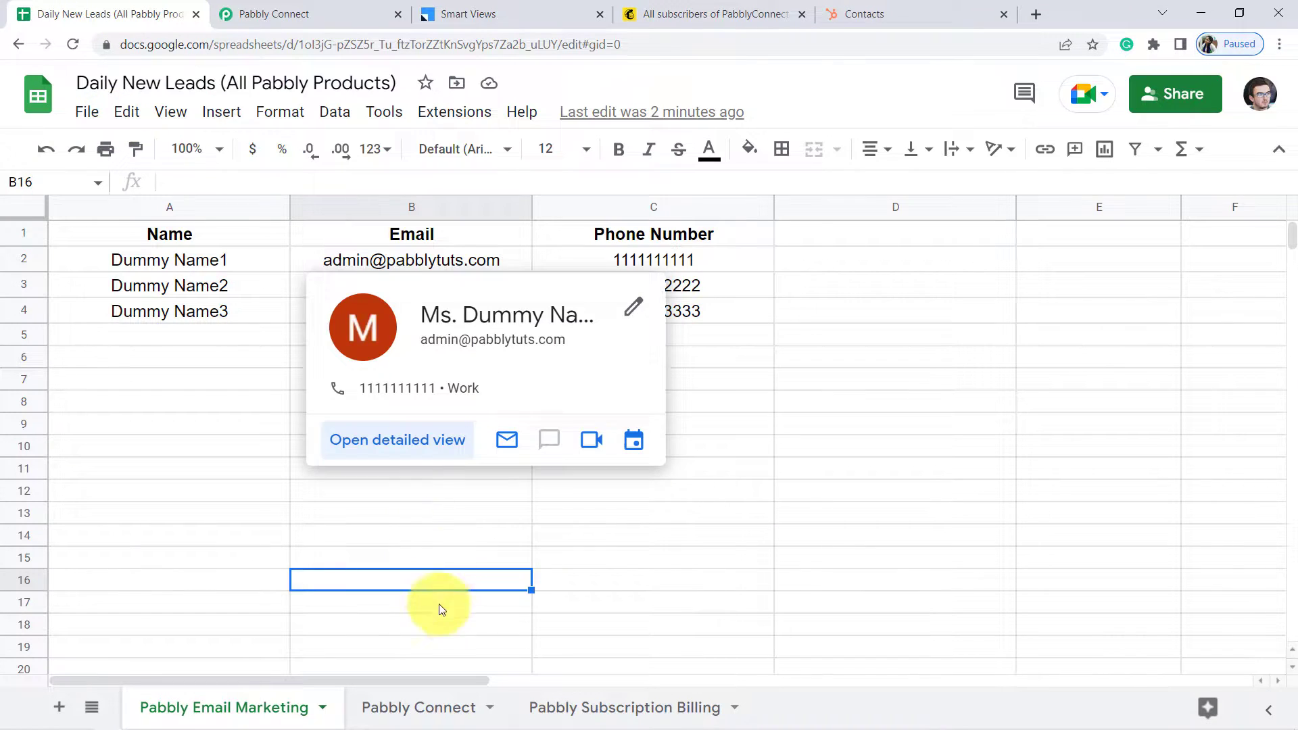
pyautogui.click(407, 711)
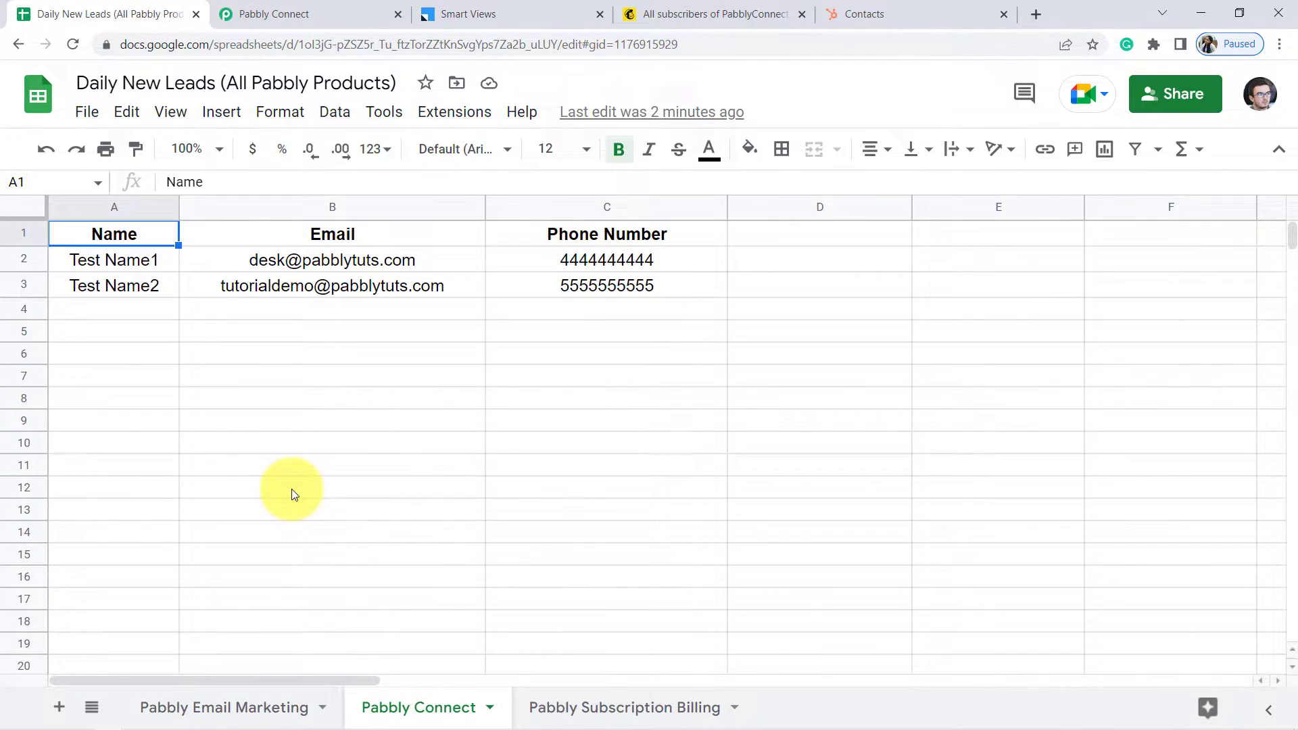
pyautogui.moveTo(138, 317); pyautogui.dragTo(599, 371)
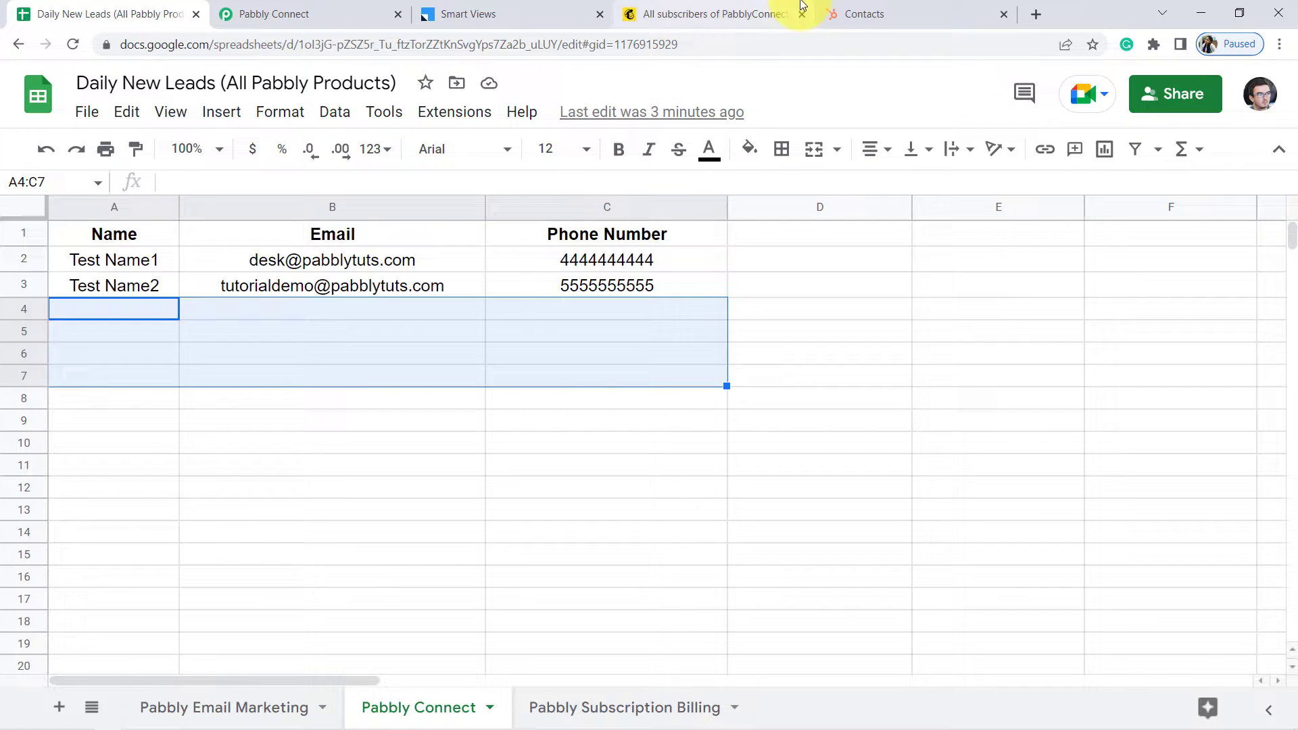
pyautogui.click(908, 8)
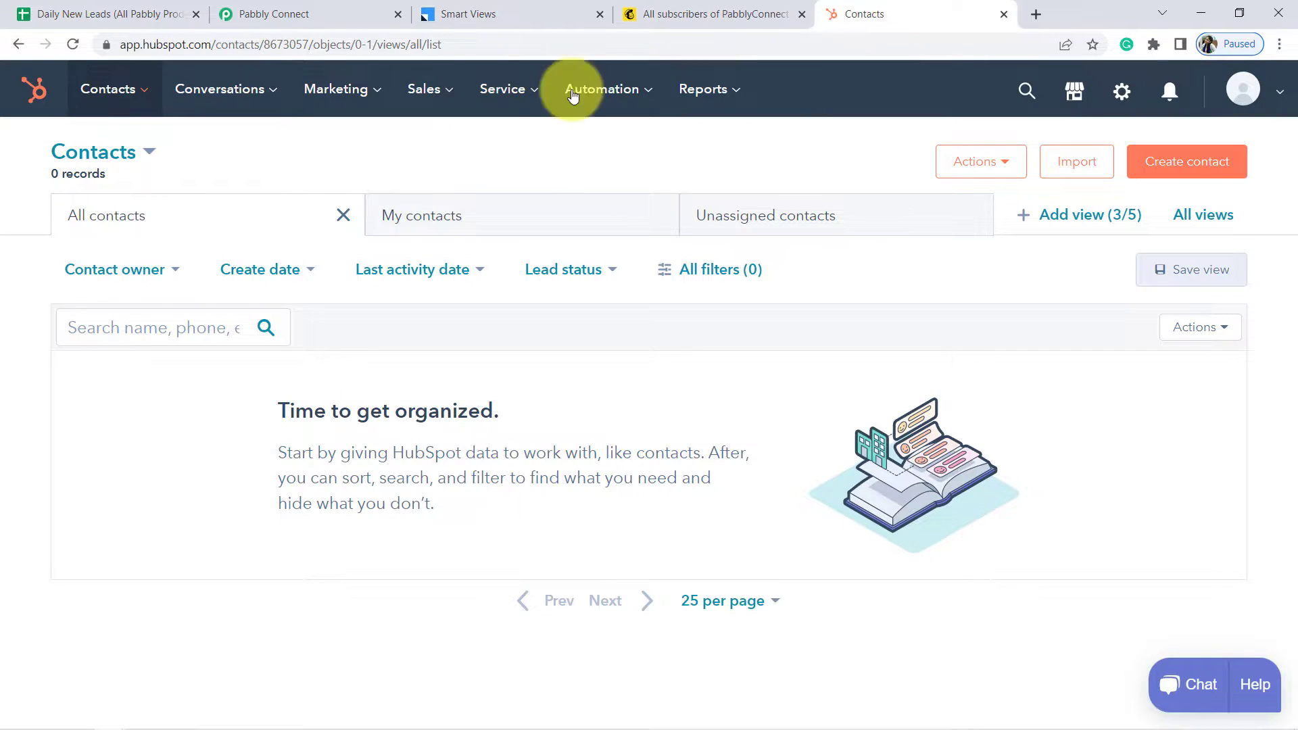
# Review the Pabbly Subscription Billing sheet's empty rows A4:C10, then show the empty HubSpot contacts list
pyautogui.click(101, 13)
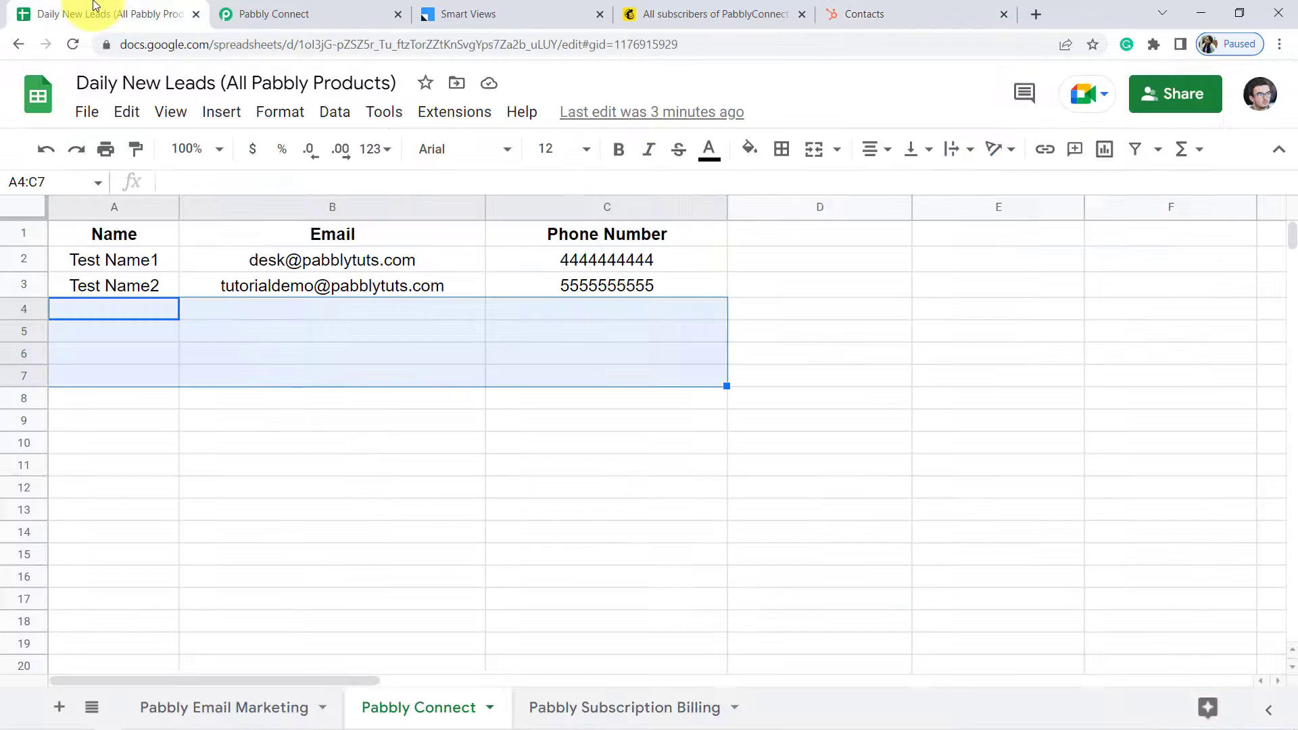
pyautogui.click(622, 708)
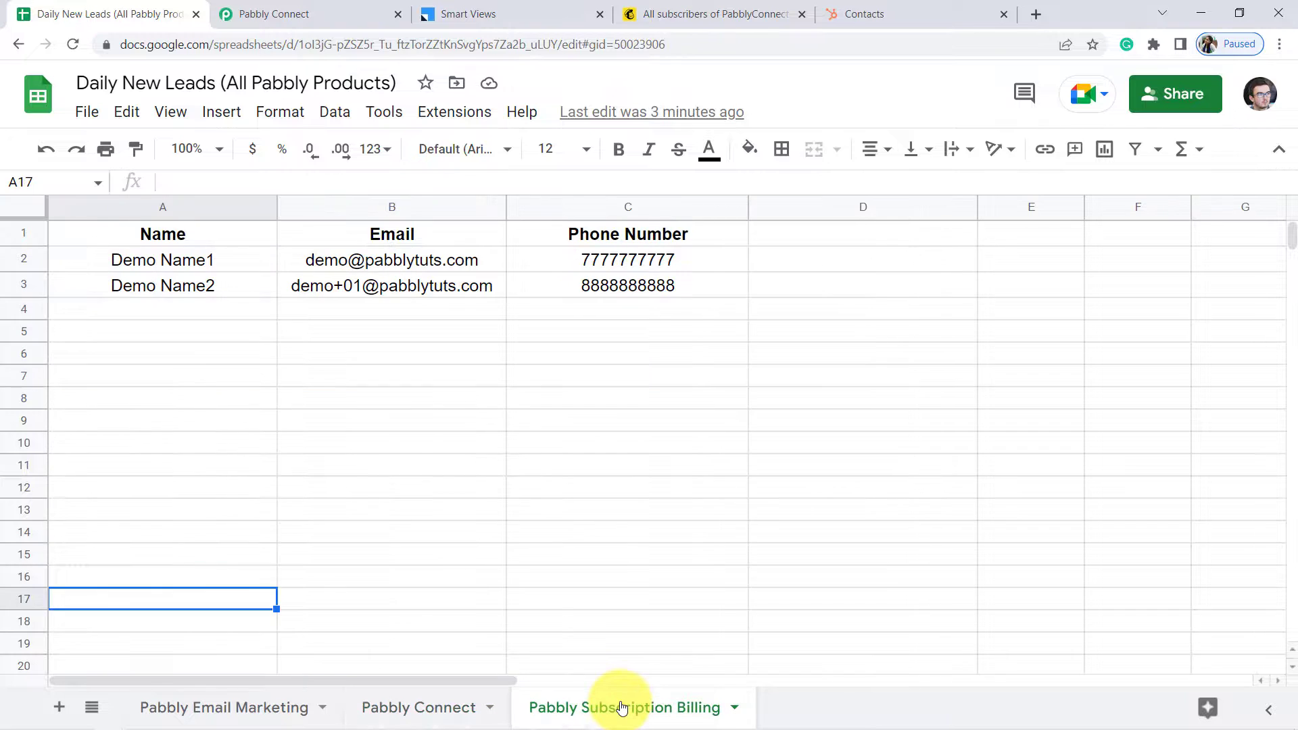
pyautogui.click(347, 481)
pyautogui.moveTo(215, 316); pyautogui.dragTo(662, 453)
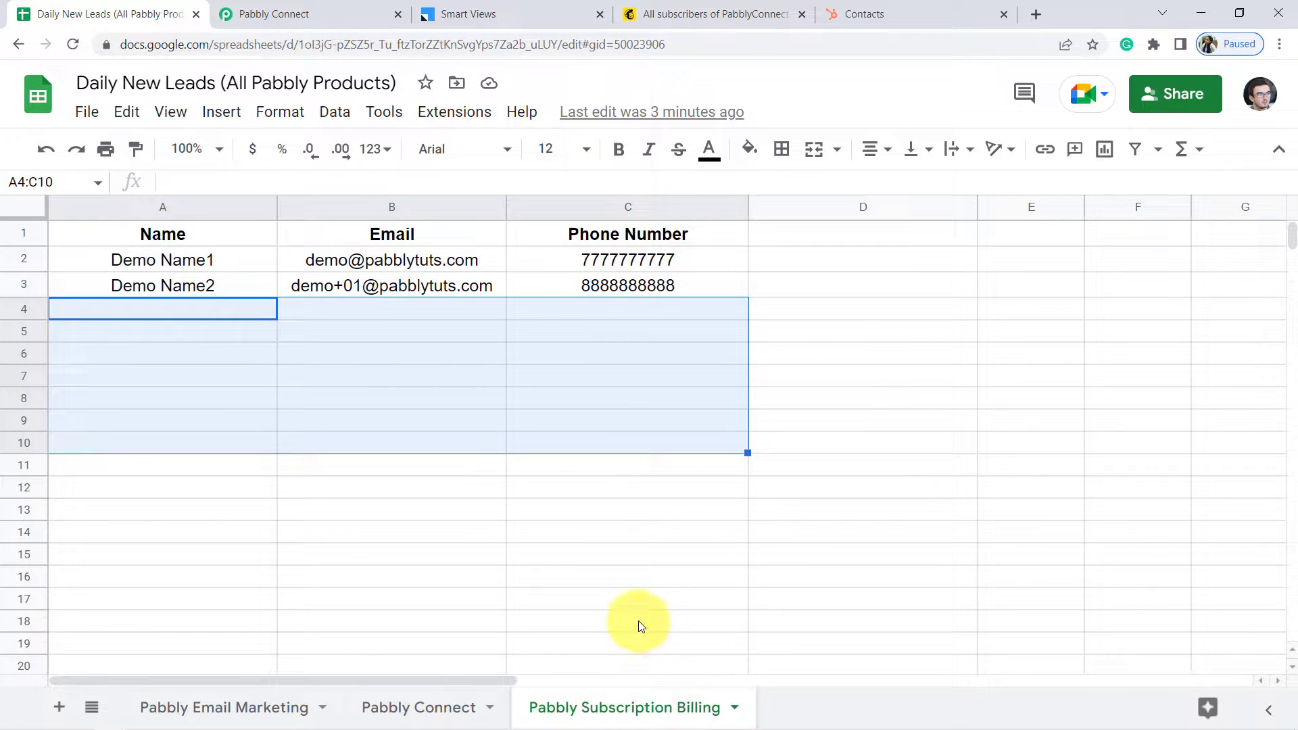
pyautogui.click(857, 5)
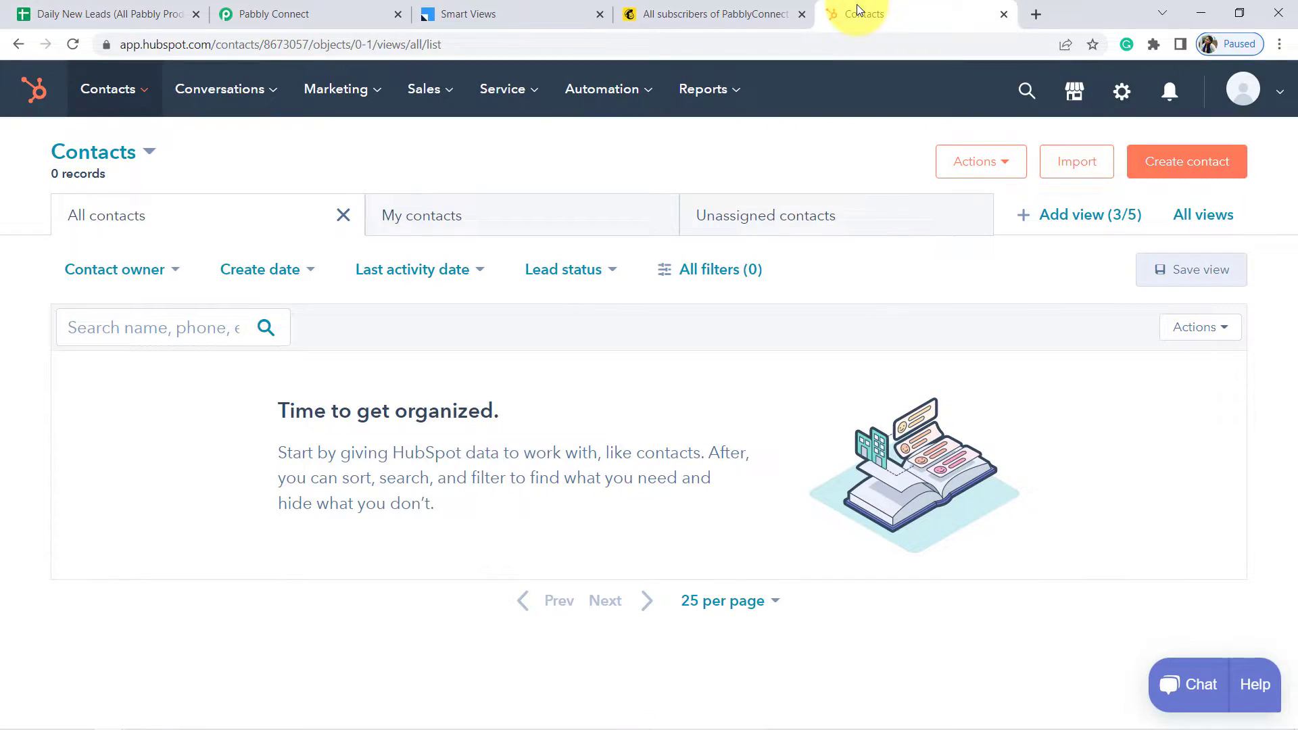
# Return to the Pabbly Connect workflow and scroll through the Google Sheets trigger settings and response
pyautogui.click(281, 10)
pyautogui.scroll(-3, 123, 289)
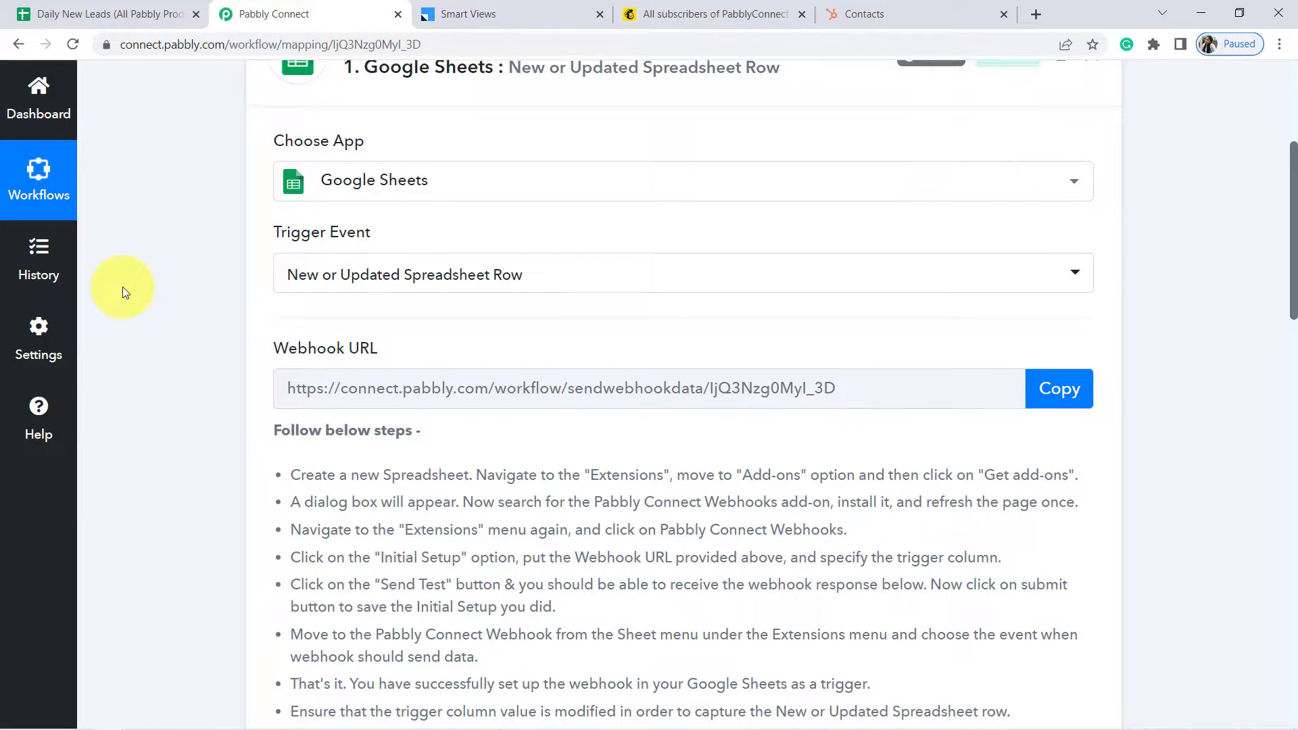
pyautogui.scroll(-5, 123, 287)
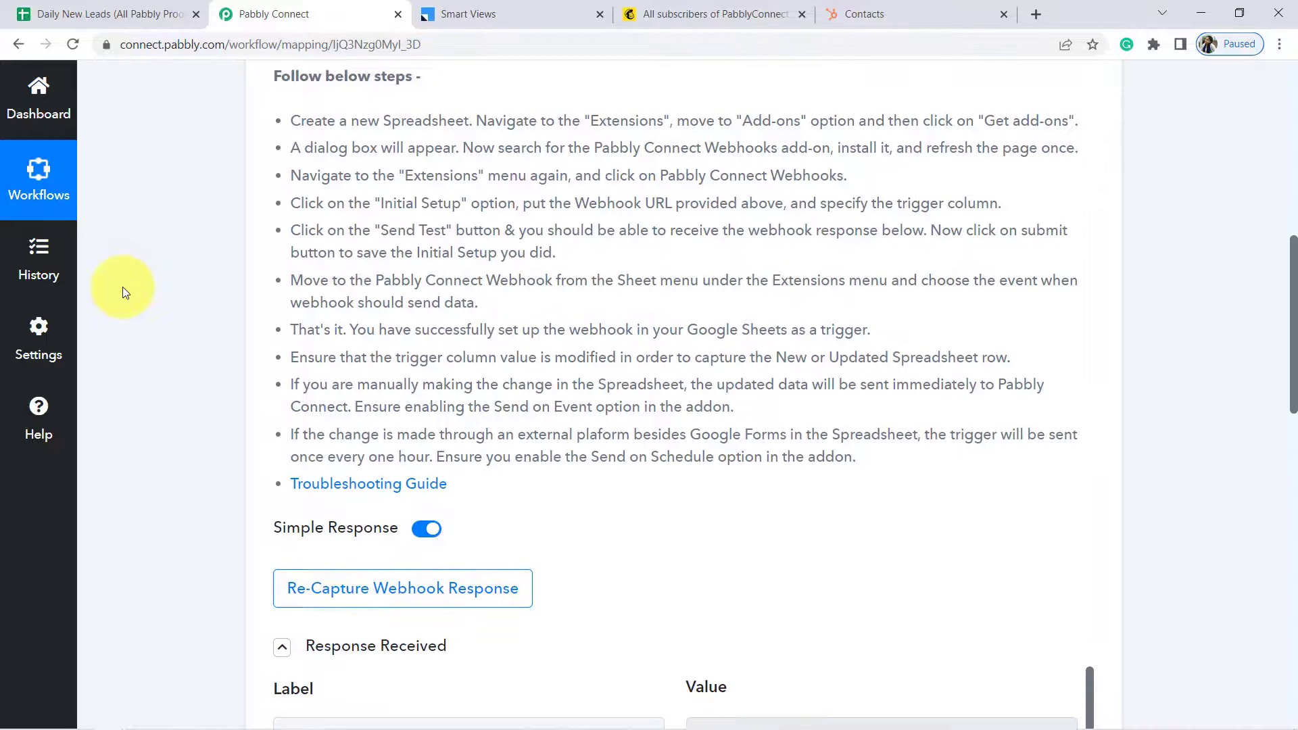
pyautogui.scroll(-3, 123, 286)
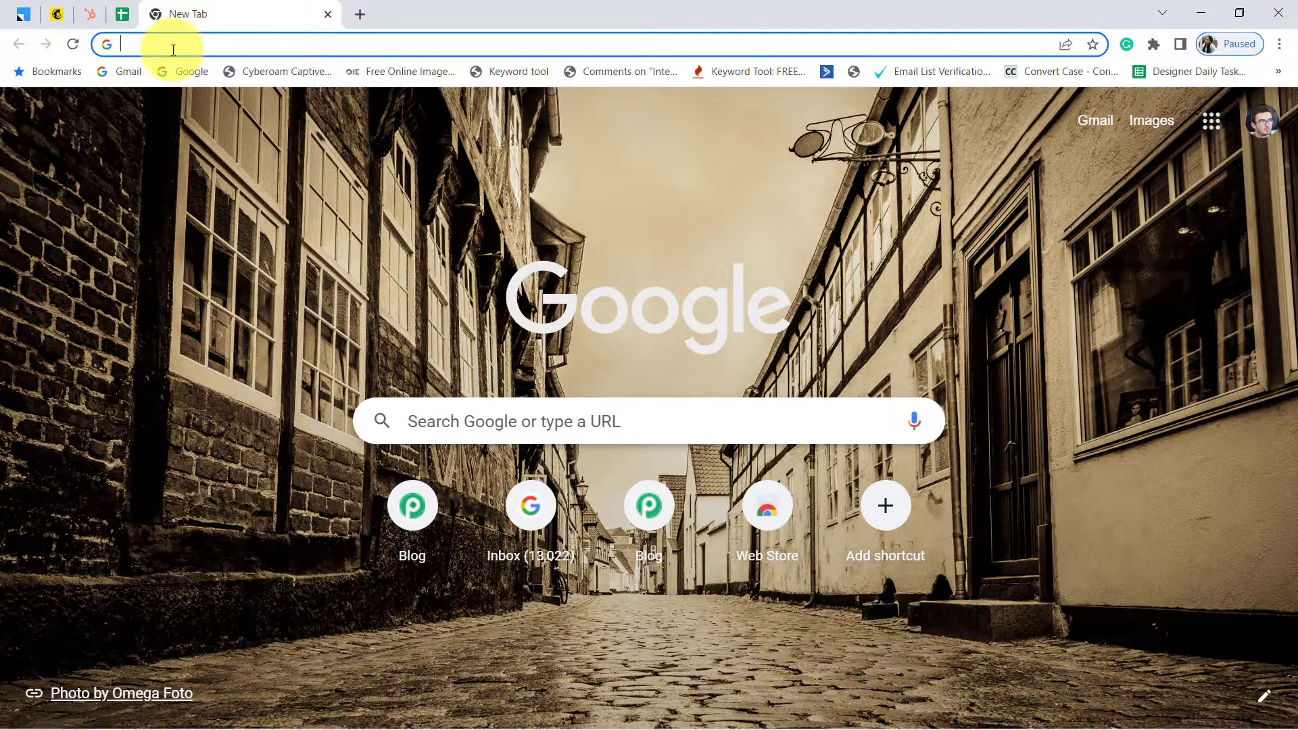
# Go to pabbly.com/connect/ and launch Pabbly Connect with Access Now on the All Apps page
pyautogui.write('pabbly.com/connect/')
pyautogui.press('Return')
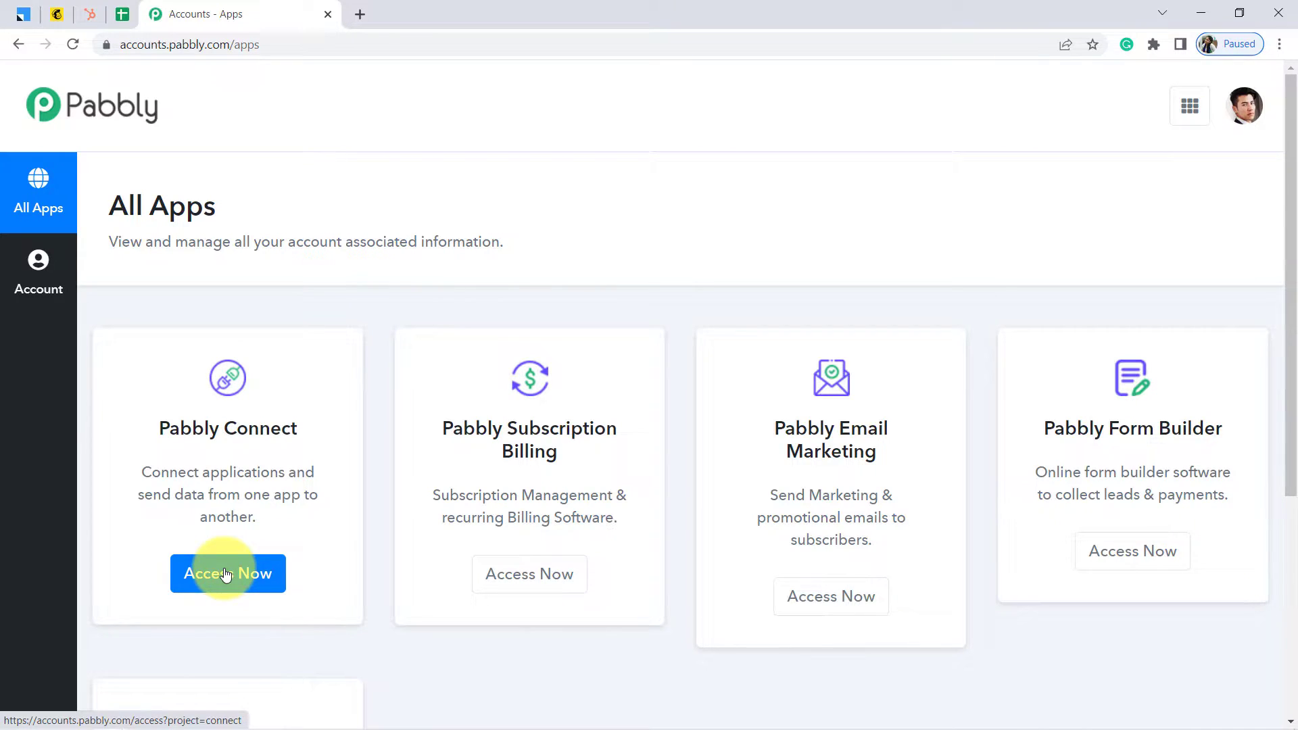
pyautogui.click(226, 574)
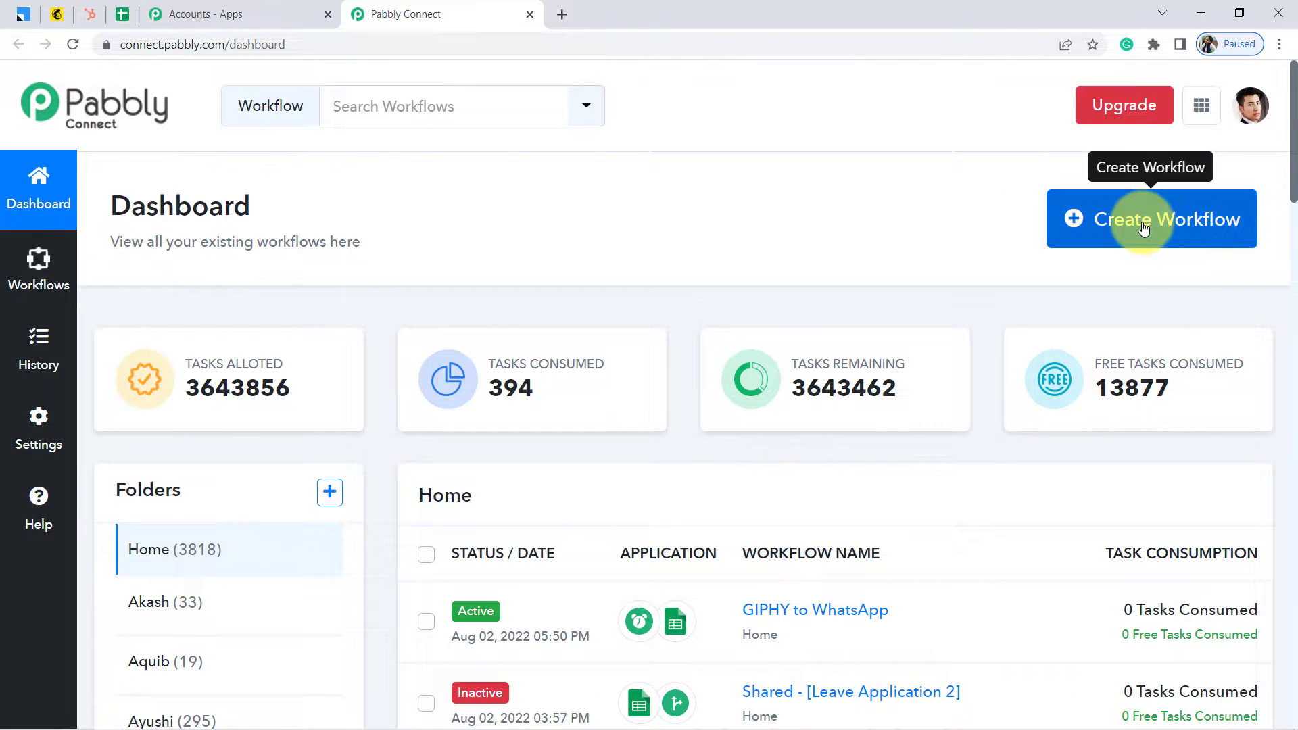
# Start a new workflow, name it 'Connect Multiple Sheets with Single Workflow of Pabbly Connect', and create it
pyautogui.click(1144, 228)
pyautogui.moveTo(1144, 231); pyautogui.dragTo(555, 409)
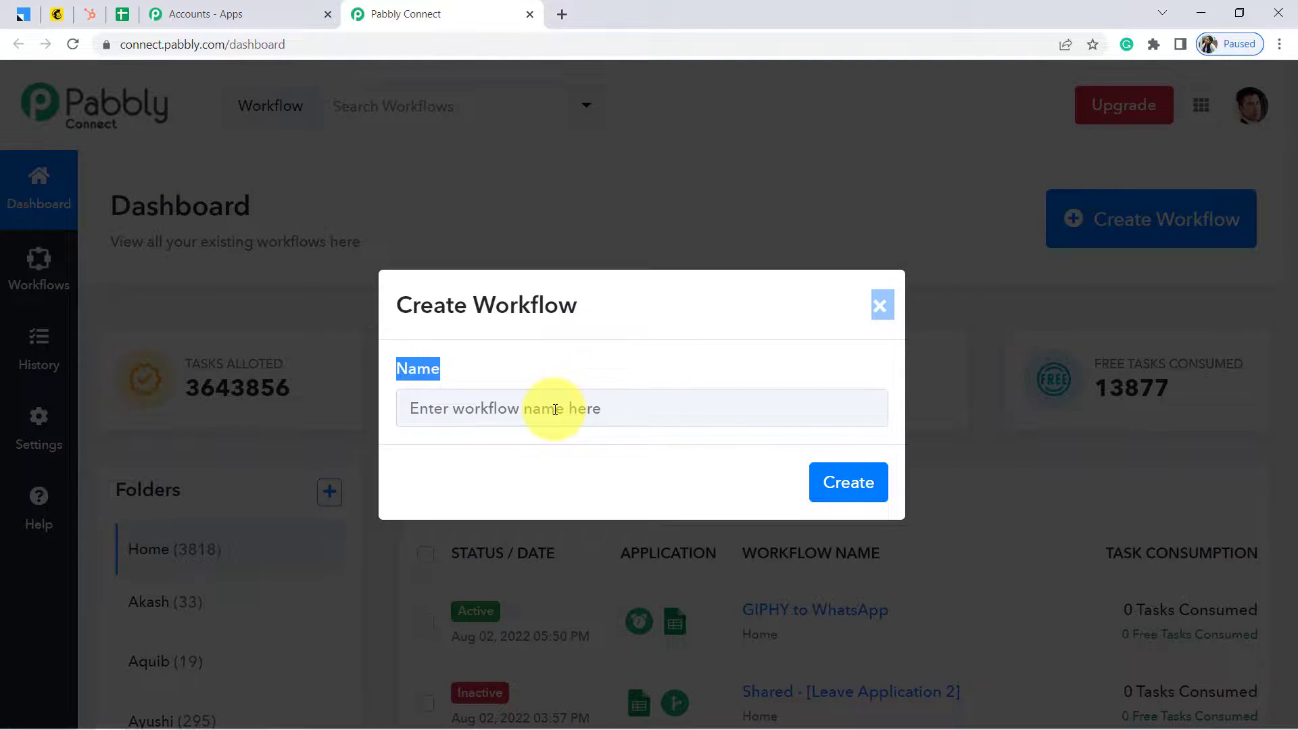
pyautogui.click(555, 409)
pyautogui.write('Conne')
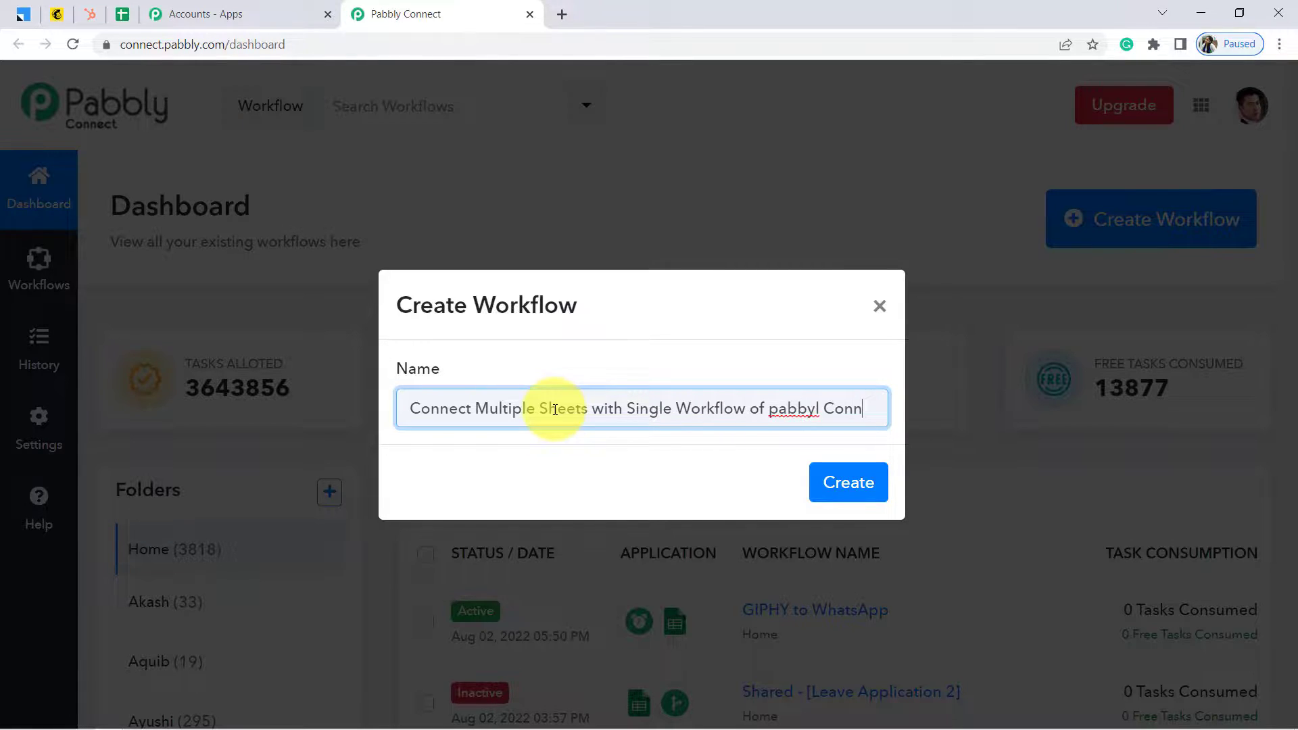
pyautogui.write('ct')
pyautogui.press('Delete')
pyautogui.write('P')
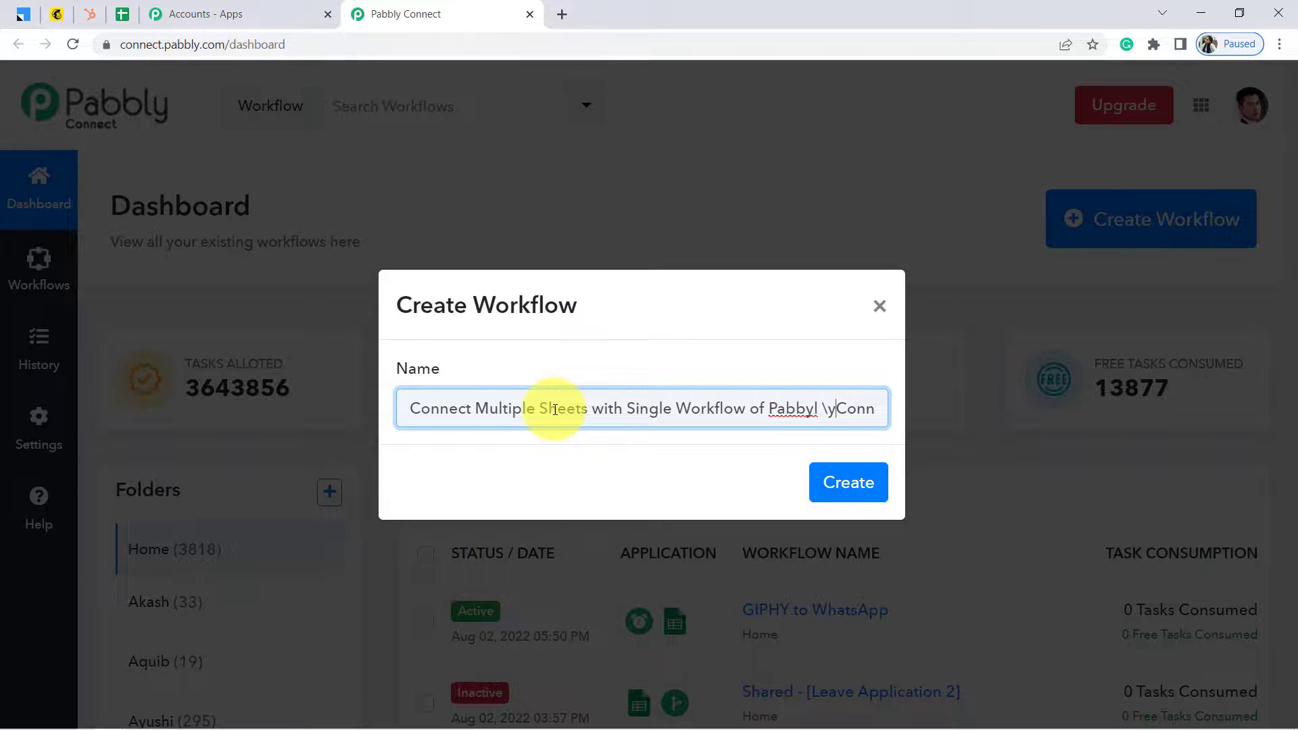
pyautogui.press('BackSpace')
pyautogui.press('BackSpace')
pyautogui.press('BackSpace')
pyautogui.write('l')
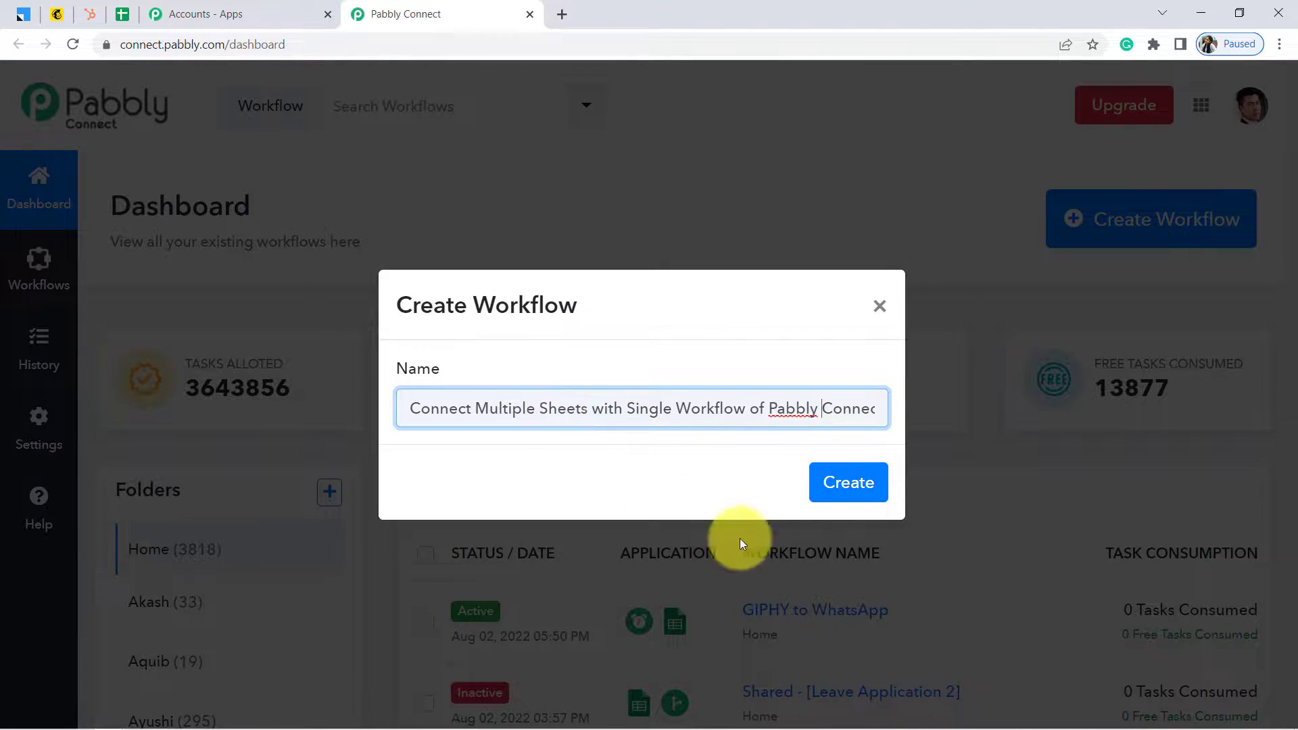
pyautogui.click(842, 490)
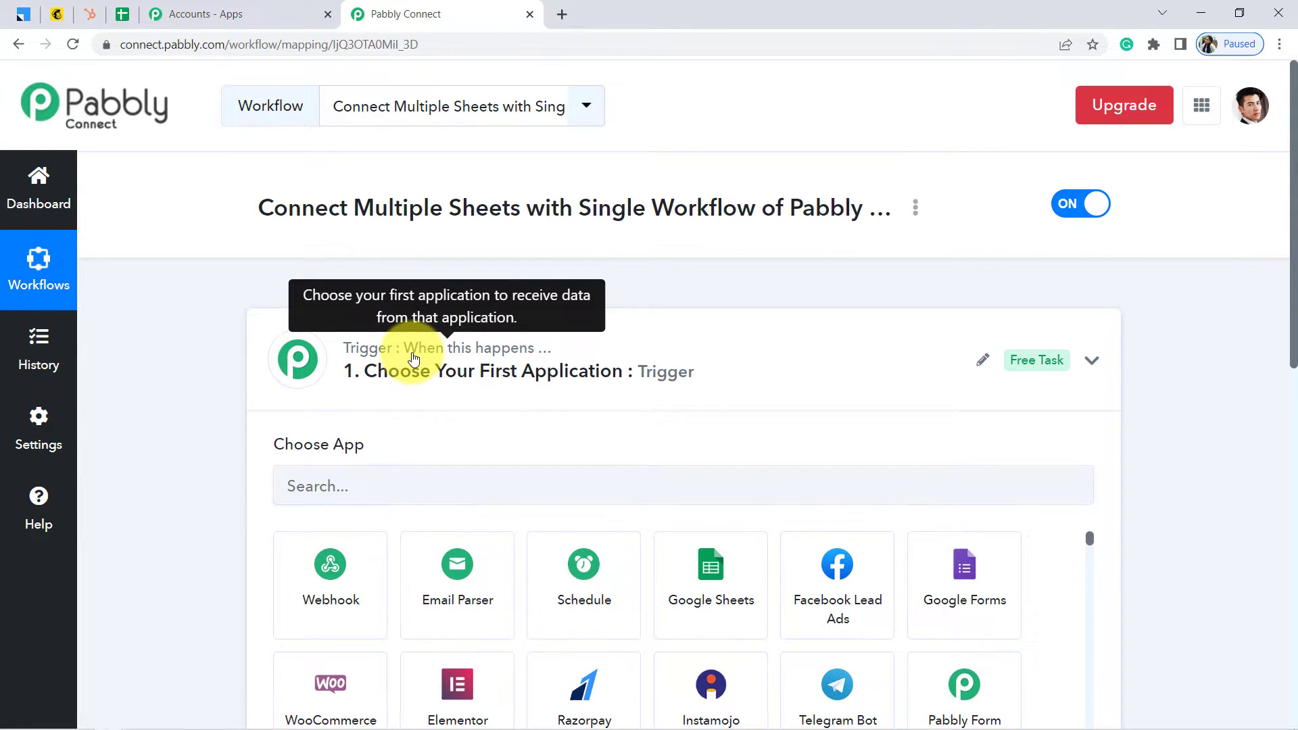
# Pick Google Sheets (searched 'googl') as the trigger app with event New or Updated Spreadsheet Row
pyautogui.click(414, 358)
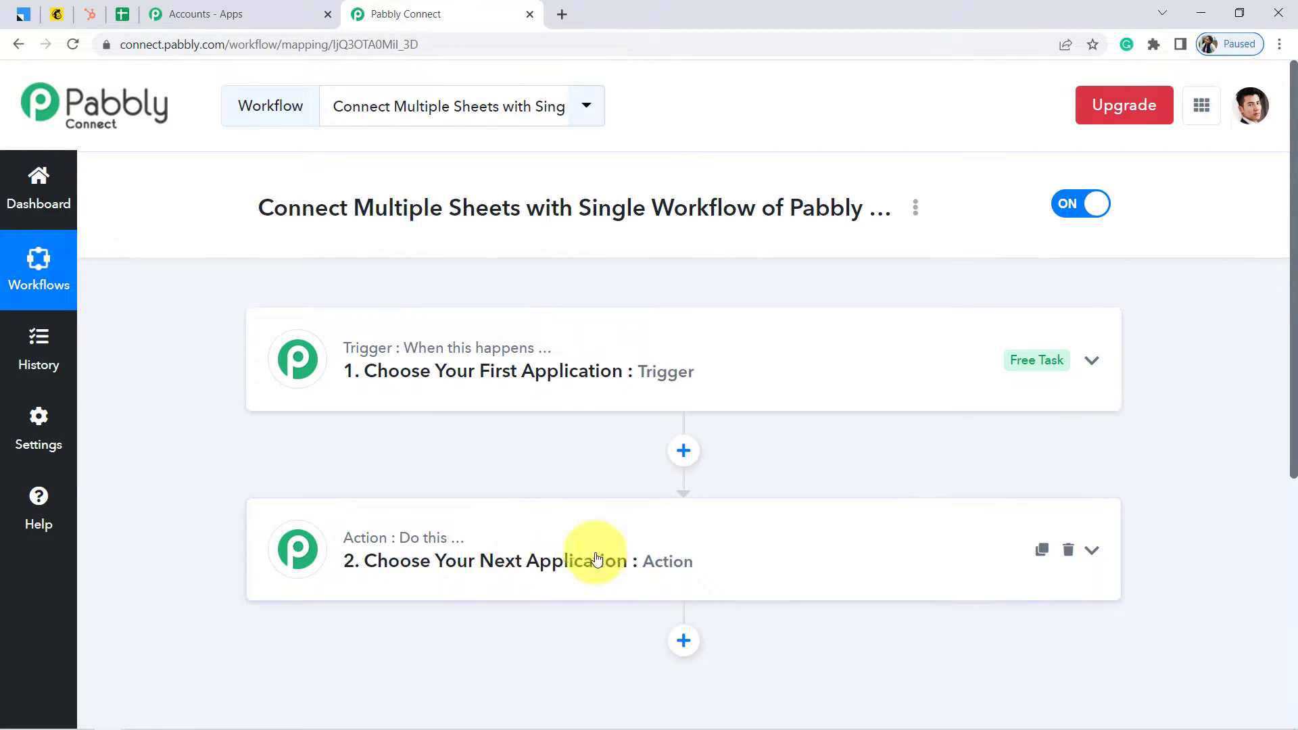
pyautogui.click(531, 371)
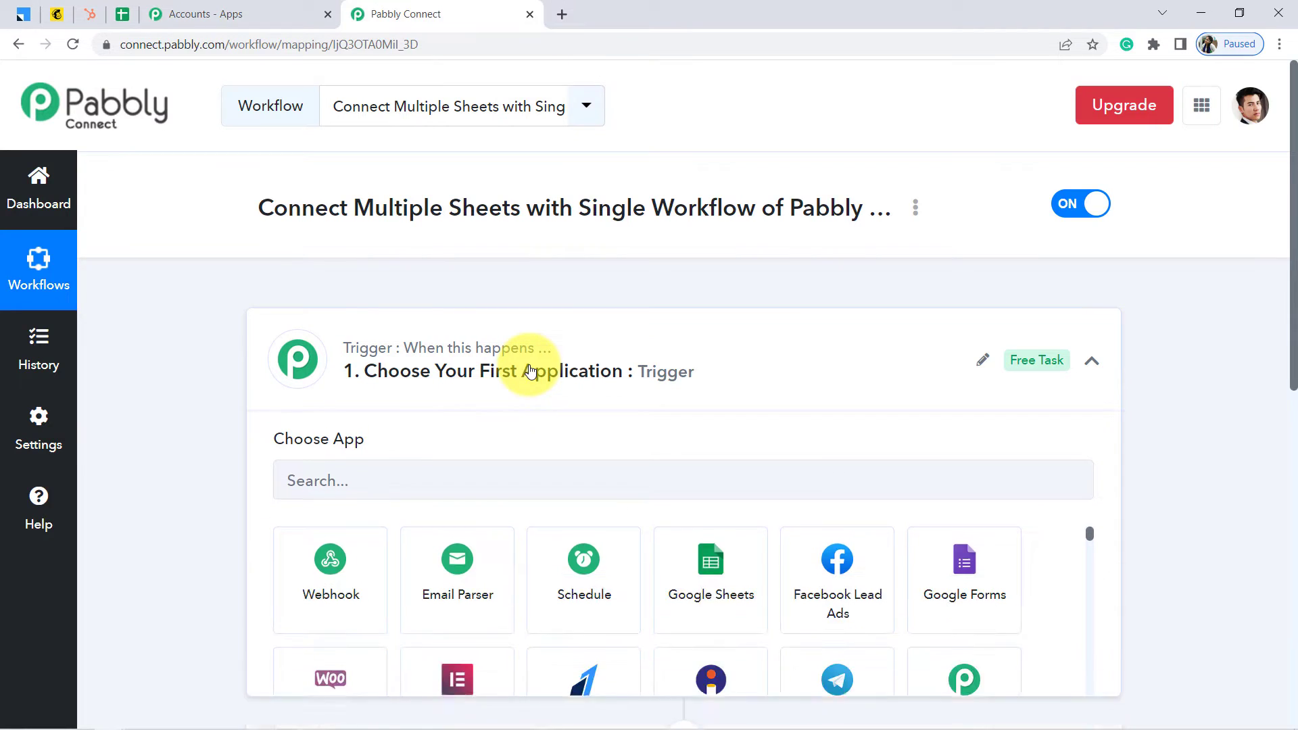
pyautogui.click(318, 496)
pyautogui.write('googl')
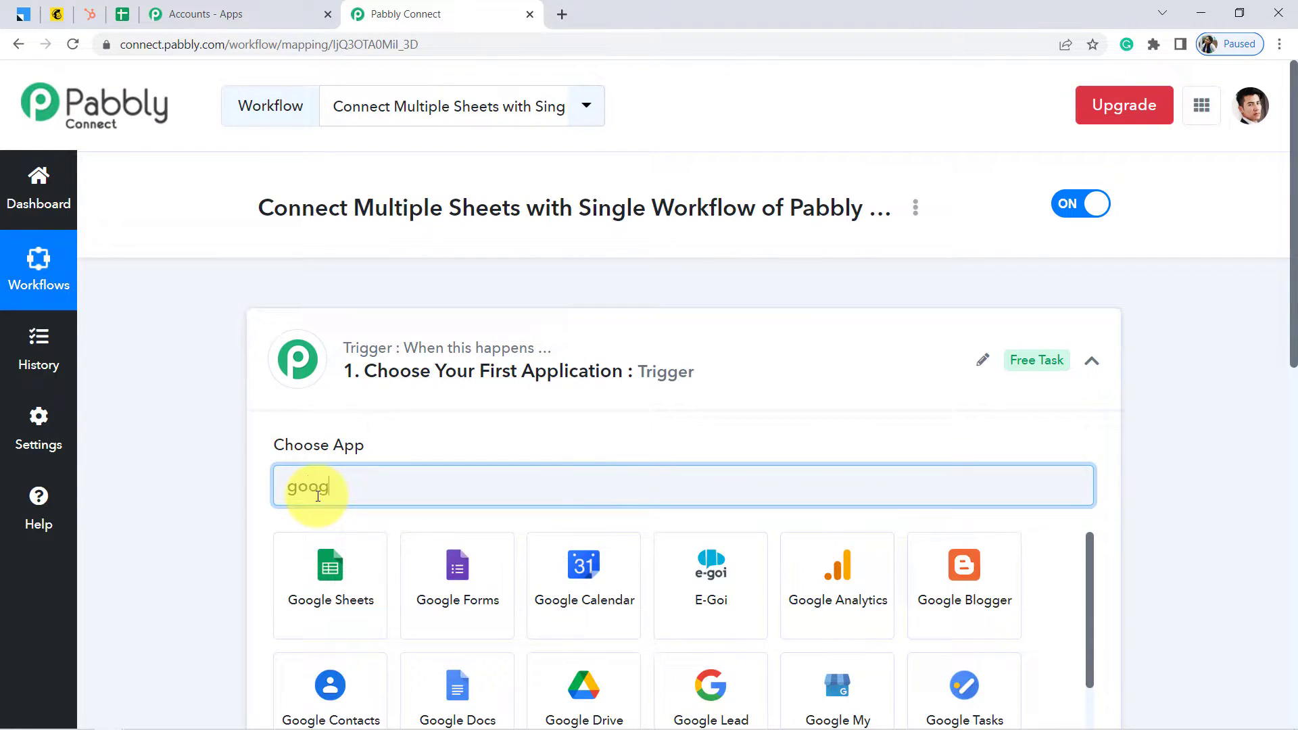
pyautogui.click(311, 578)
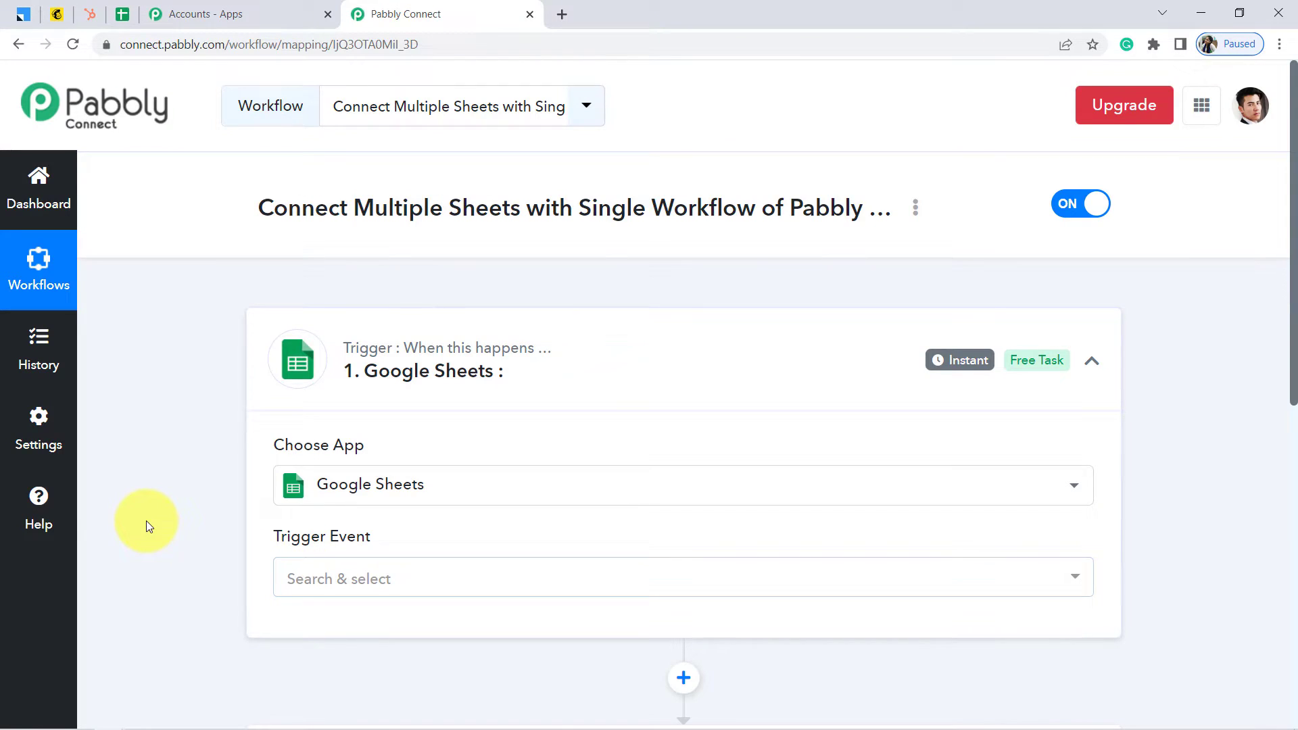
pyautogui.click(333, 580)
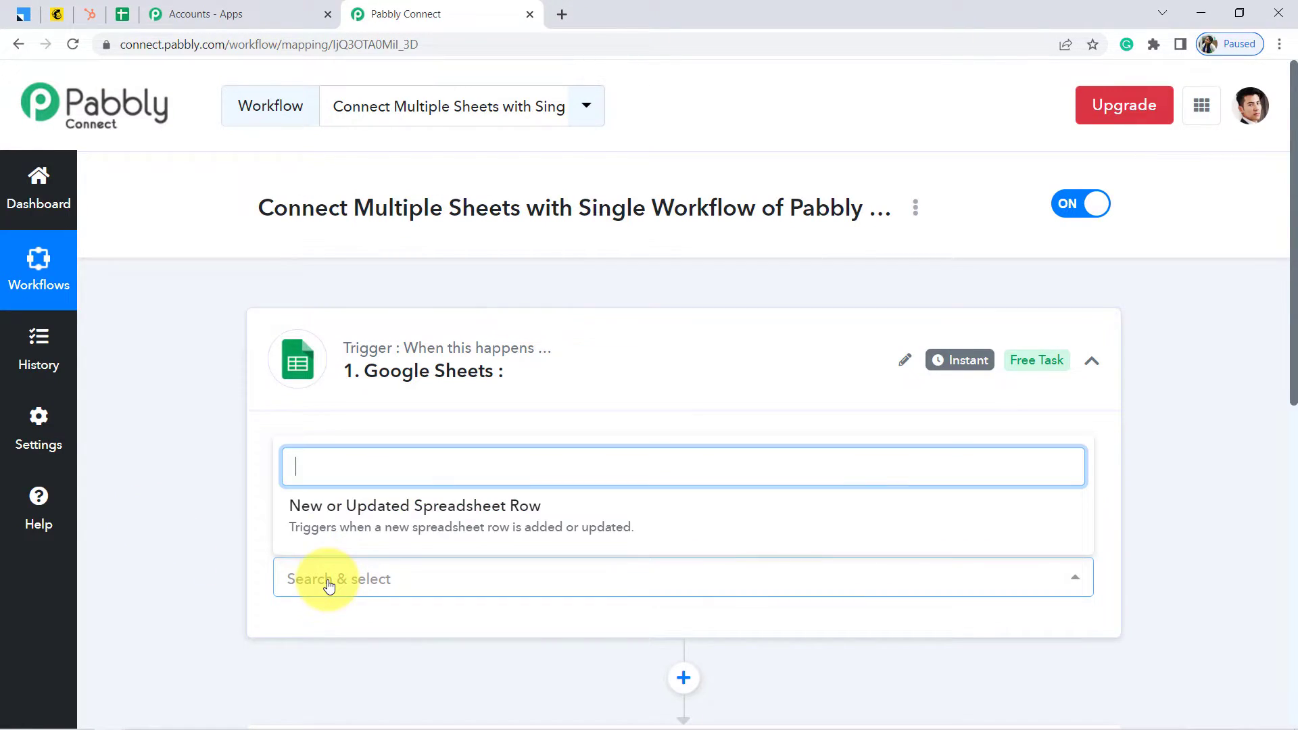
pyautogui.click(402, 518)
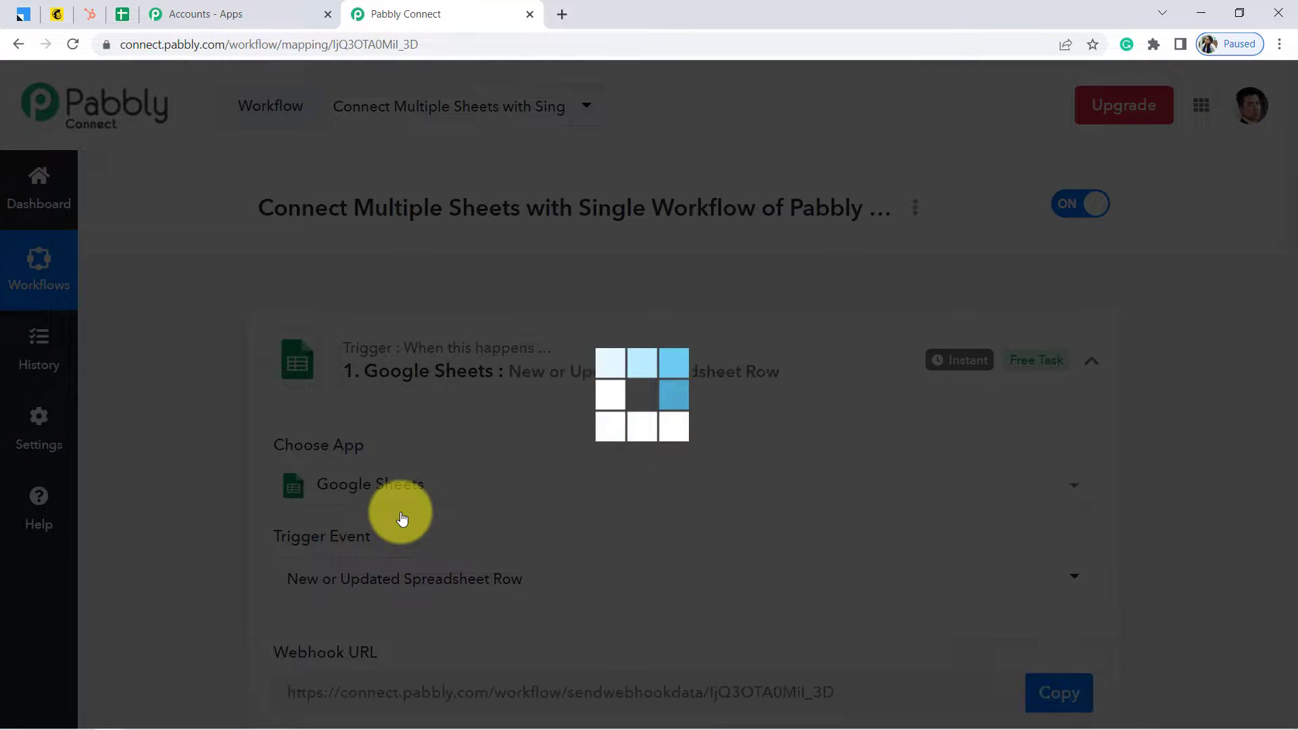
pyautogui.scroll(-3, 172, 482)
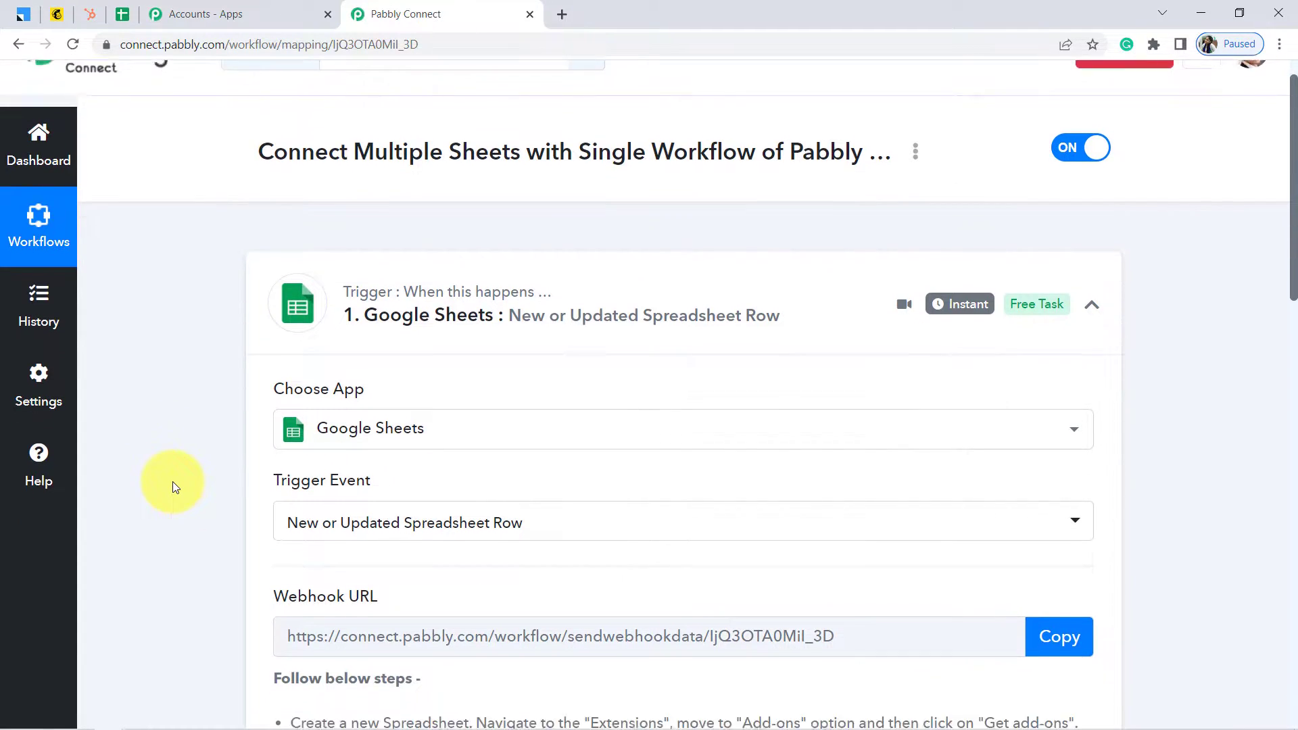
# Copy the trigger's webhook URL, then open the Pabbly Email Marketing sheet with its three sample leads
pyautogui.scroll(-3, 173, 481)
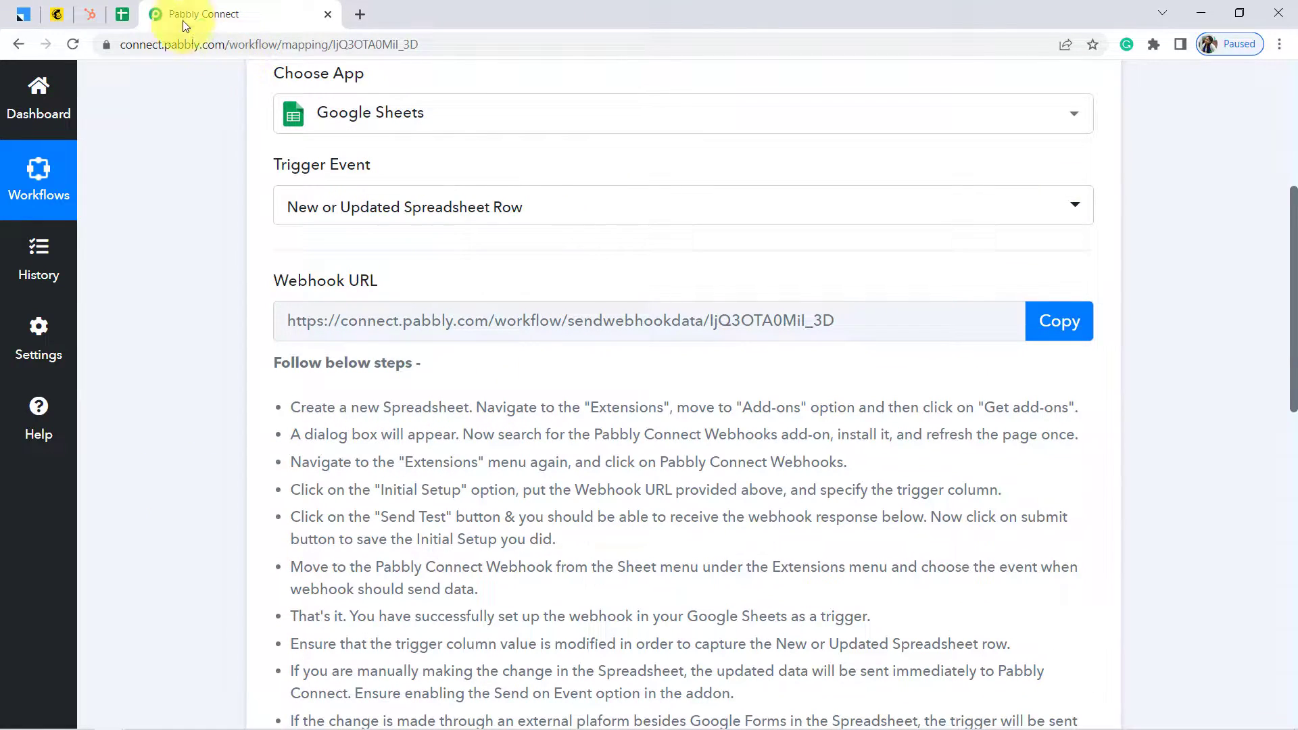
pyautogui.click(122, 13)
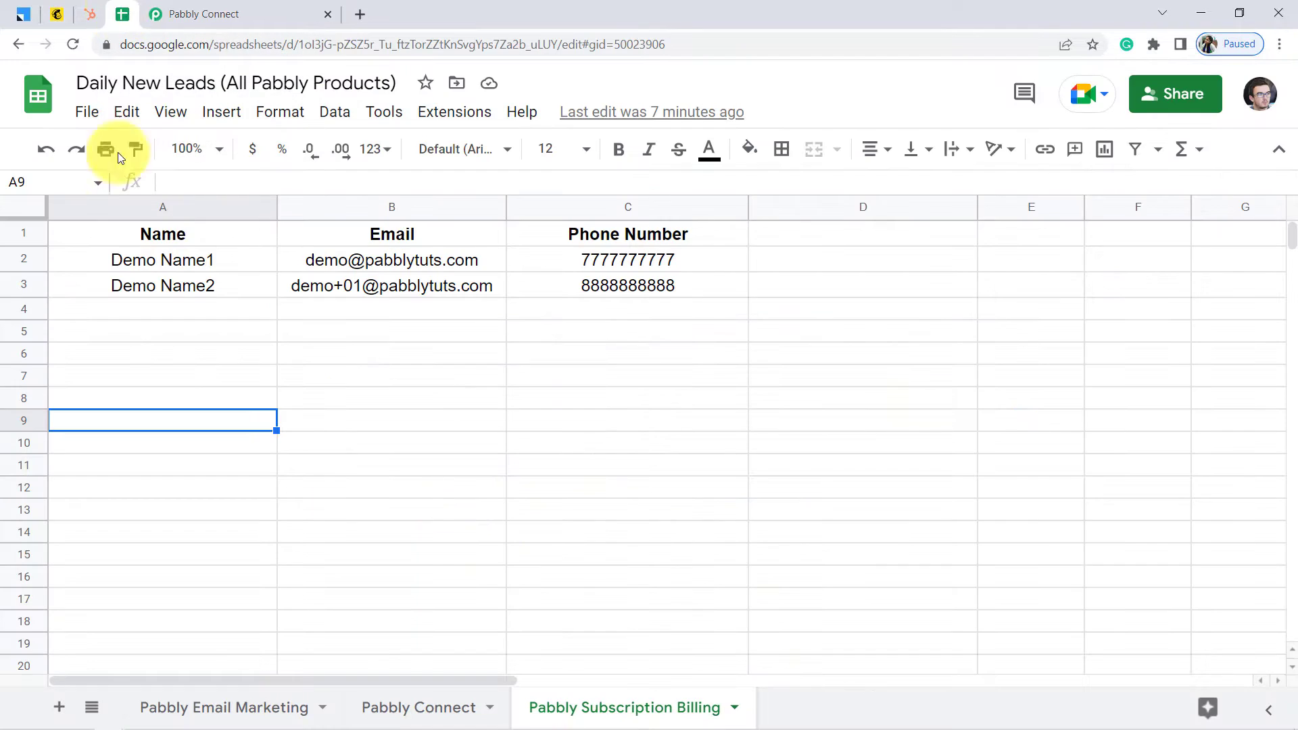
pyautogui.click(200, 12)
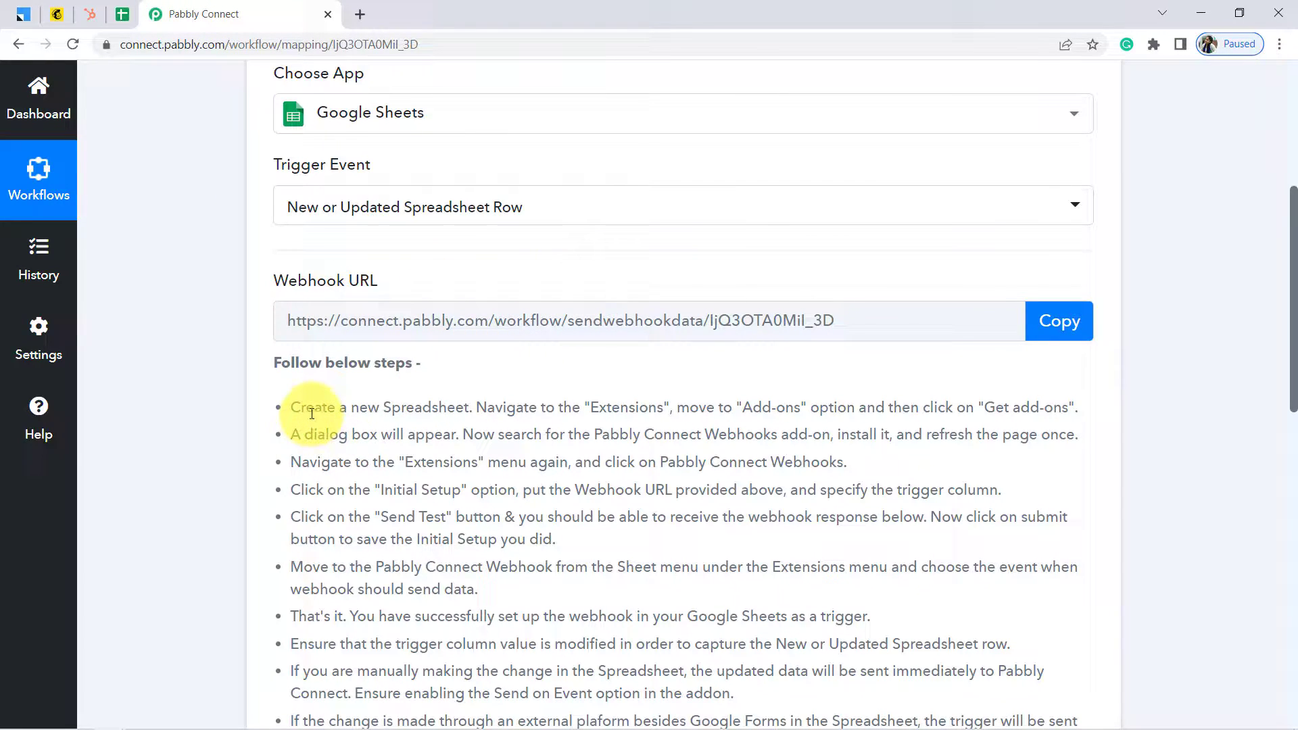
pyautogui.moveTo(306, 407); pyautogui.dragTo(724, 595)
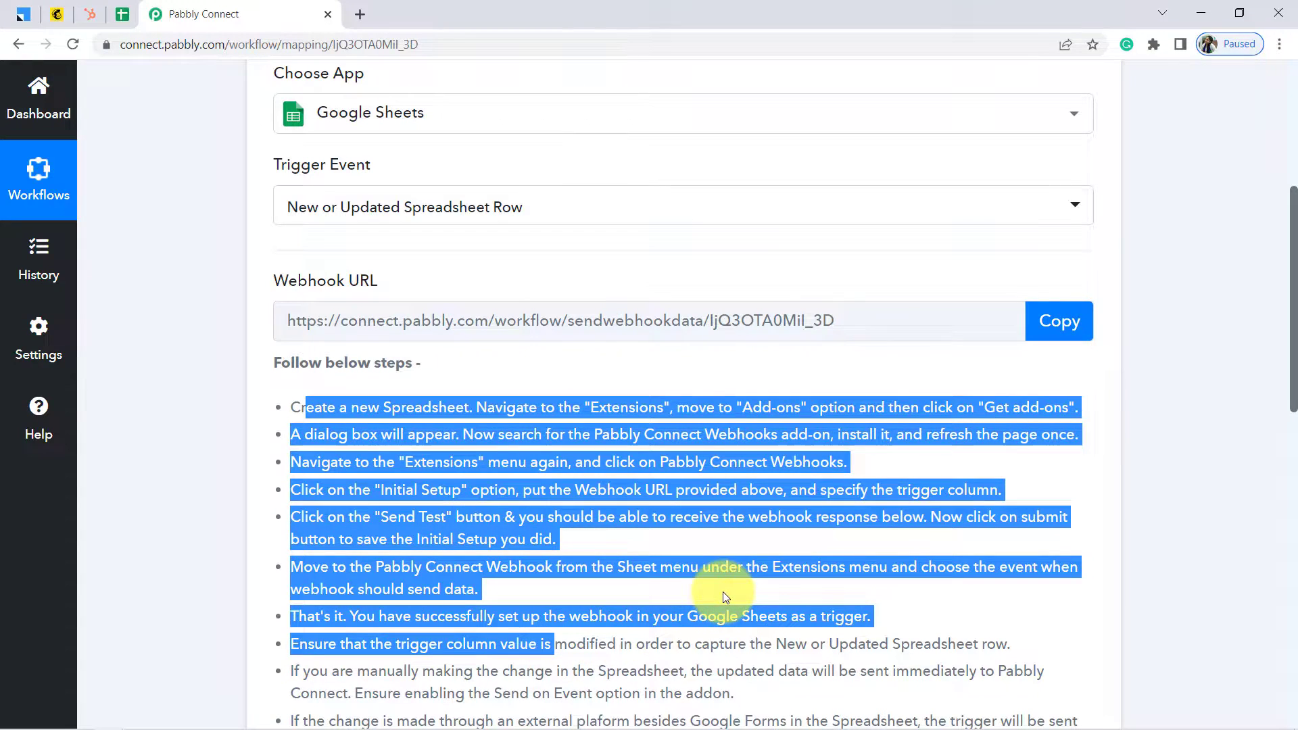
pyautogui.click(889, 463)
pyautogui.click(1057, 321)
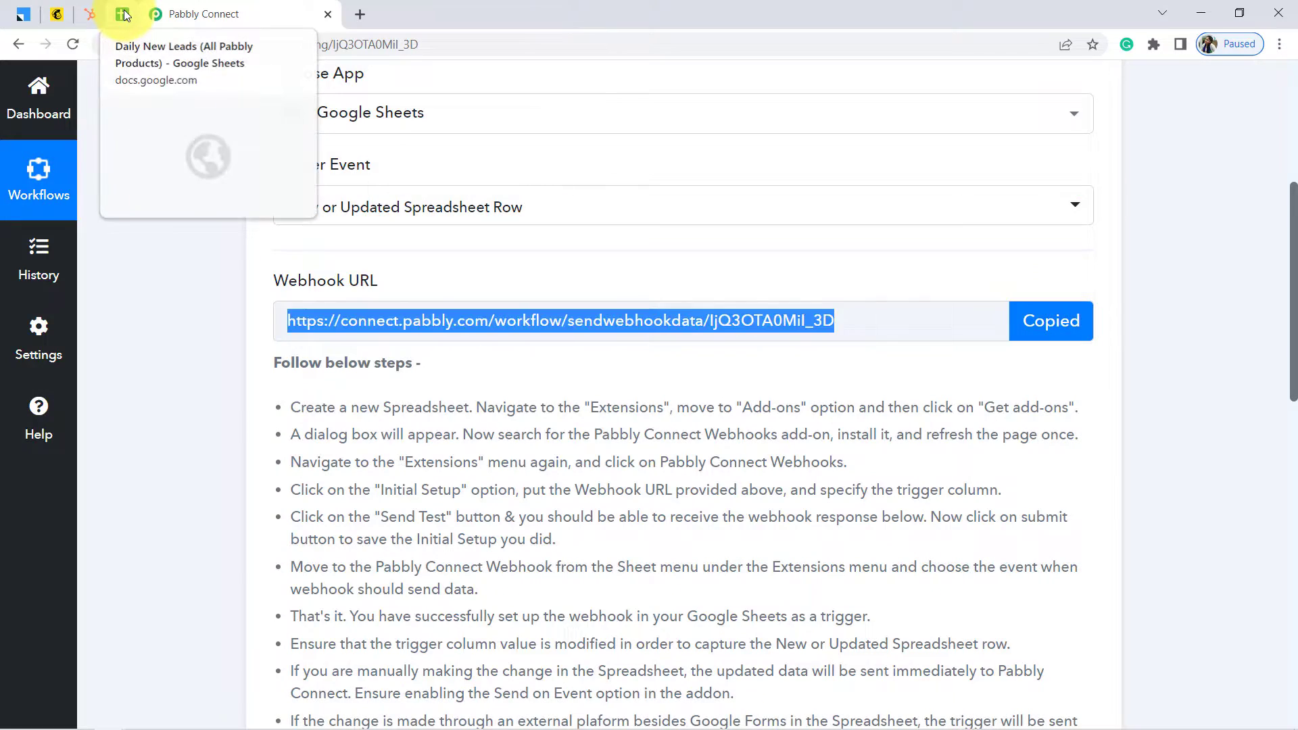
pyautogui.click(124, 14)
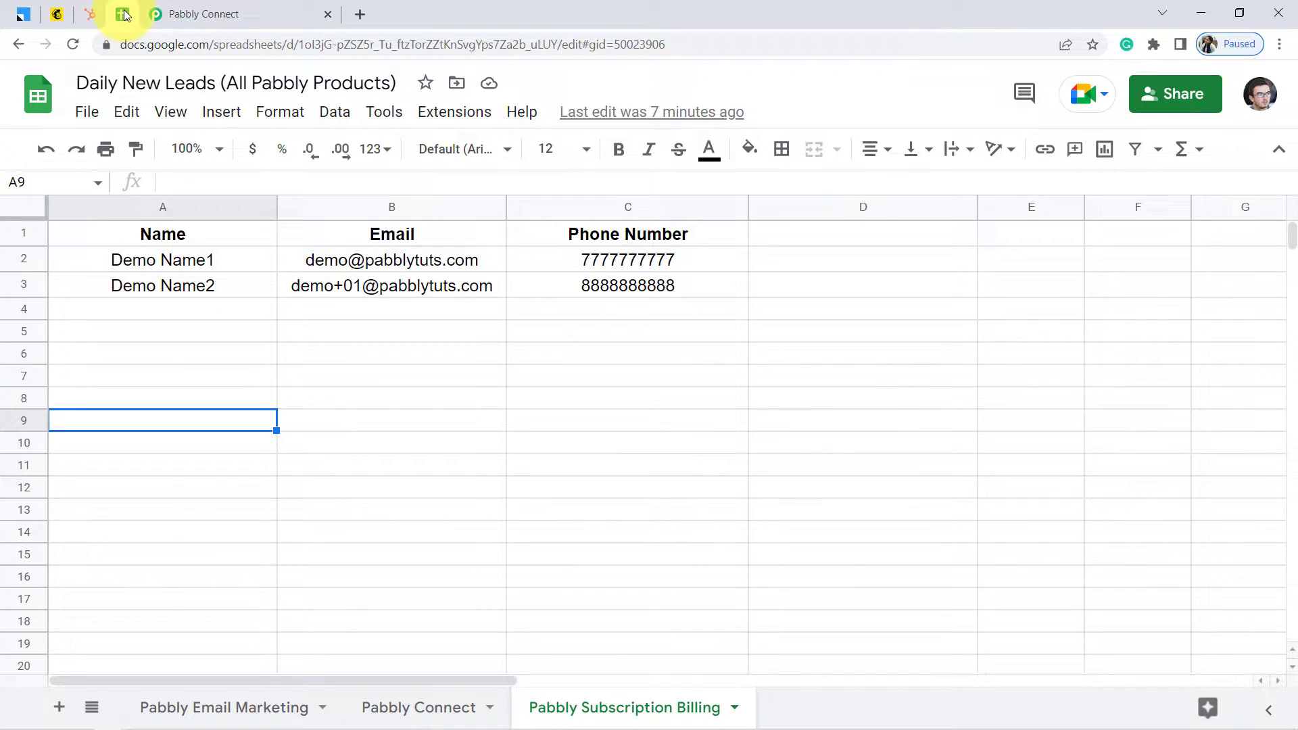
pyautogui.click(167, 718)
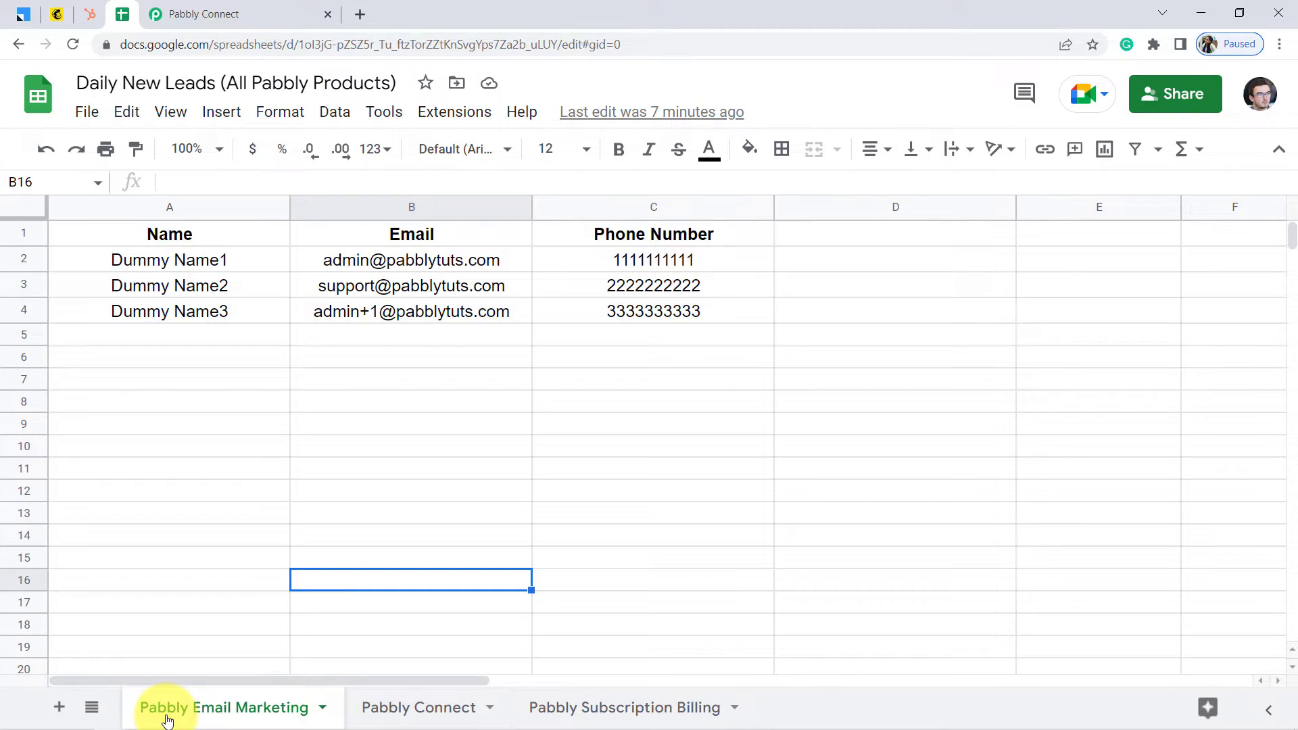
pyautogui.click(430, 124)
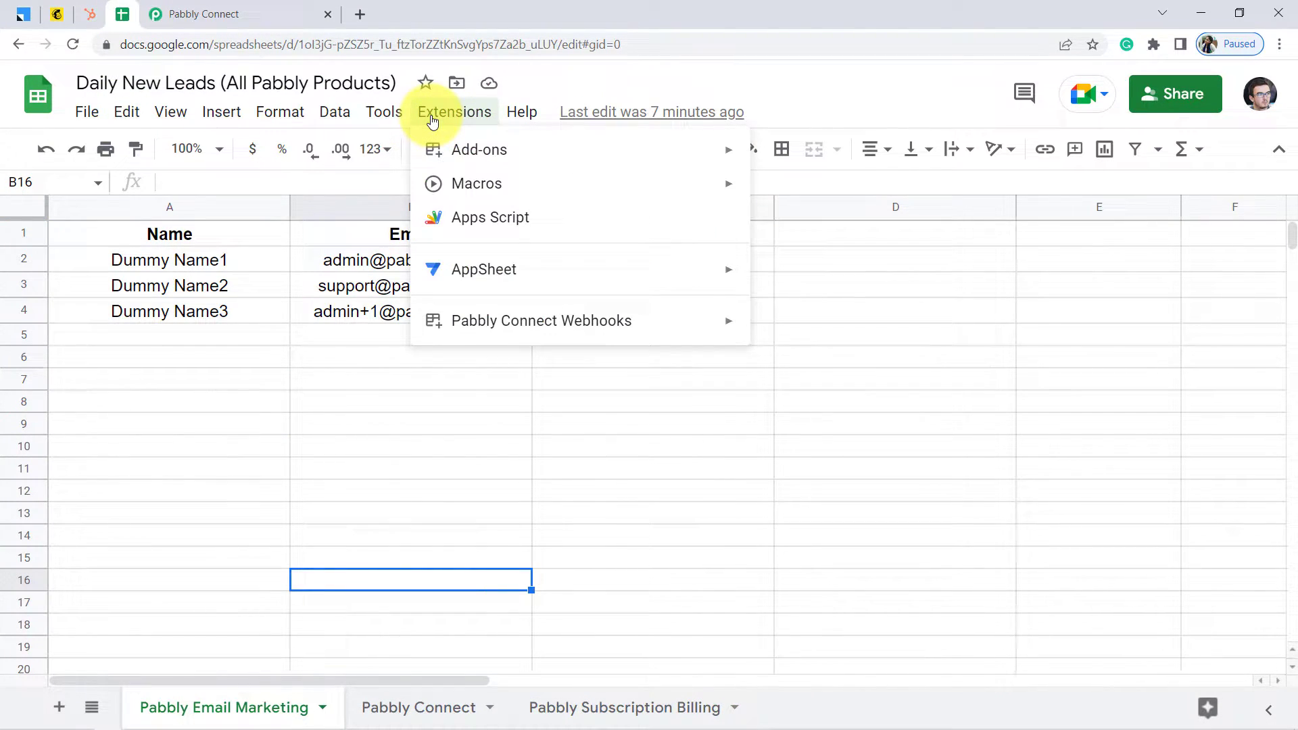
pyautogui.moveTo(567, 156)
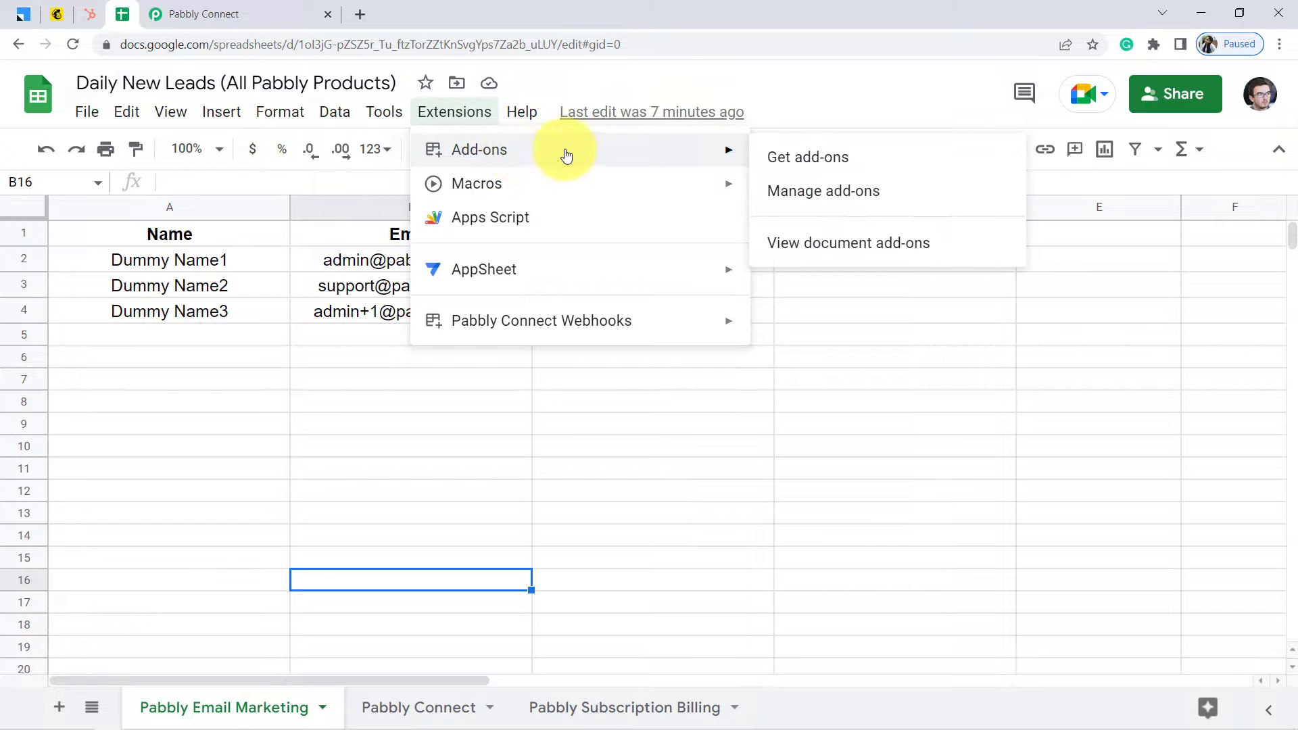
pyautogui.click(817, 159)
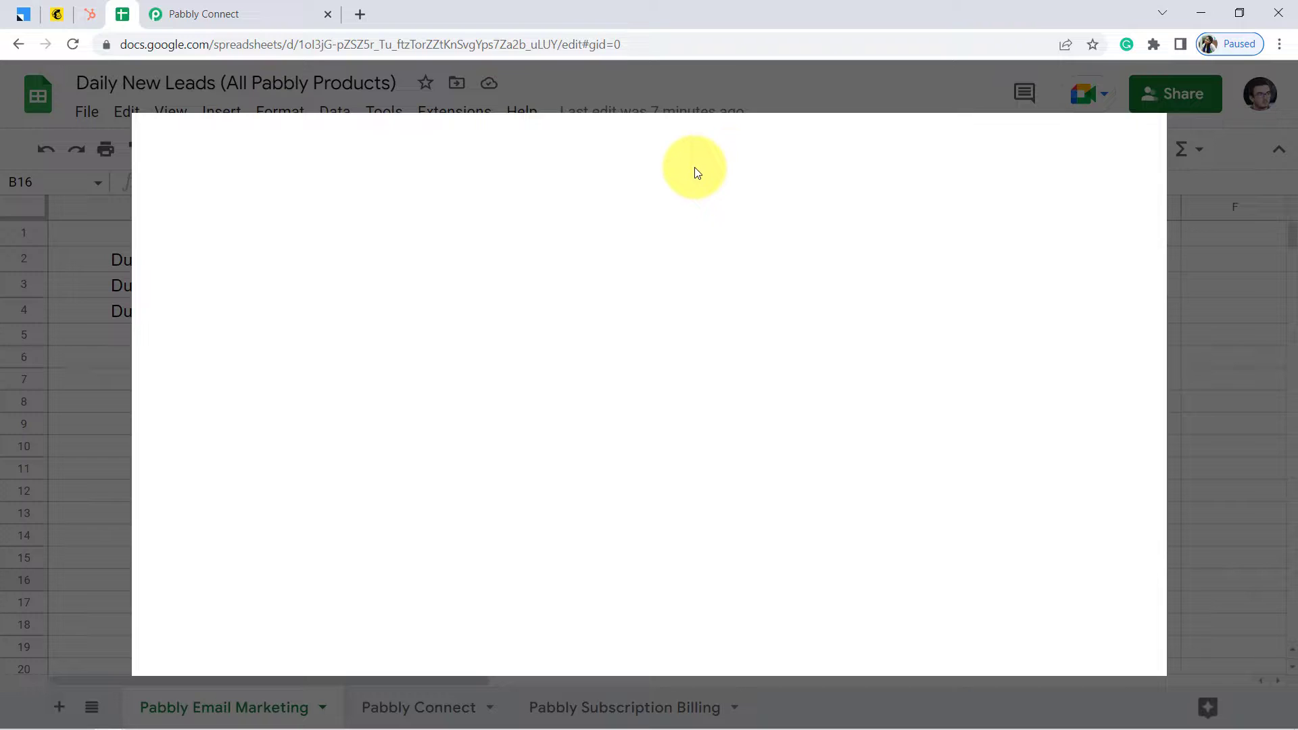
pyautogui.click(659, 147)
pyautogui.write('pa')
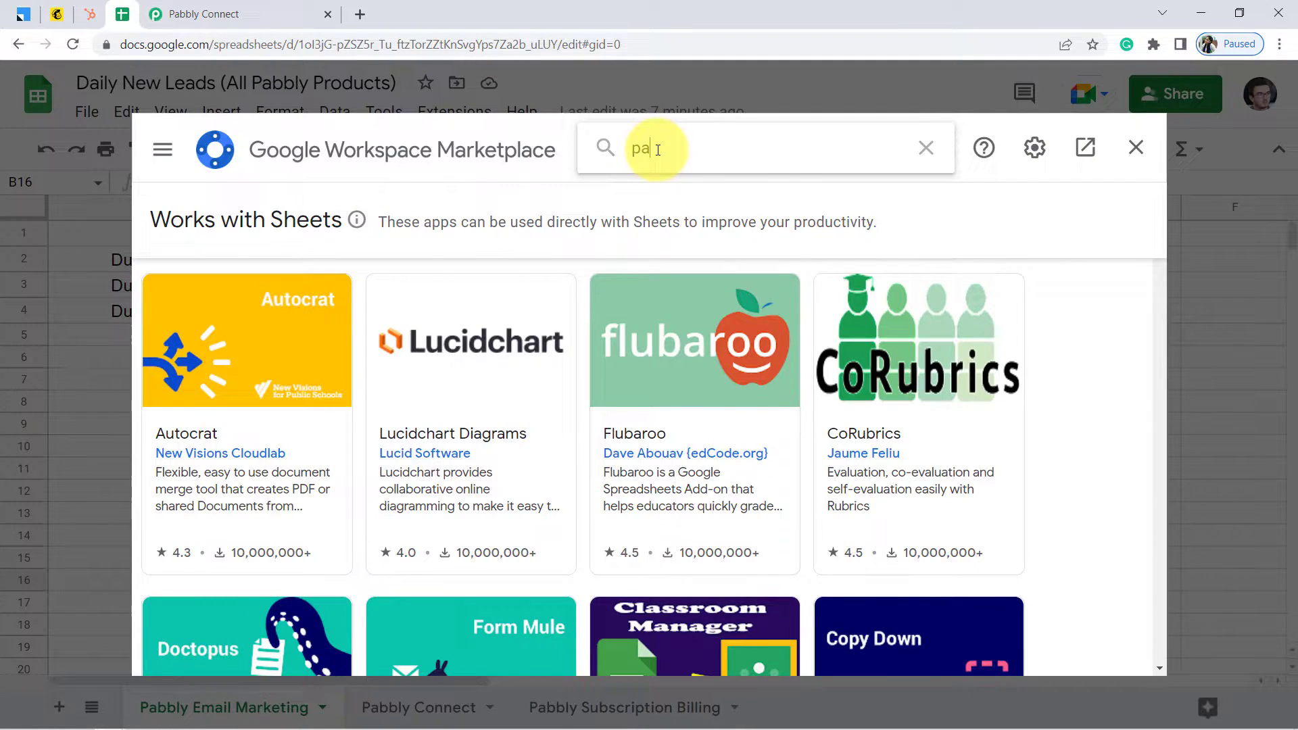
pyautogui.write('bbly conn')
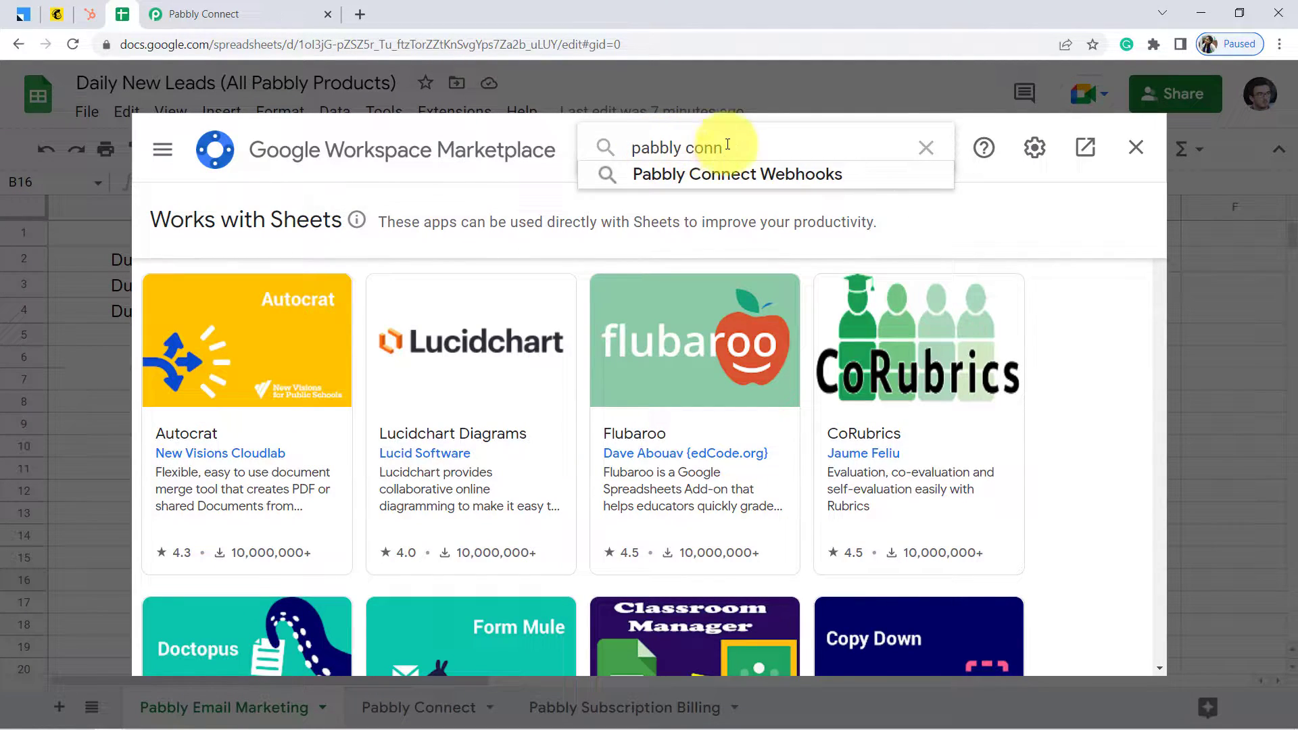
pyautogui.click(707, 177)
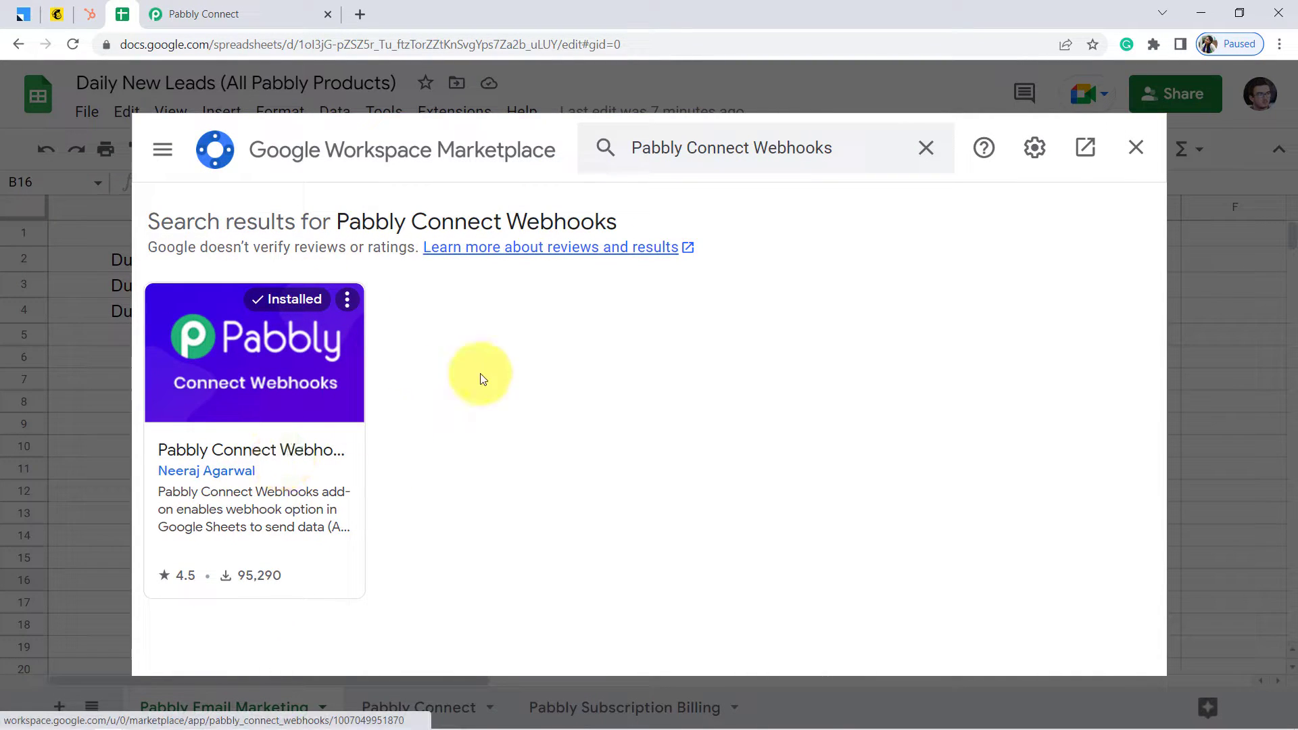
pyautogui.click(1135, 148)
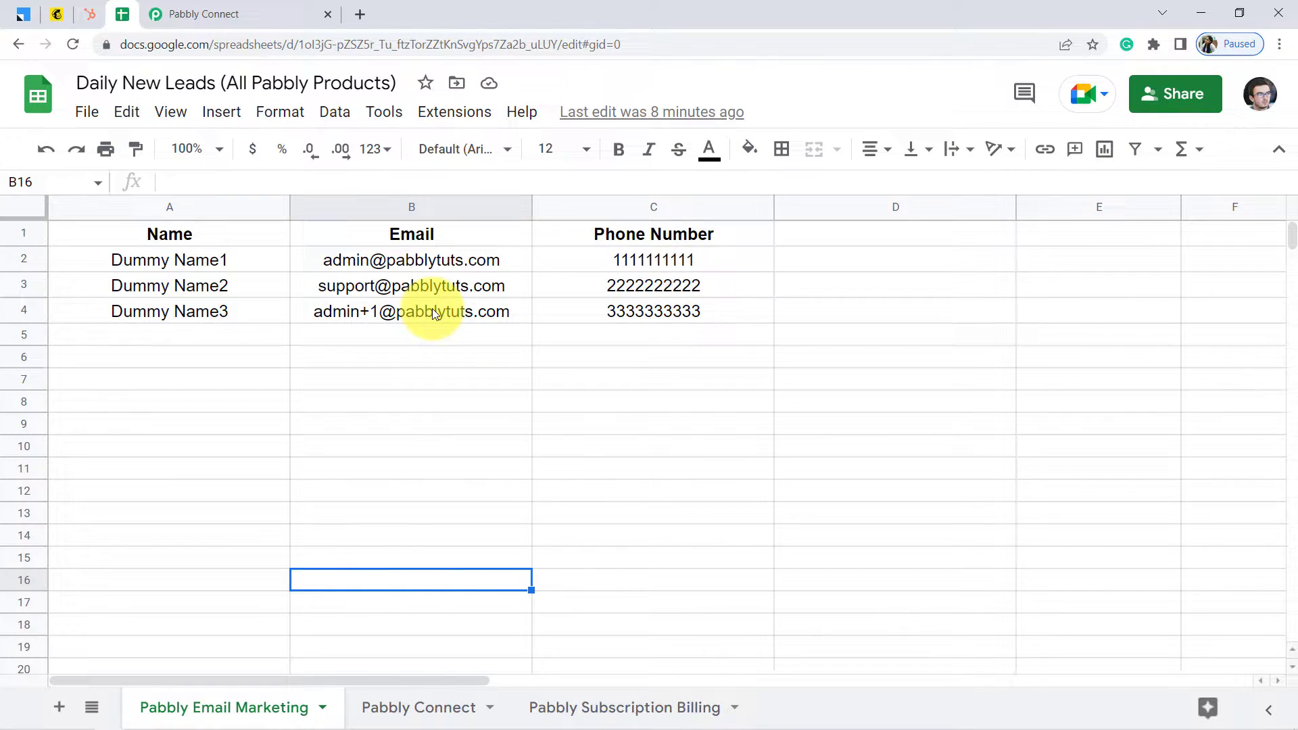
# Open the Pabbly Connect Webhooks Initial Setup form and paste in the copied webhook URL
pyautogui.click(451, 115)
pyautogui.moveTo(503, 323)
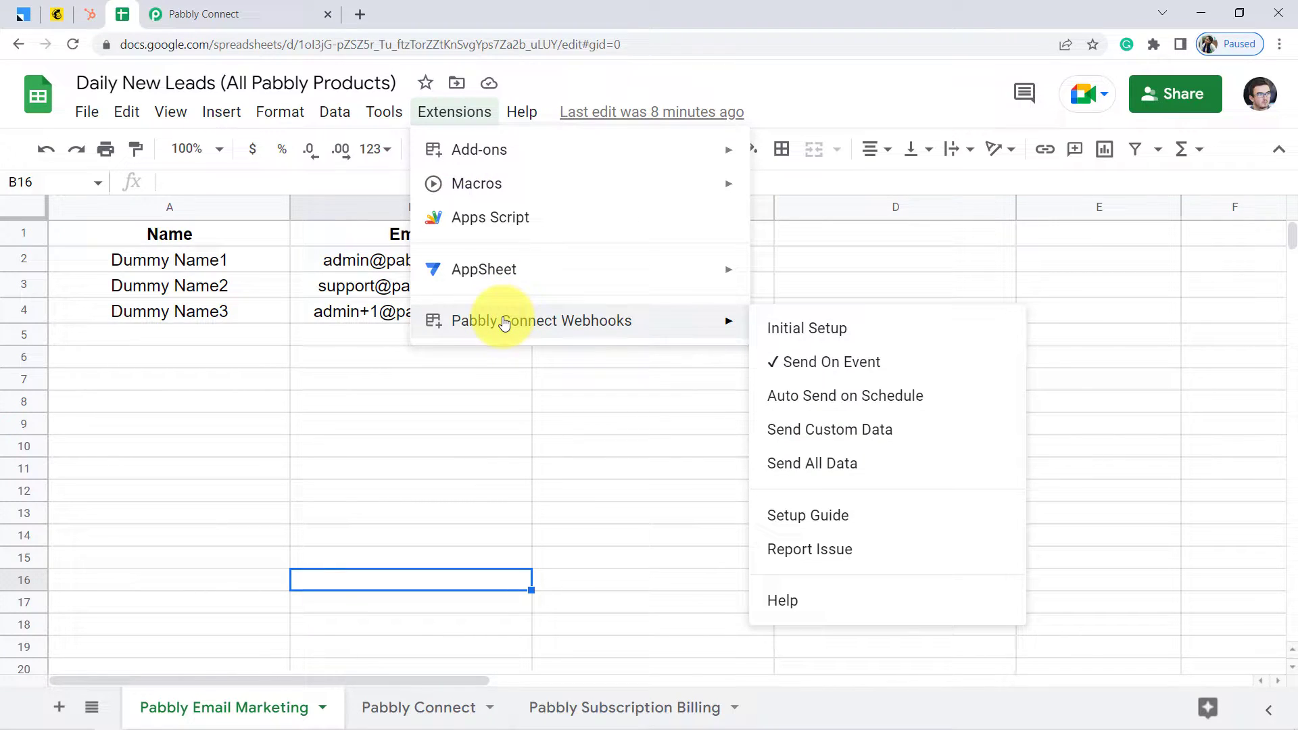
pyautogui.moveTo(676, 336)
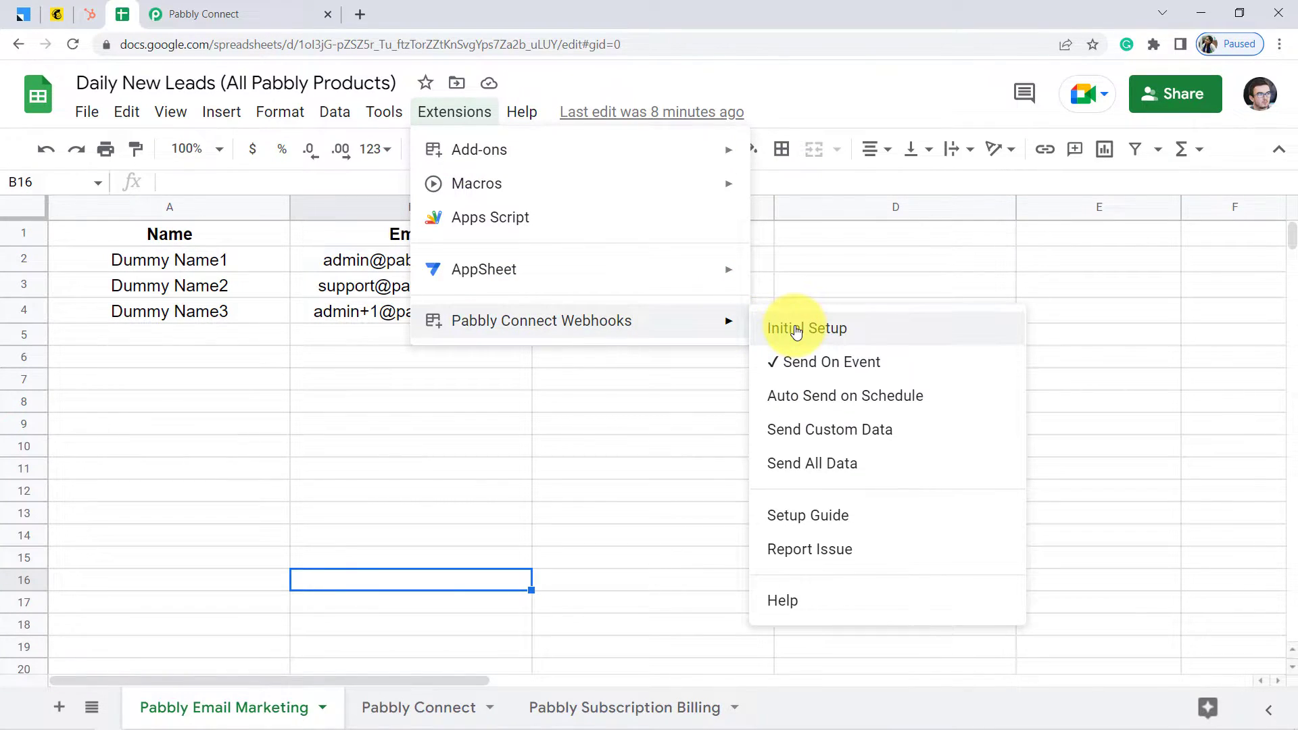
pyautogui.click(796, 329)
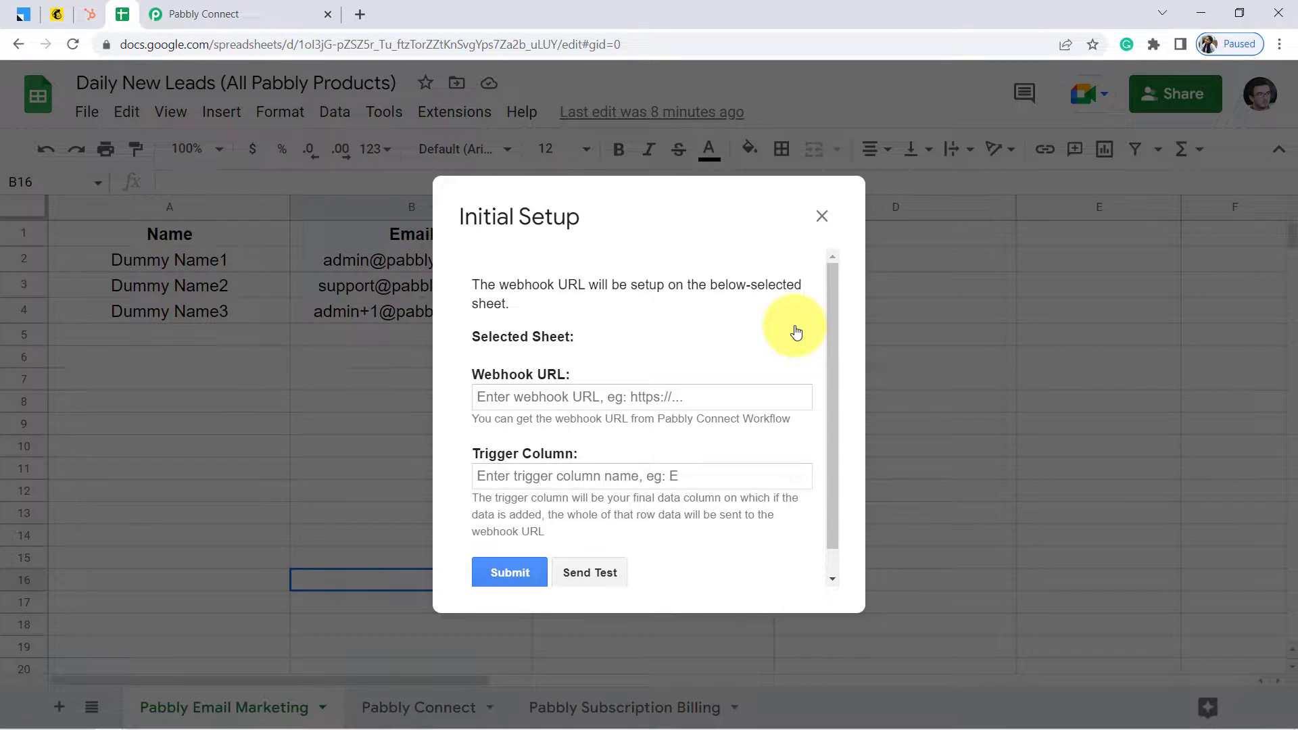
pyautogui.click(240, 9)
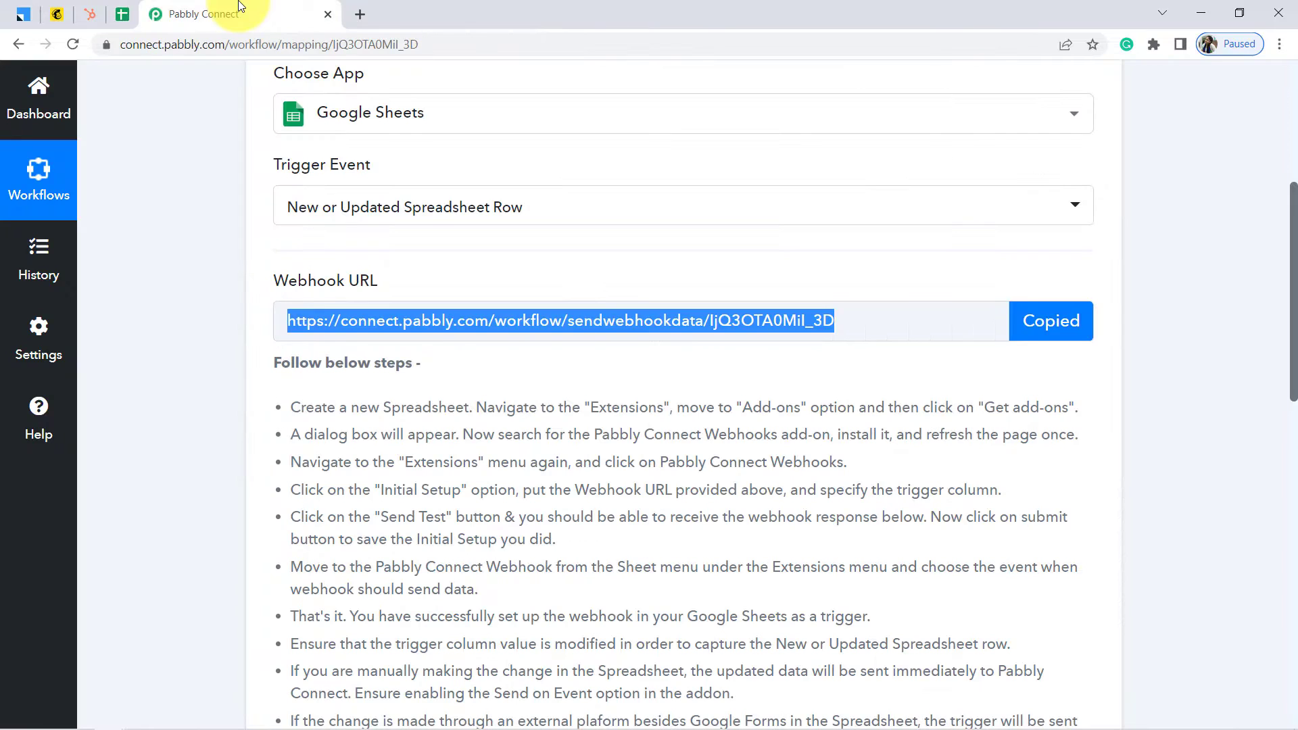
pyautogui.click(125, 14)
pyautogui.tripleClick(572, 399)
pyautogui.hotkey('ctrl', 'v')
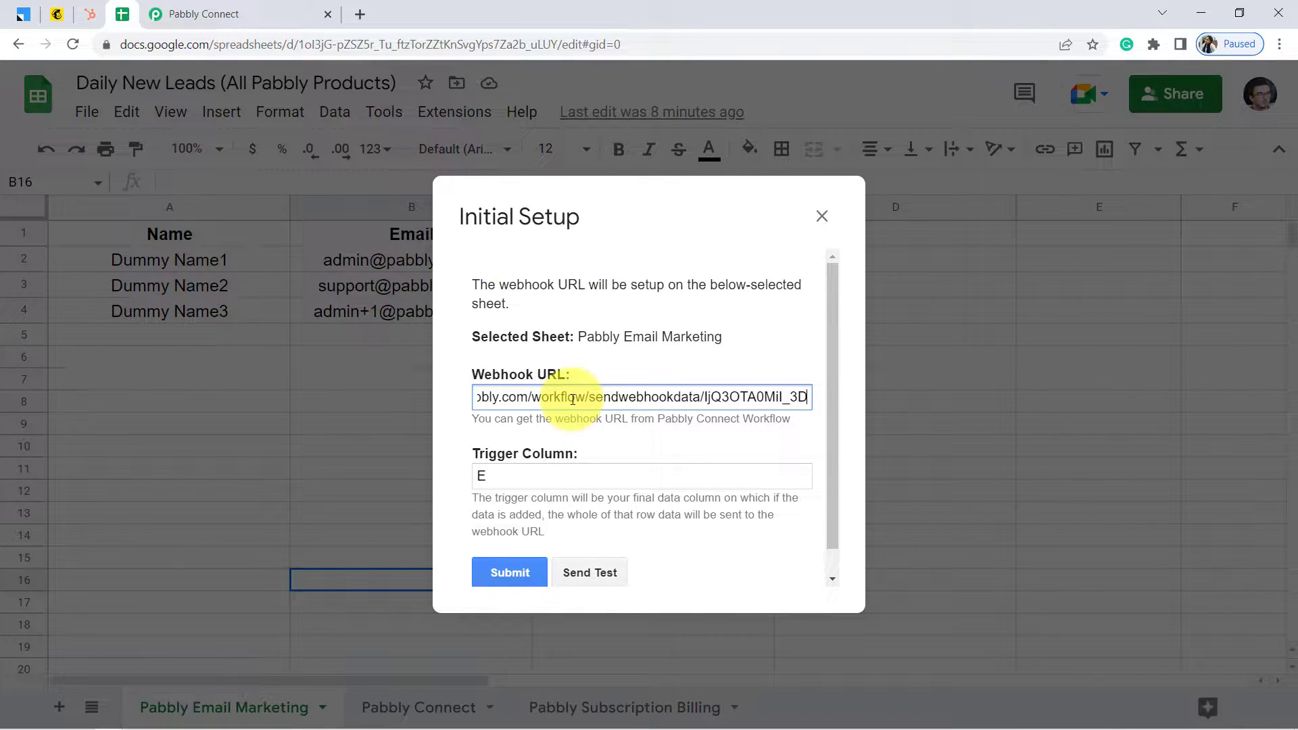
# Set the trigger column to C and send the first row as test data
pyautogui.moveTo(501, 221); pyautogui.dragTo(789, 282)
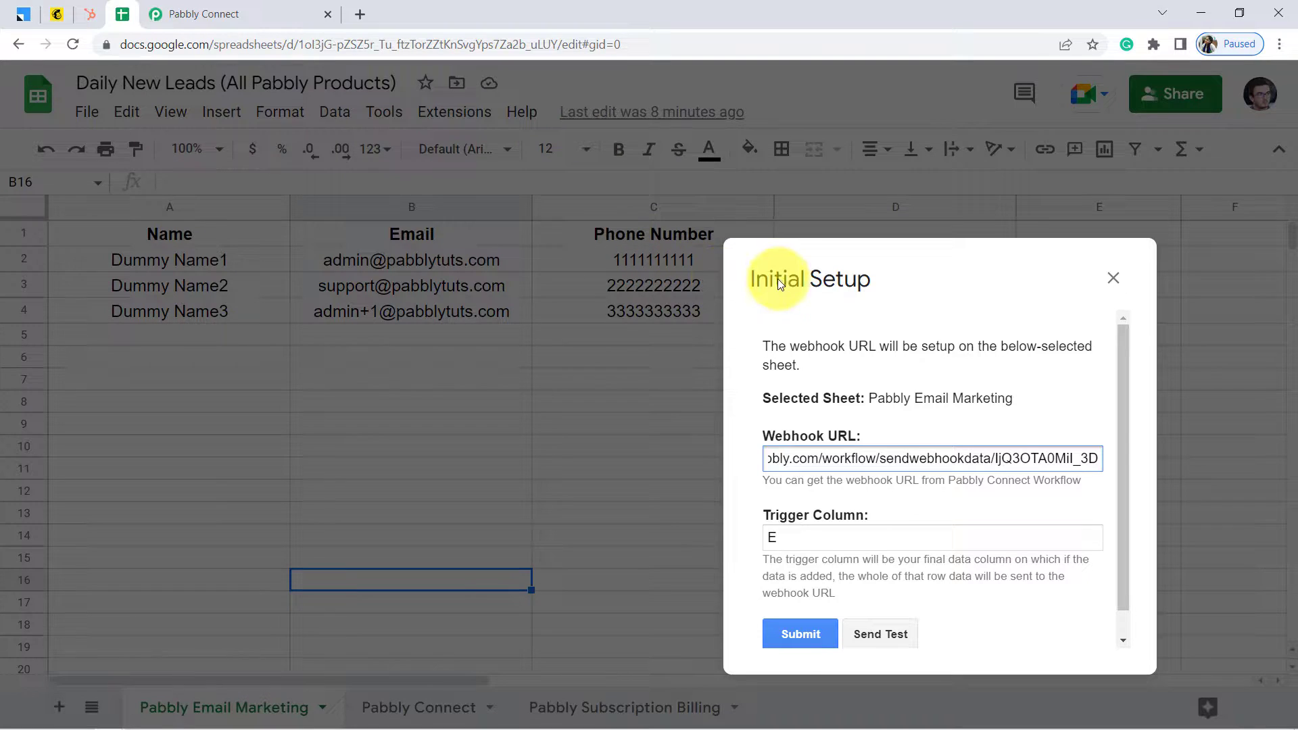
pyautogui.moveTo(821, 292); pyautogui.dragTo(557, 211)
pyautogui.click(523, 457)
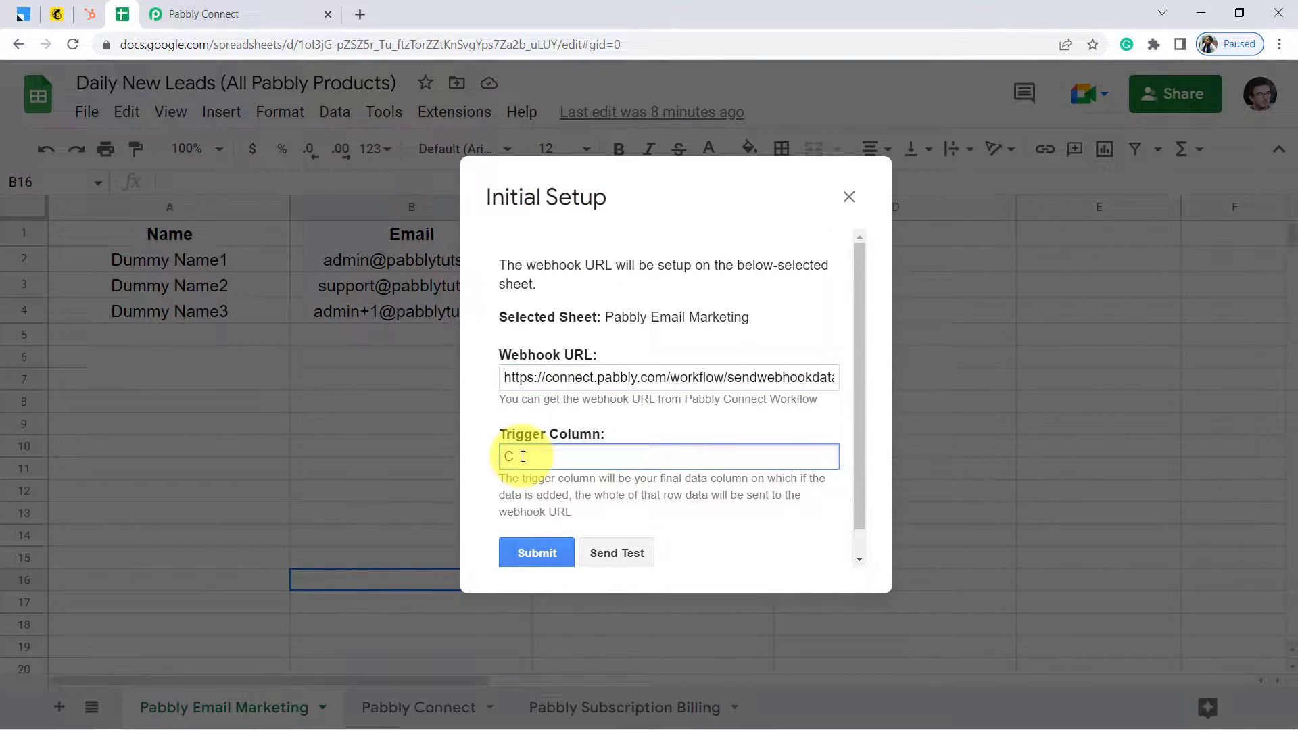
pyautogui.write('C')
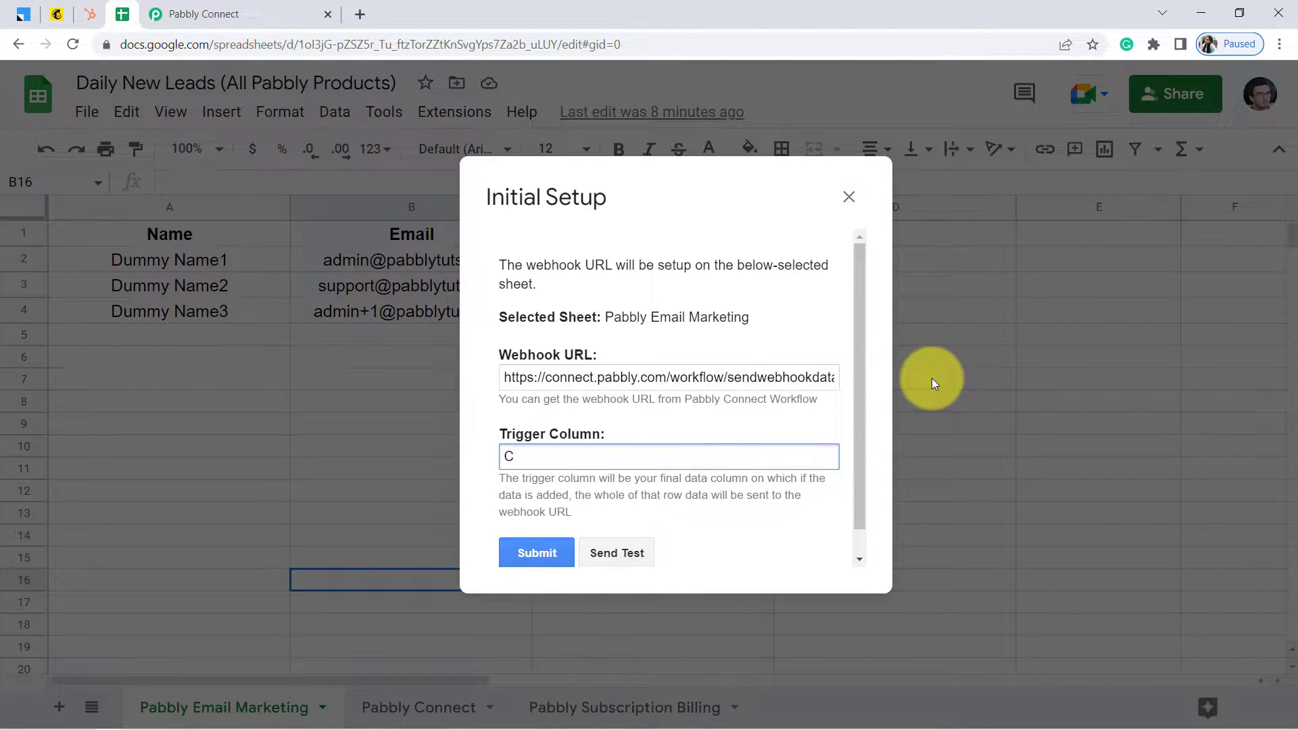
pyautogui.moveTo(861, 352); pyautogui.dragTo(862, 401)
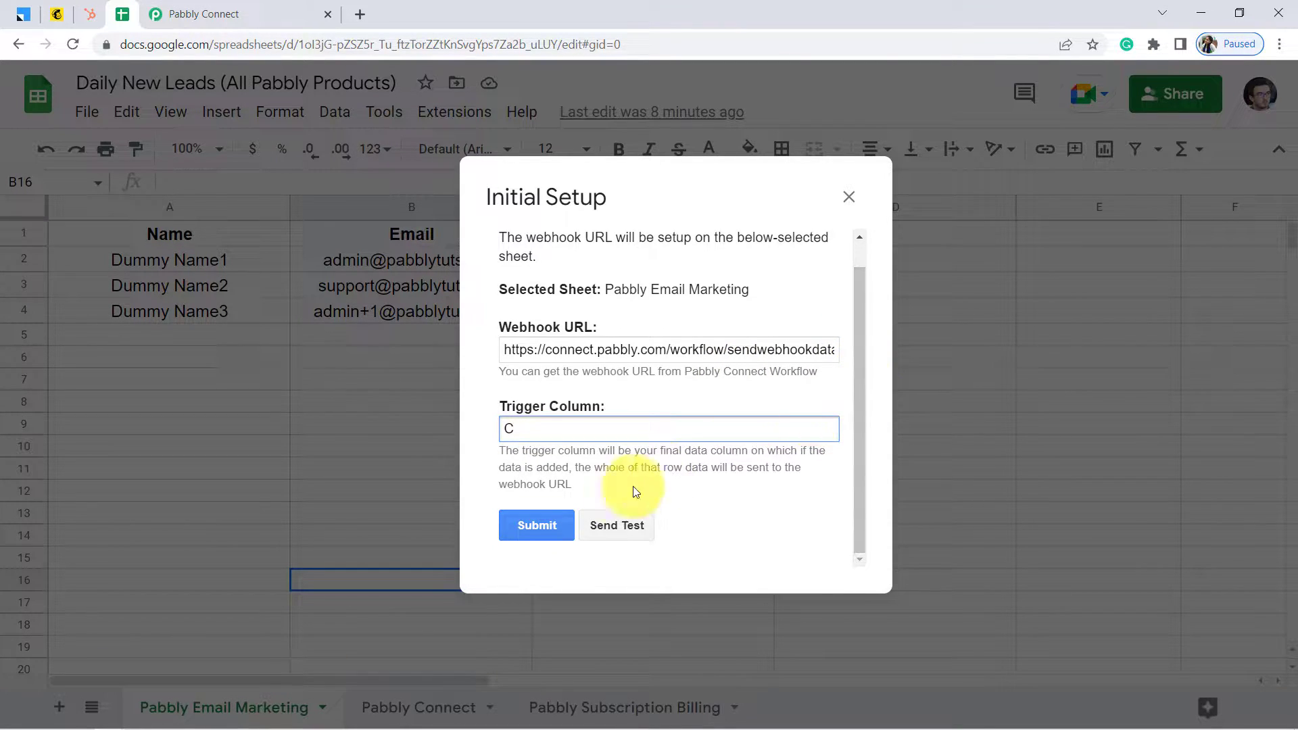
pyautogui.click(620, 526)
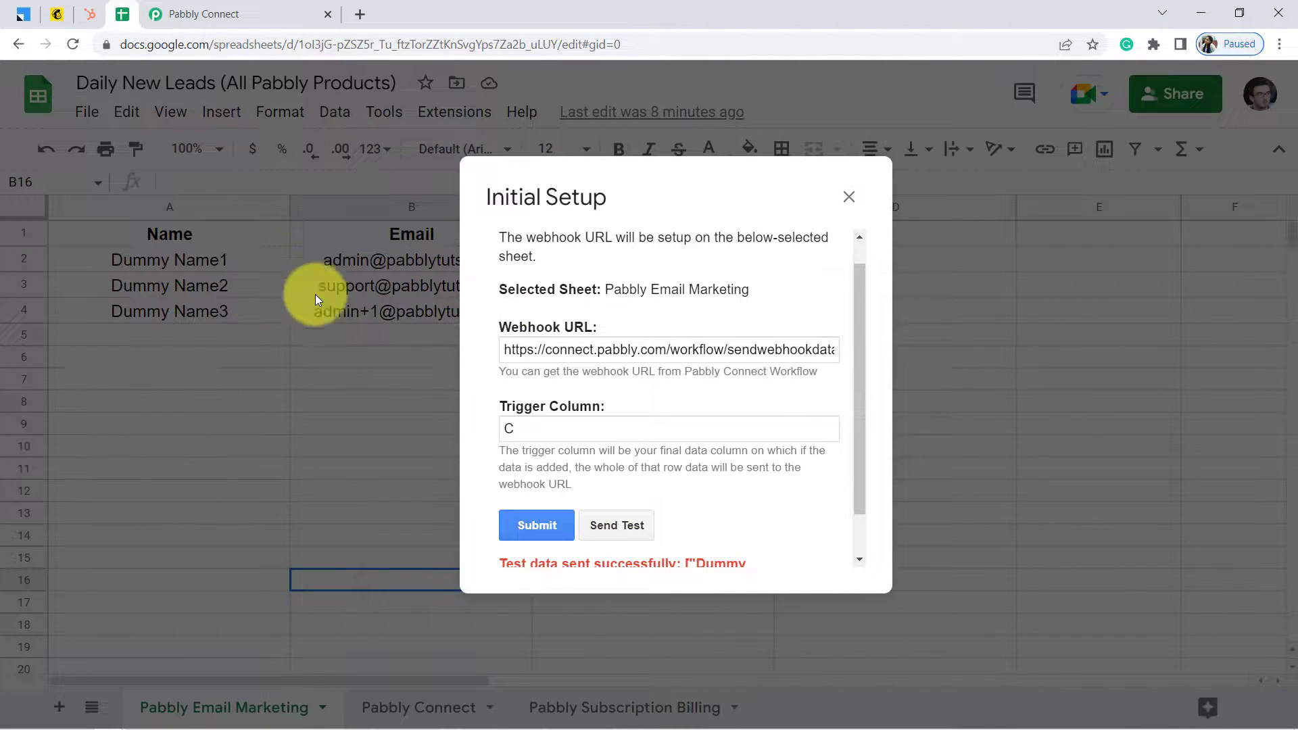
pyautogui.moveTo(858, 341); pyautogui.dragTo(862, 395)
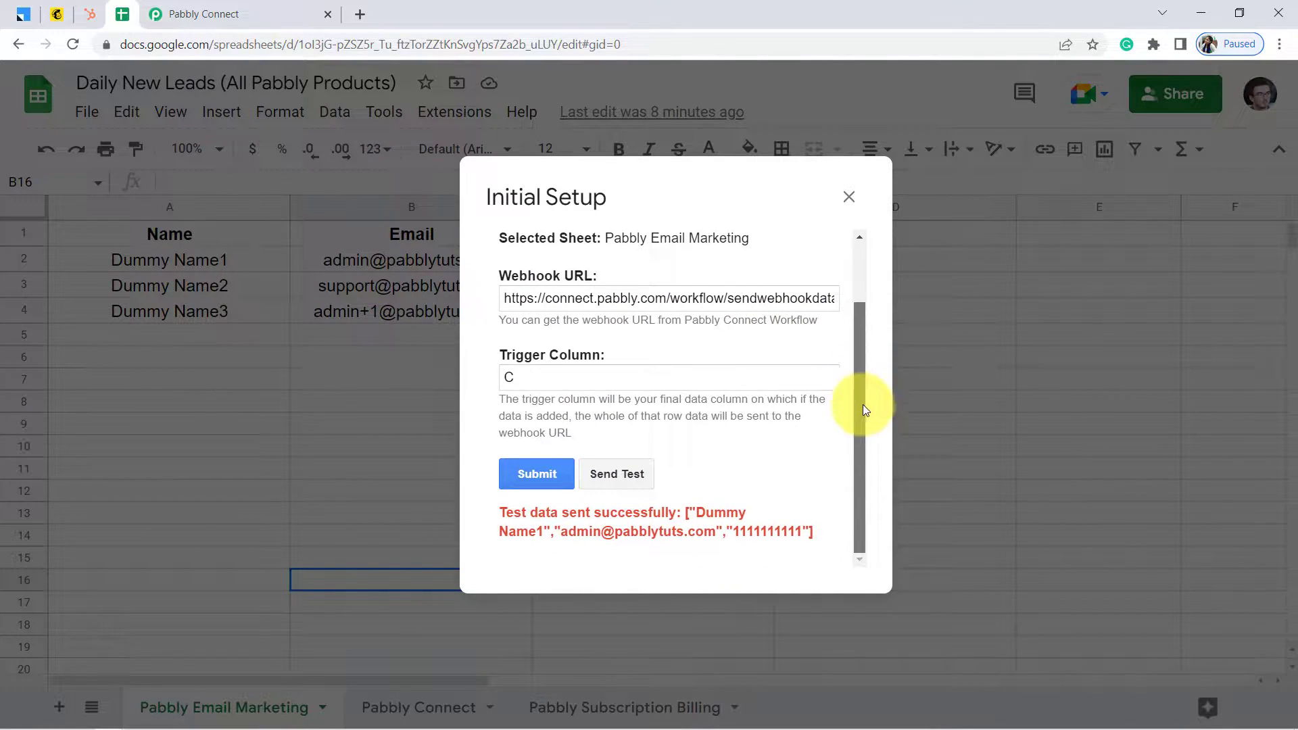
pyautogui.moveTo(646, 509); pyautogui.dragTo(734, 530)
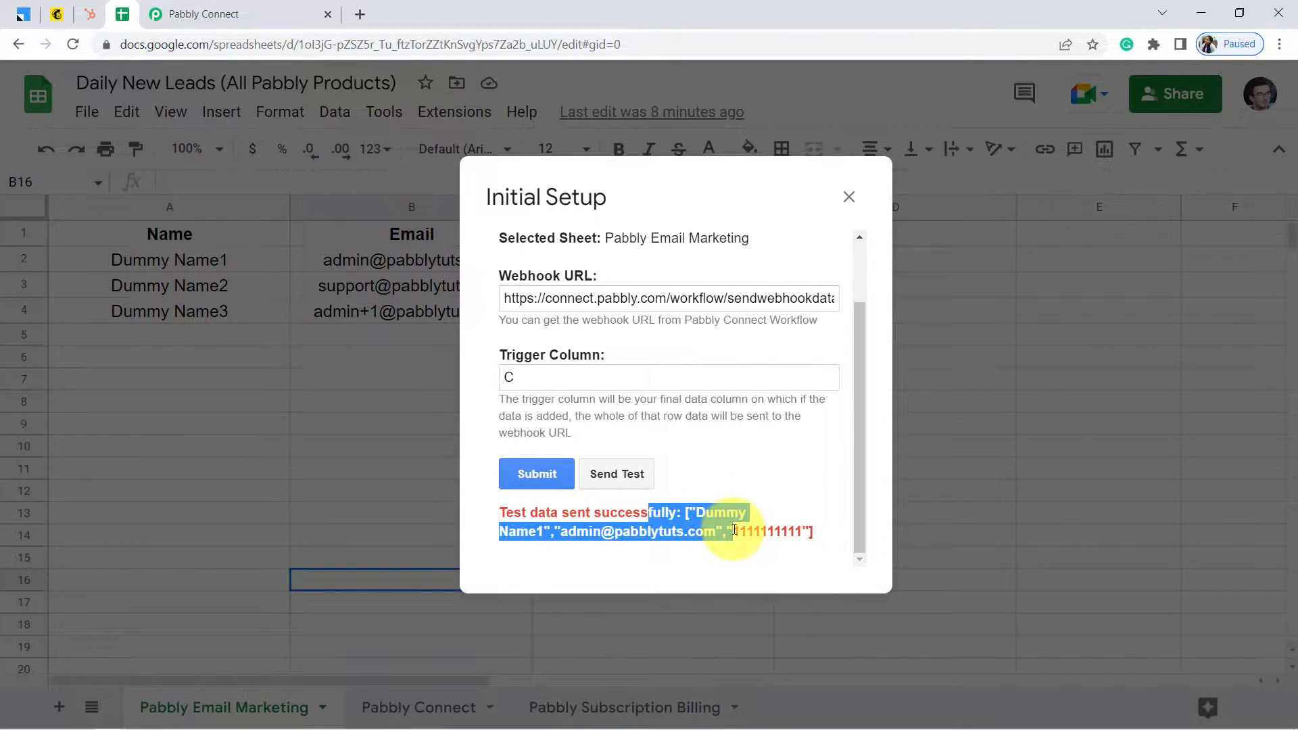
pyautogui.click(228, 6)
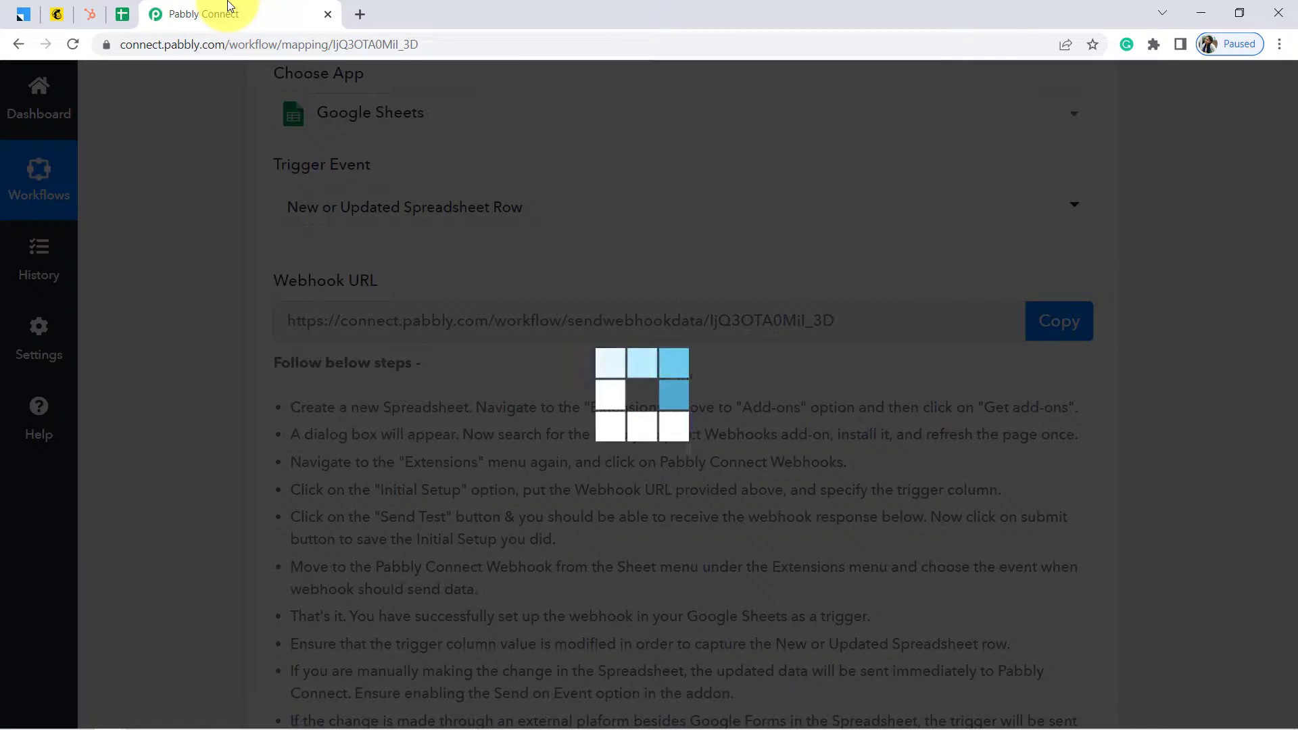
# Scroll the captured response, then save the spreadsheet's webhook setup for this sheet
pyautogui.scroll(-3, 189, 161)
pyautogui.scroll(-10, 189, 160)
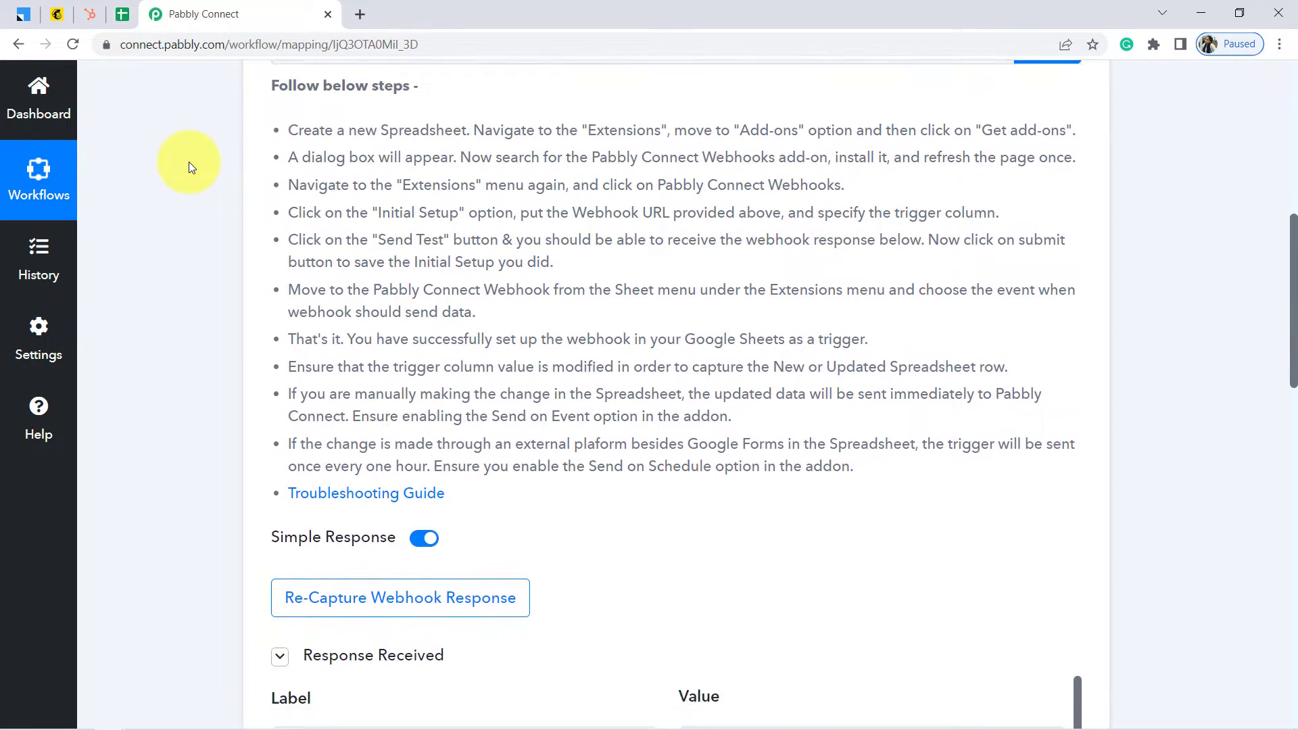
pyautogui.scroll(1, 189, 161)
pyautogui.scroll(1, 189, 161)
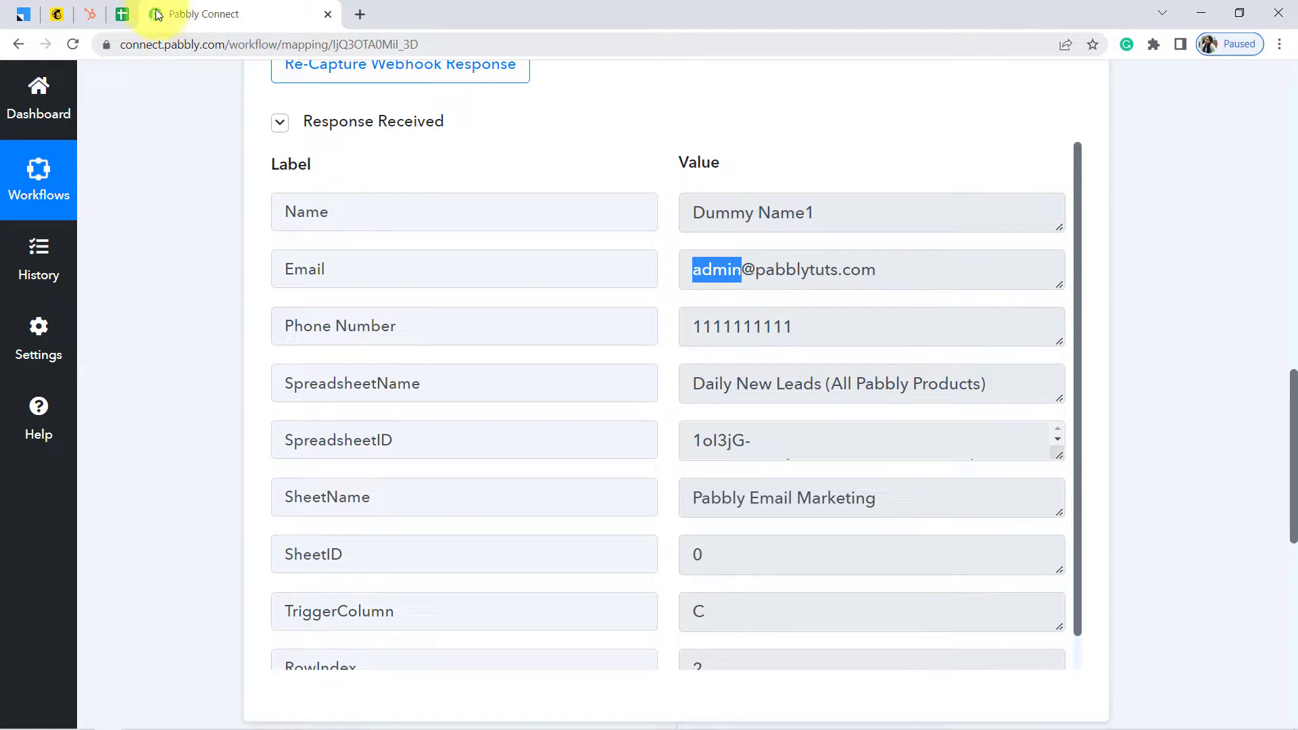
pyautogui.click(123, 14)
pyautogui.click(499, 492)
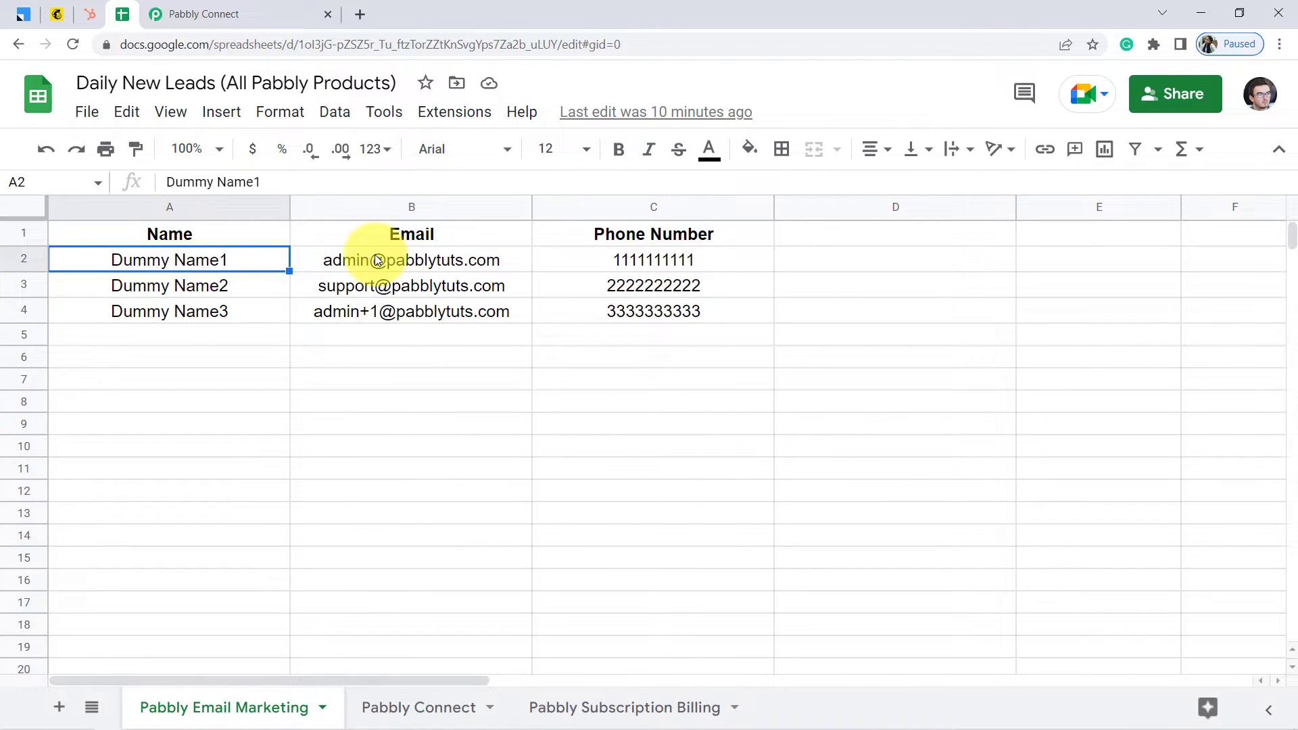
pyautogui.moveTo(448, 259)
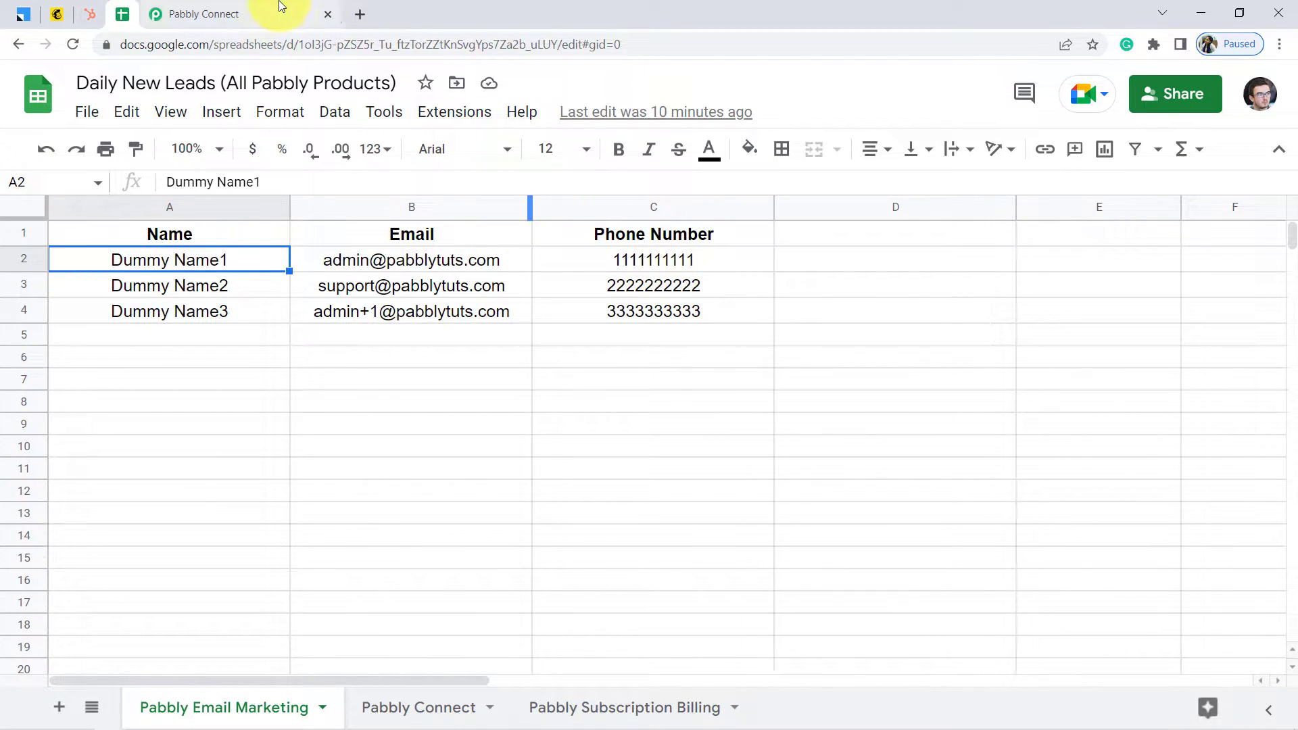
# Check the captured Name, Email, Phone, spreadsheet and sheet name Pabbly Email Marketing, then return to the spreadsheet
pyautogui.click(219, 8)
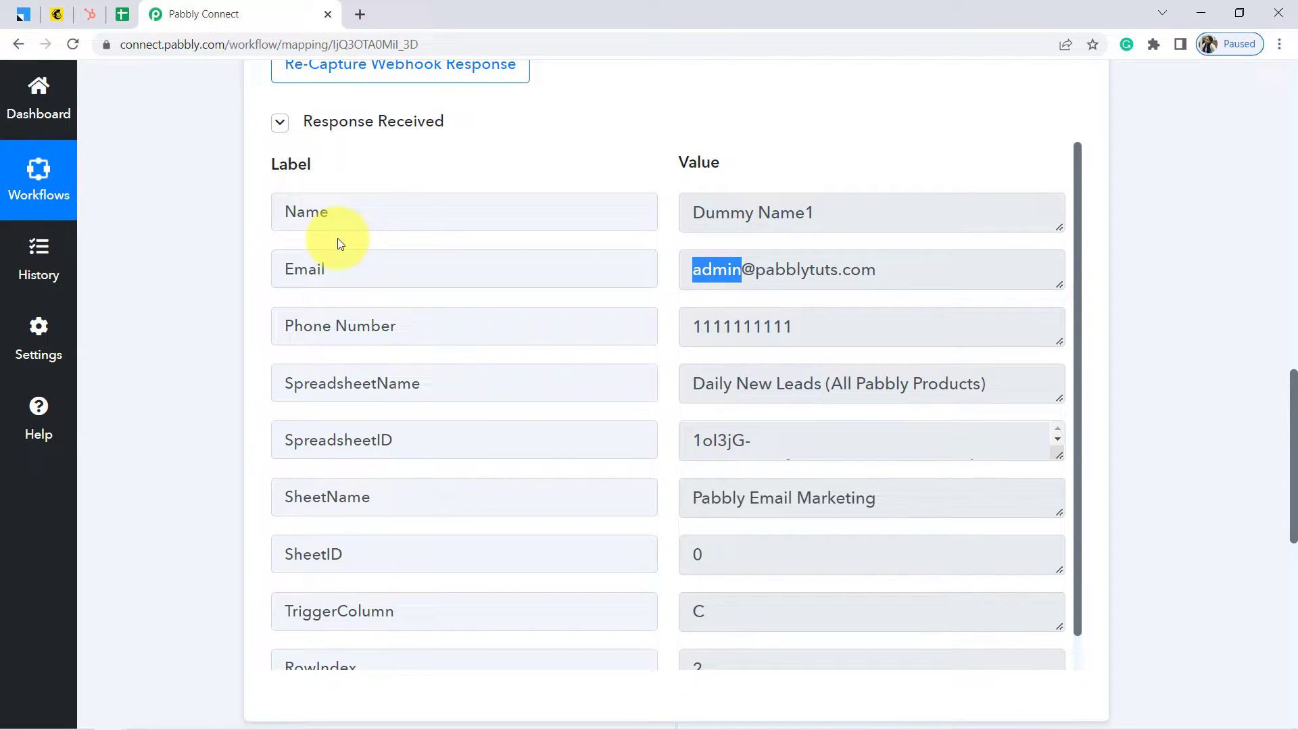
pyautogui.moveTo(745, 213); pyautogui.dragTo(863, 194)
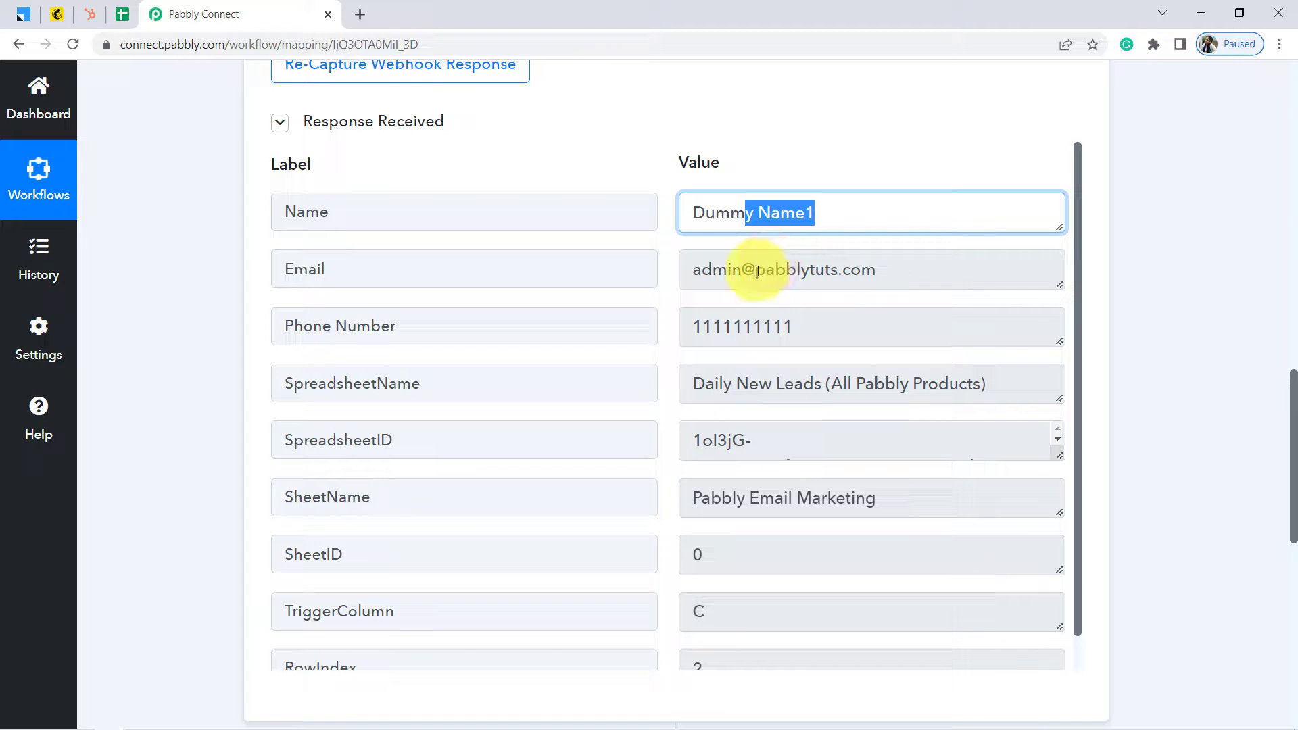
pyautogui.moveTo(745, 278); pyautogui.dragTo(819, 274)
pyautogui.moveTo(716, 332); pyautogui.dragTo(771, 333)
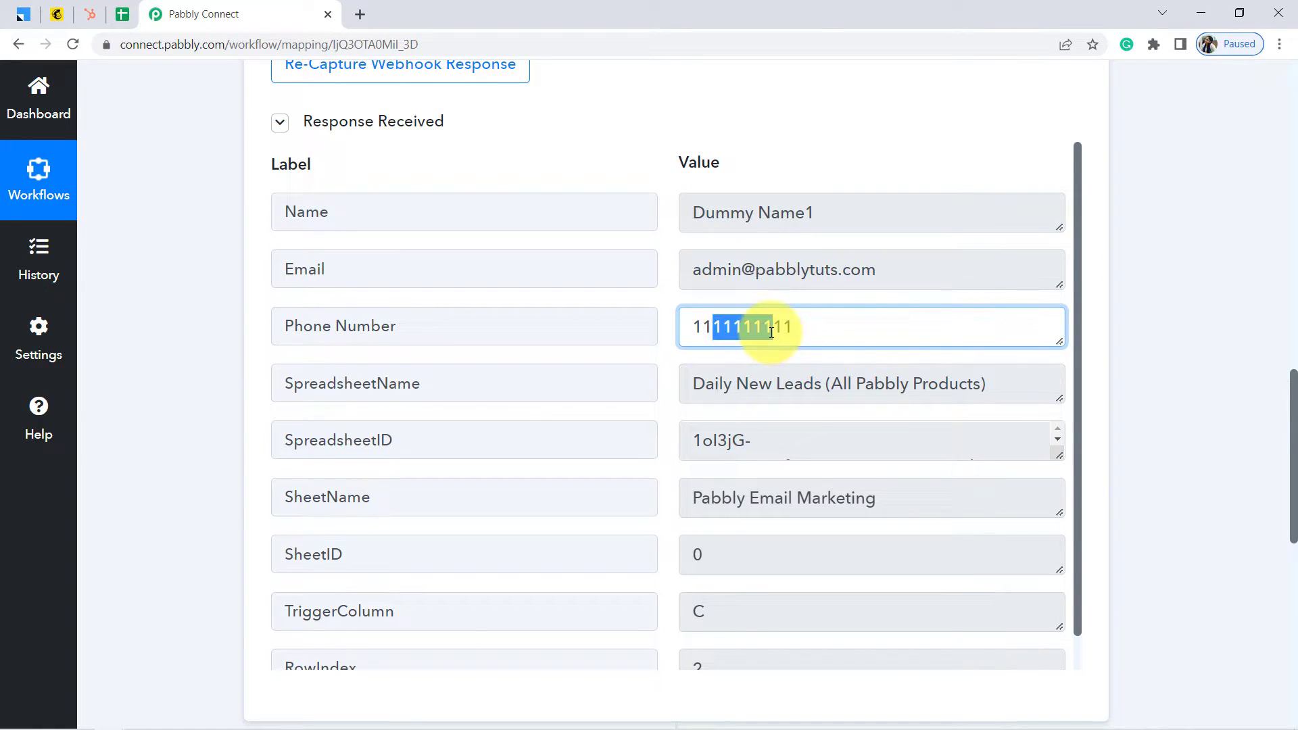
pyautogui.doubleClick(744, 399)
pyautogui.moveTo(702, 499); pyautogui.dragTo(816, 489)
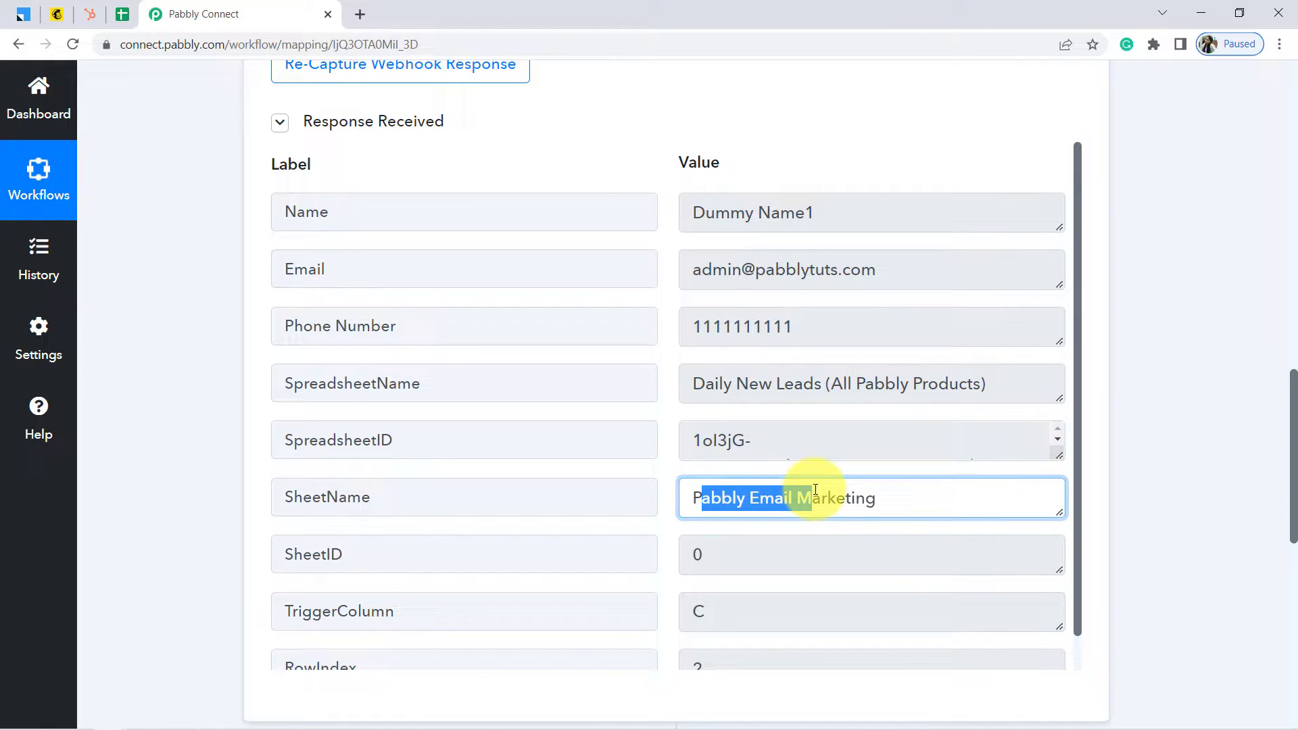
pyautogui.click(112, 14)
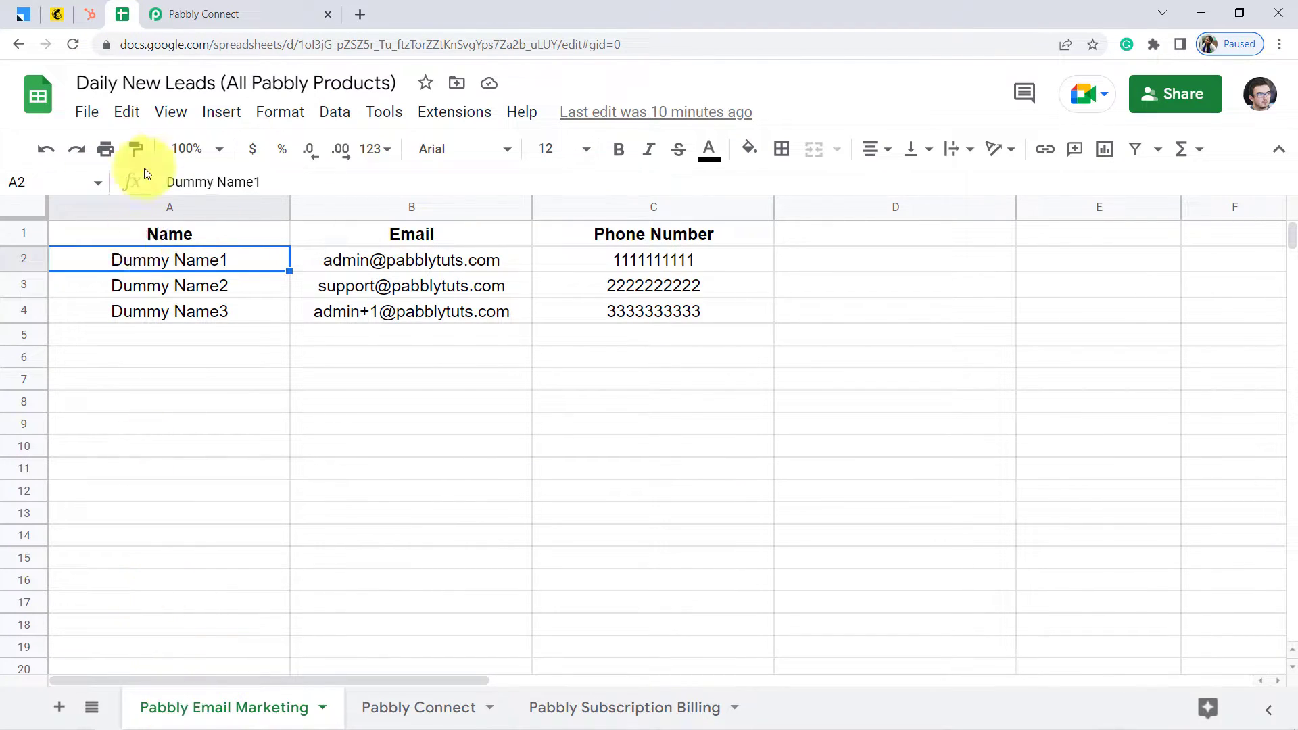
# Toggle Send On Event in the Pabbly Connect Webhooks add-on menu
pyautogui.click(206, 12)
pyautogui.click(120, 23)
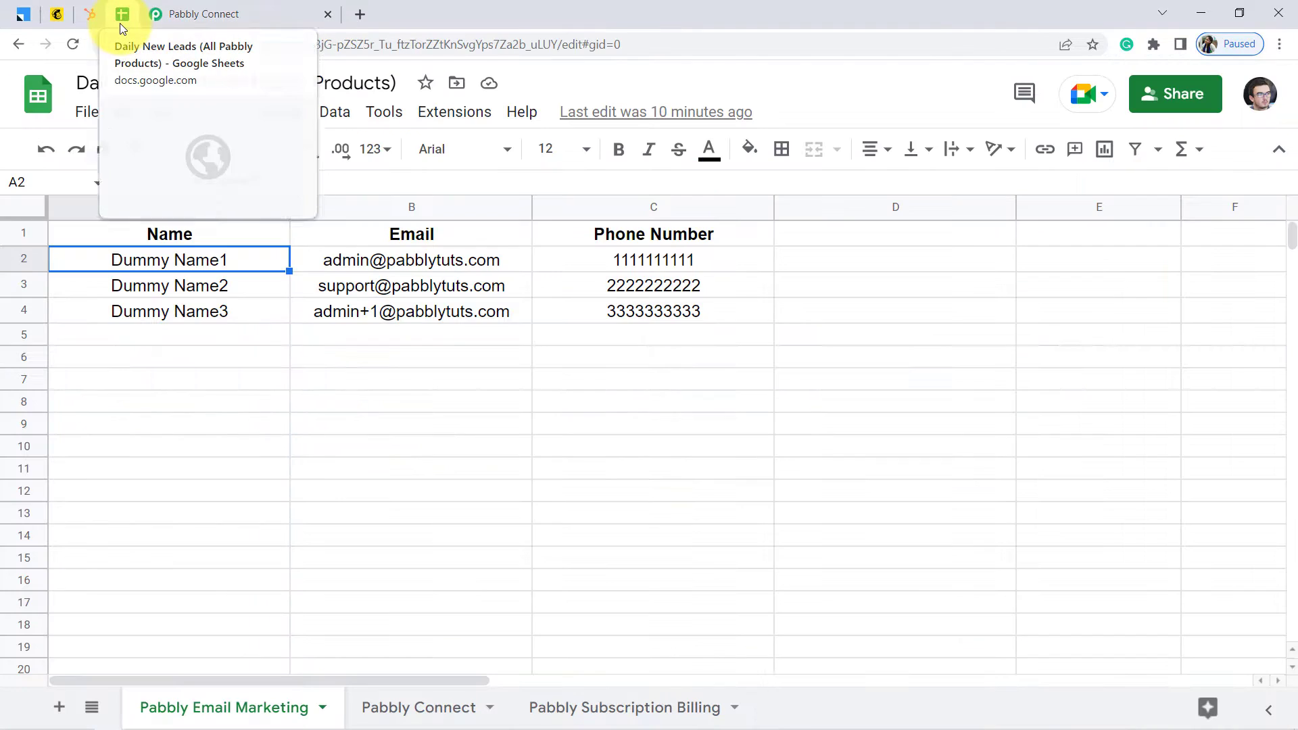
pyautogui.click(442, 120)
pyautogui.moveTo(504, 327)
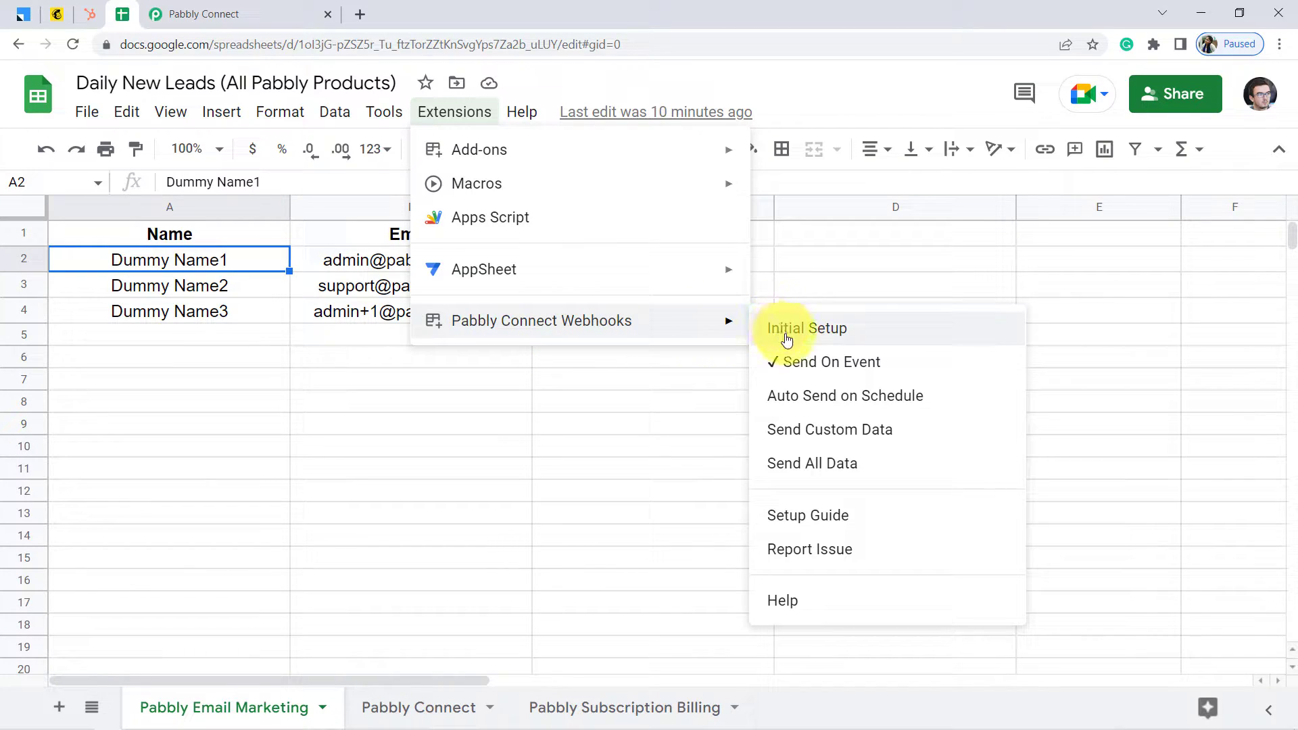
pyautogui.click(787, 374)
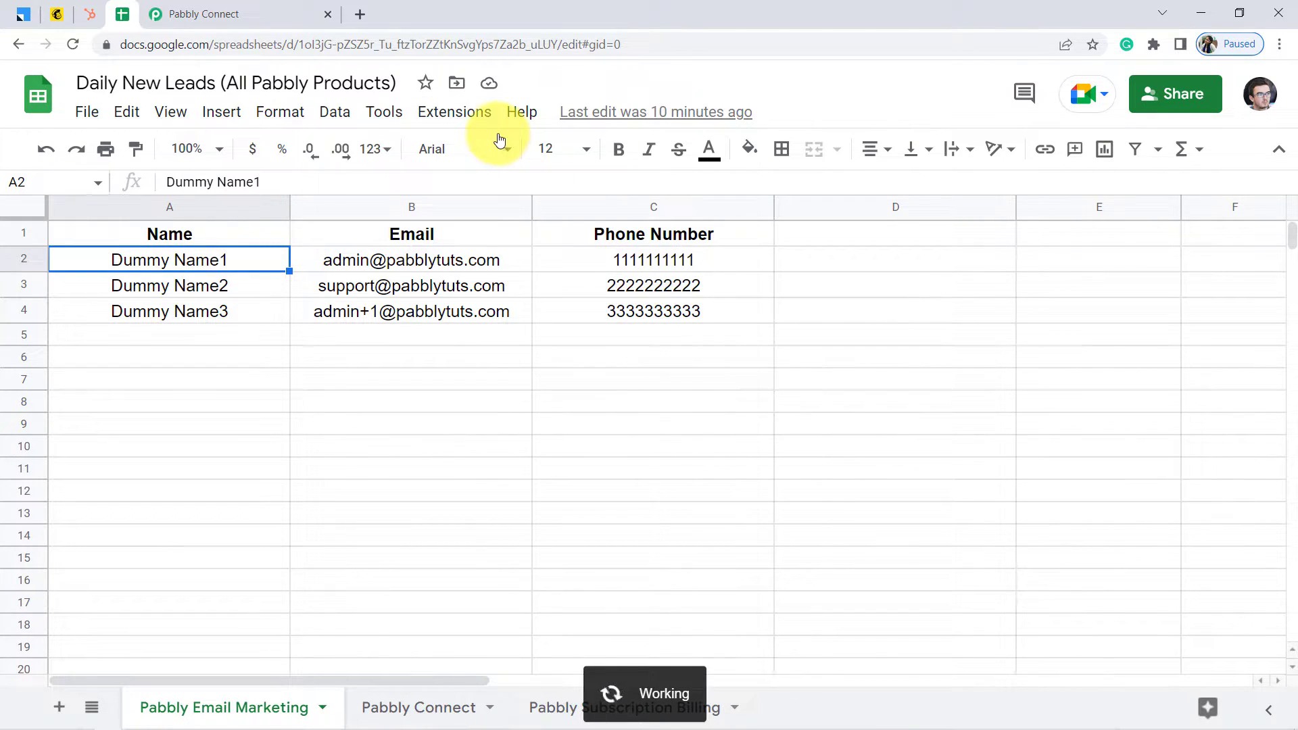
# Turn Send On Event back on, confirm it is checked, and return to the workflow
pyautogui.click(455, 115)
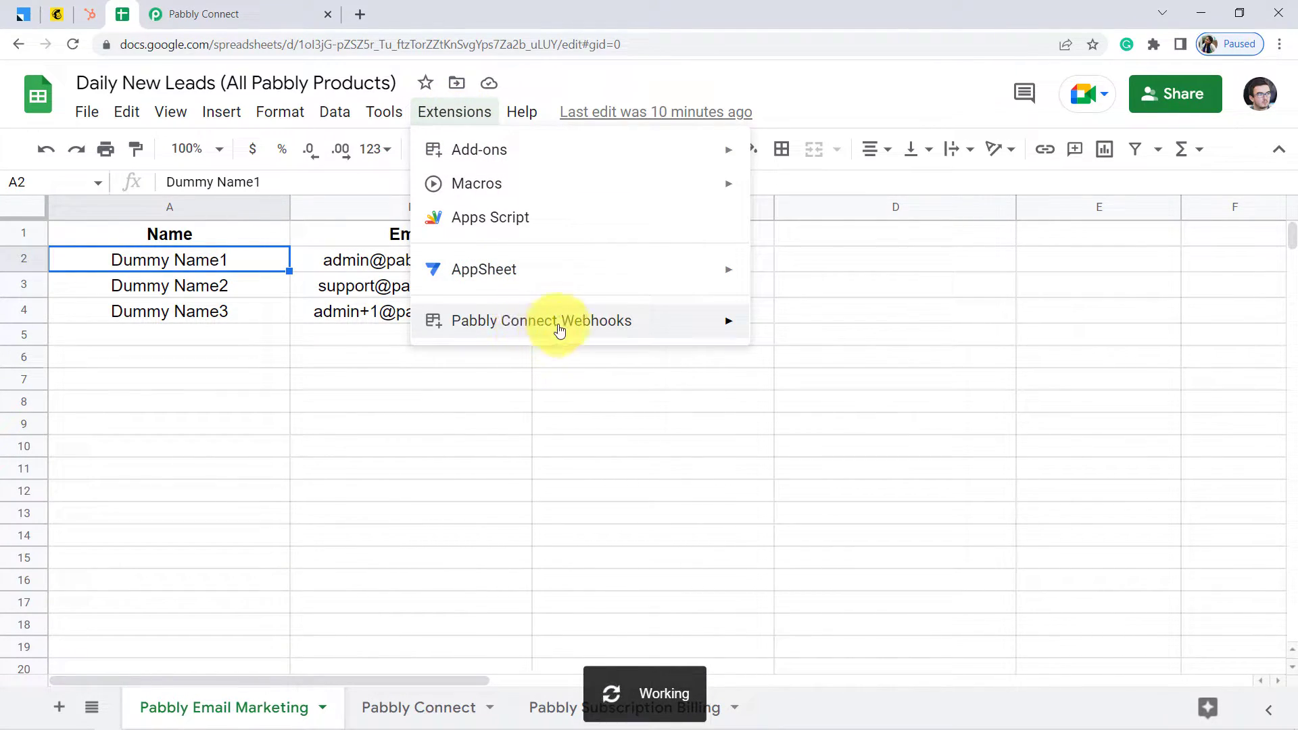
pyautogui.moveTo(709, 319)
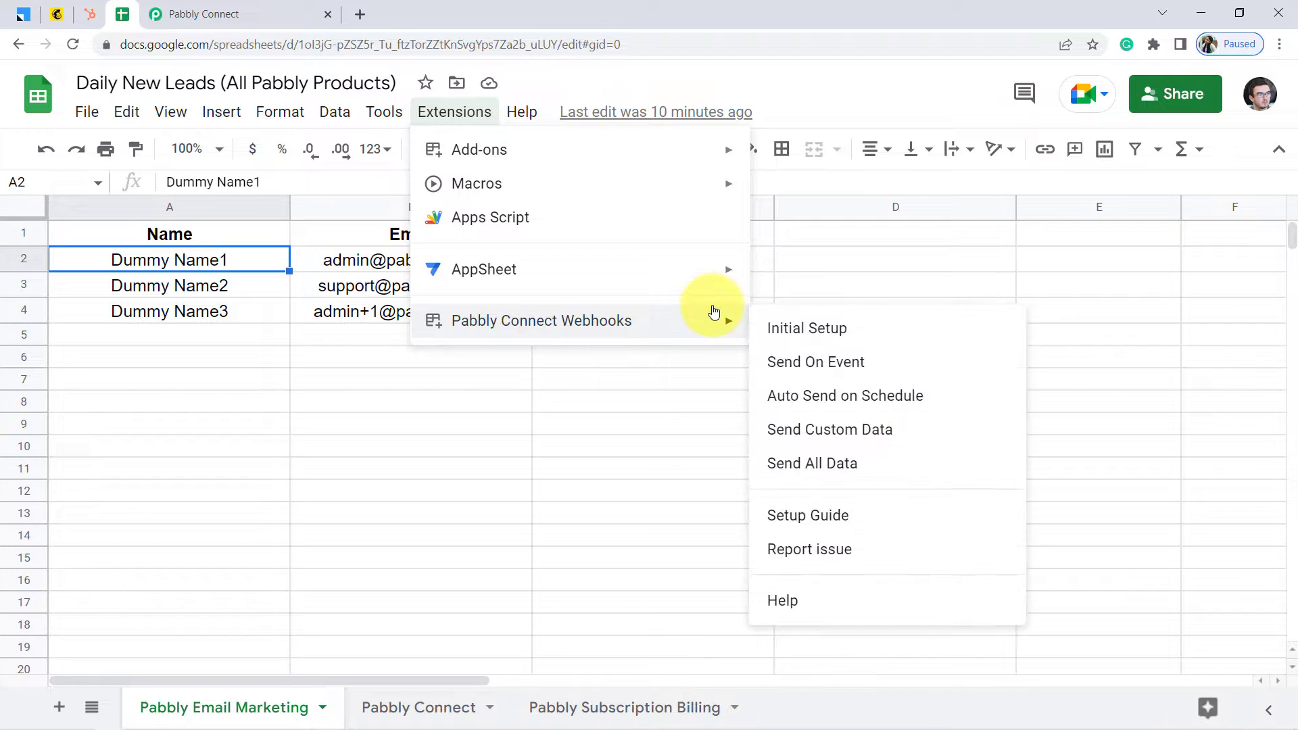
pyautogui.click(779, 363)
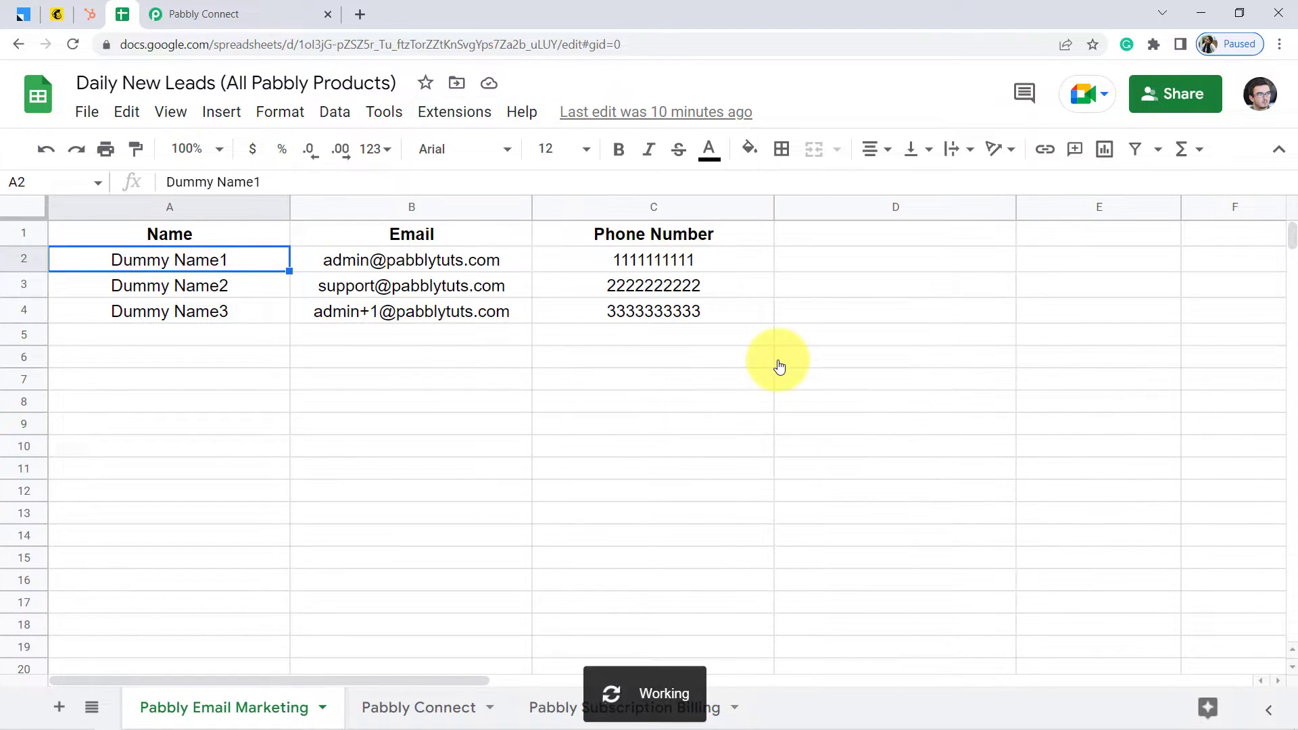
pyautogui.click(460, 113)
pyautogui.moveTo(515, 322)
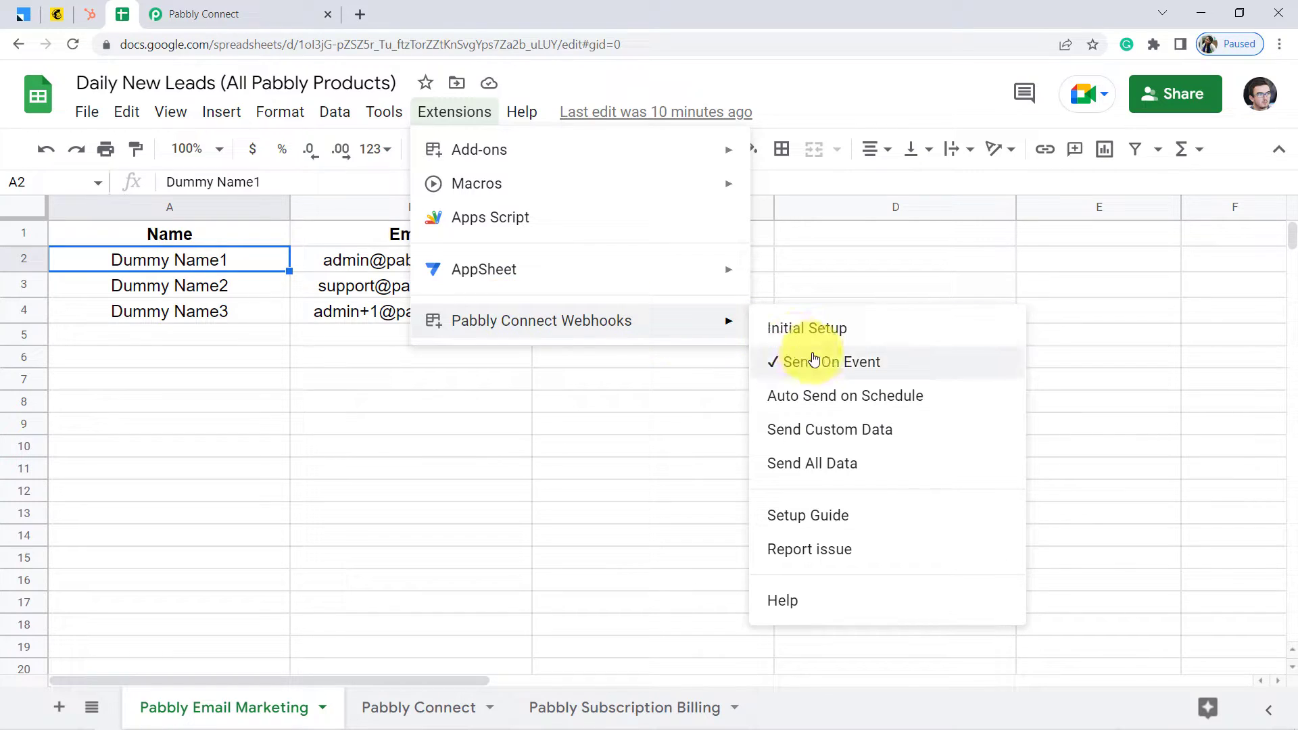
pyautogui.click(299, 377)
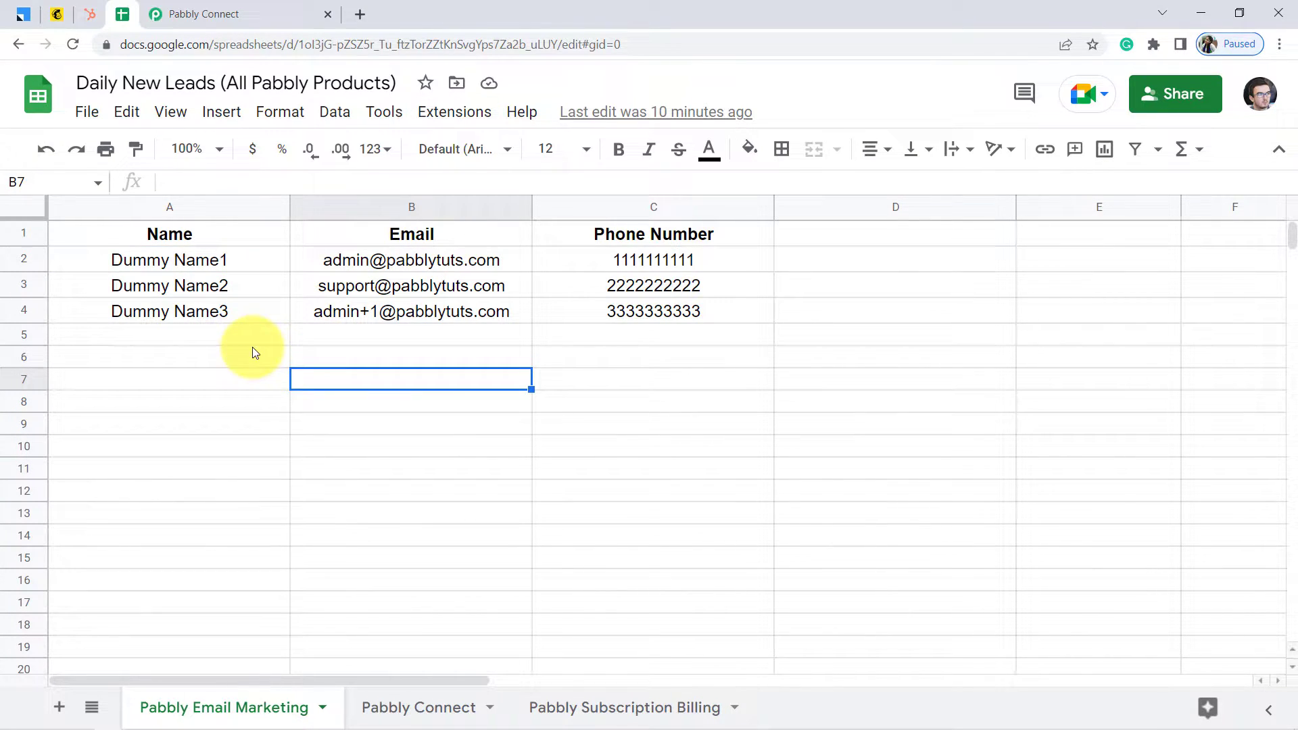
pyautogui.click(190, 7)
pyautogui.click(128, 13)
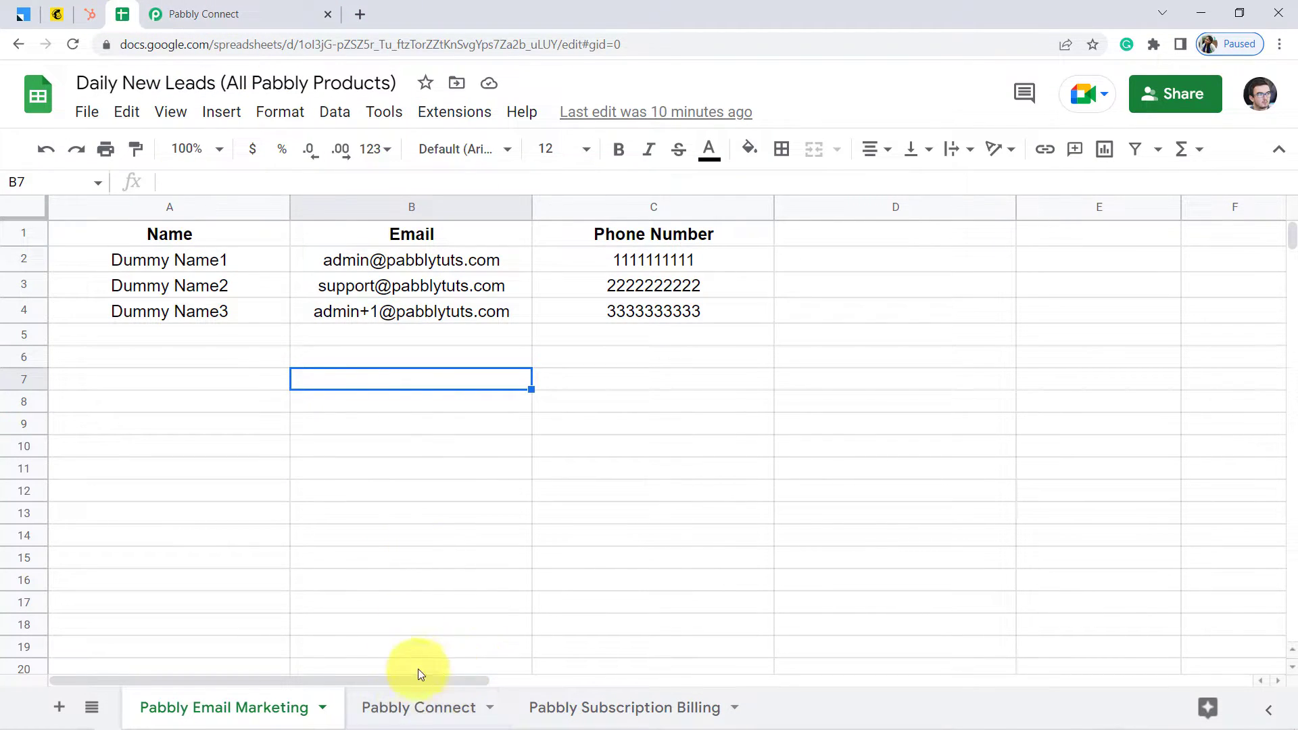
pyautogui.click(174, 11)
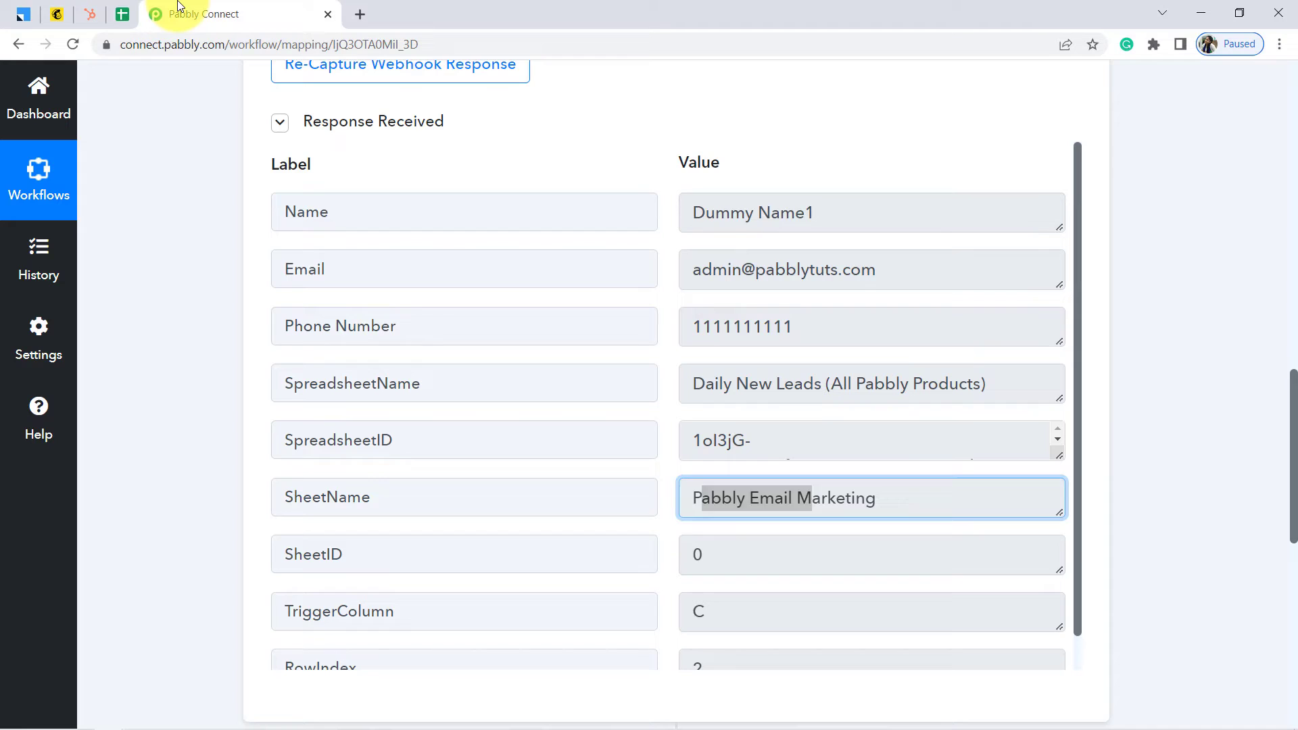
# Re-capture the webhook response, confirming Yes in the prompt
pyautogui.click(156, 330)
pyautogui.scroll(3, 157, 330)
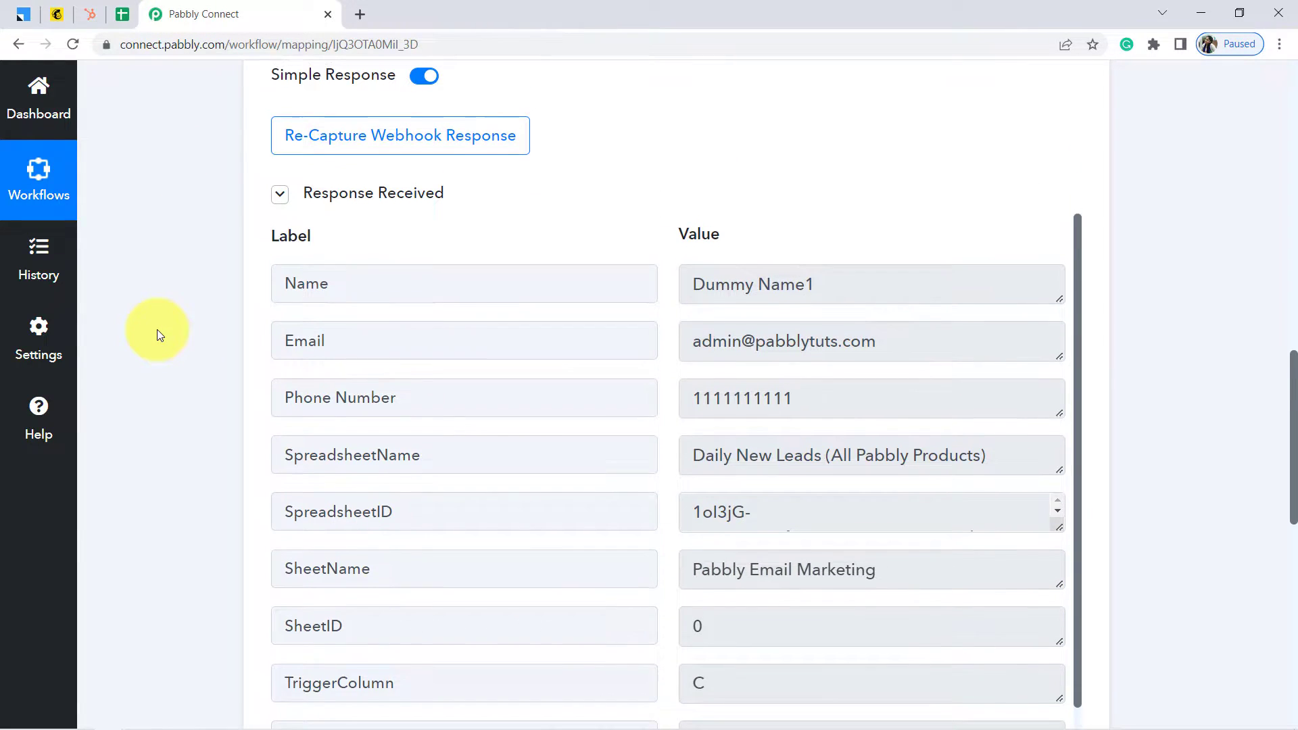
pyautogui.scroll(3, 157, 330)
pyautogui.click(325, 412)
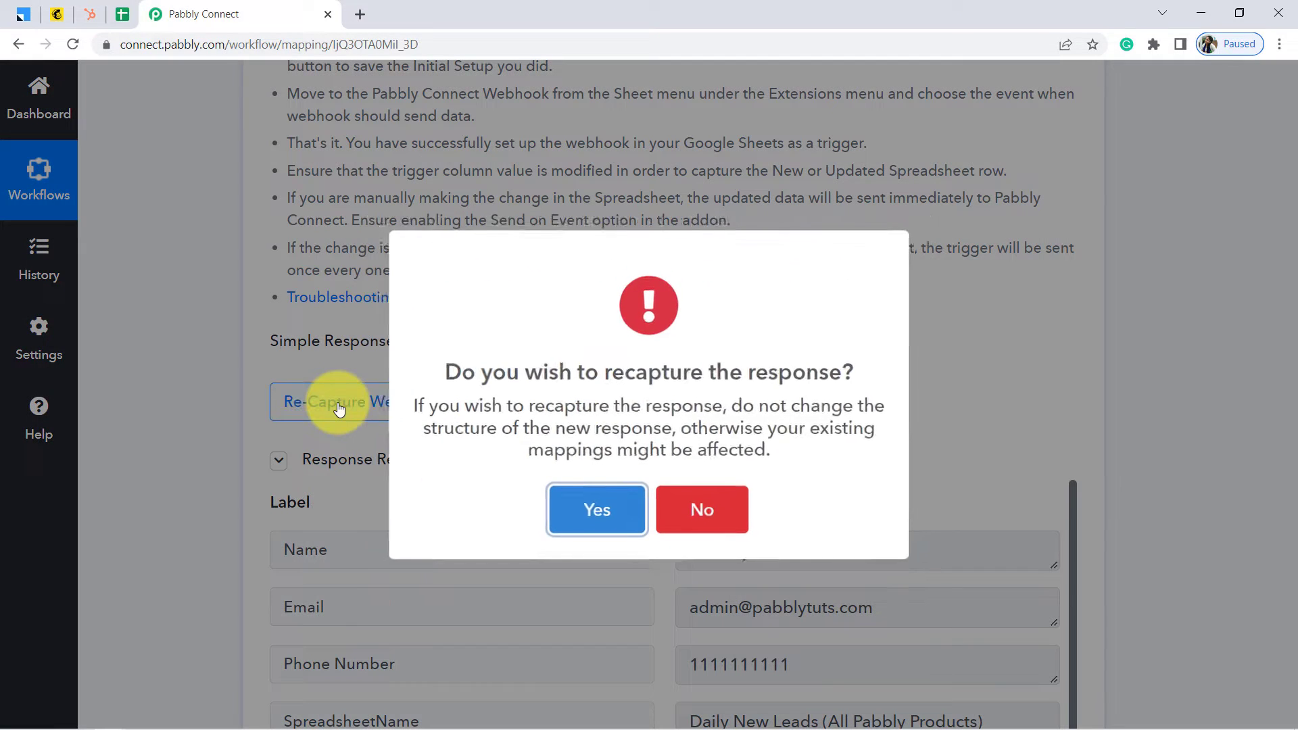
pyautogui.click(590, 525)
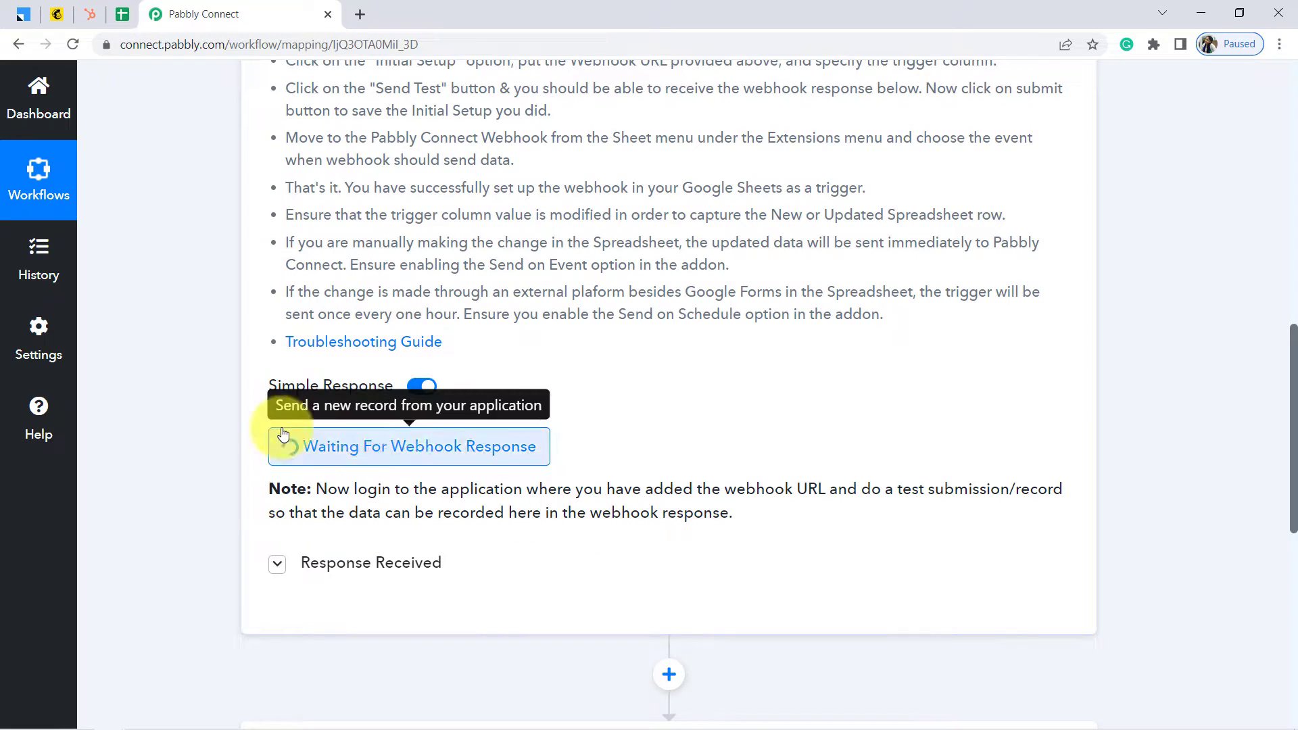
# Copy the webhook URL and go back to the Daily New Leads spreadsheet
pyautogui.scroll(5, 176, 393)
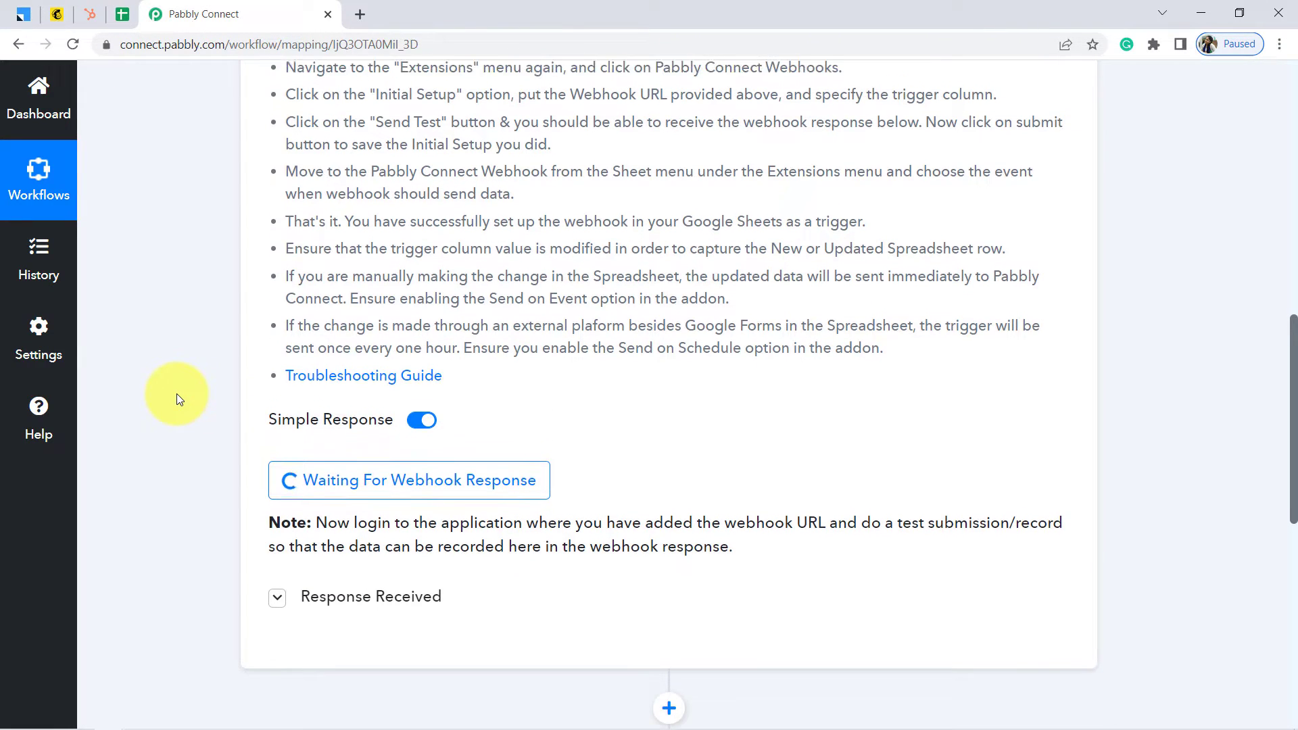
pyautogui.scroll(1, 177, 394)
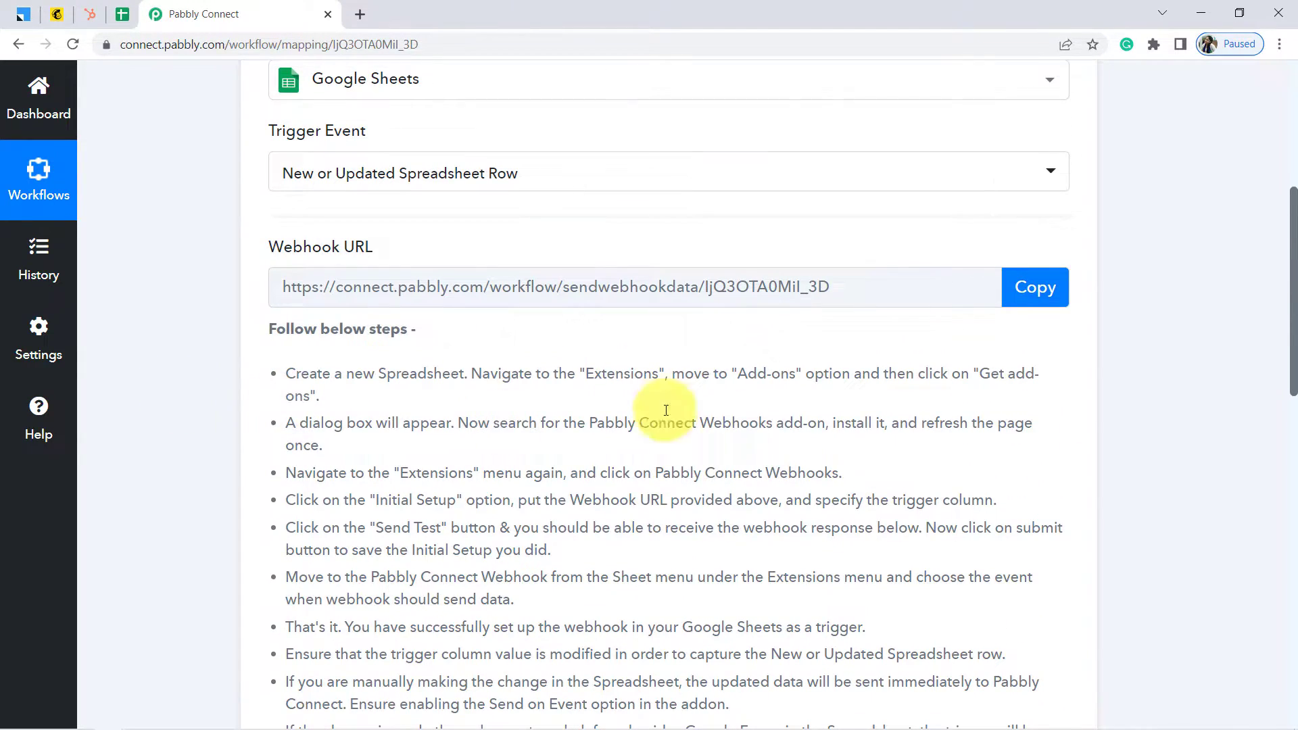
pyautogui.click(1044, 297)
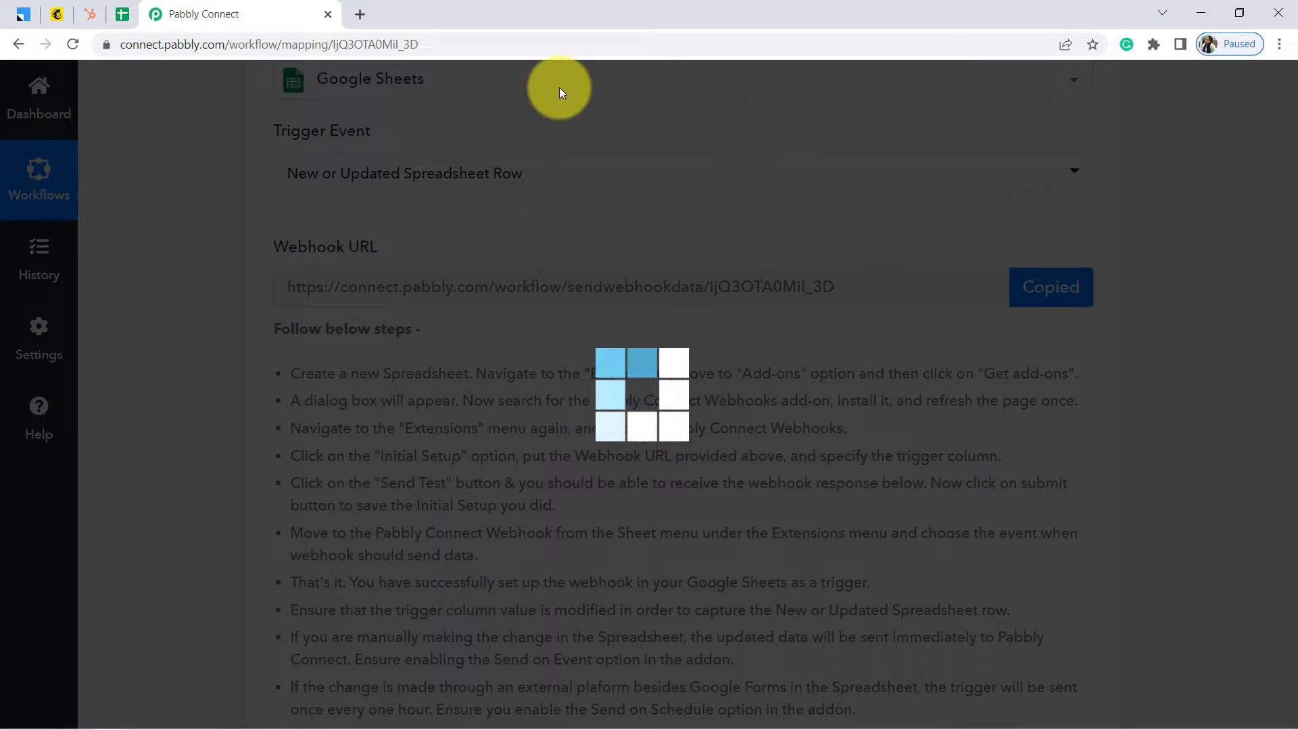
pyautogui.click(123, 14)
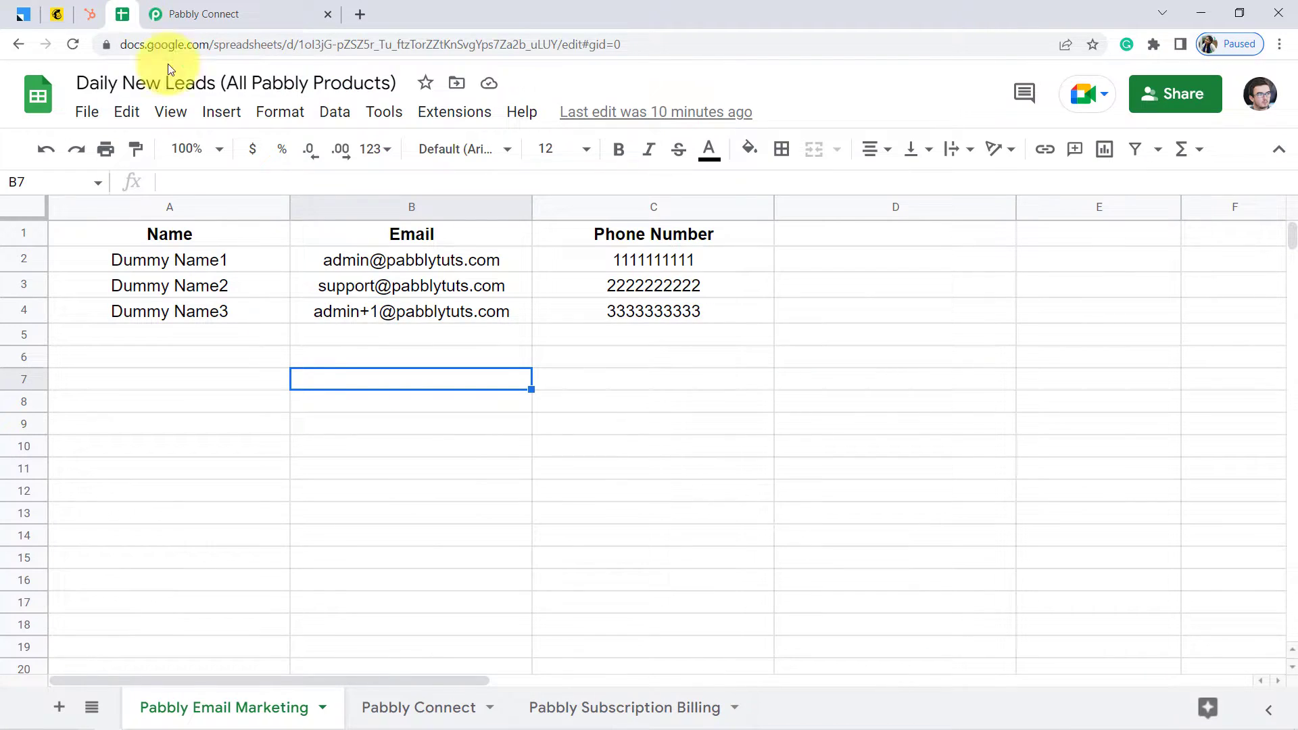
# On the Pabbly Connect sheet, switch off Send On Event in the Pabbly Connect Webhooks add-on
pyautogui.click(394, 710)
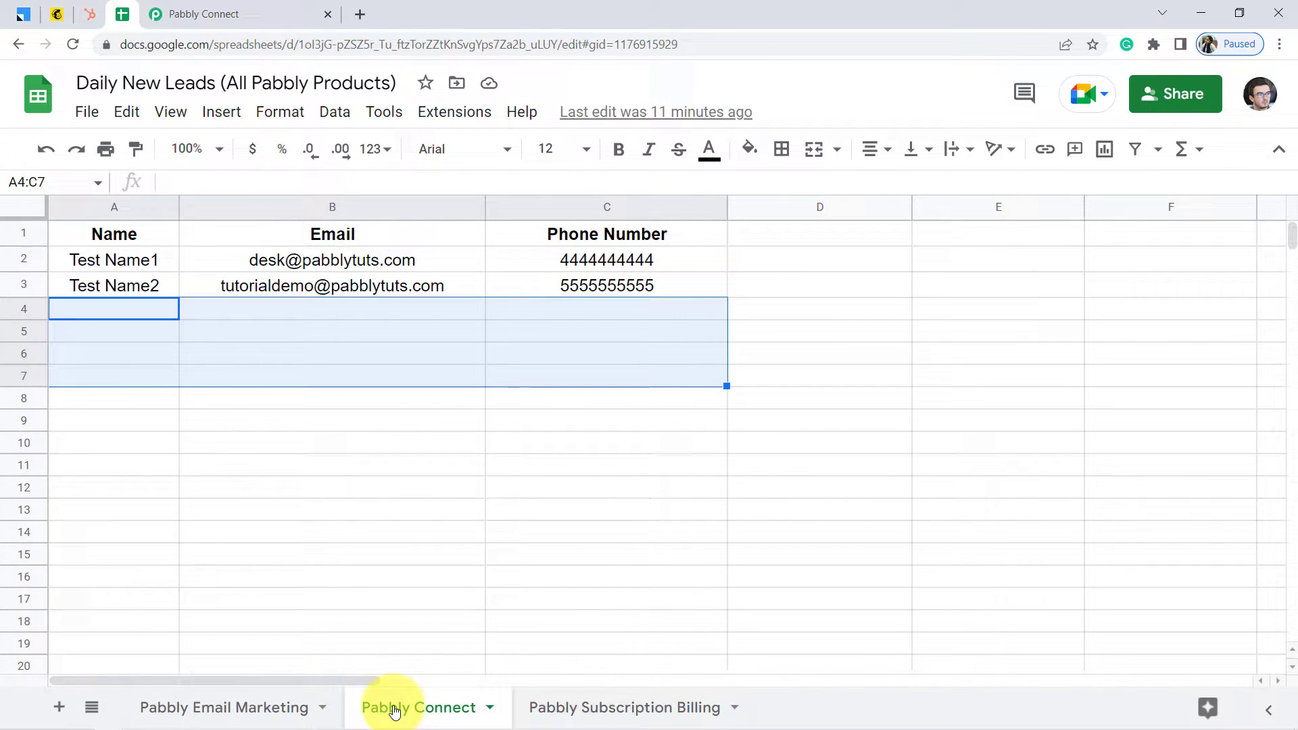
pyautogui.click(452, 117)
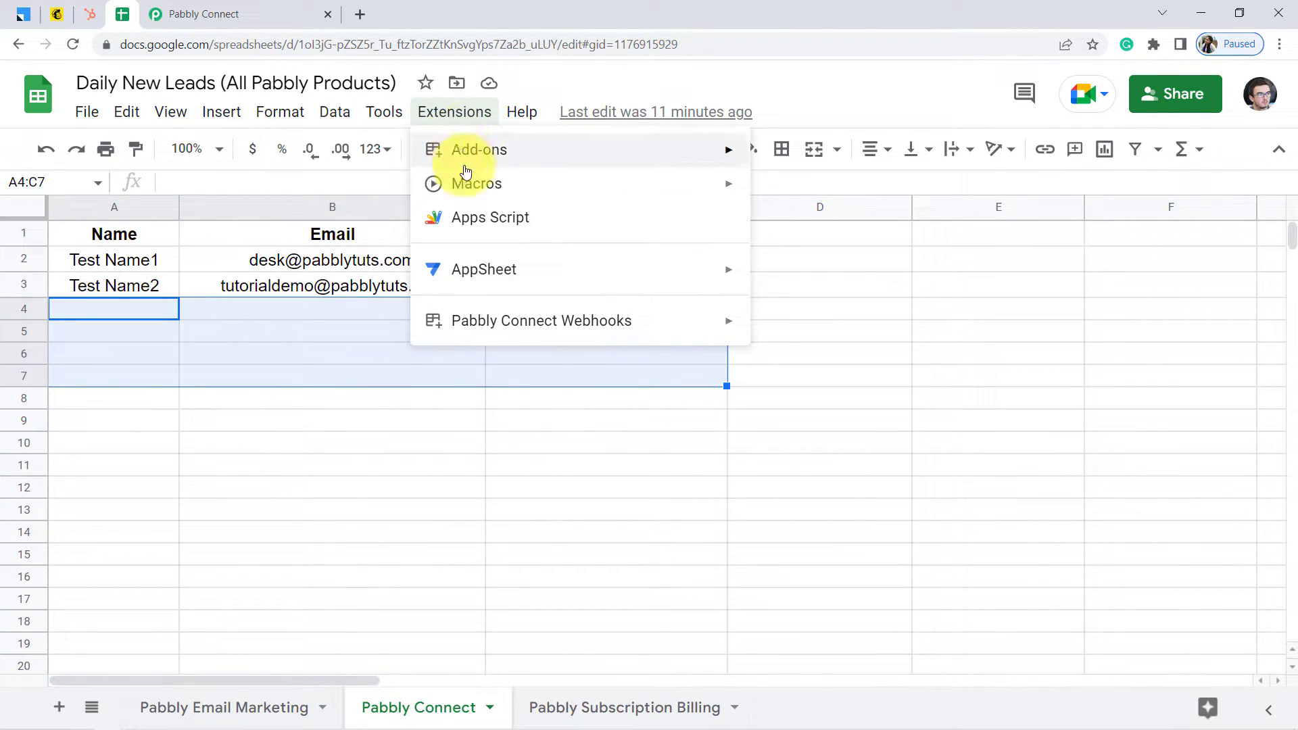
pyautogui.moveTo(523, 146)
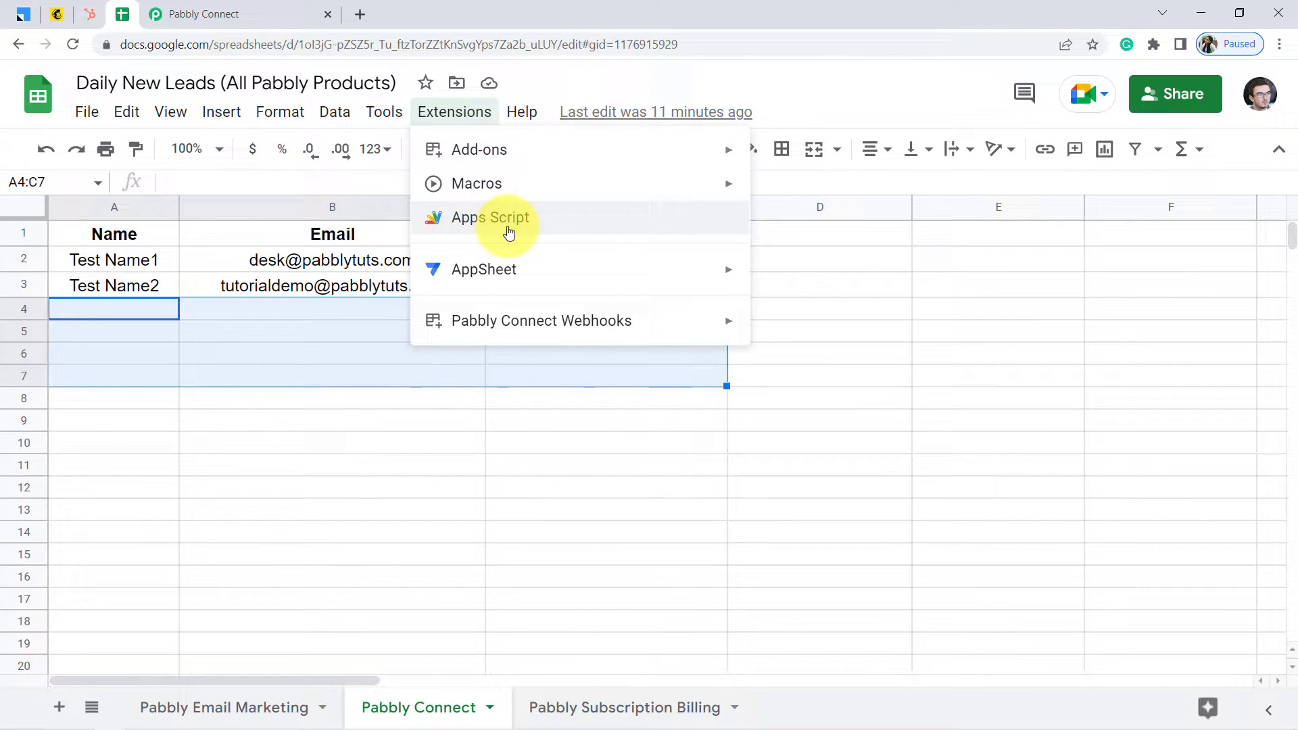
pyautogui.moveTo(494, 324)
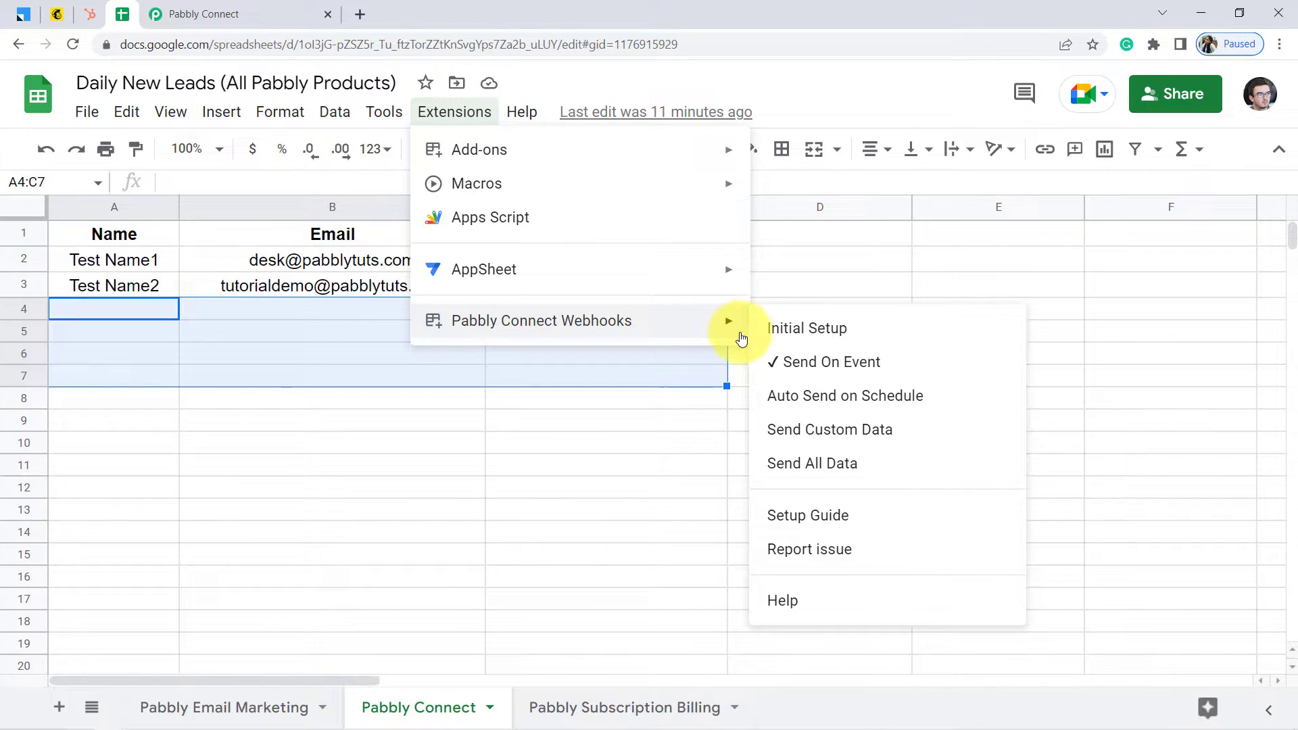
pyautogui.click(777, 363)
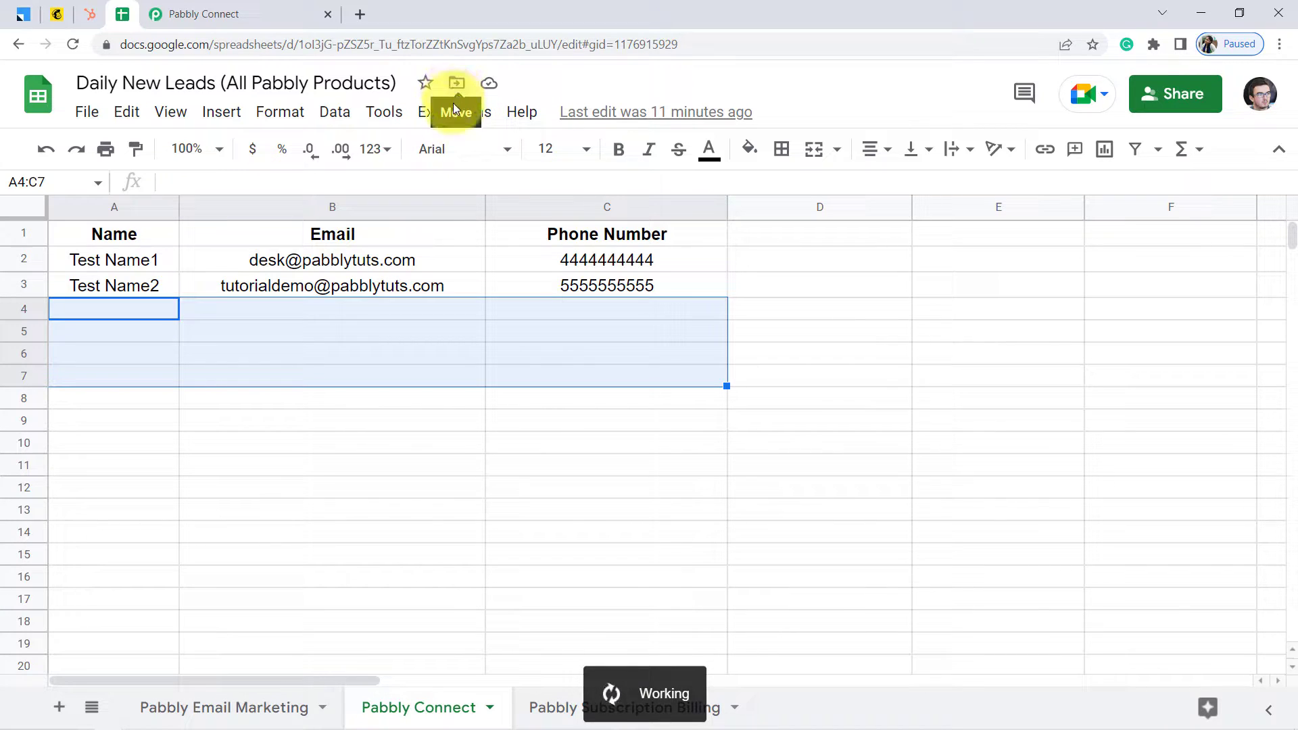
pyautogui.click(490, 119)
# Open the add-on's Initial Setup window, then close it without making changes
pyautogui.moveTo(588, 326)
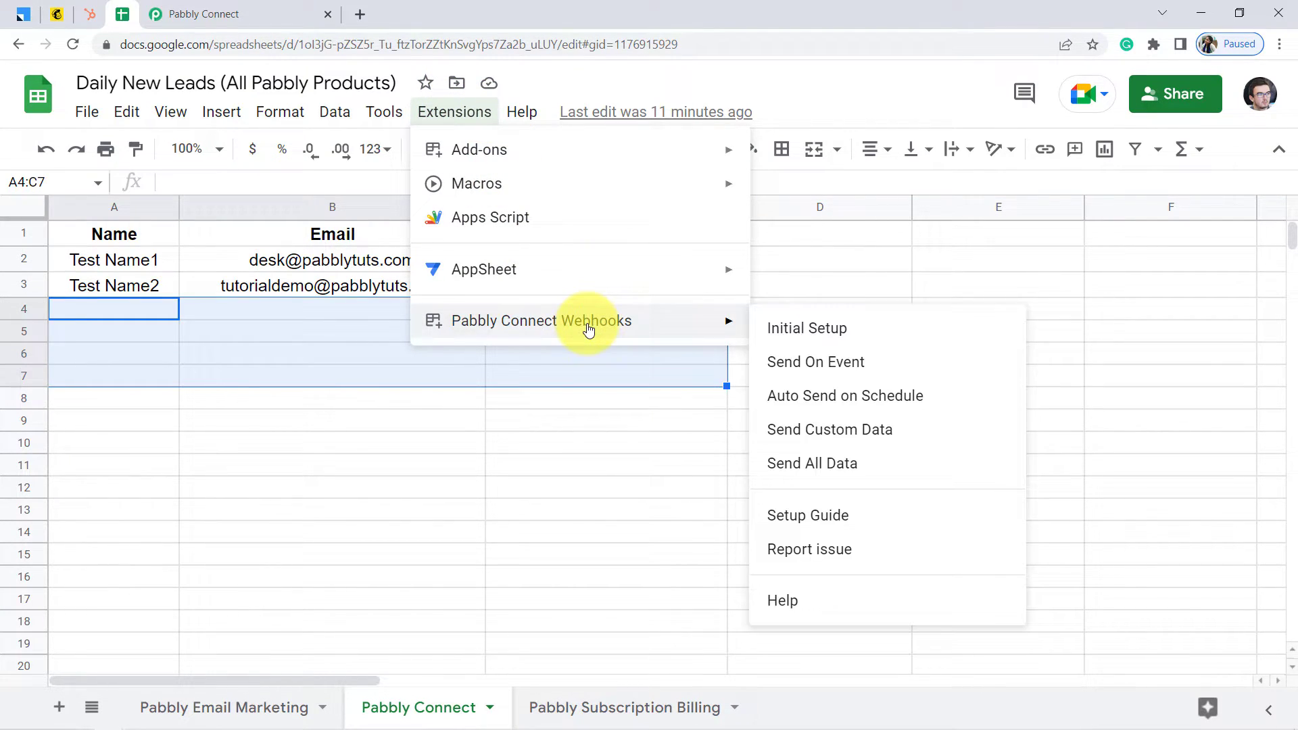
pyautogui.click(813, 330)
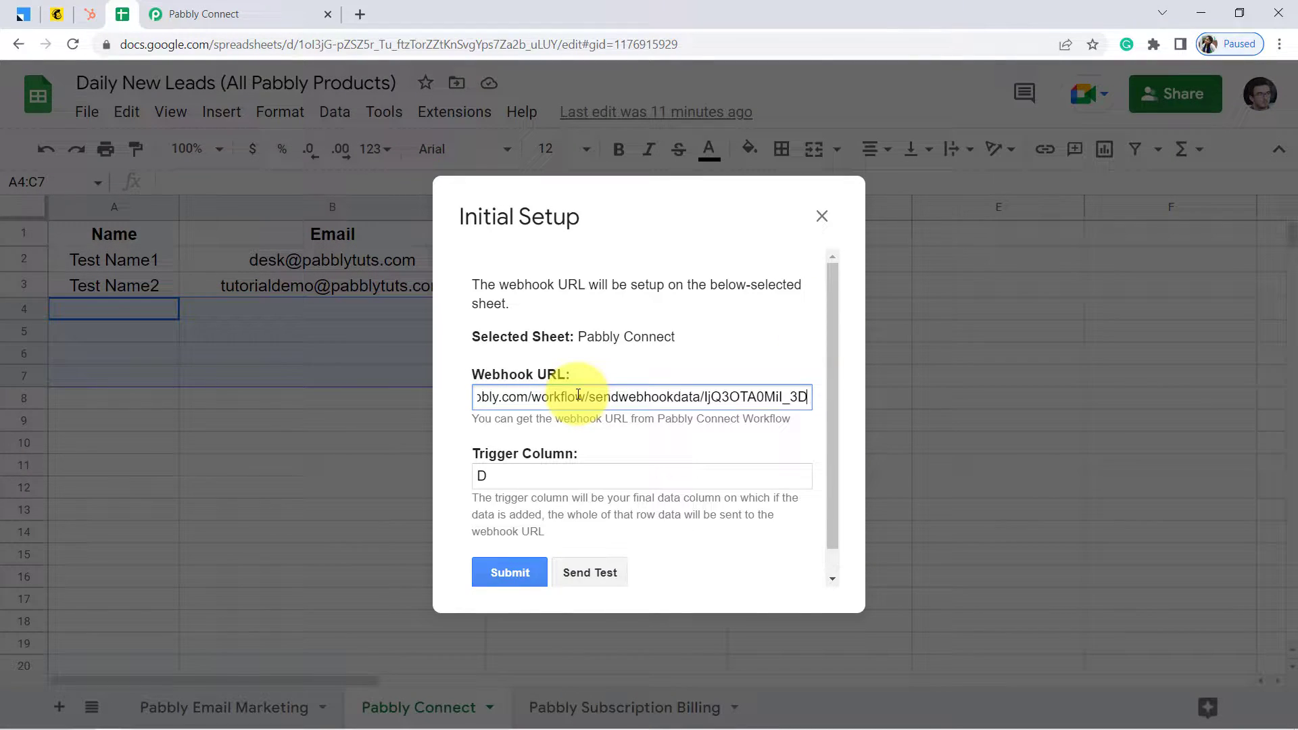
pyautogui.moveTo(575, 200); pyautogui.dragTo(771, 246)
pyautogui.click(772, 250)
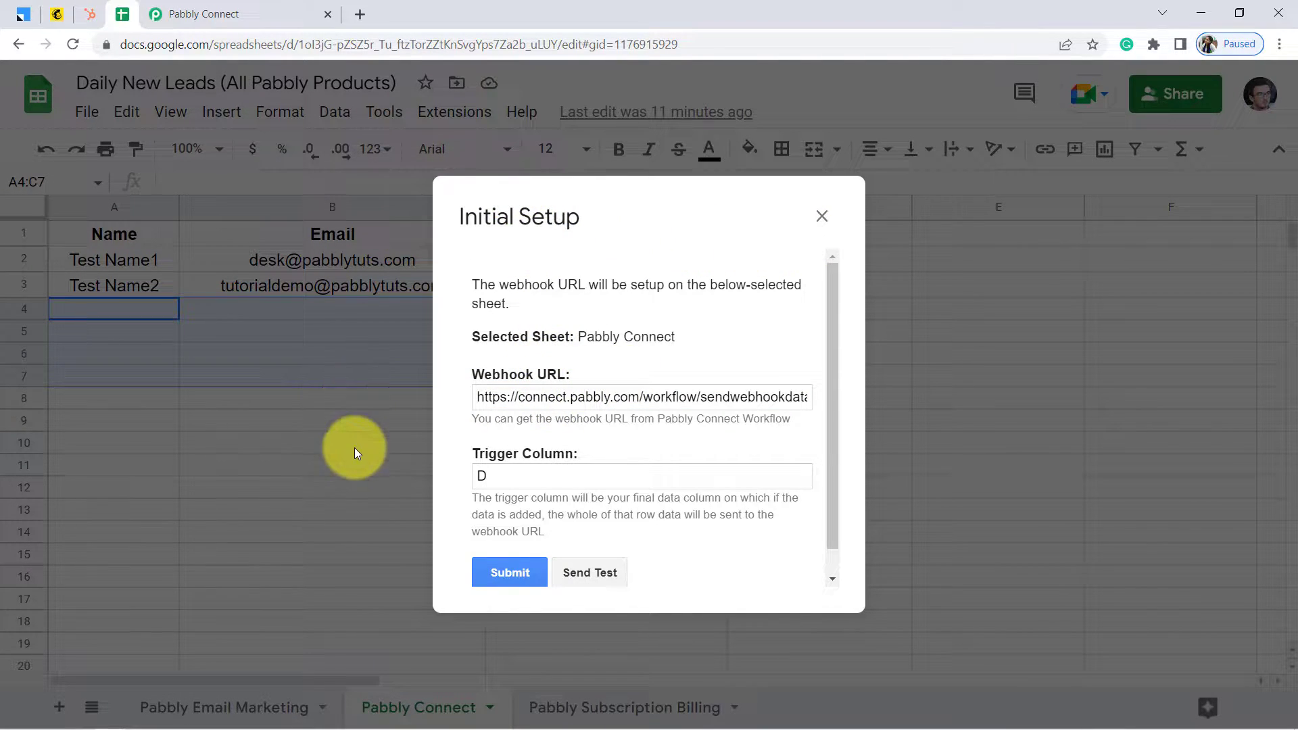
pyautogui.click(822, 217)
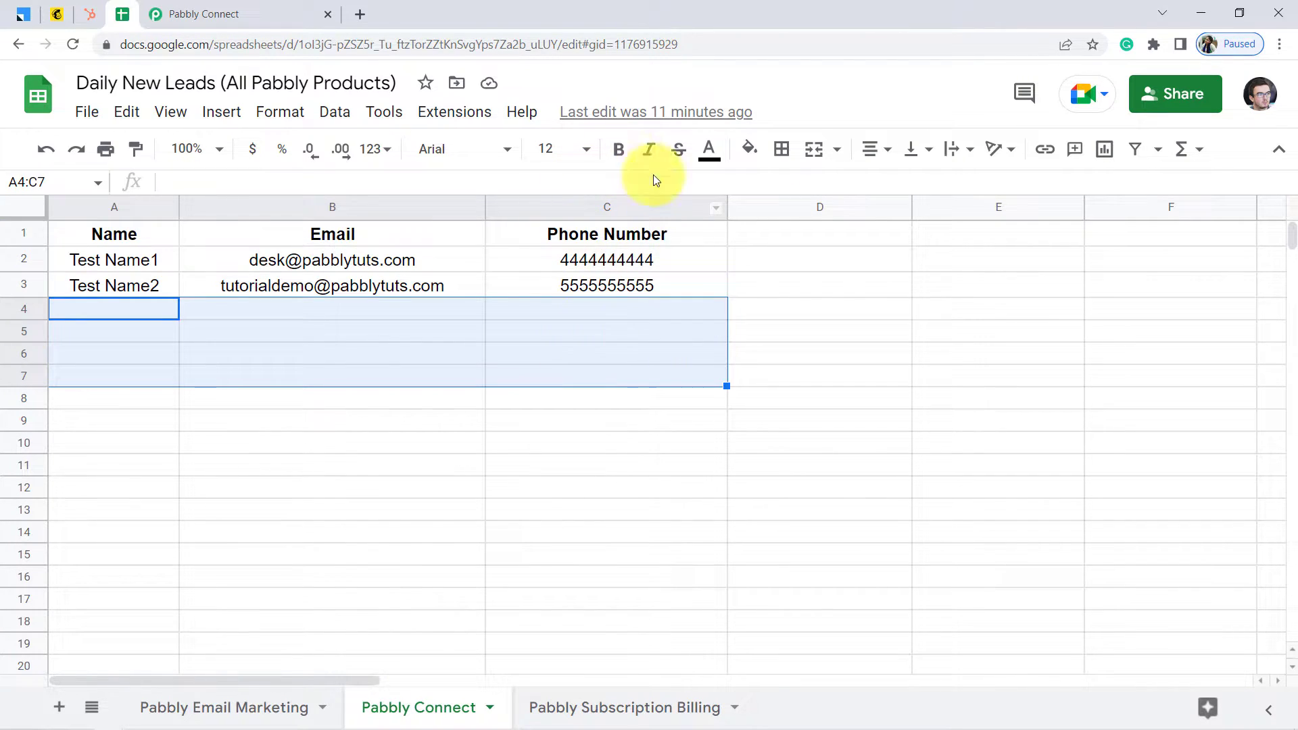
pyautogui.click(578, 444)
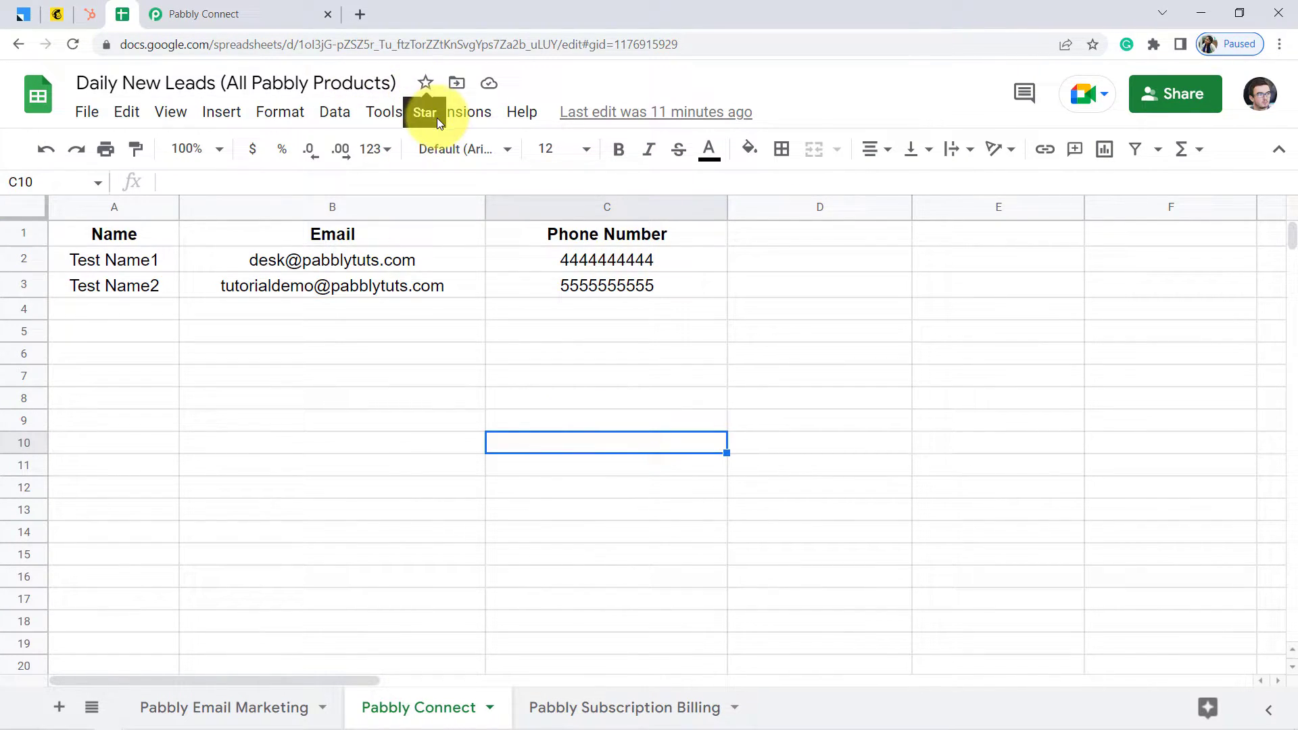
# In Initial Setup, paste the workflow's webhook URL, set trigger column C, and send a test row
pyautogui.click(471, 116)
pyautogui.moveTo(493, 318)
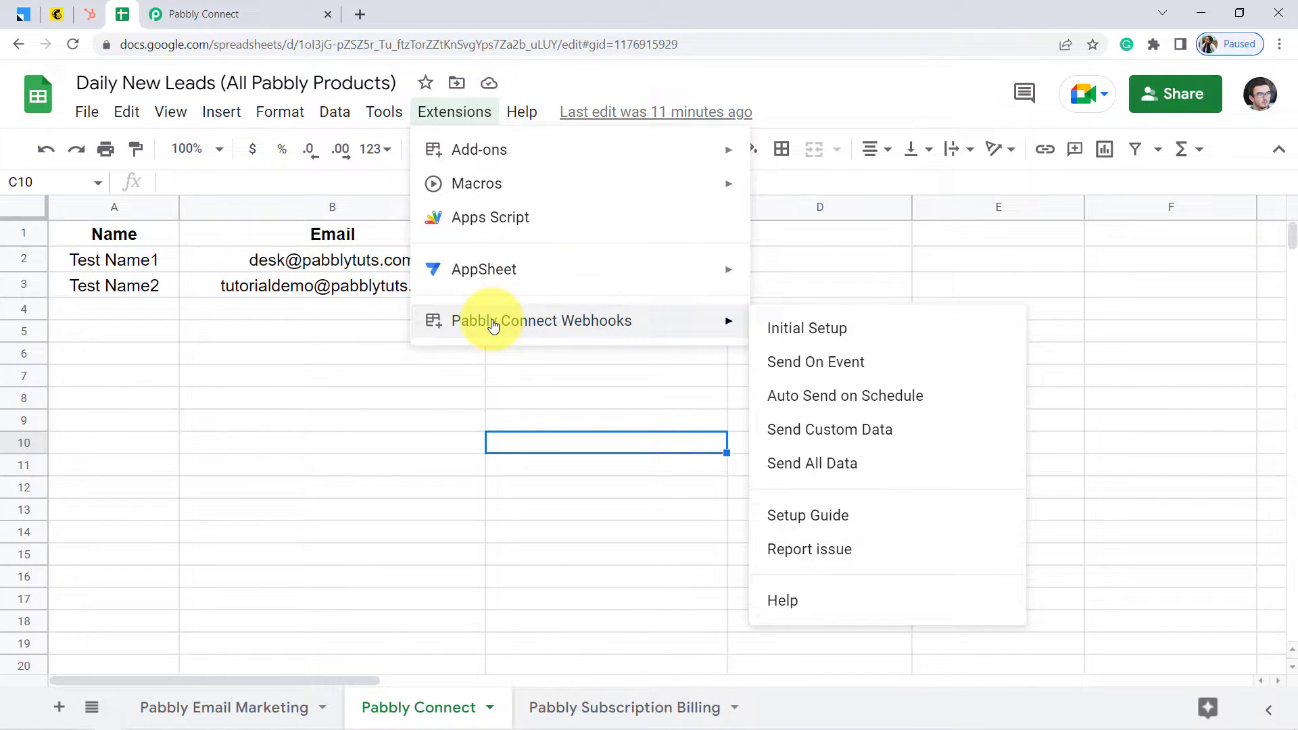
pyautogui.click(783, 329)
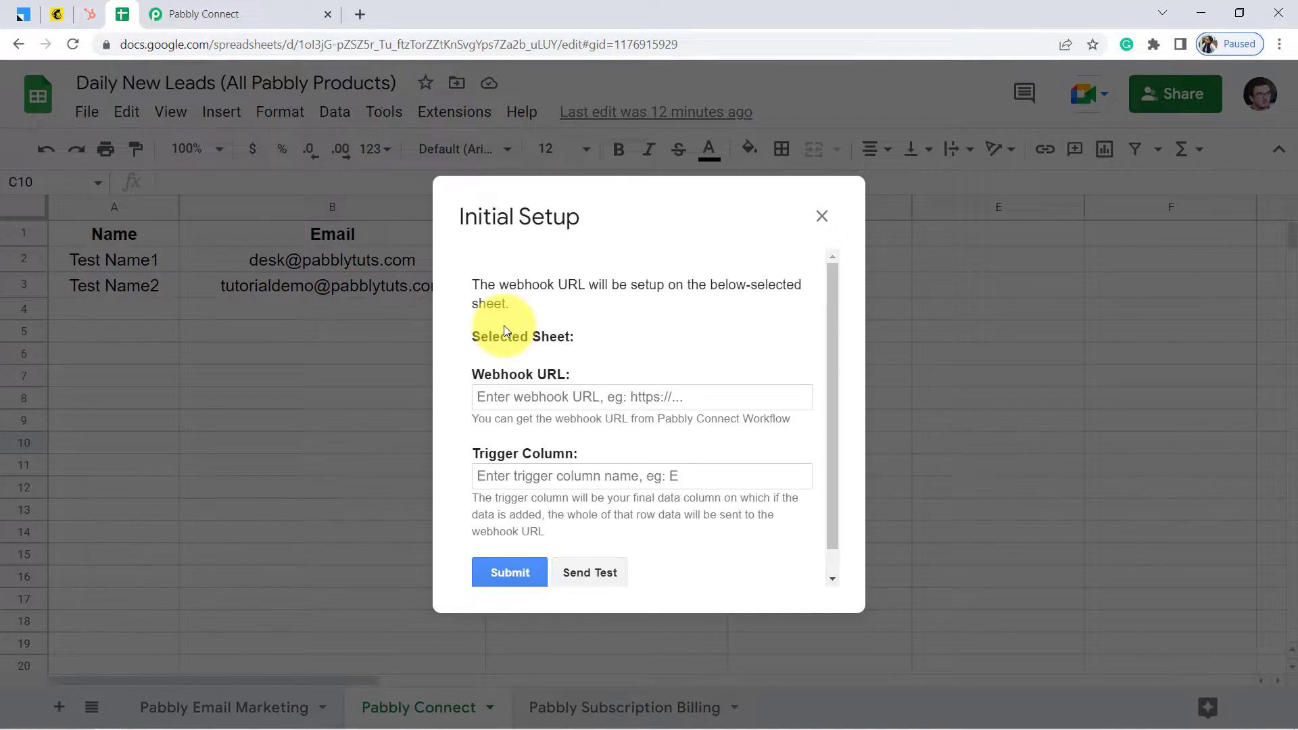
pyautogui.tripleClick(512, 398)
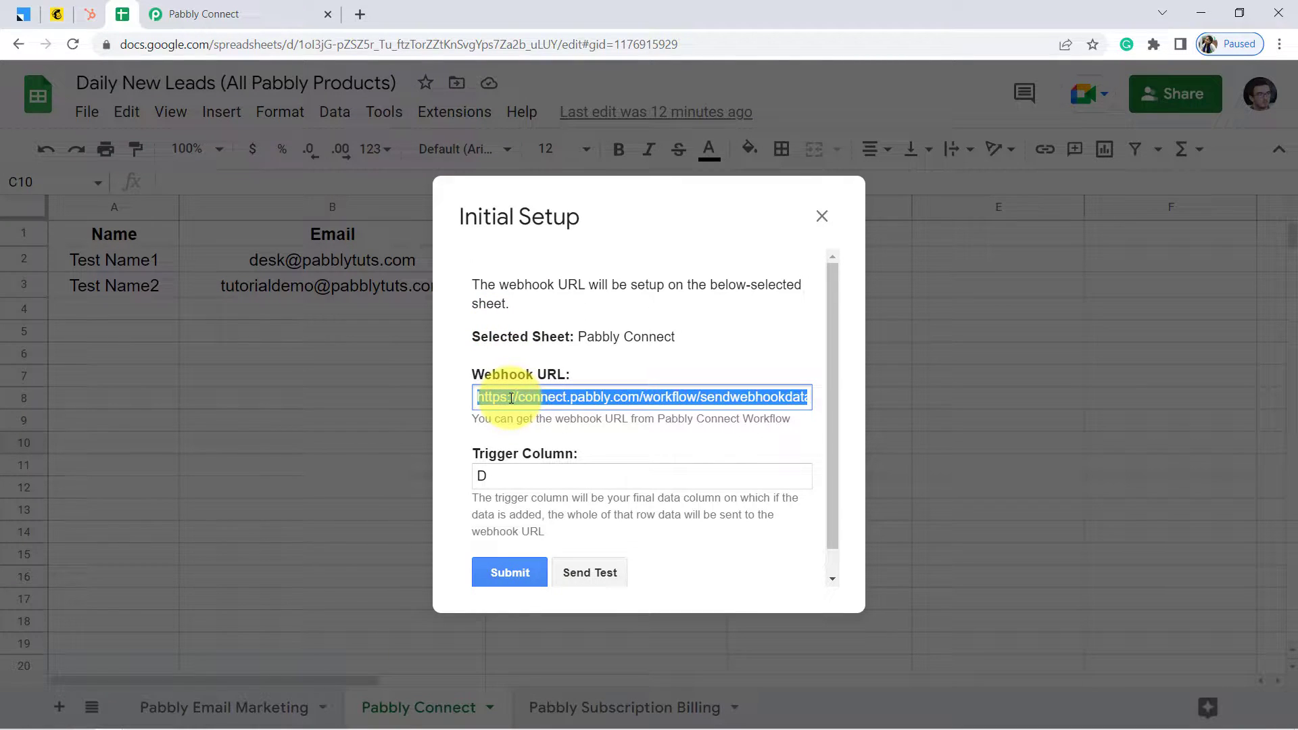
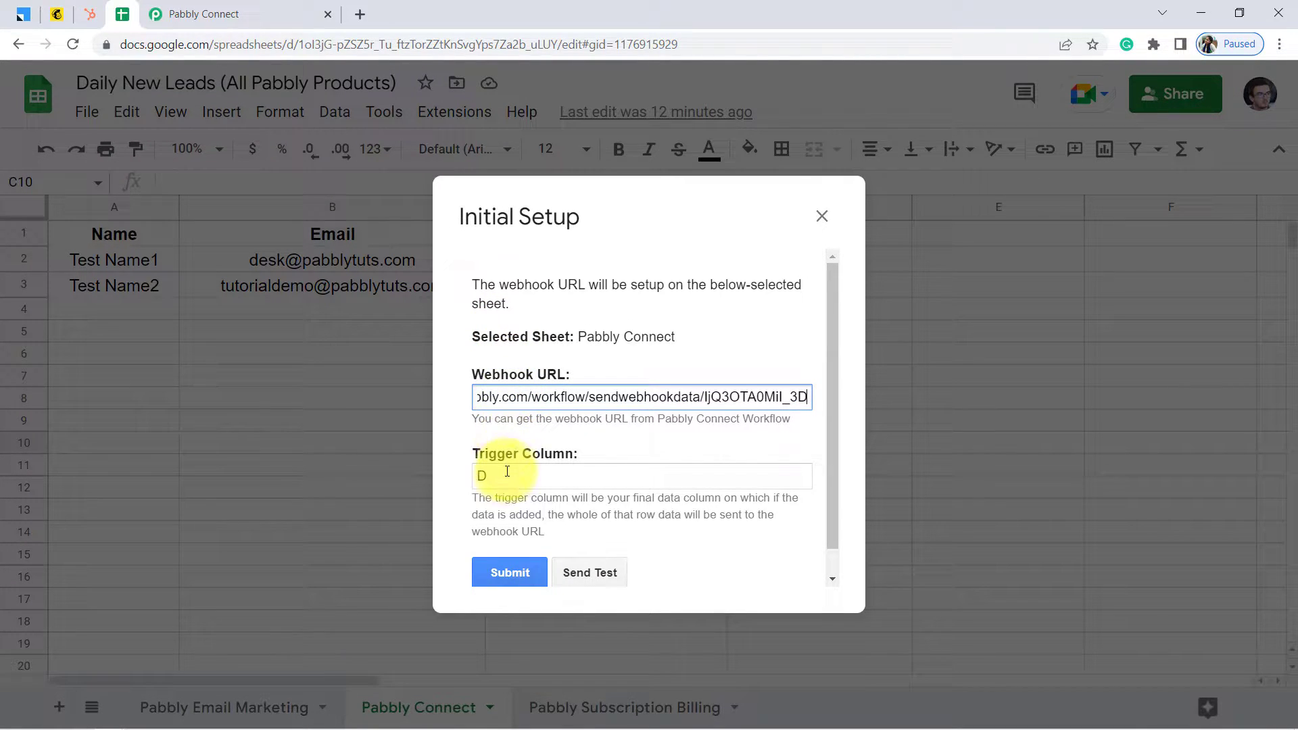
pyautogui.moveTo(496, 471); pyautogui.dragTo(472, 476)
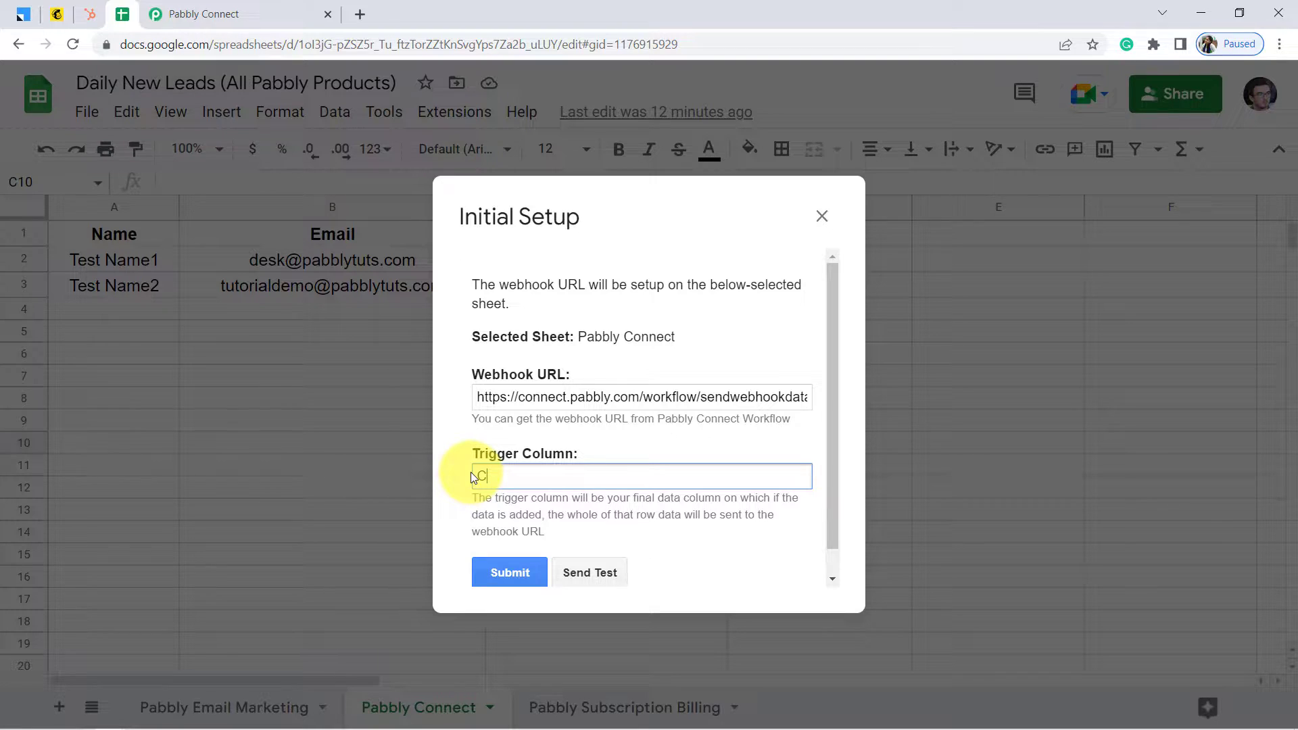
pyautogui.click(599, 575)
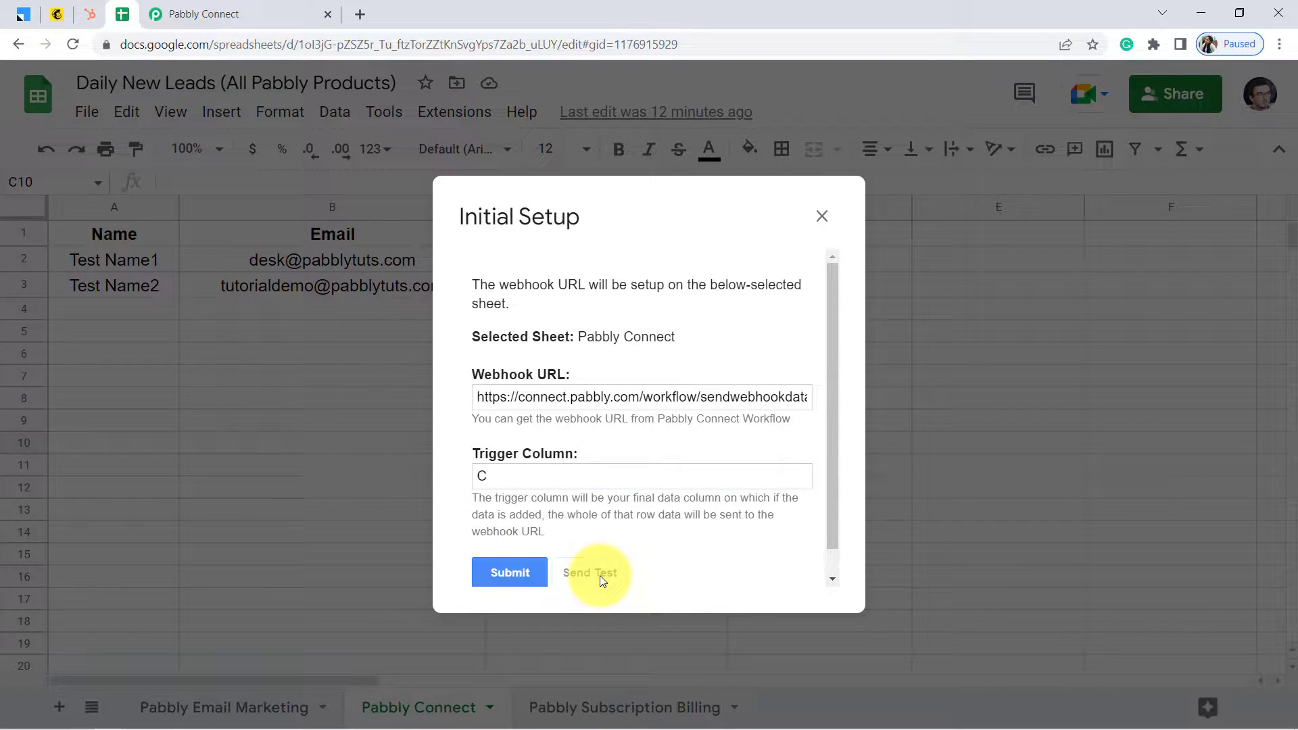
# Confirm the test data was sent, then submit and close the webhook setup
pyautogui.scroll(-2, 838, 448)
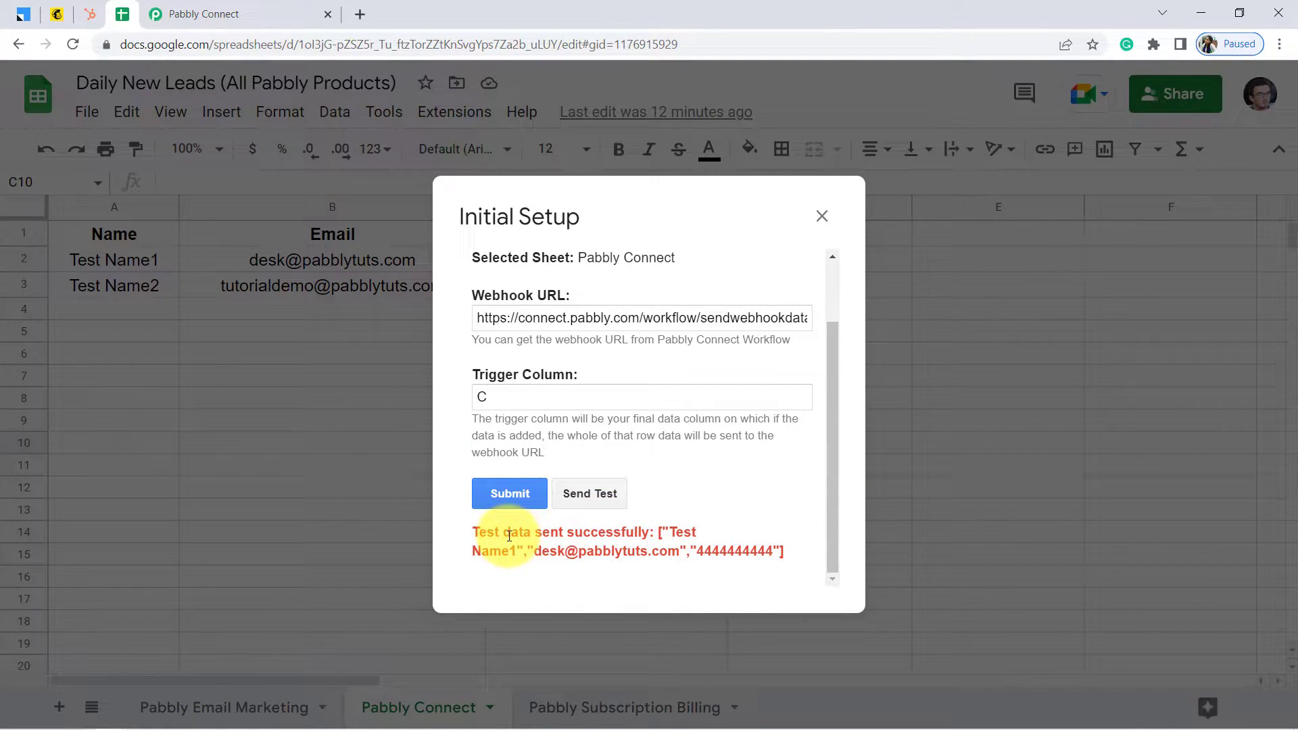
pyautogui.moveTo(512, 532); pyautogui.dragTo(644, 552)
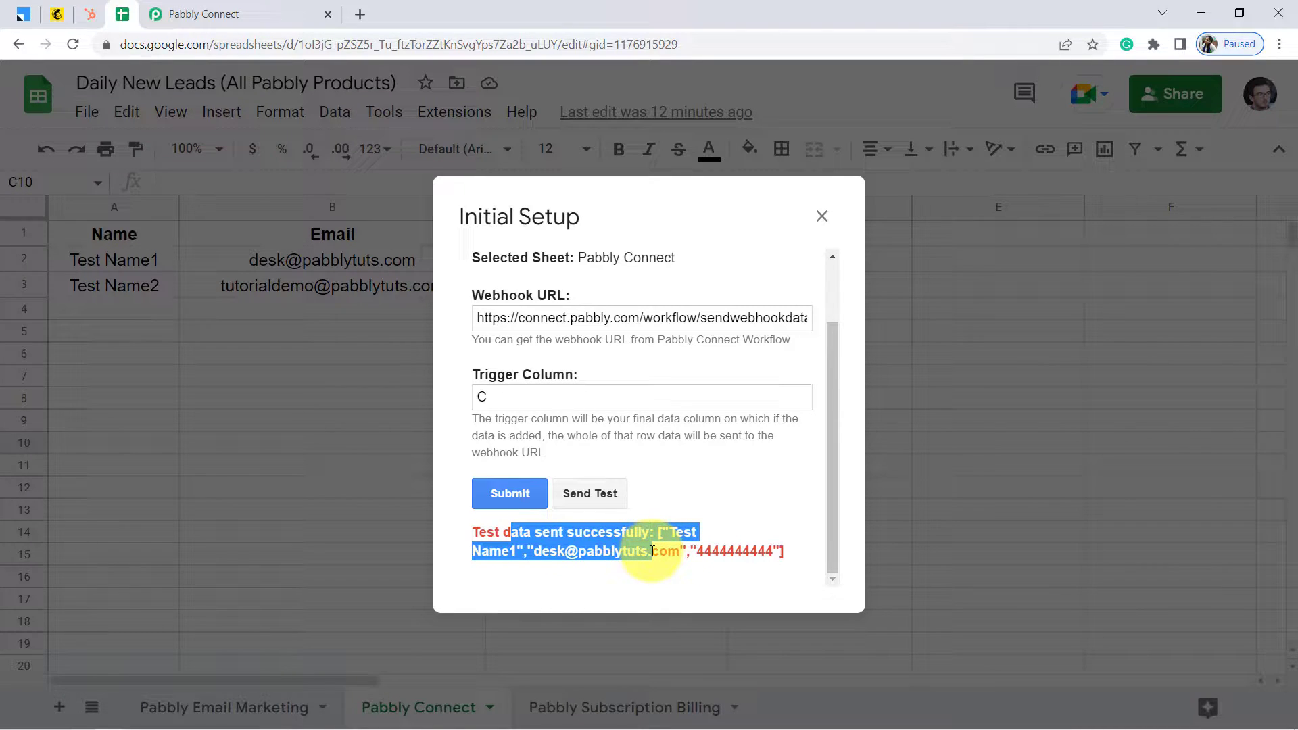
pyautogui.click(522, 494)
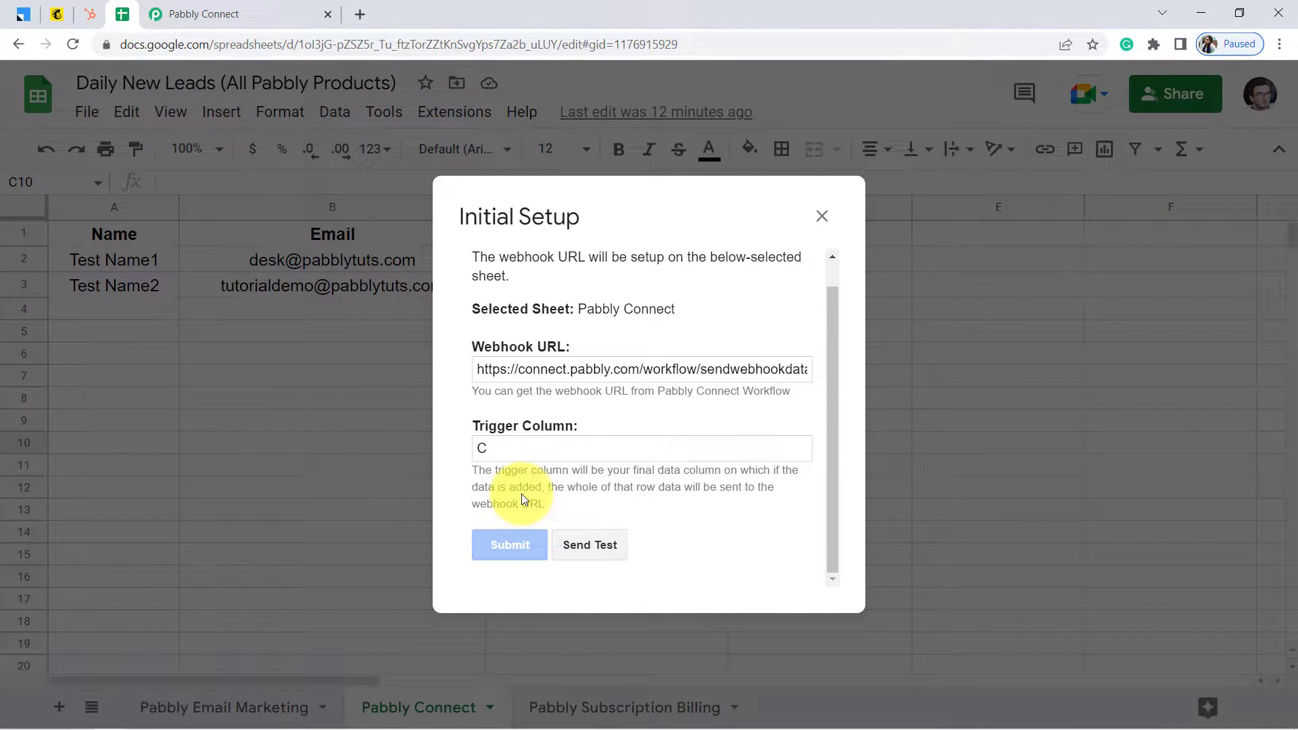
pyautogui.click(822, 217)
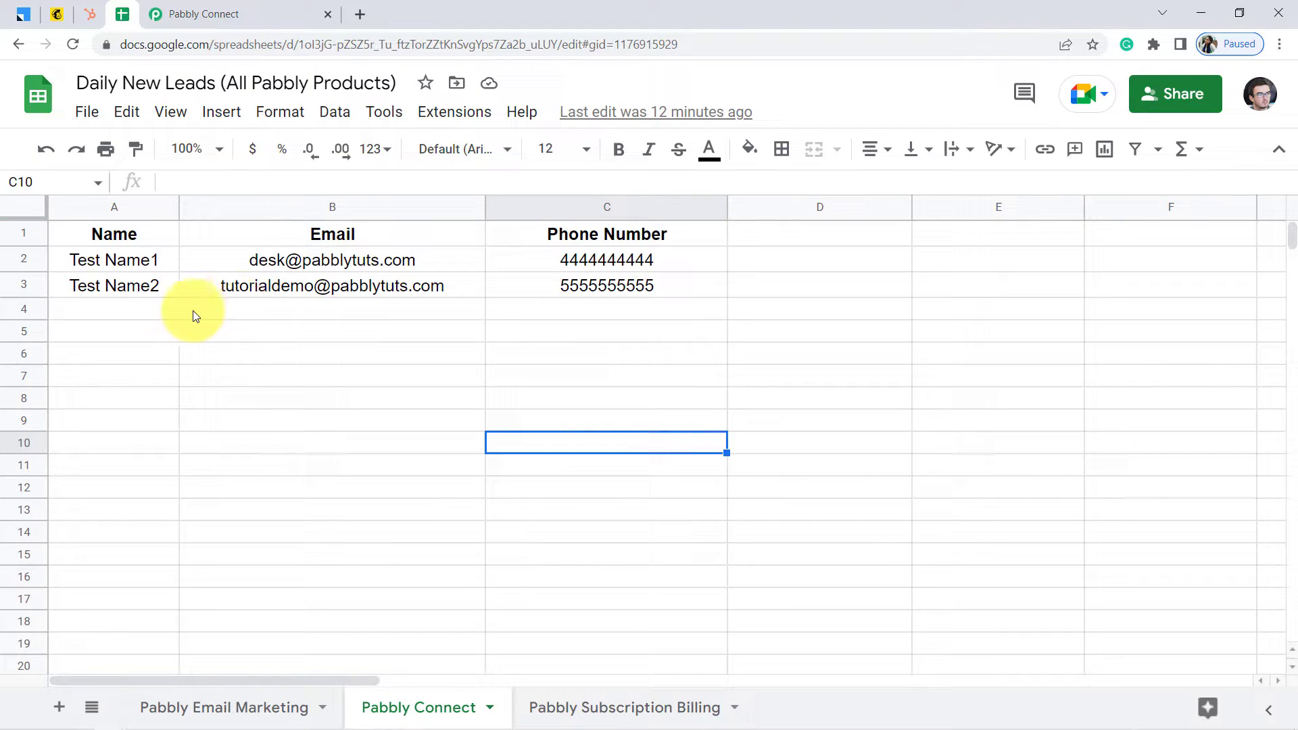
# Review the test row's Test Name1, email and phone number cells A2–C2
pyautogui.click(128, 268)
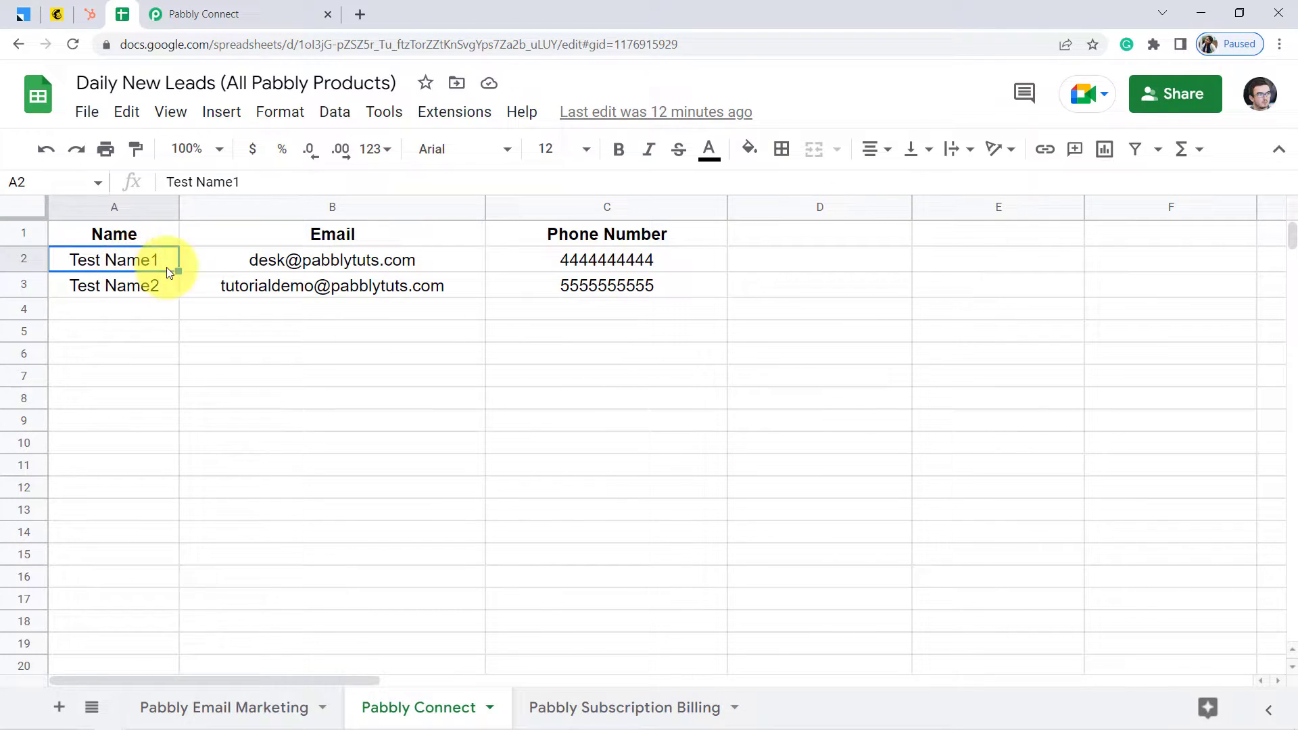
pyautogui.click(315, 263)
pyautogui.click(634, 268)
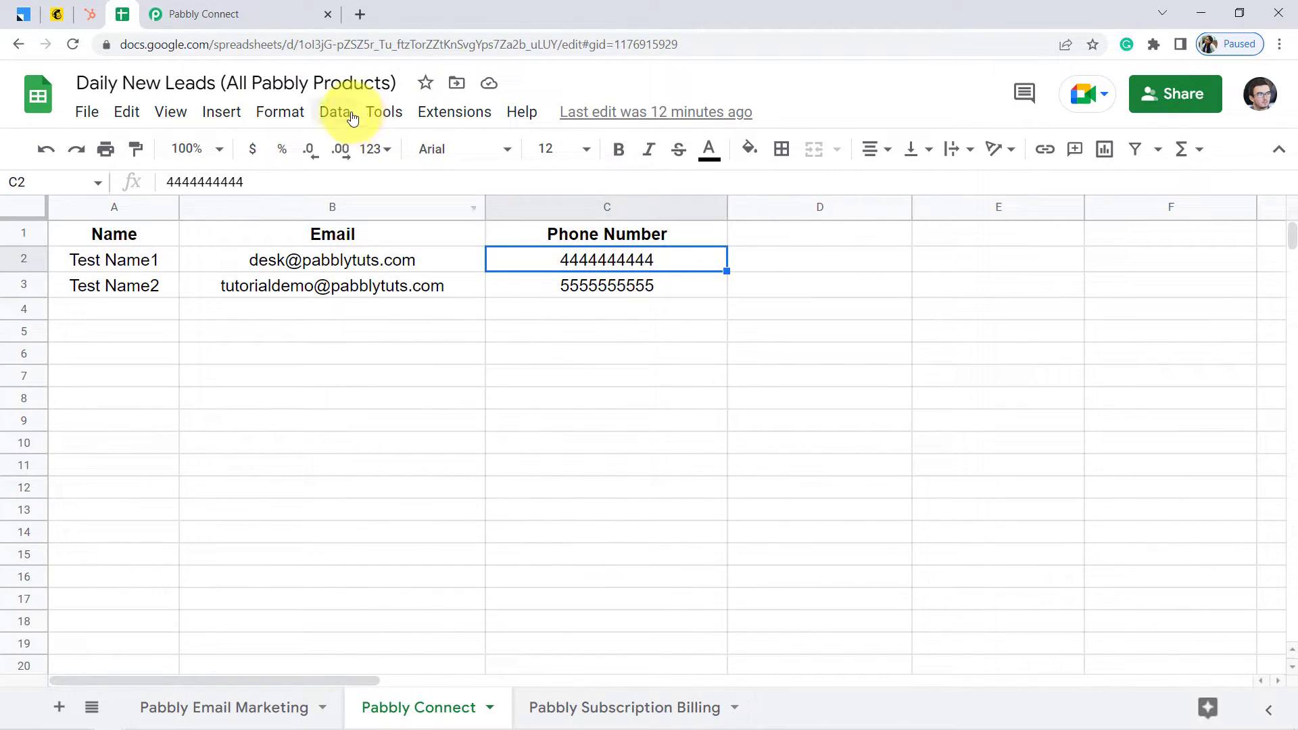
pyautogui.click(238, 8)
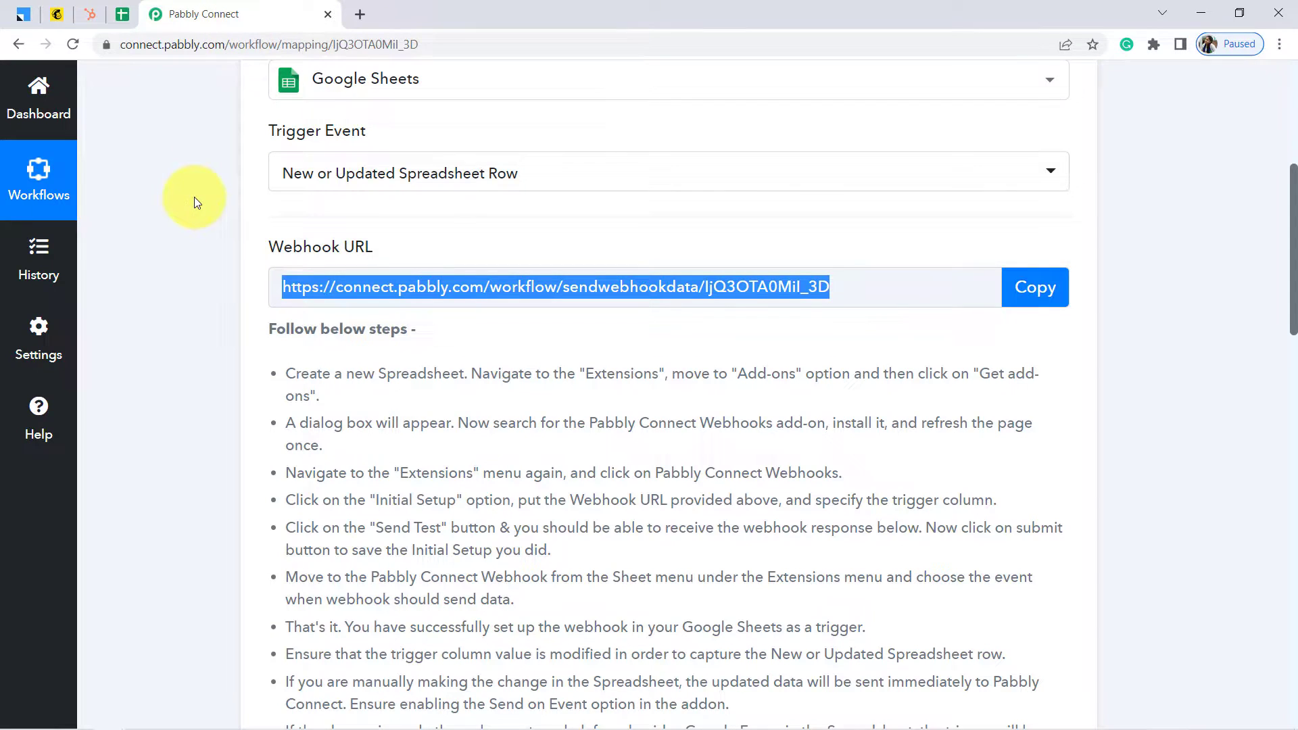
# Check the trigger response's Name, Email, Phone Number and SheetName 'Pabbly Connect' values
pyautogui.scroll(-3, 194, 203)
pyautogui.scroll(-6, 193, 197)
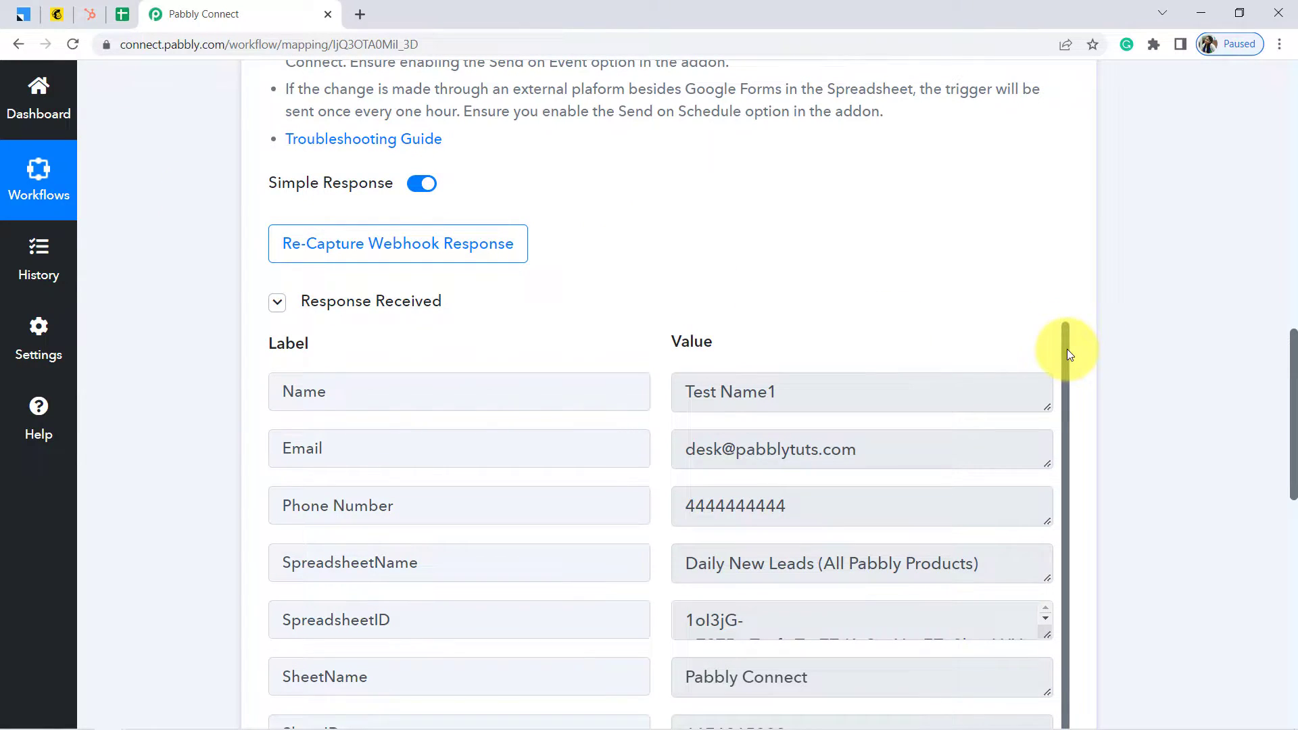
pyautogui.moveTo(1067, 349); pyautogui.dragTo(1071, 391)
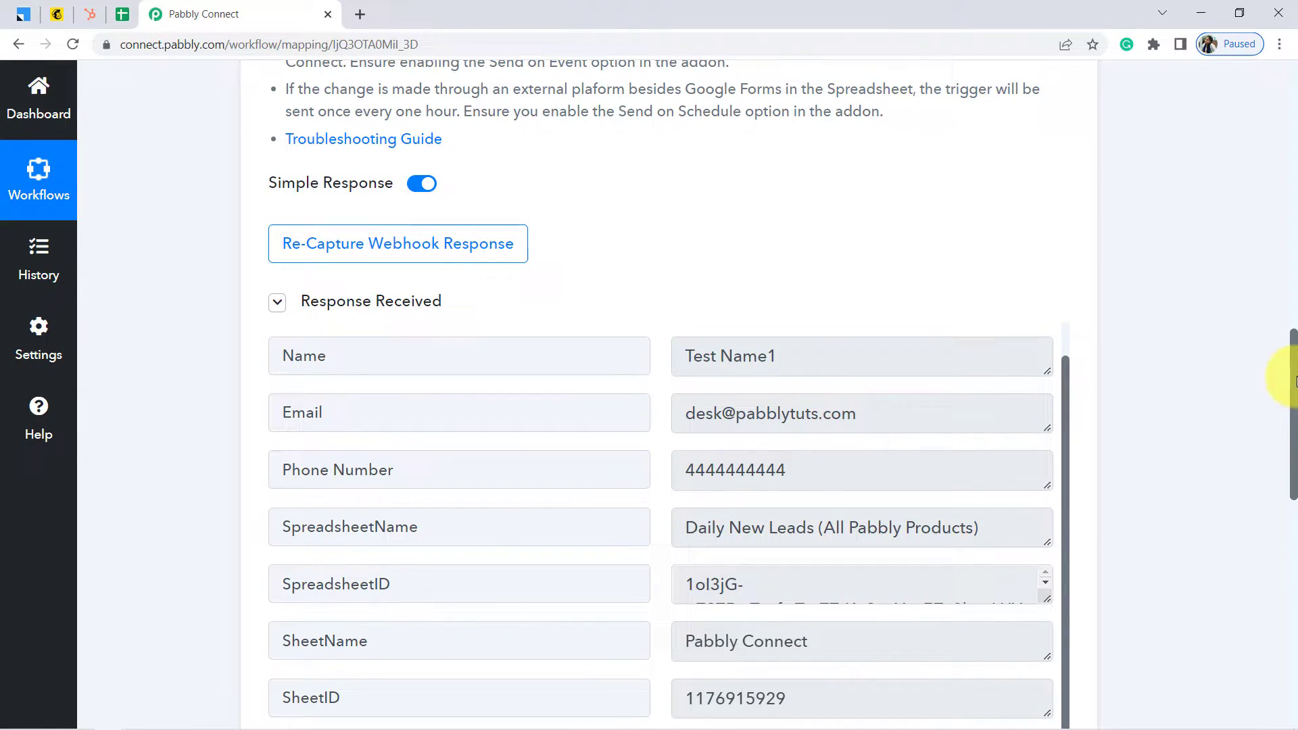
pyautogui.moveTo(1295, 379); pyautogui.dragTo(1295, 435)
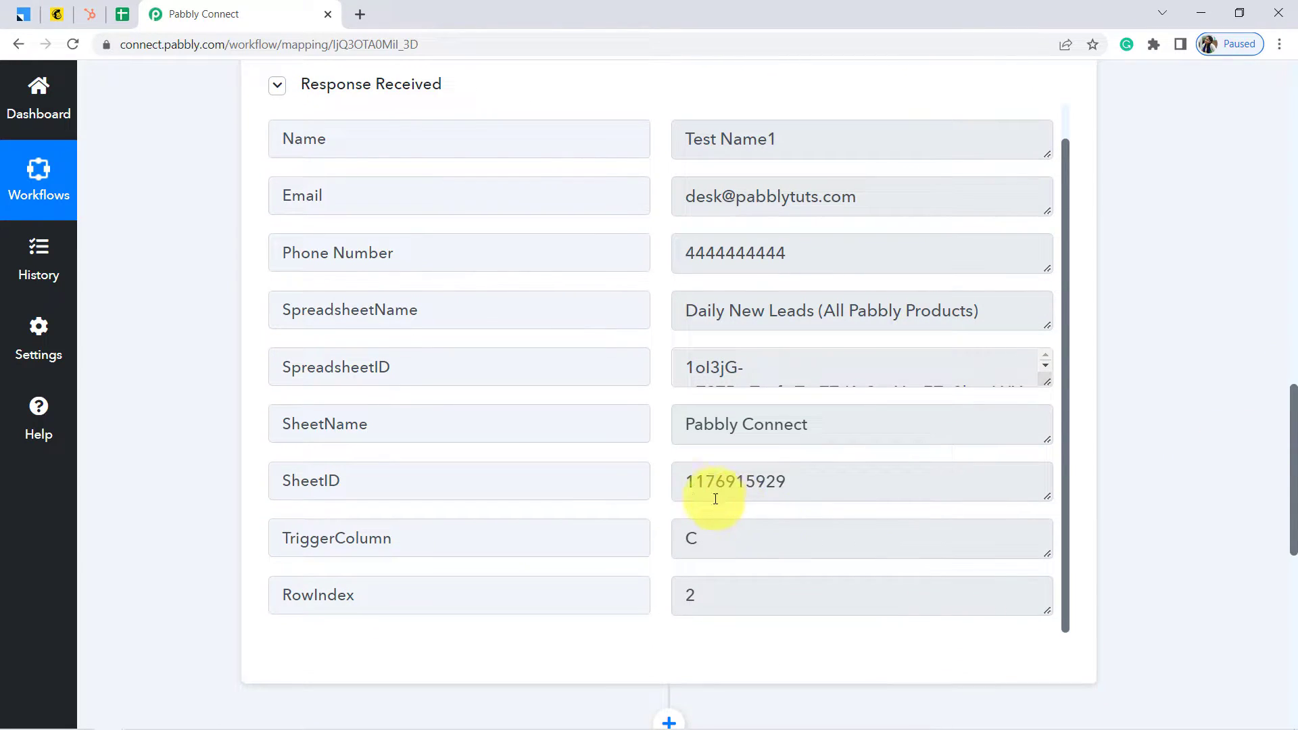
pyautogui.tripleClick(725, 415)
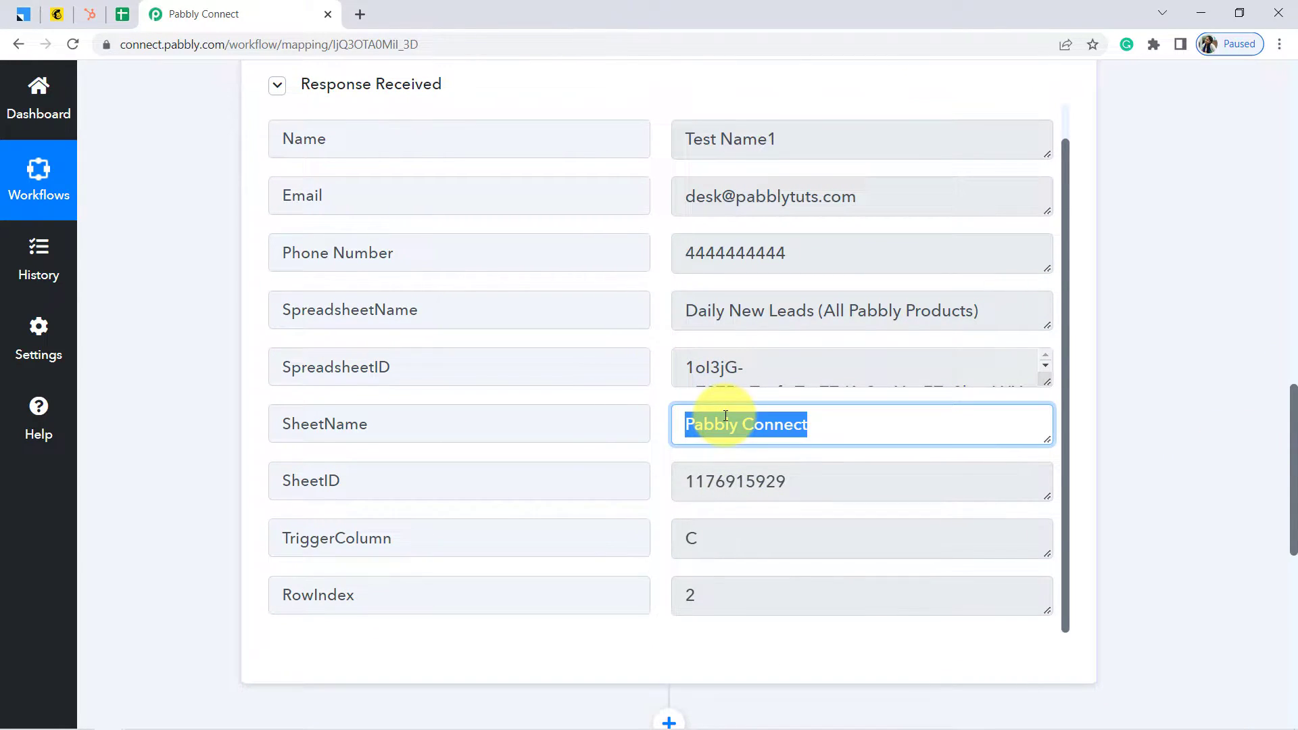
pyautogui.click(192, 241)
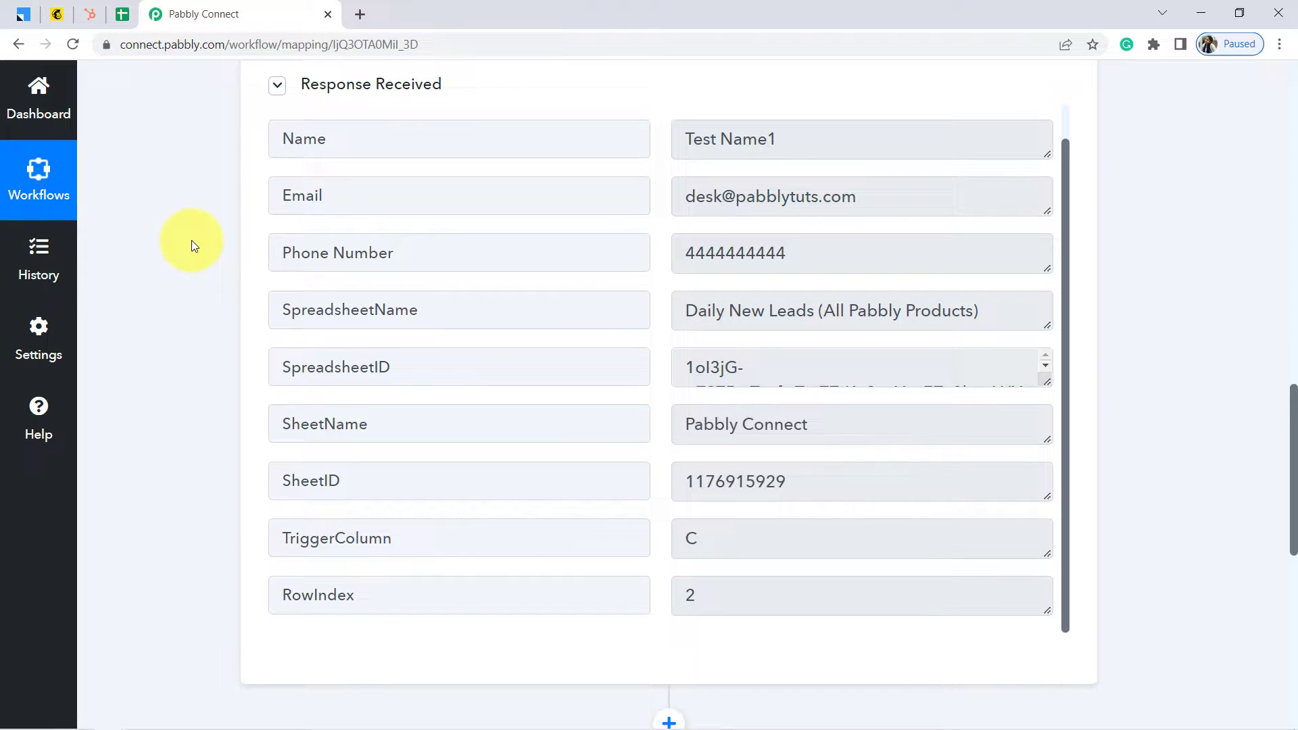
pyautogui.scroll(3, 192, 241)
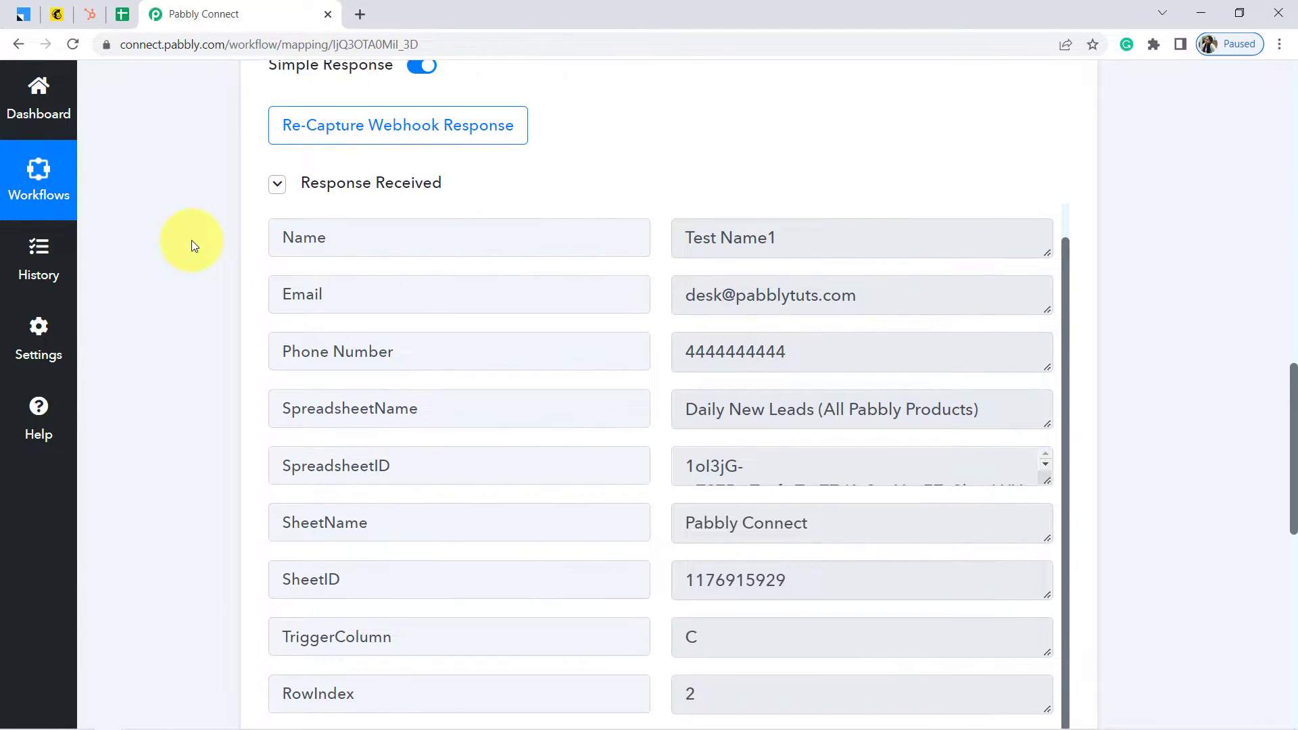
pyautogui.scroll(6, 192, 241)
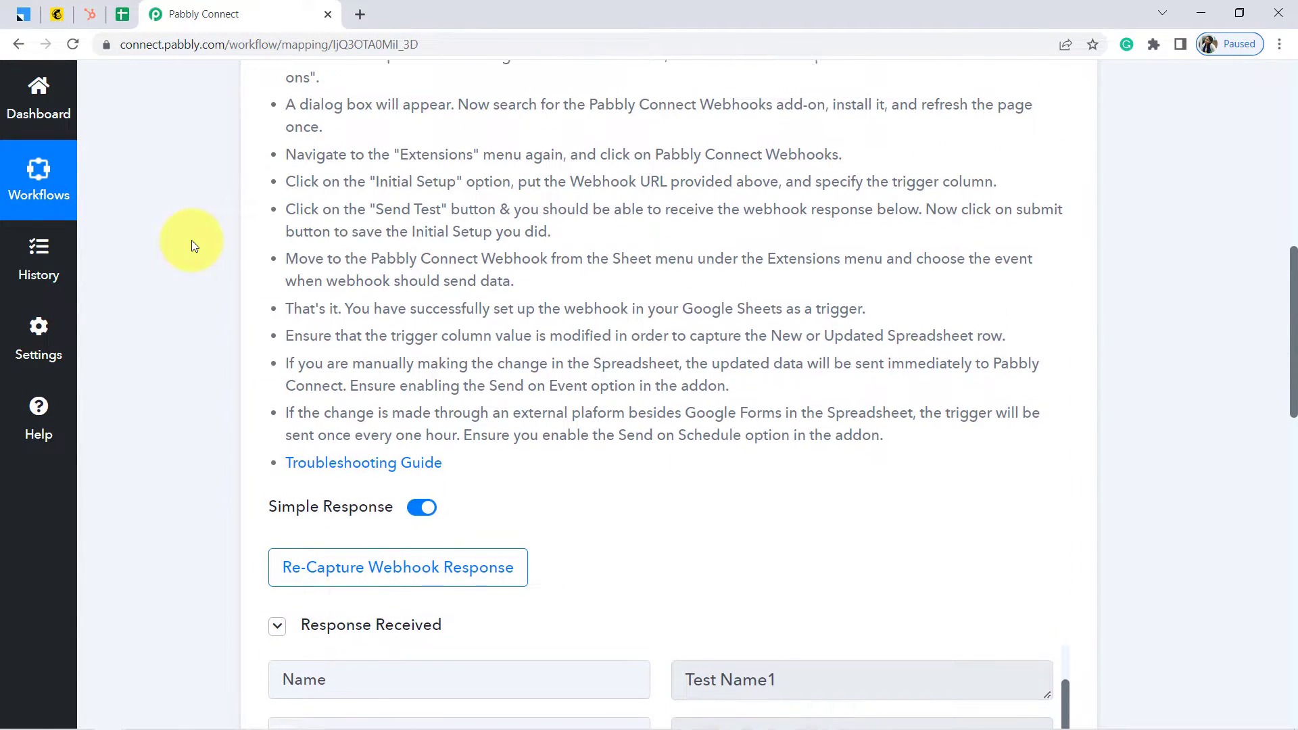
pyautogui.scroll(-3, 192, 241)
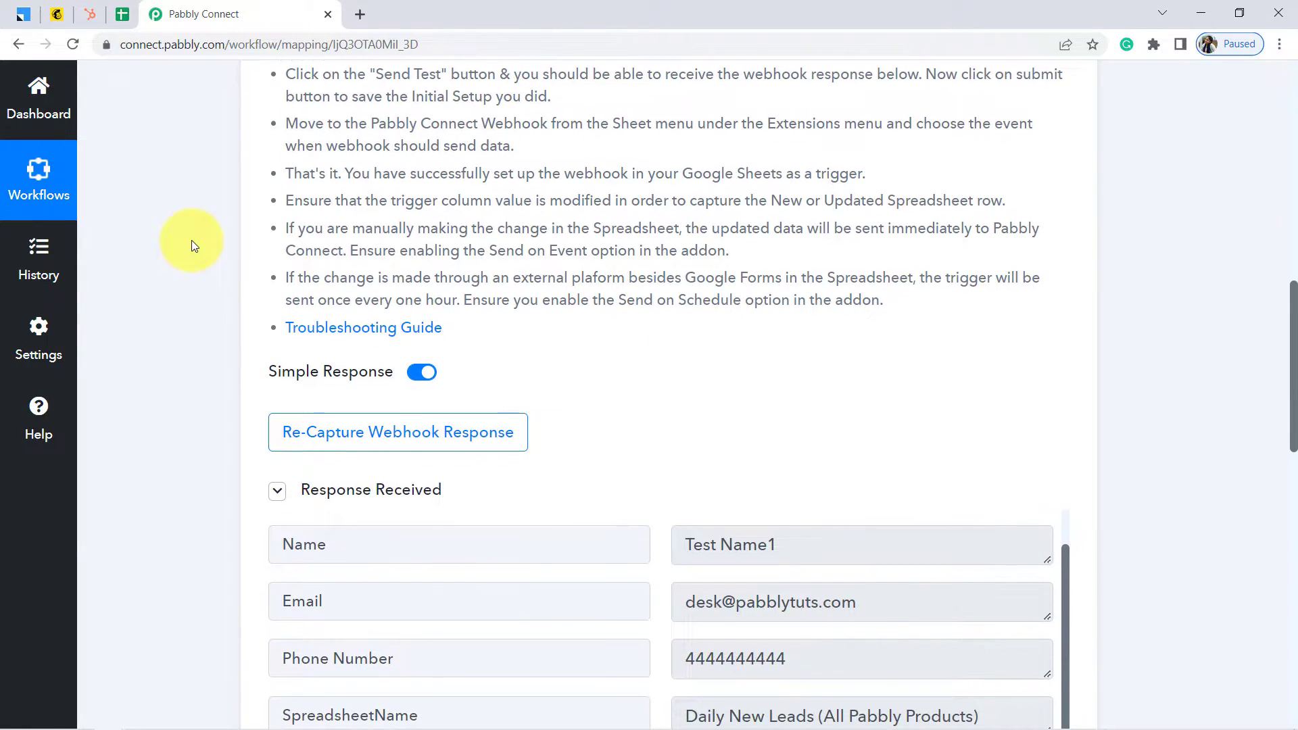
pyautogui.click(126, 20)
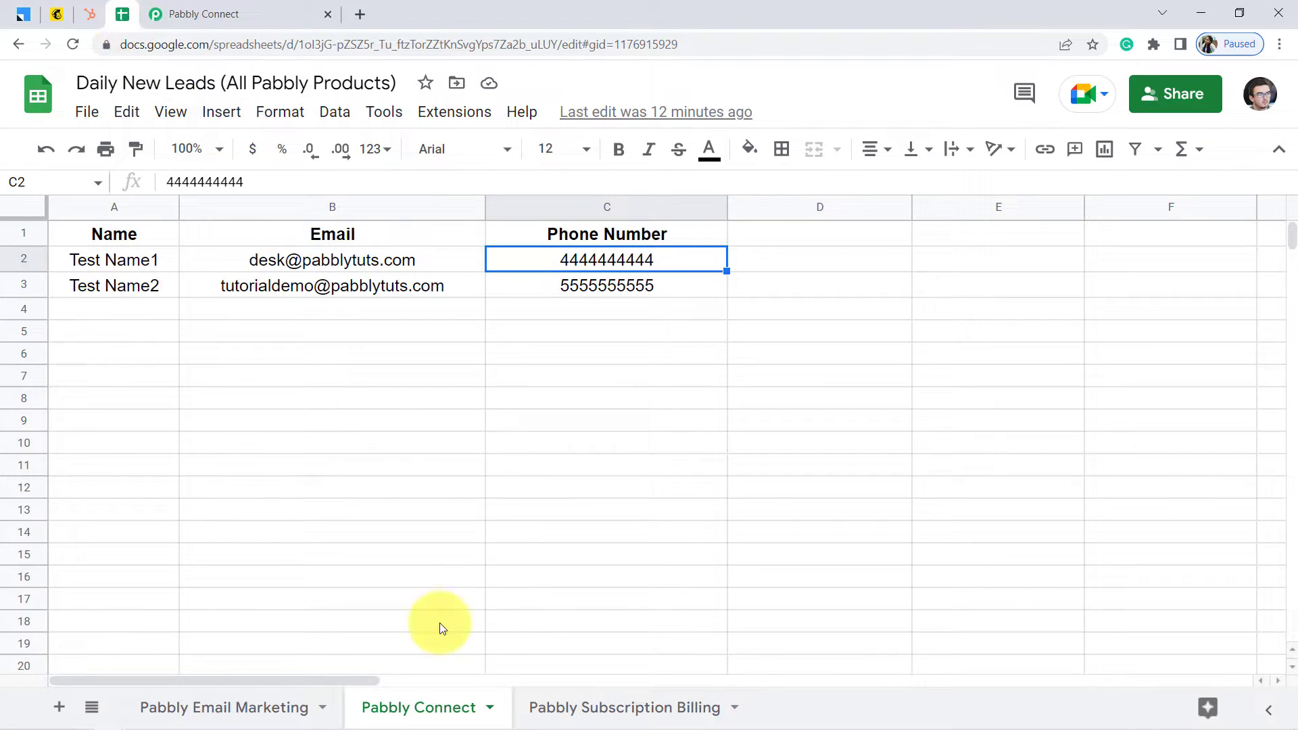
# For the Pabbly Subscription Billing sheet, re-capture the webhook response and copy the webhook URL
pyautogui.click(640, 709)
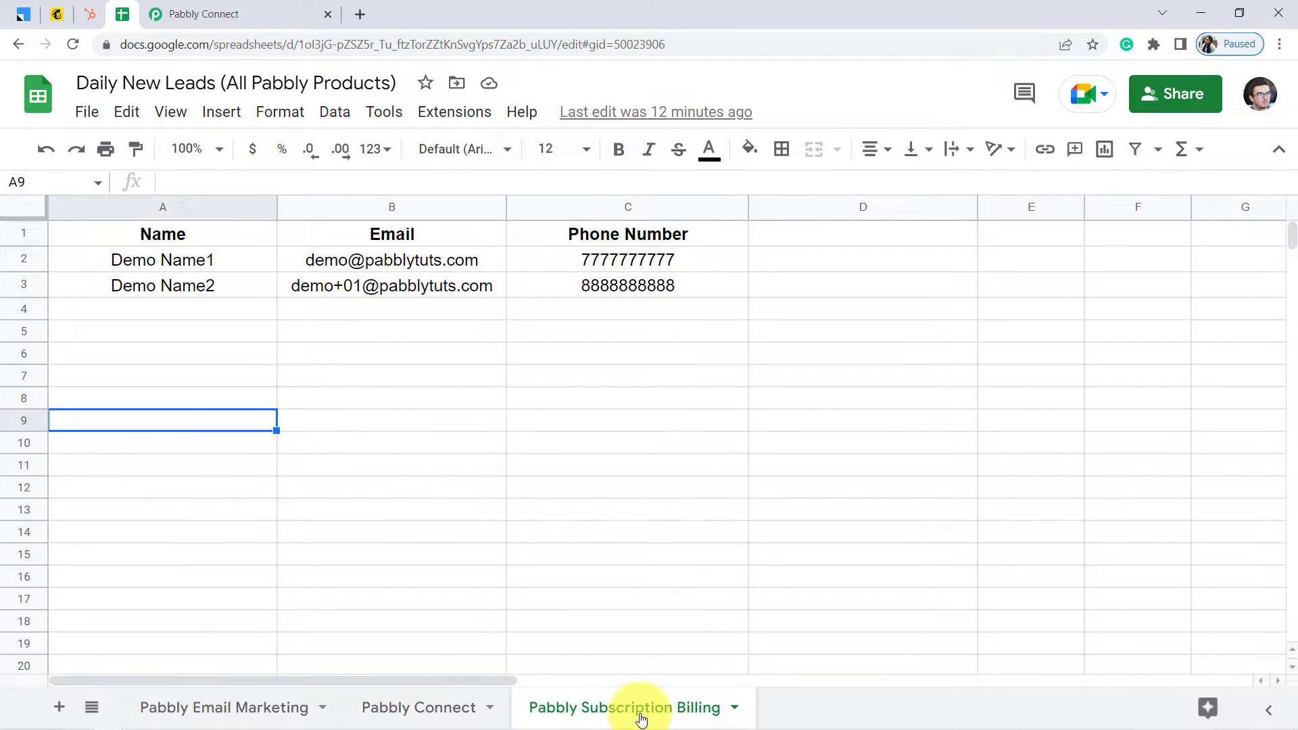
pyautogui.click(246, 11)
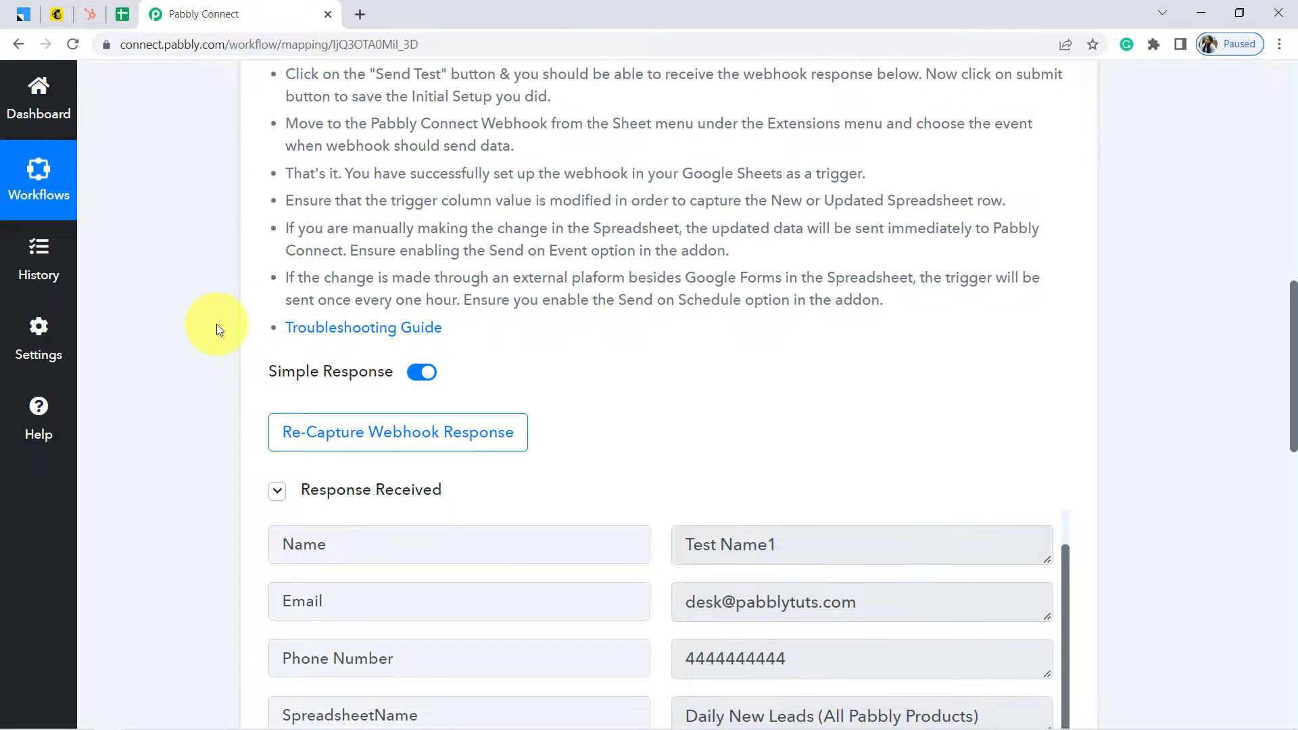
pyautogui.click(360, 438)
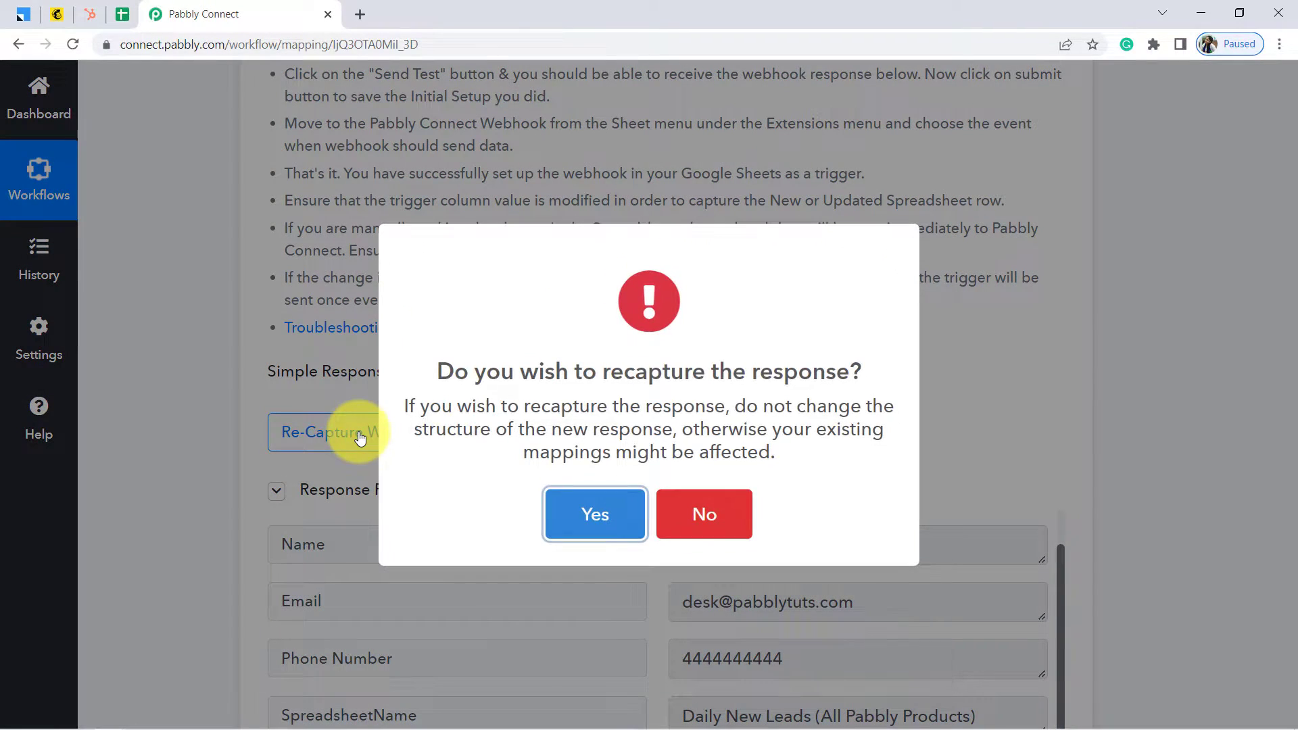
pyautogui.click(602, 522)
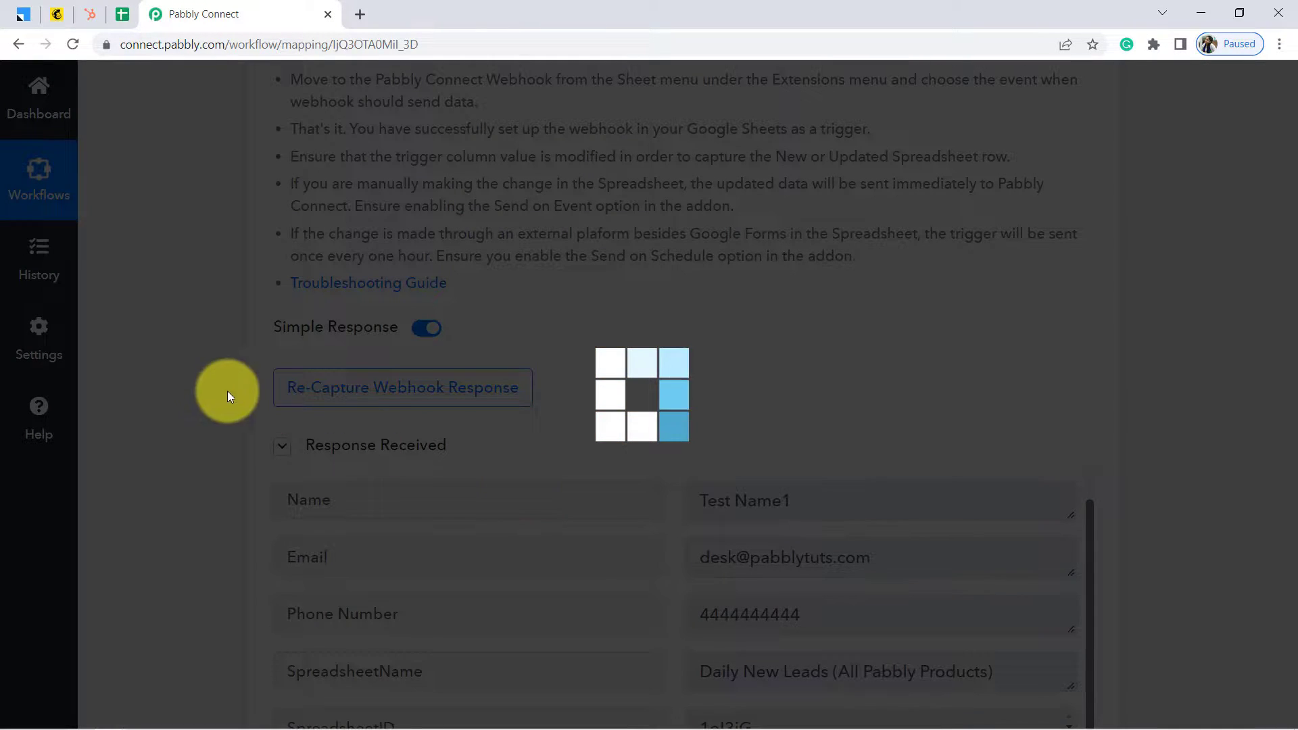
pyautogui.scroll(6, 177, 379)
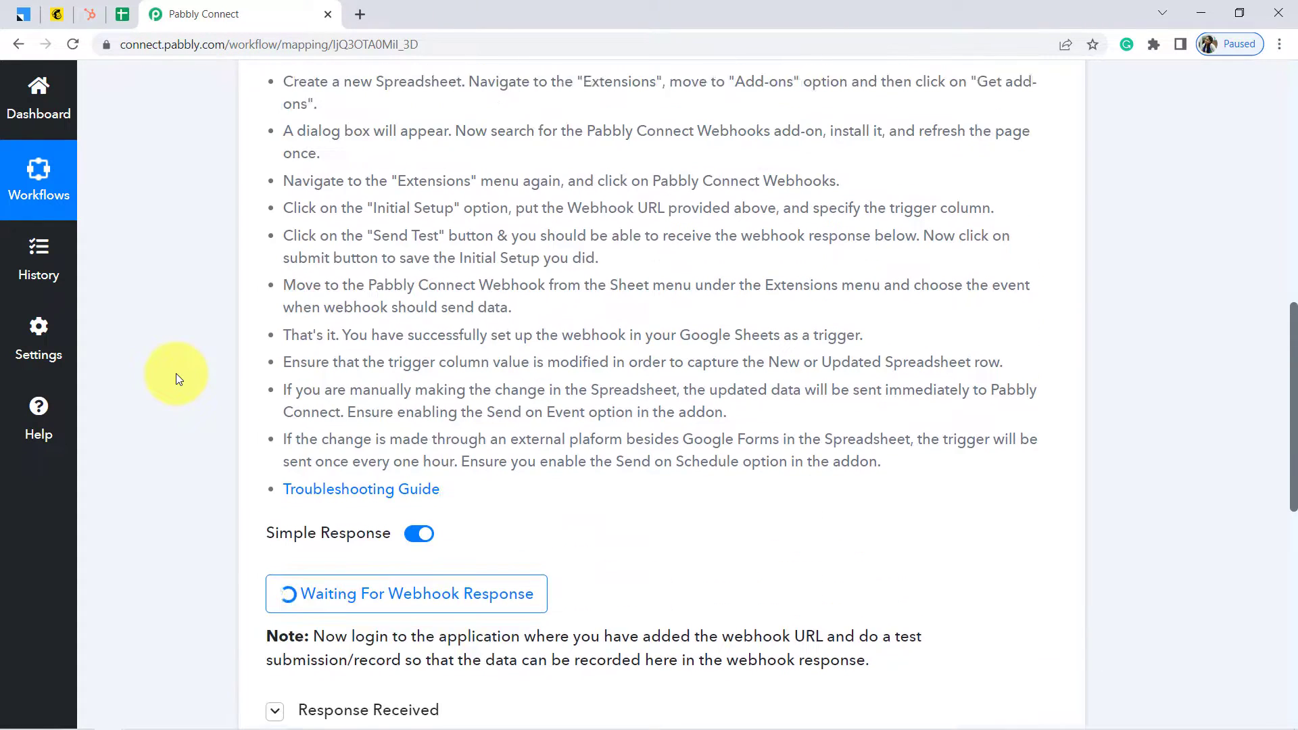
pyautogui.click(1011, 316)
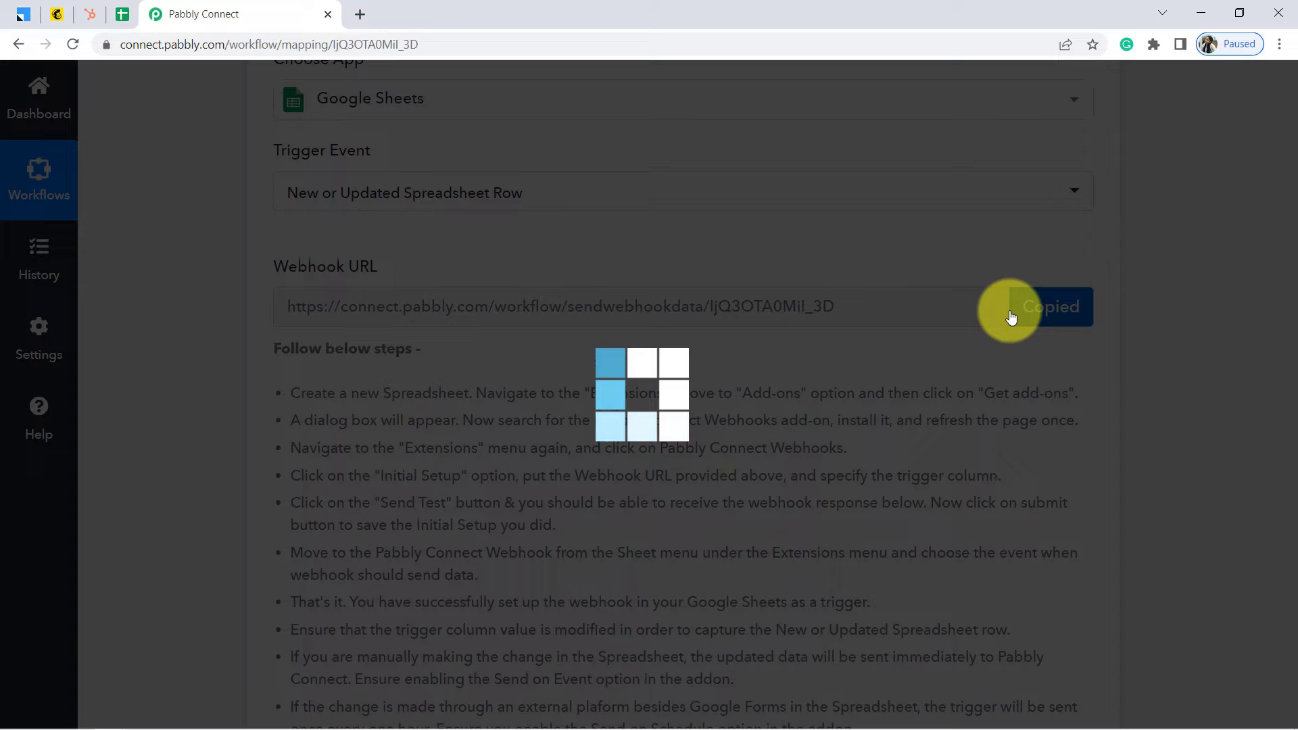
pyautogui.click(128, 14)
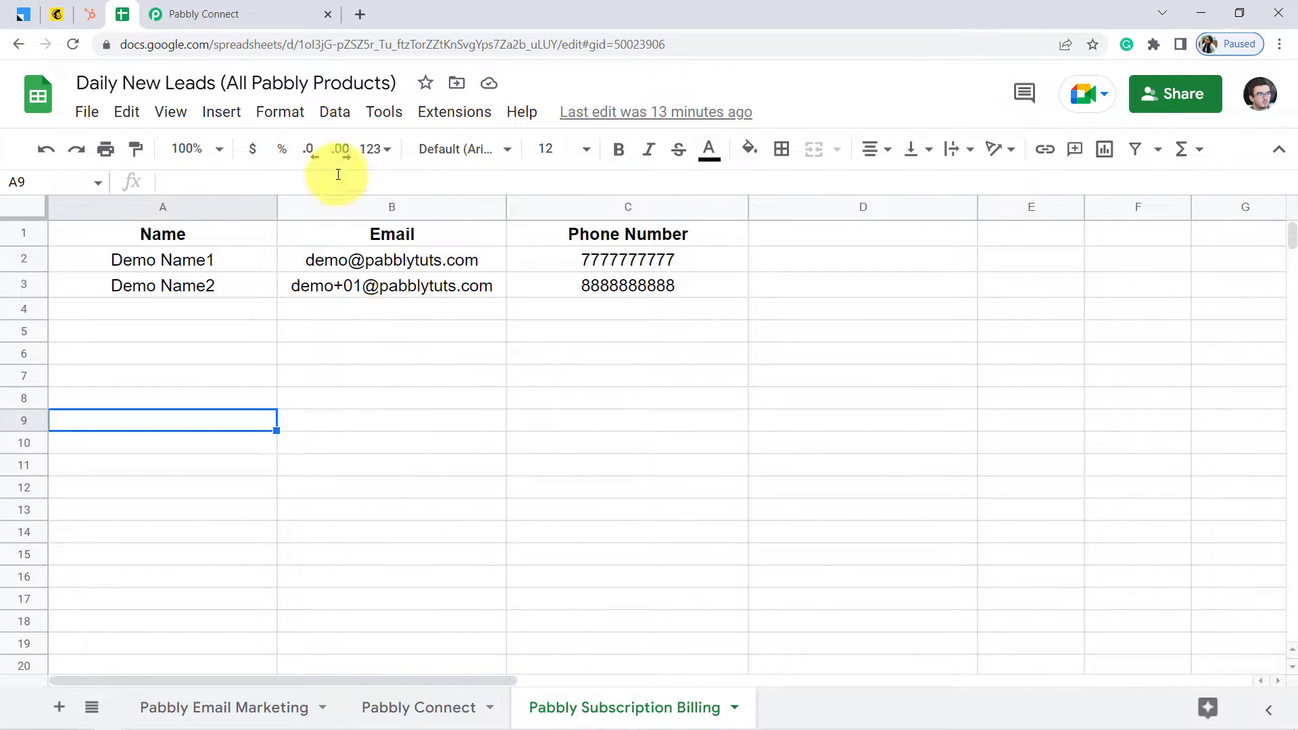
# Change the webhook's trigger column from E to C, send a test row, and submit the setup
pyautogui.click(440, 109)
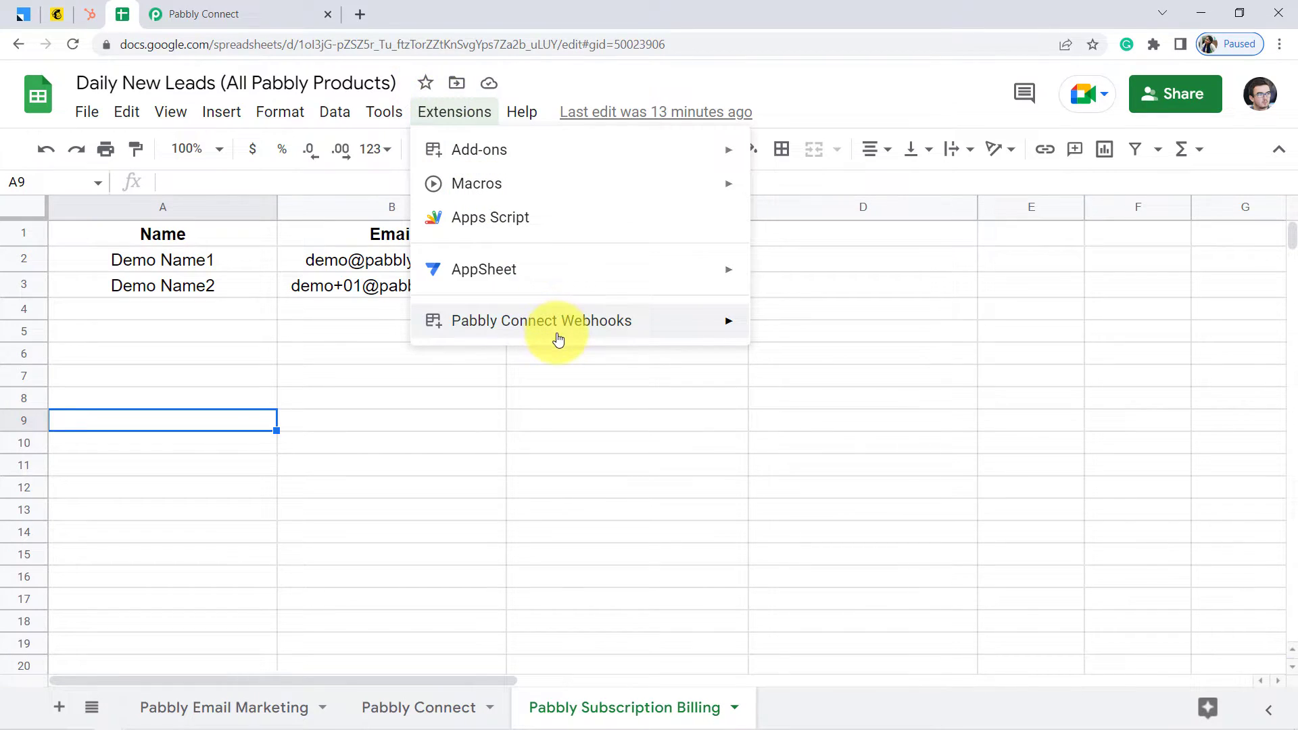
pyautogui.moveTo(553, 330)
pyautogui.click(827, 338)
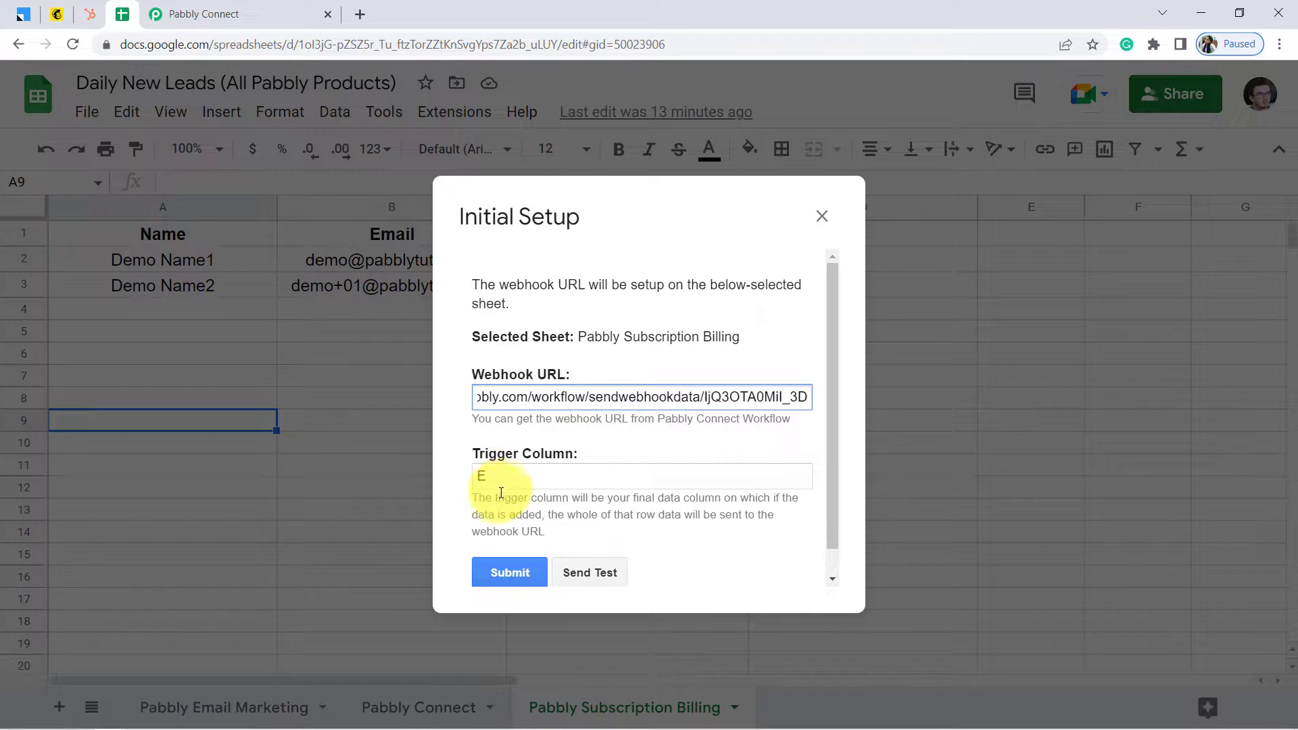
pyautogui.doubleClick(476, 480)
pyautogui.press('BackSpace')
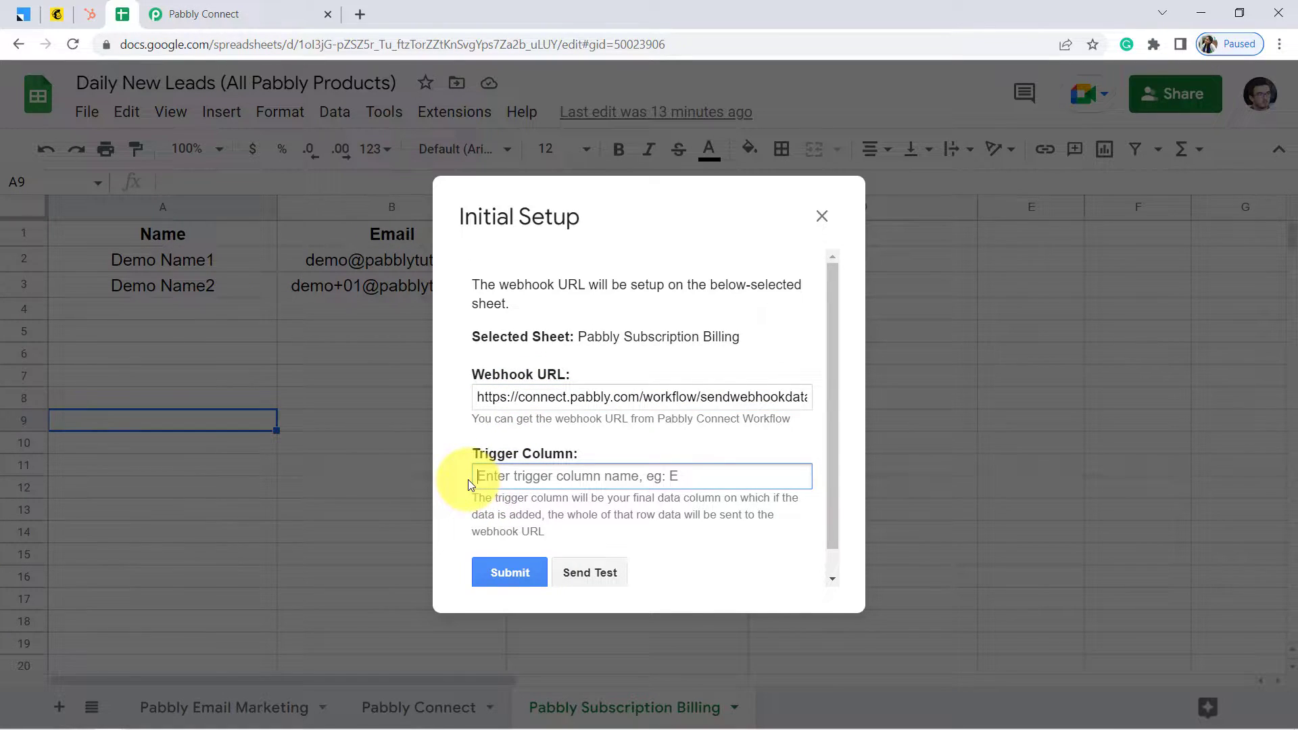
pyautogui.write('C')
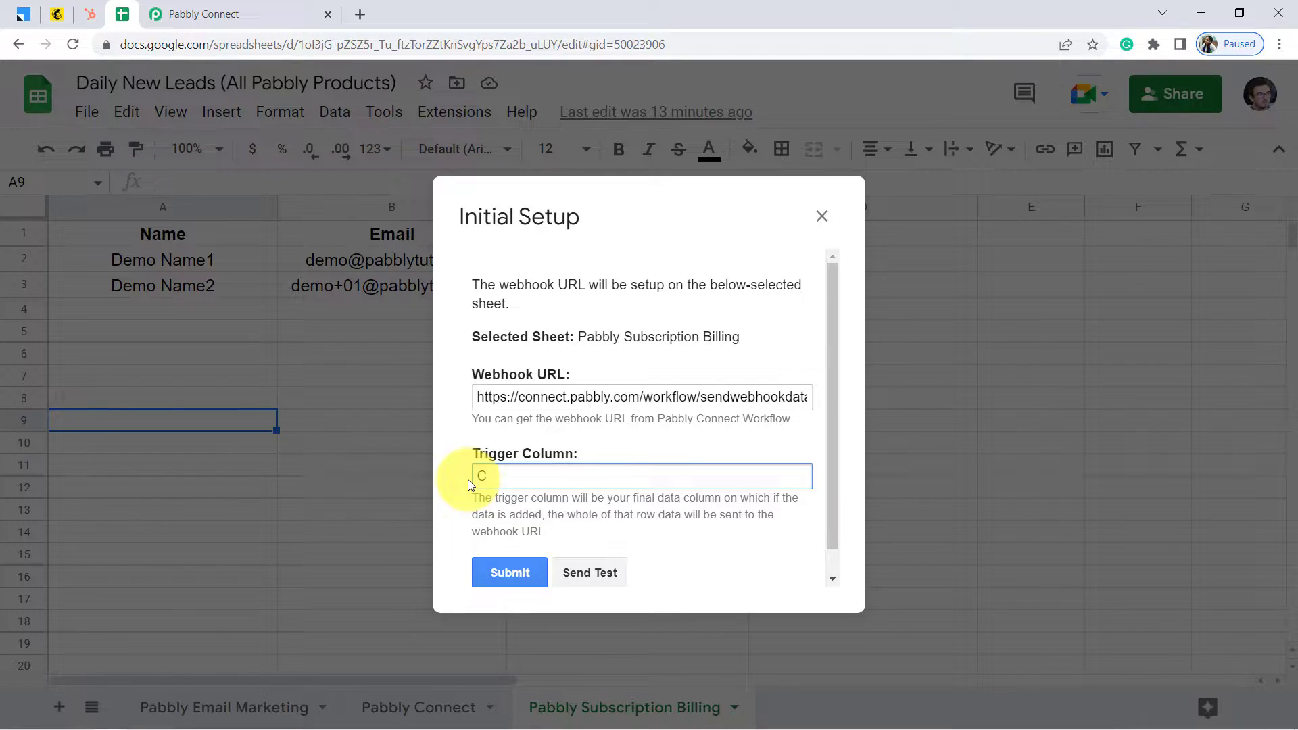
pyautogui.click(579, 580)
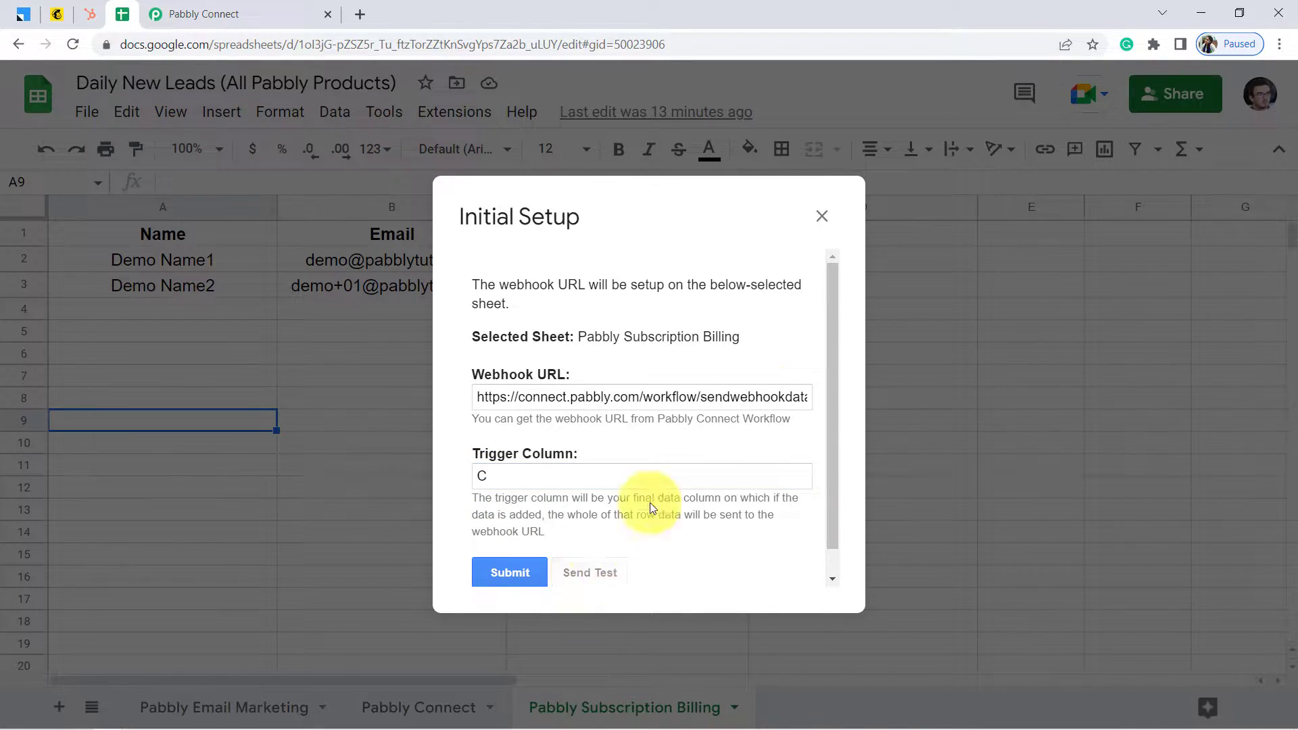
pyautogui.moveTo(833, 353); pyautogui.dragTo(628, 553)
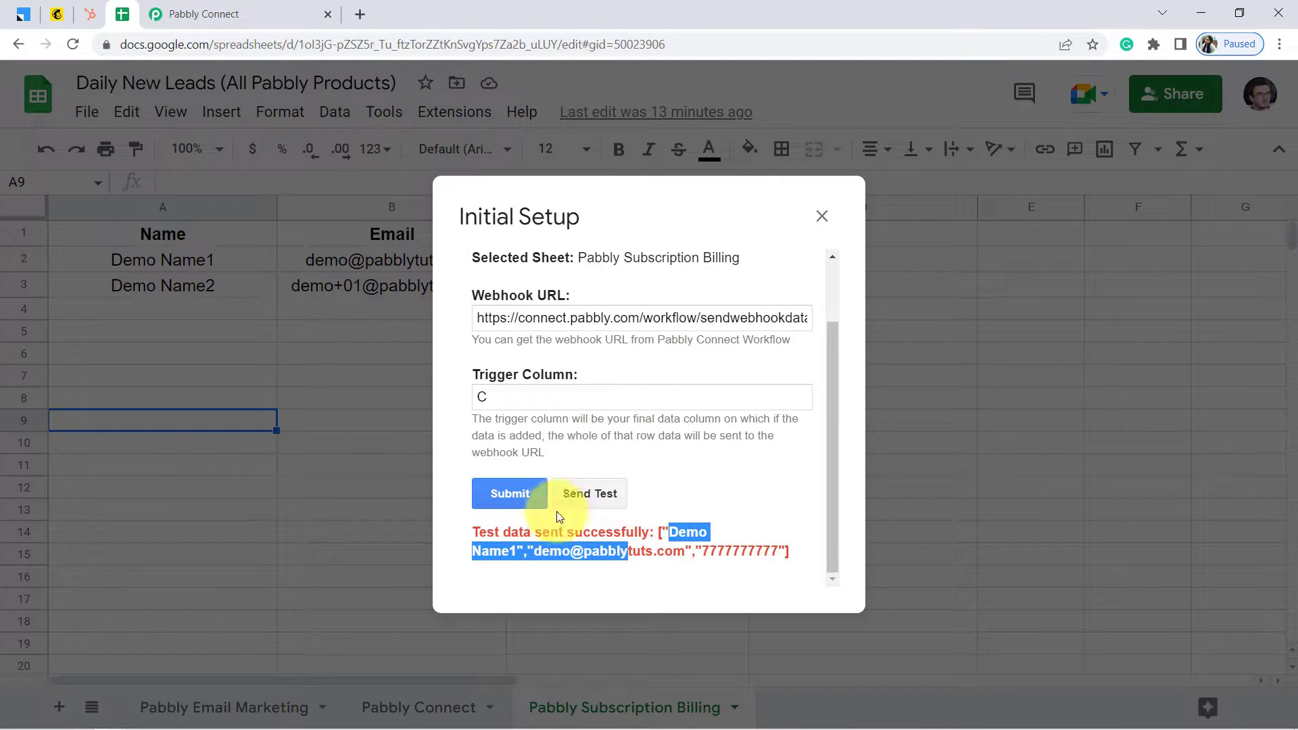
pyautogui.click(499, 496)
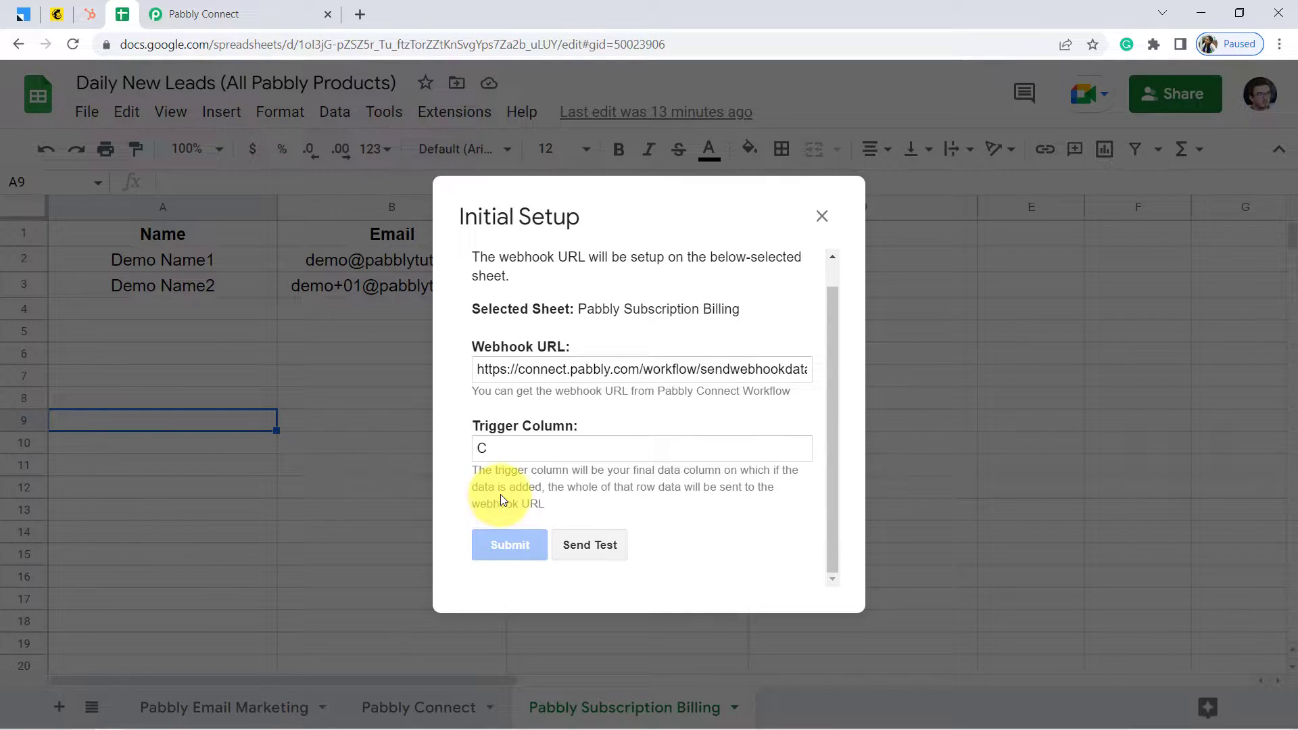
pyautogui.click(822, 216)
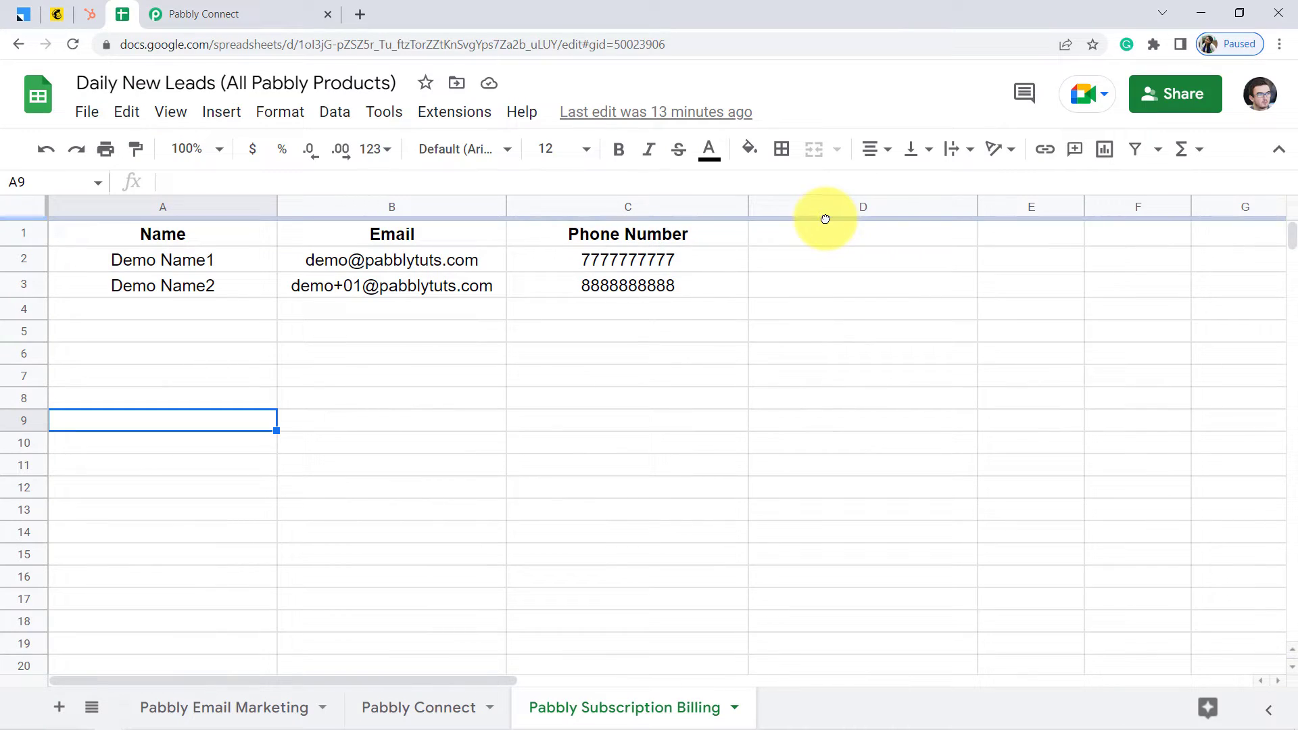
# Review the Demo Name1 row's name and email cells on the sheet
pyautogui.click(372, 331)
pyautogui.click(181, 265)
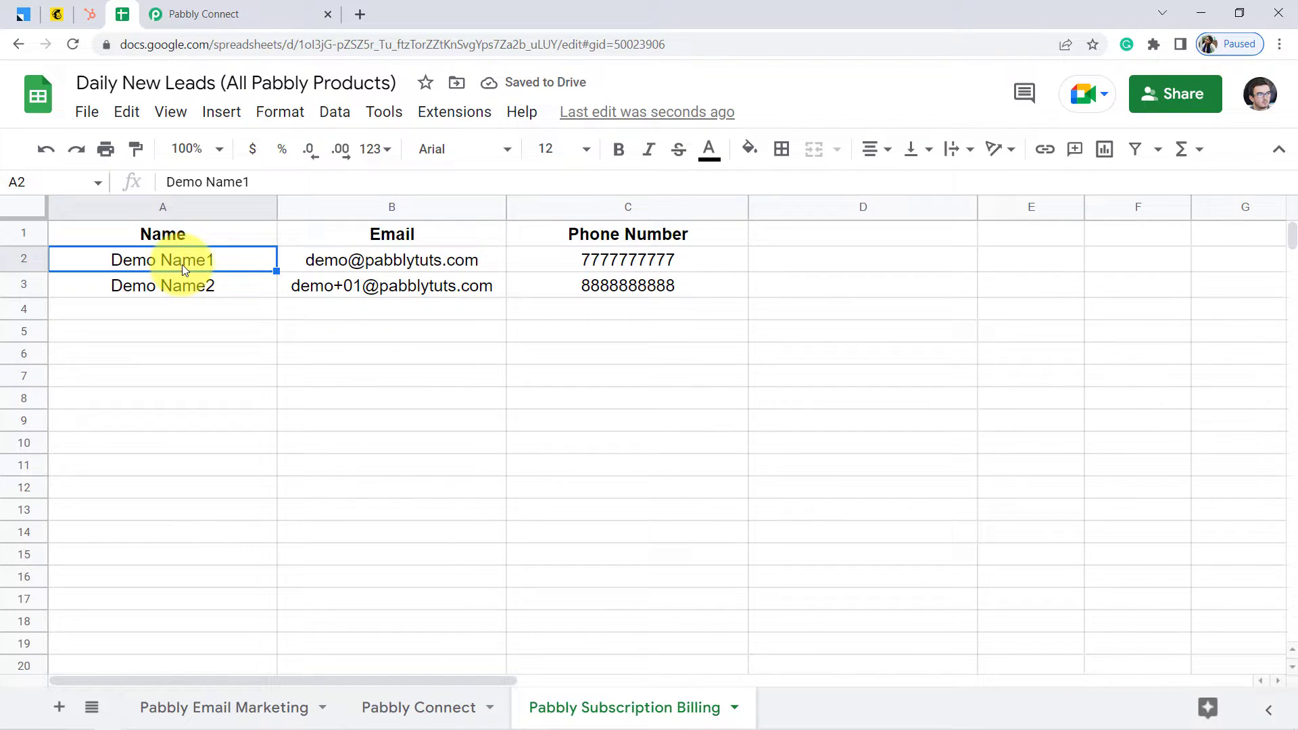
pyautogui.click(346, 264)
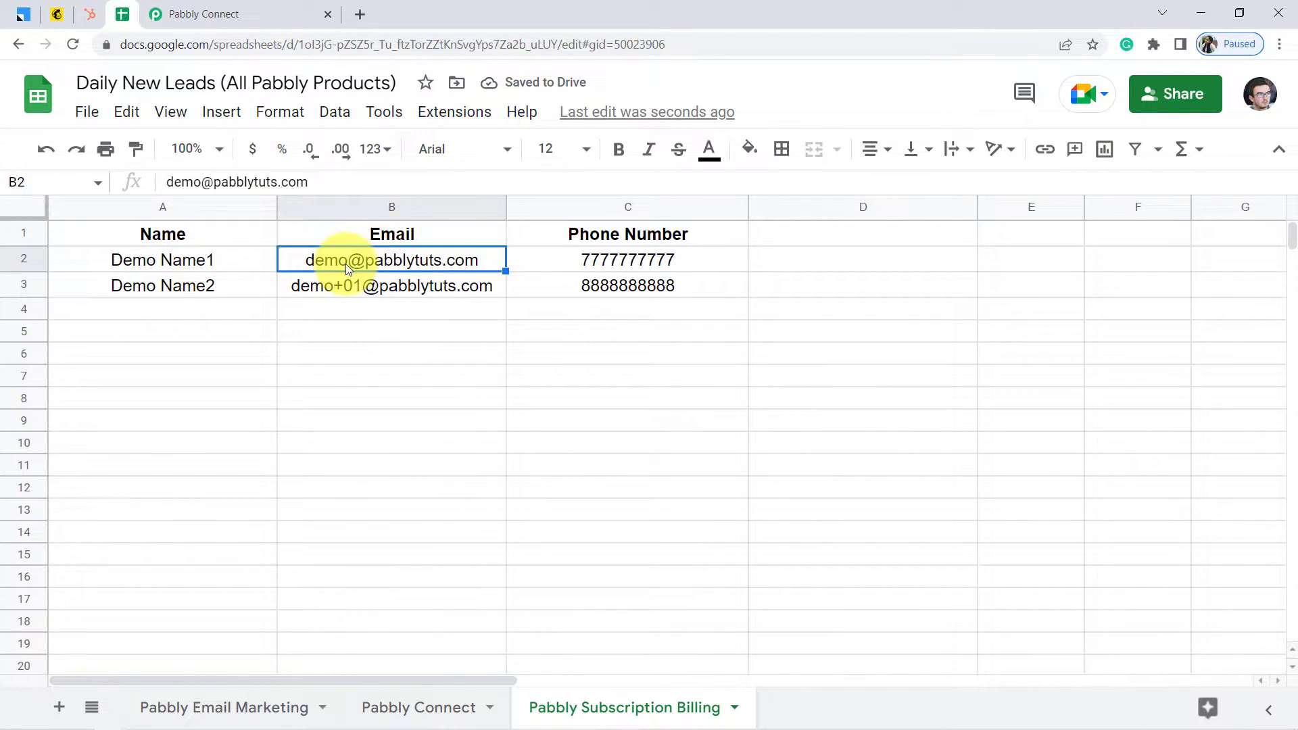
# Verify the trigger response shows the Demo Name1 row with SheetName 'Pabbly Subscription Billing'
pyautogui.click(203, 14)
pyautogui.scroll(-10, 190, 248)
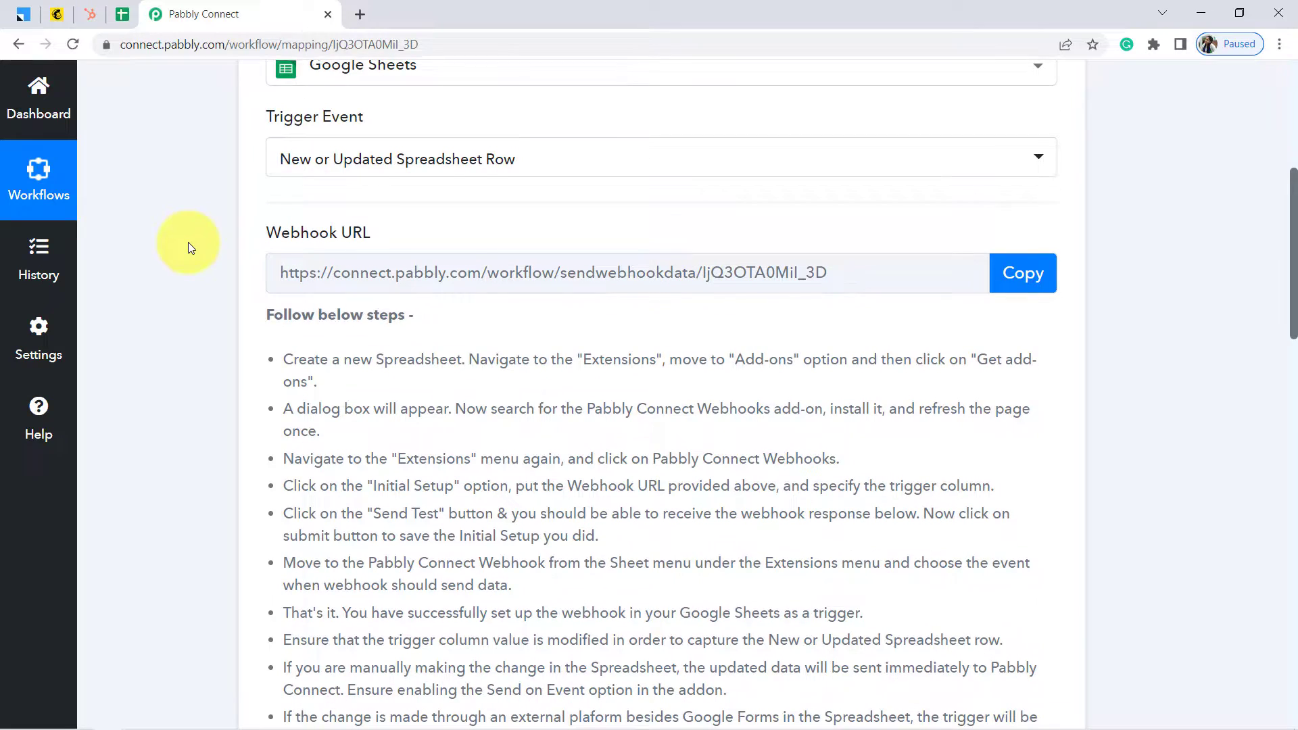
pyautogui.scroll(-1, 187, 242)
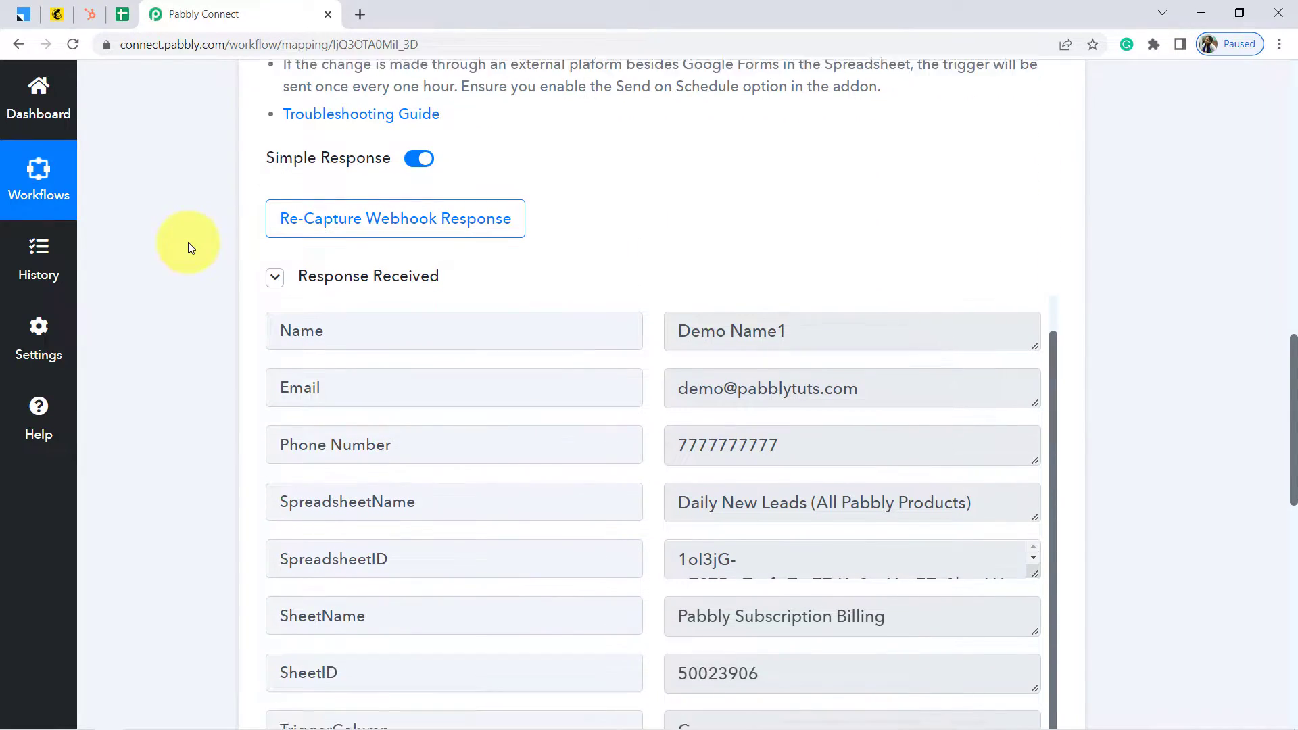
pyautogui.moveTo(778, 306); pyautogui.dragTo(705, 305)
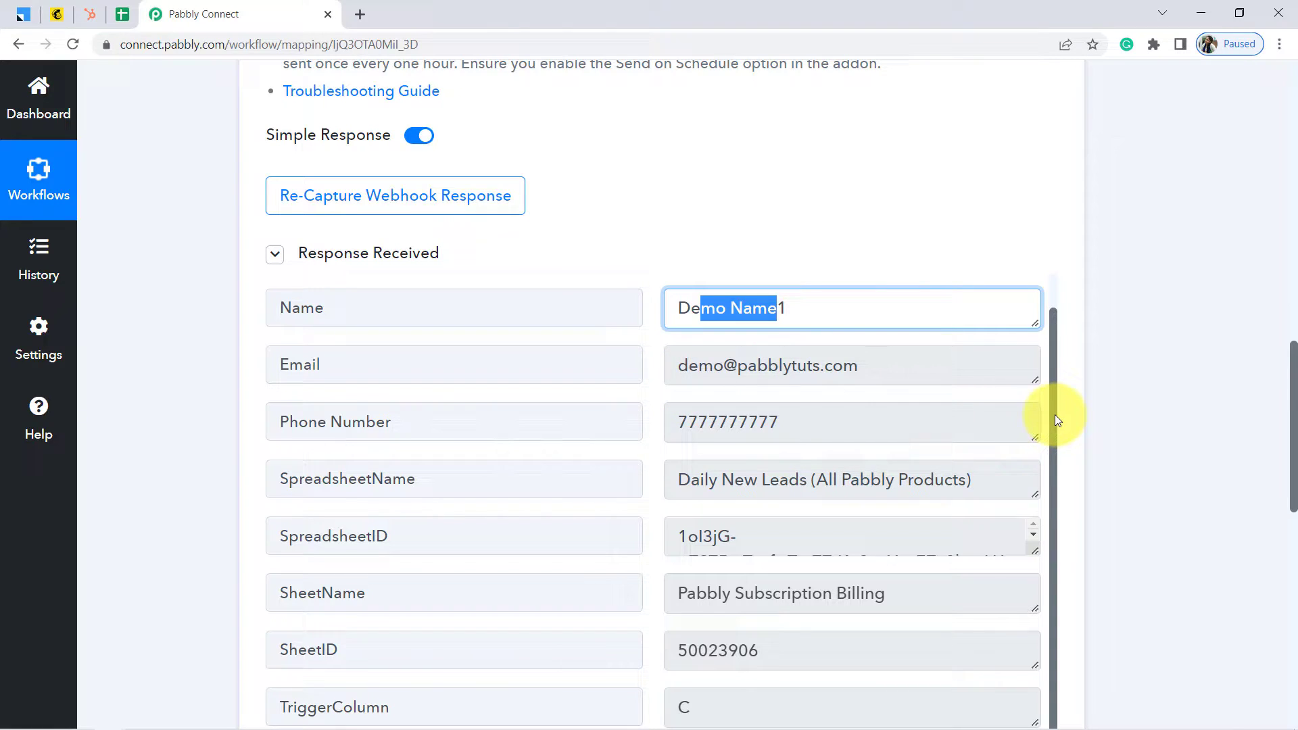
pyautogui.doubleClick(851, 589)
pyautogui.click(854, 586)
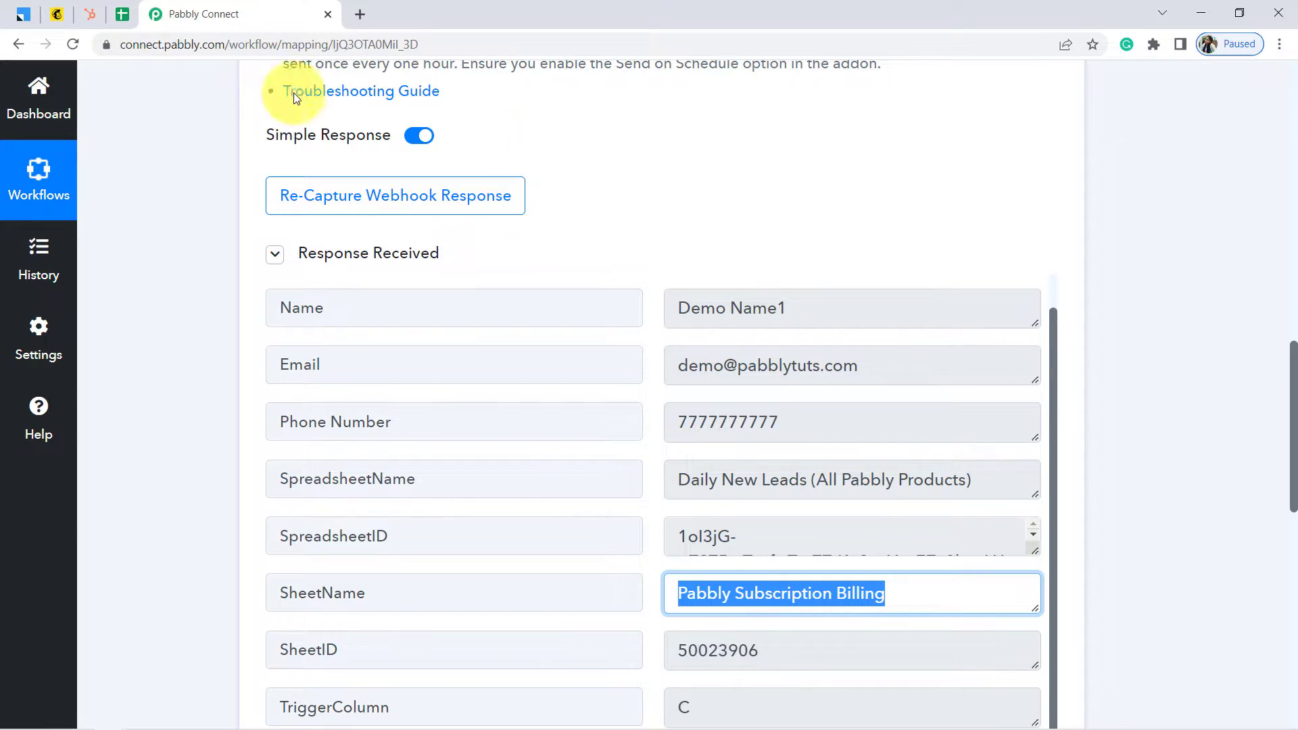
pyautogui.click(116, 16)
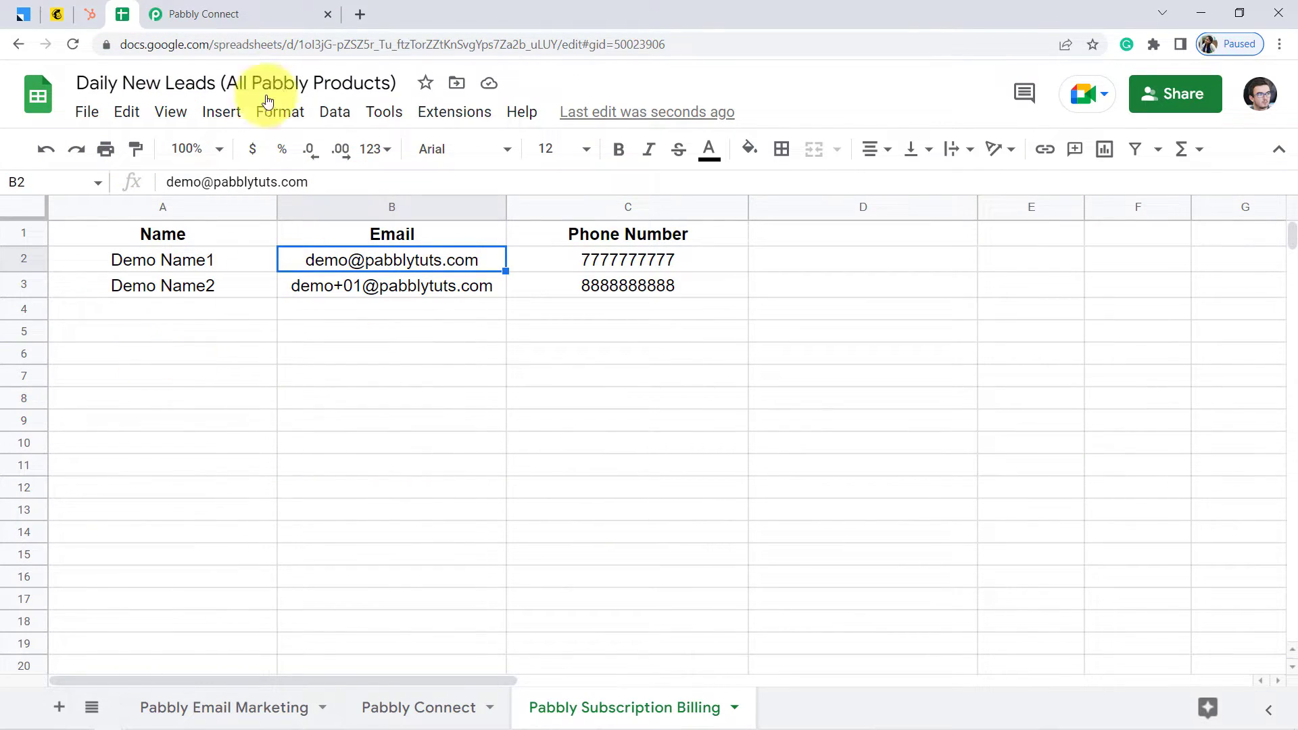
# Turn on Send On Event for the Pabbly Subscription Billing sheet
pyautogui.click(194, 14)
pyautogui.click(123, 14)
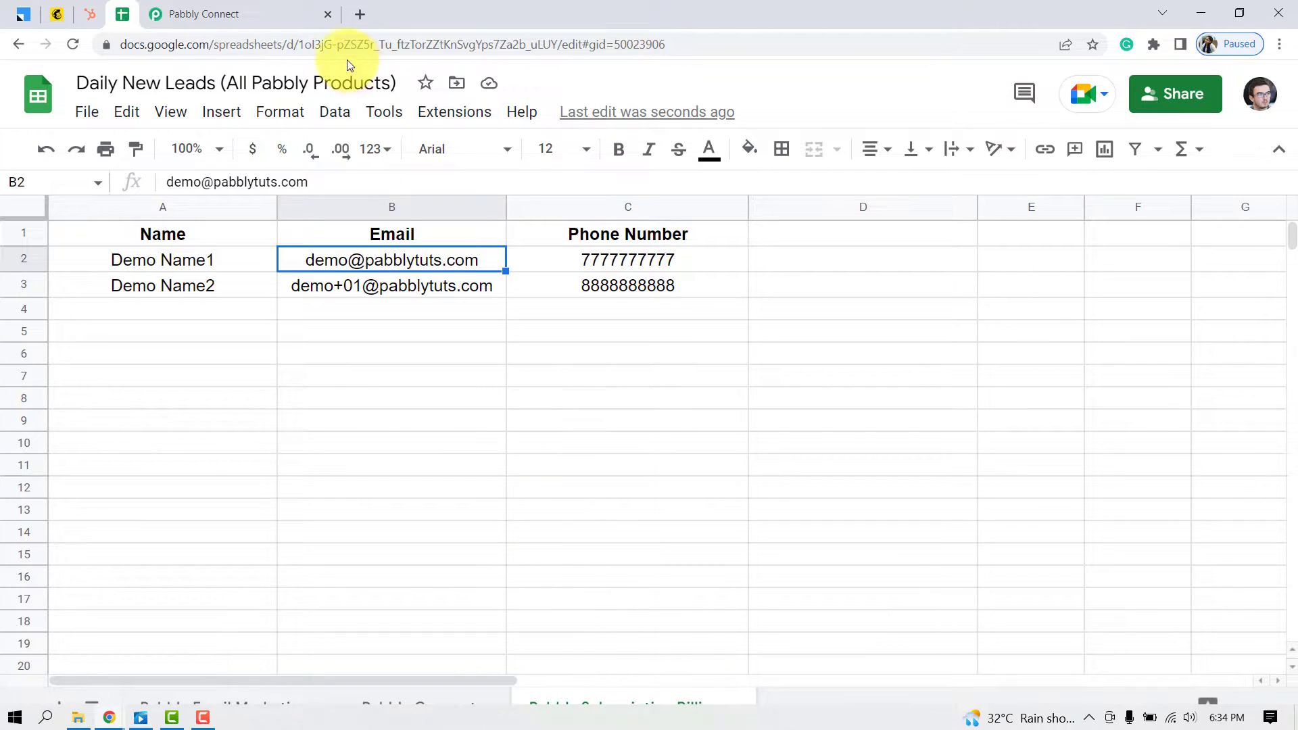
pyautogui.click(351, 333)
pyautogui.click(456, 114)
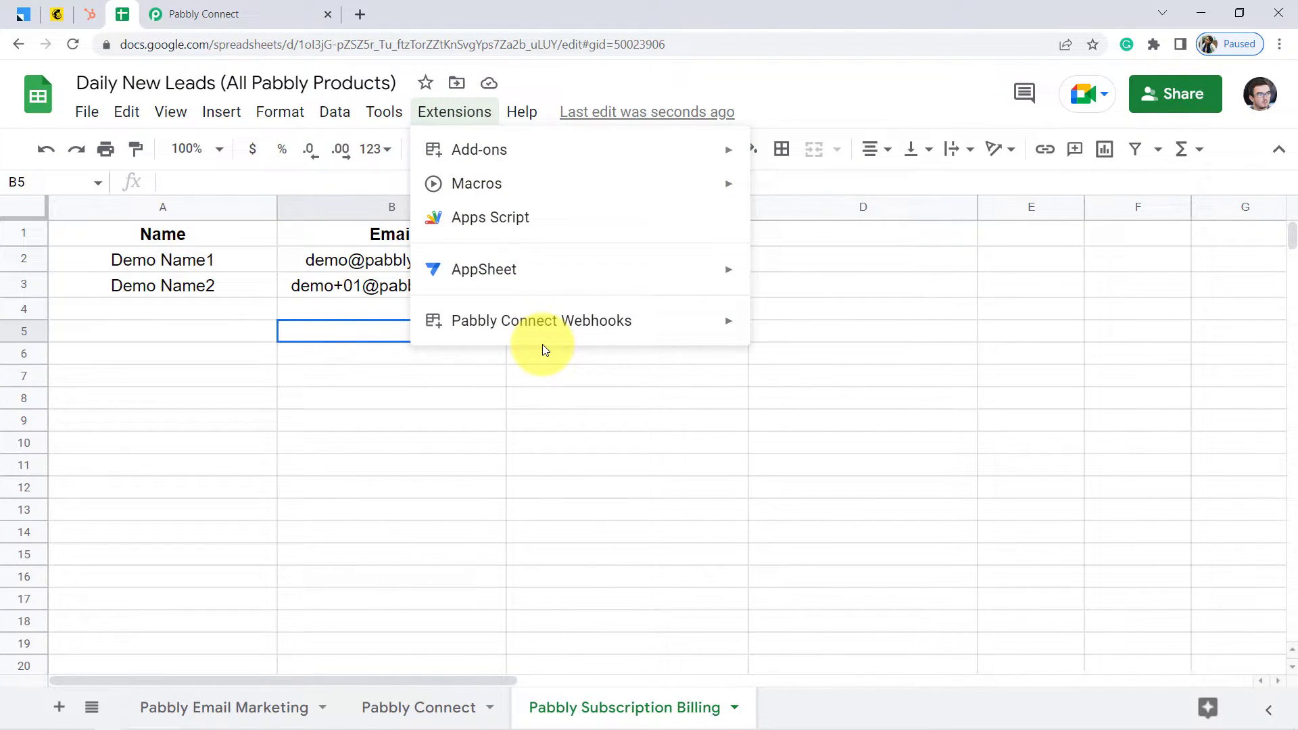
pyautogui.moveTo(594, 335)
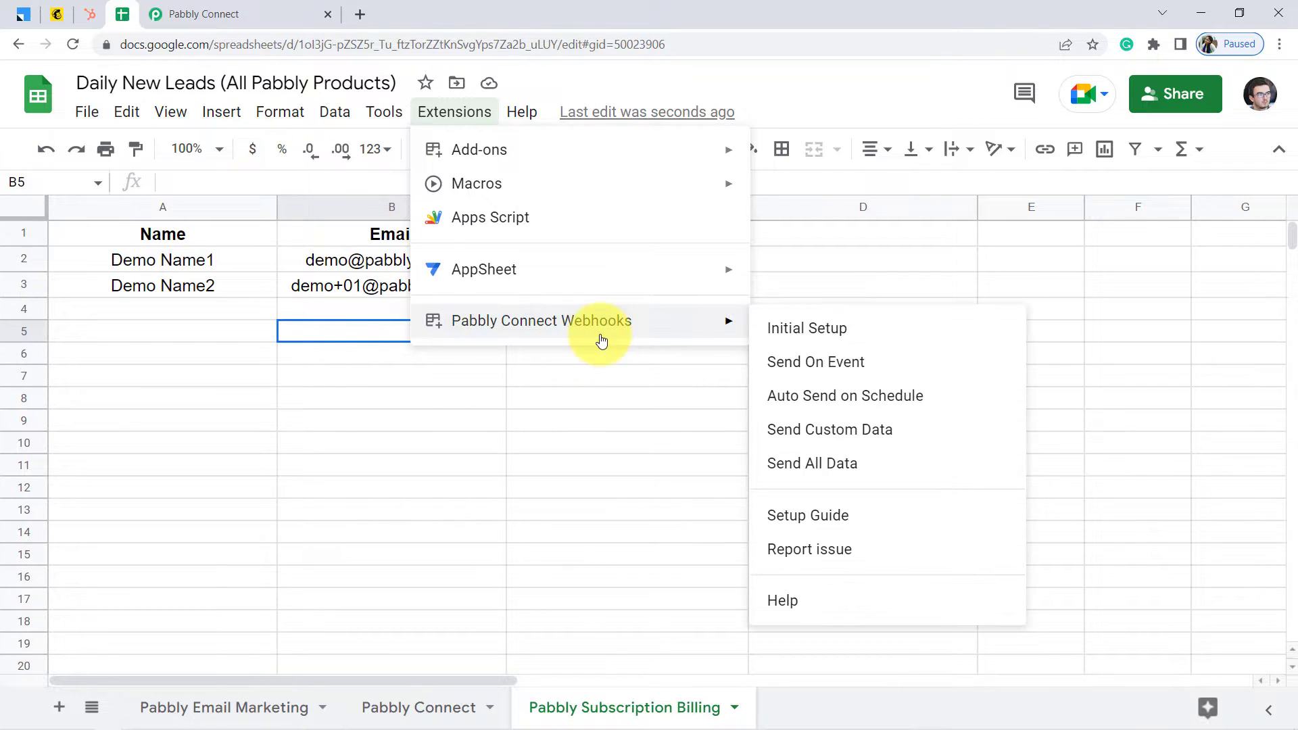
pyautogui.click(786, 363)
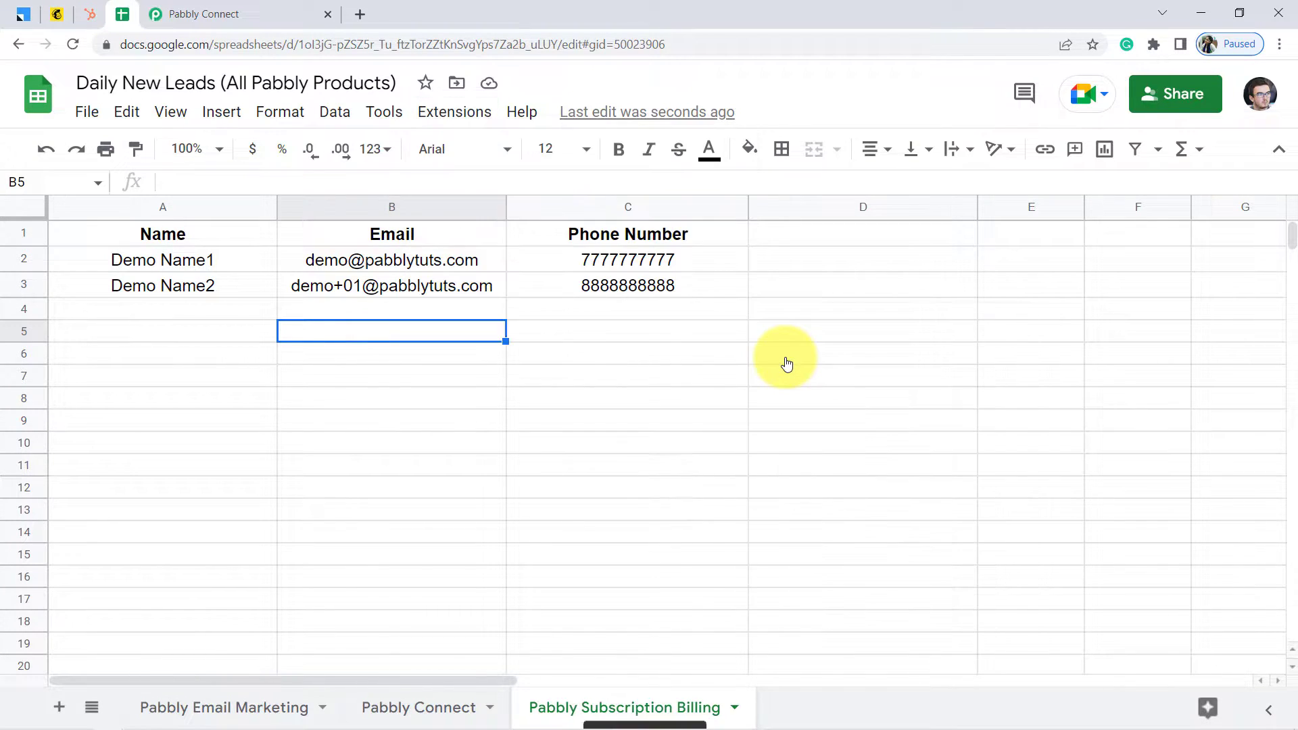
pyautogui.click(455, 113)
pyautogui.moveTo(594, 318)
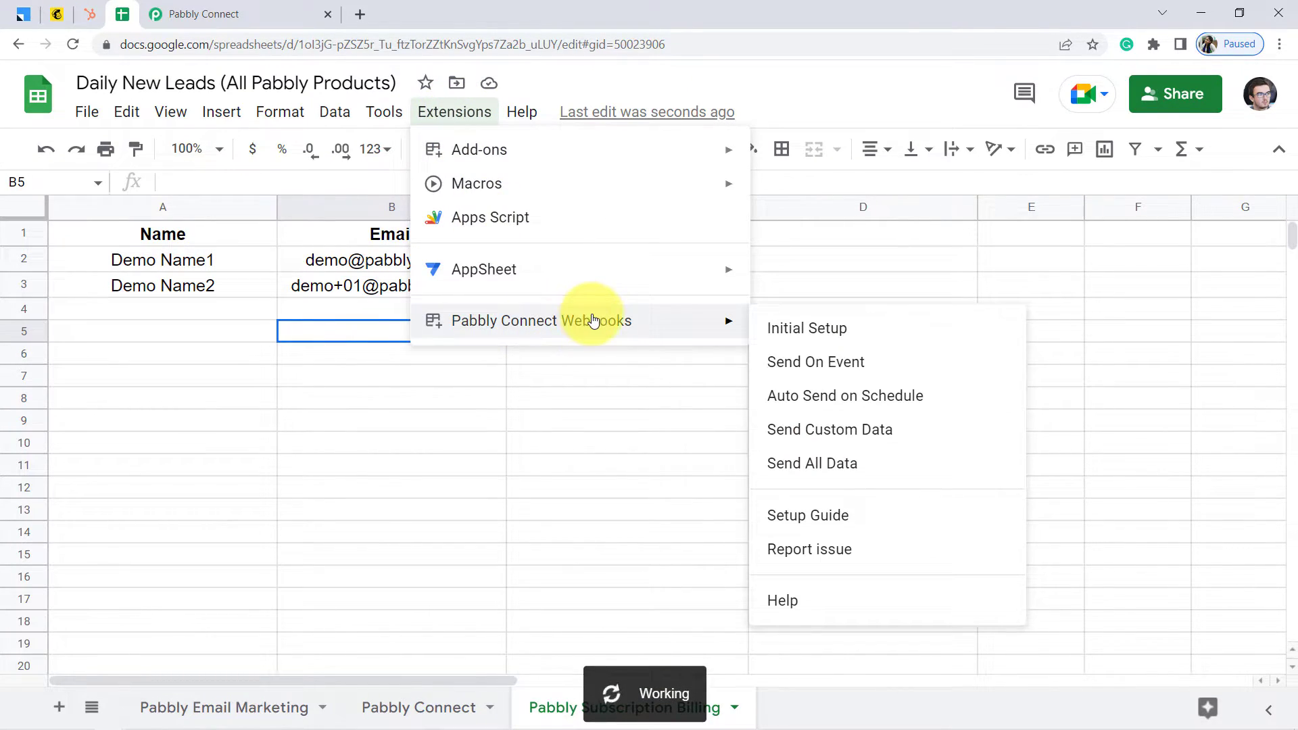
pyautogui.click(774, 365)
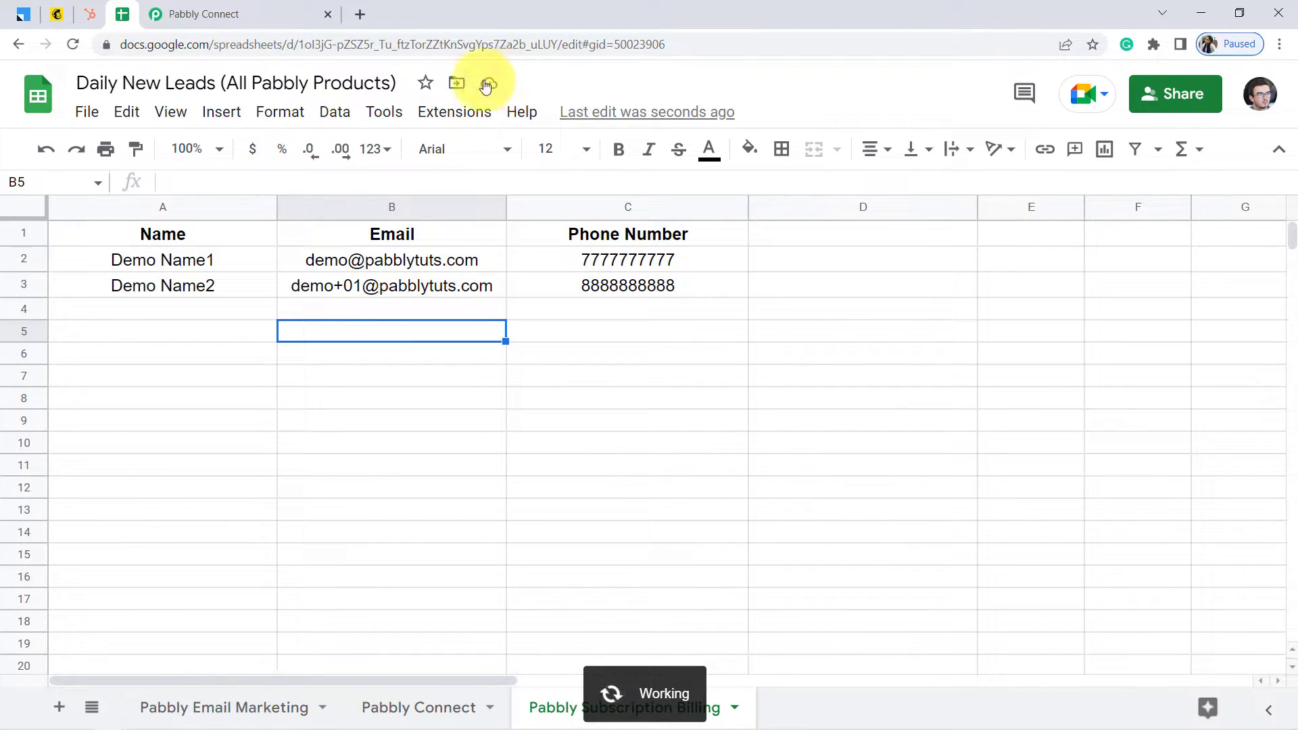
# Check the Send On Event setting on the Pabbly Connect and Pabbly Email Marketing sheets
pyautogui.click(456, 112)
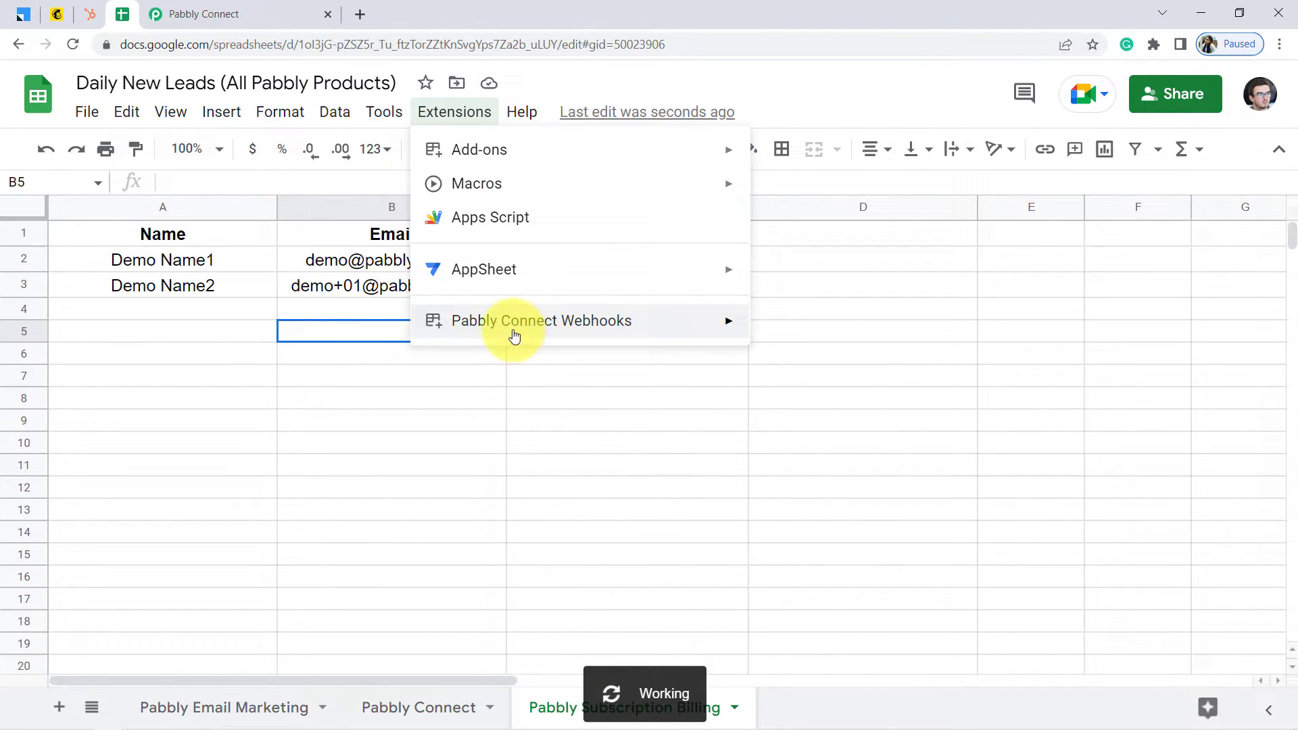
pyautogui.moveTo(514, 331)
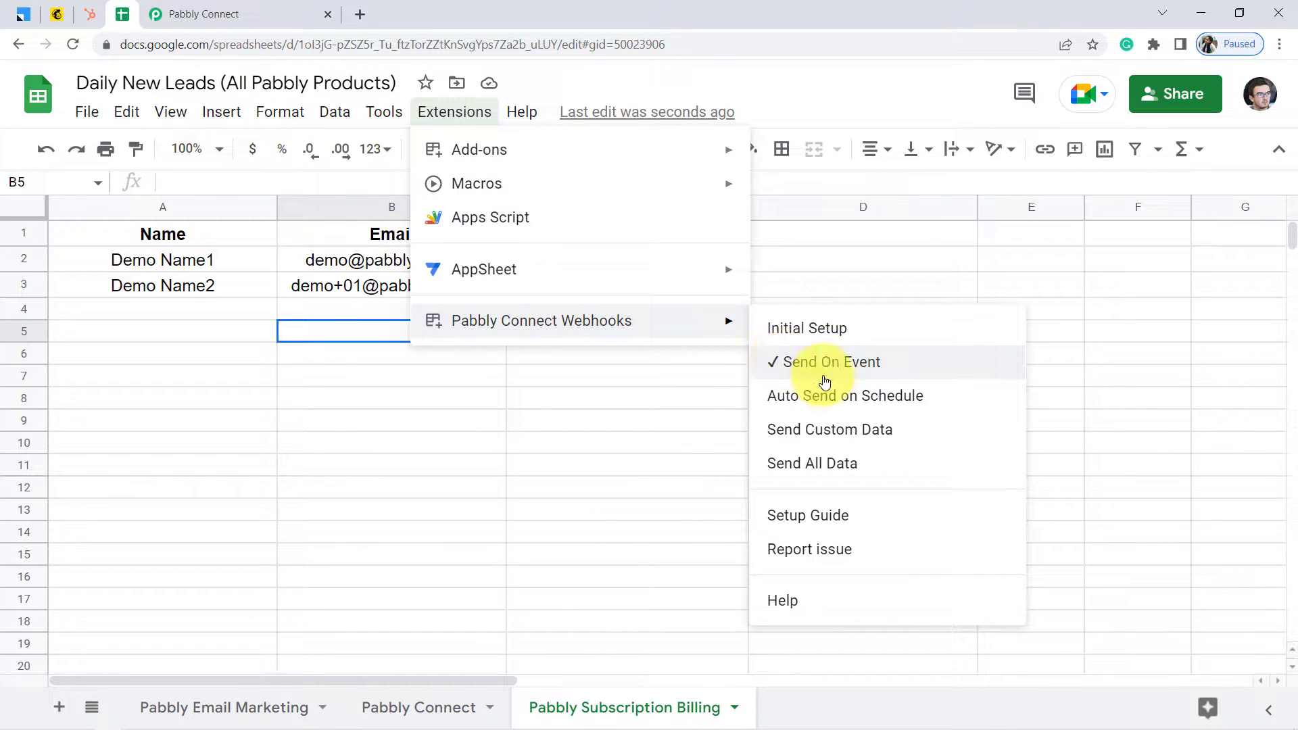
pyautogui.click(399, 338)
pyautogui.click(377, 709)
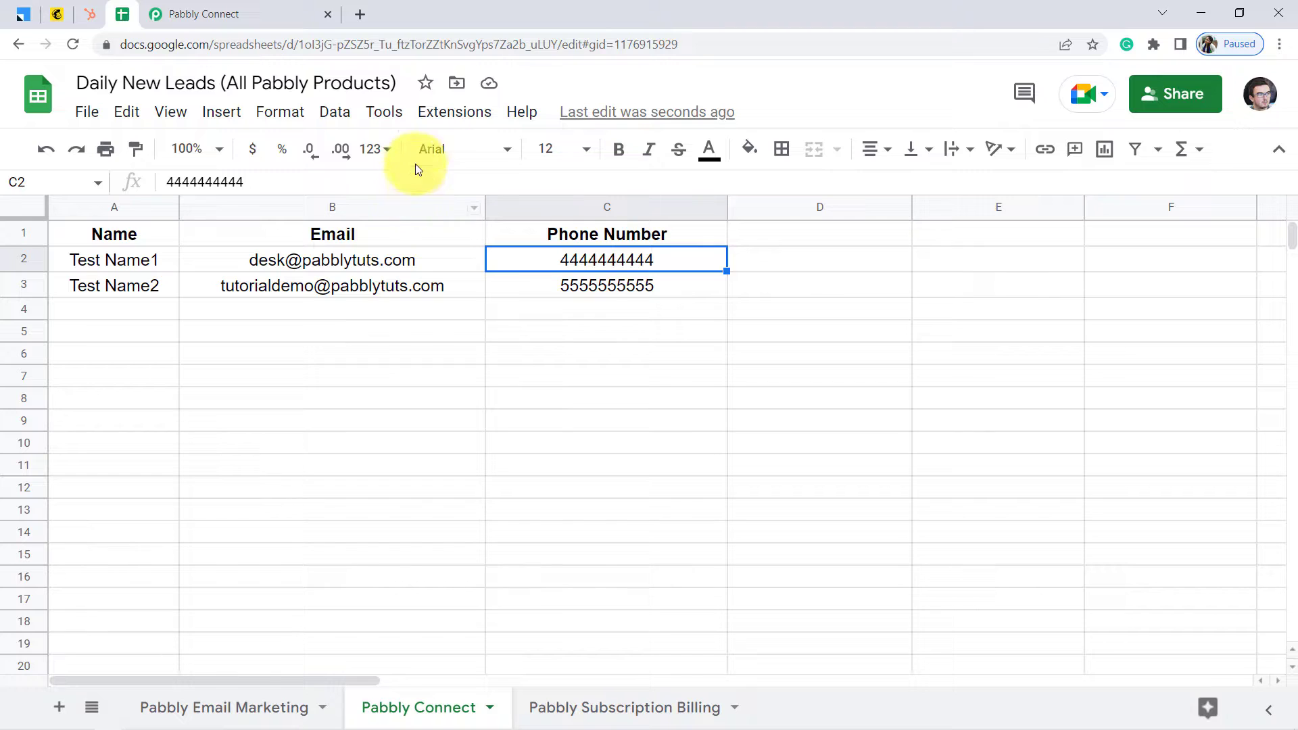
pyautogui.click(450, 112)
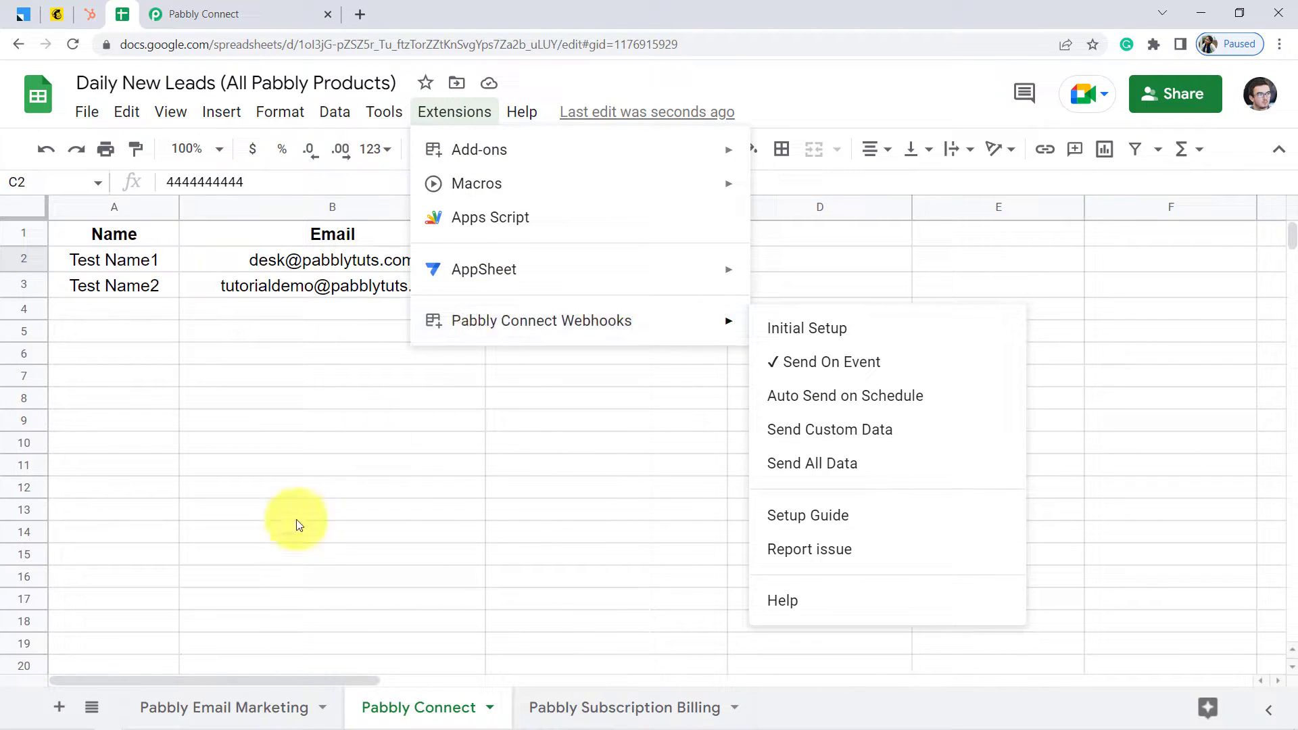
pyautogui.click(209, 720)
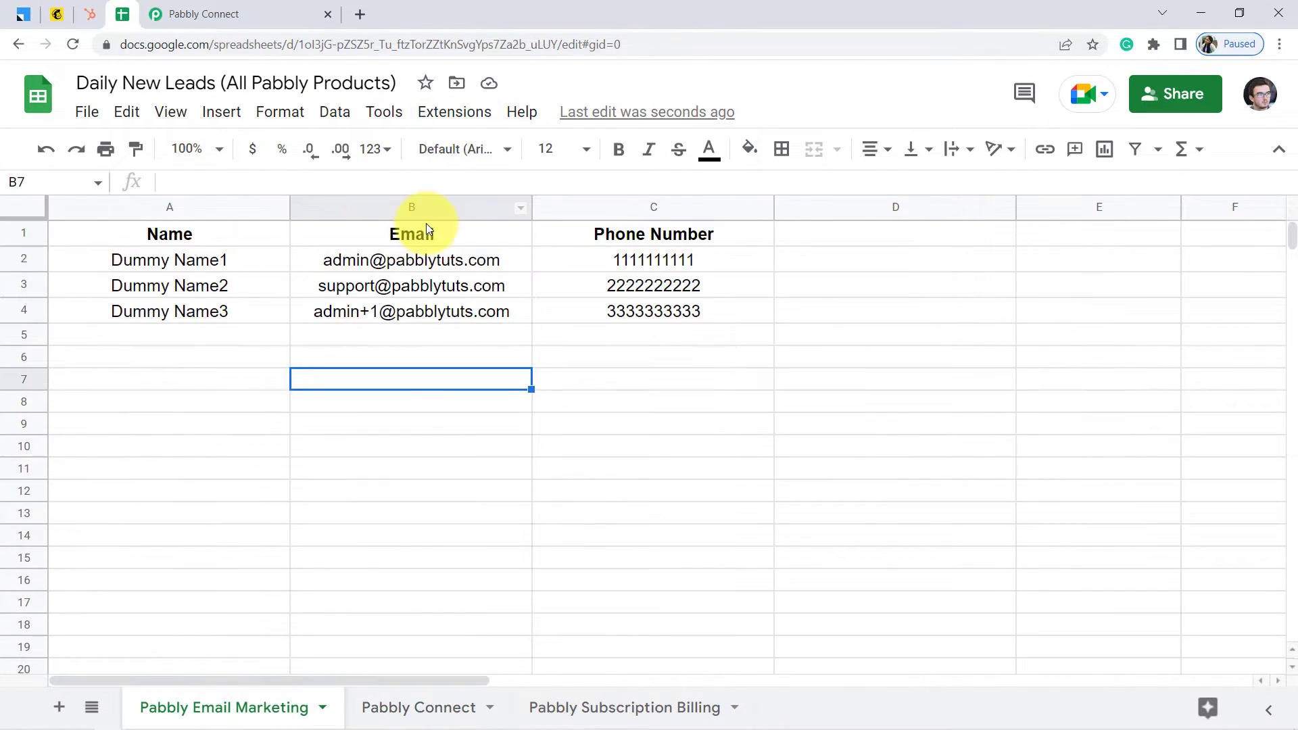
pyautogui.click(438, 110)
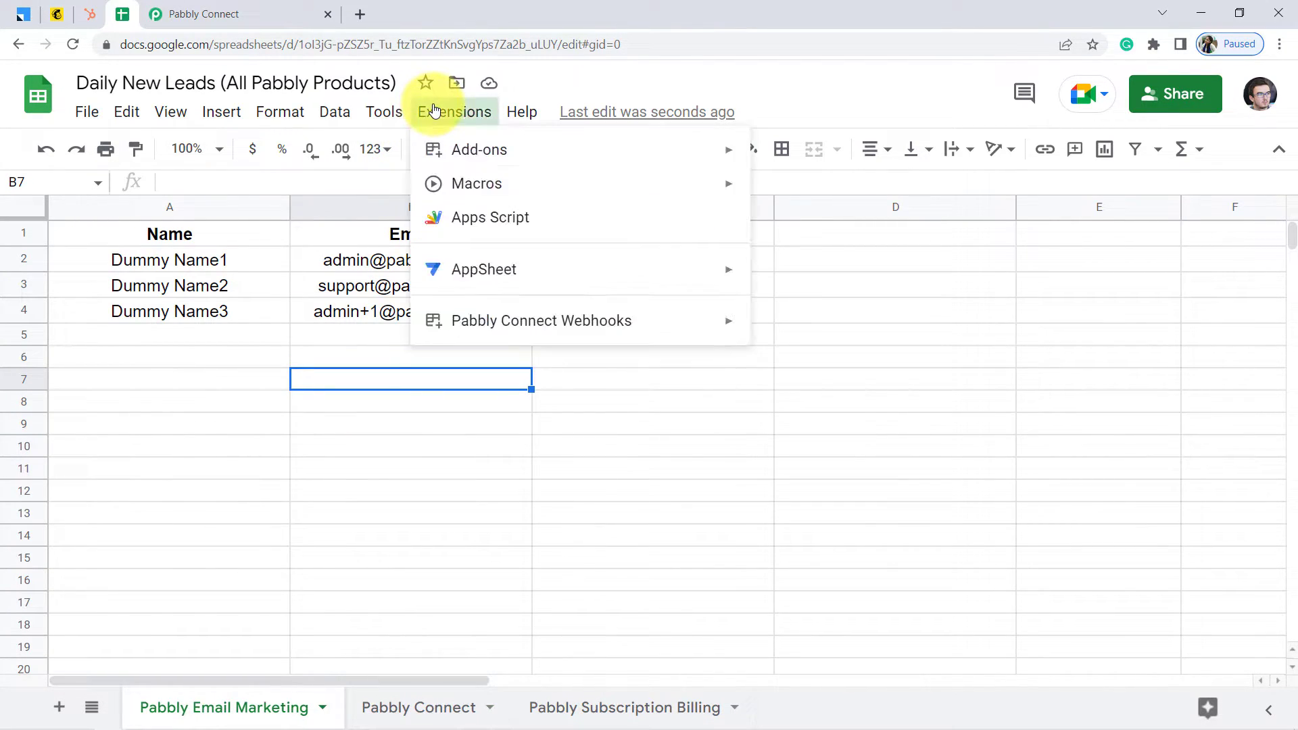
pyautogui.click(252, 493)
pyautogui.click(207, 9)
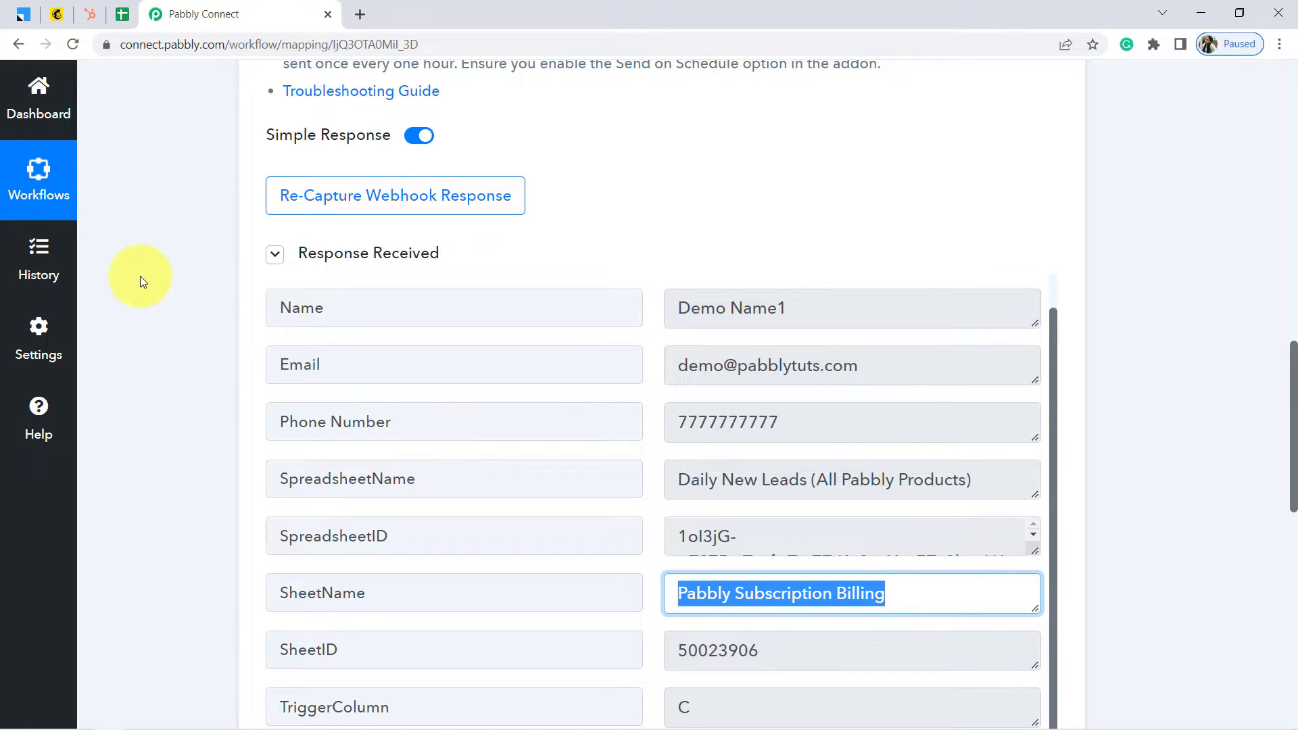
# Collapse Response Received to reveal the action step's Choose App list, then bring up Notepad
pyautogui.click(274, 261)
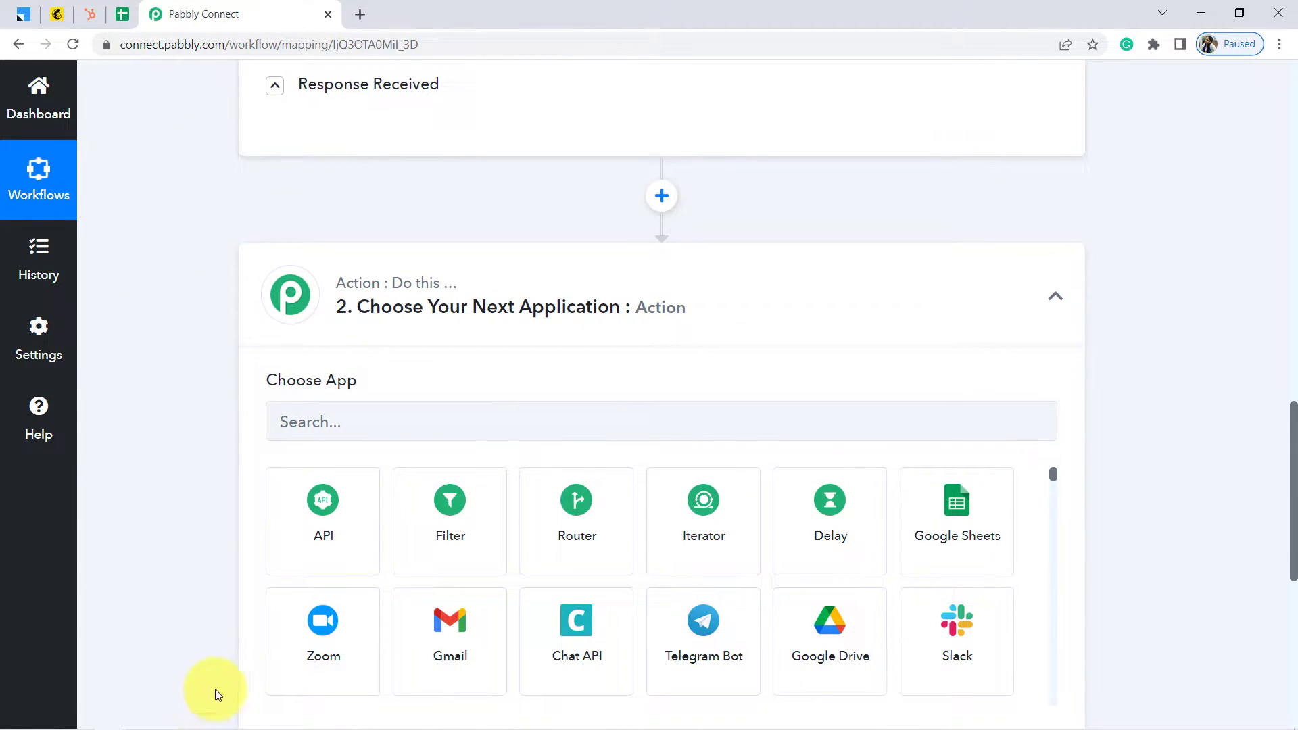
pyautogui.moveTo(204, 727)
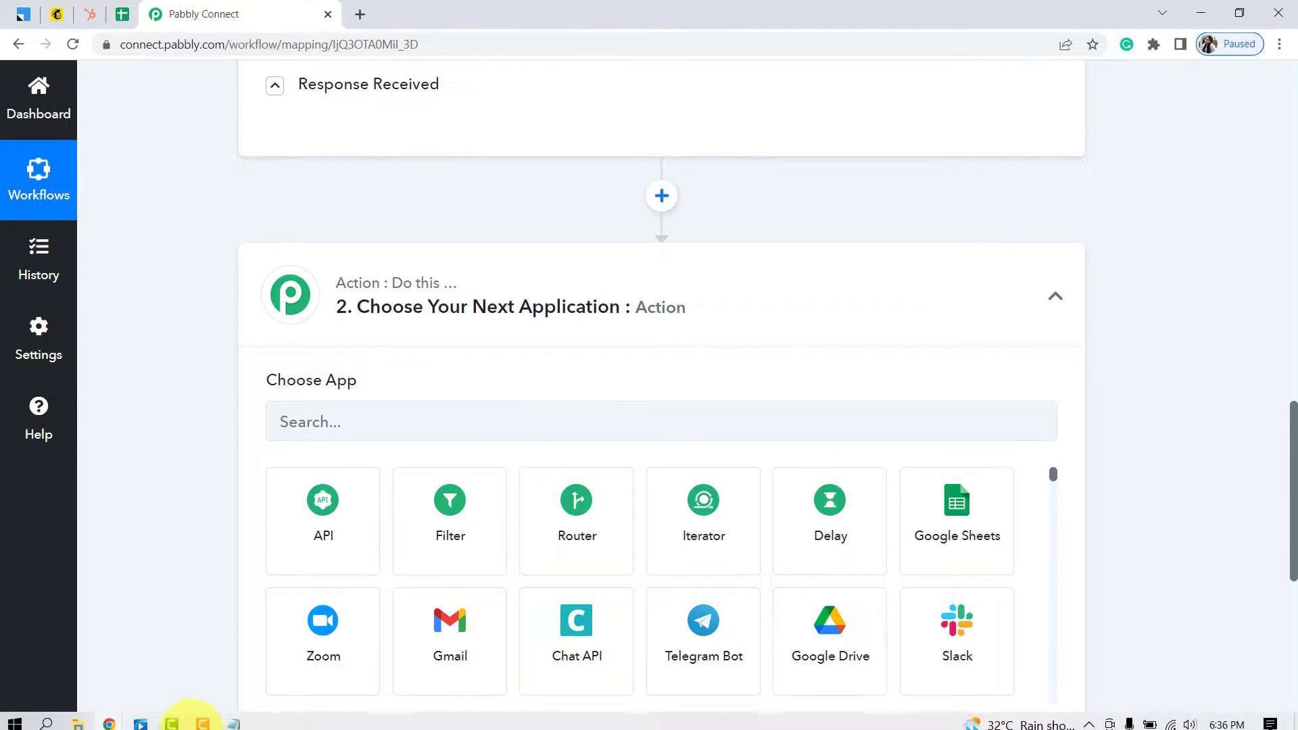
pyautogui.click(233, 717)
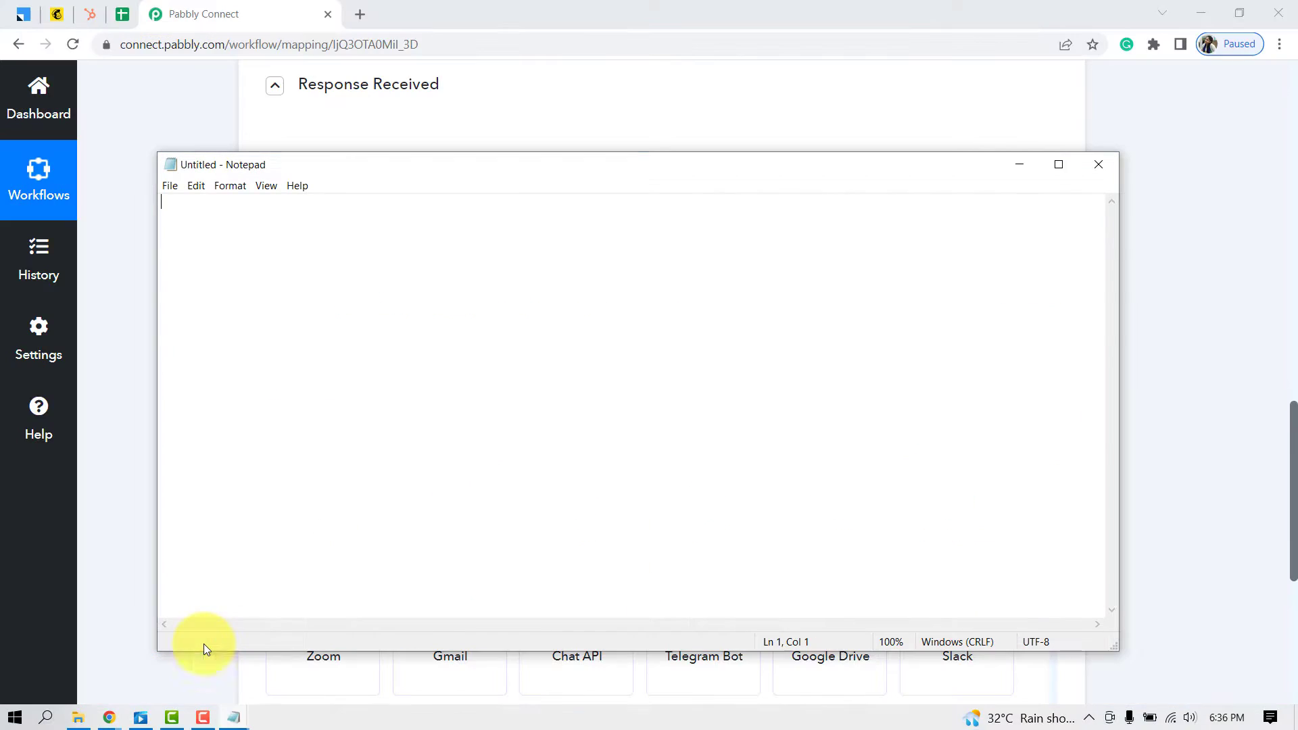
# In Notepad, write the sheet-to-CRM route pairings, starting with 'Pabbly Email Marketing - LeadSquared'
pyautogui.click(204, 643)
pyautogui.write('Pabbly Email Marketing - Le')
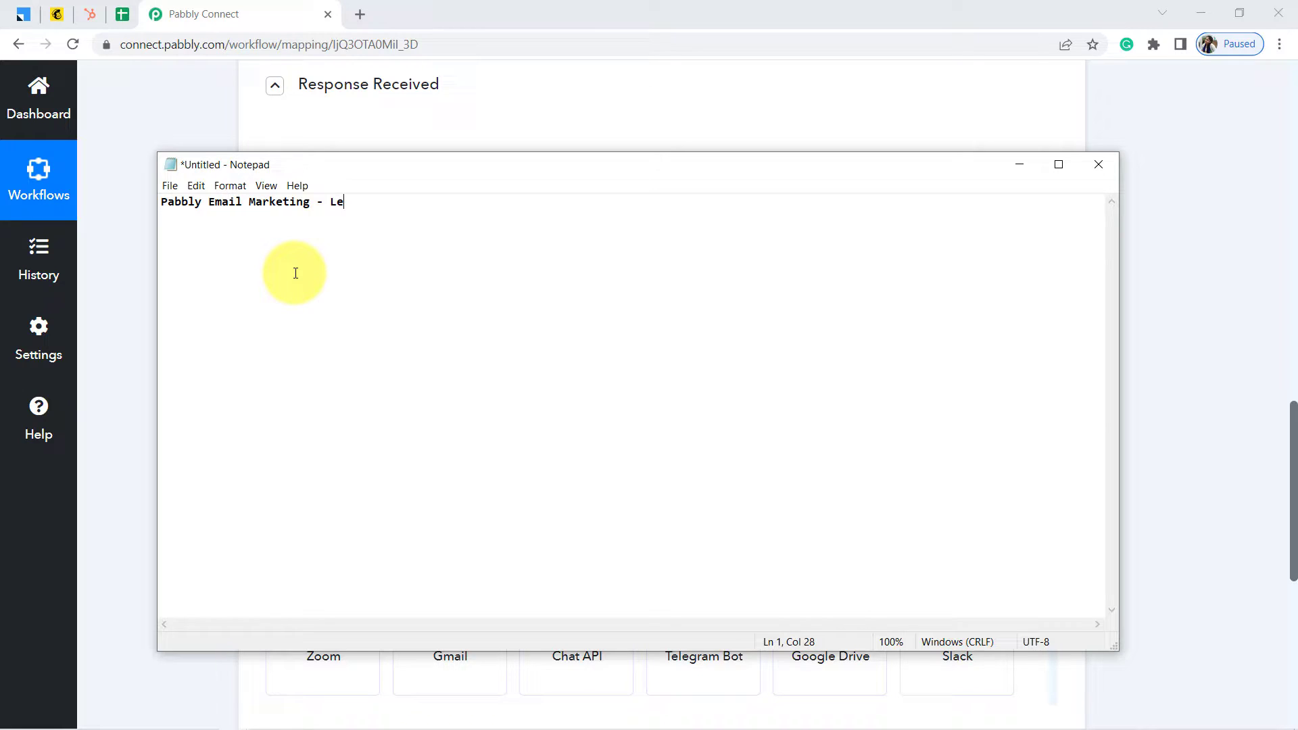
pyautogui.write('adzsqu')
pyautogui.press('BackSpace')
pyautogui.press('Delete')
pyautogui.write('Squared CRM')
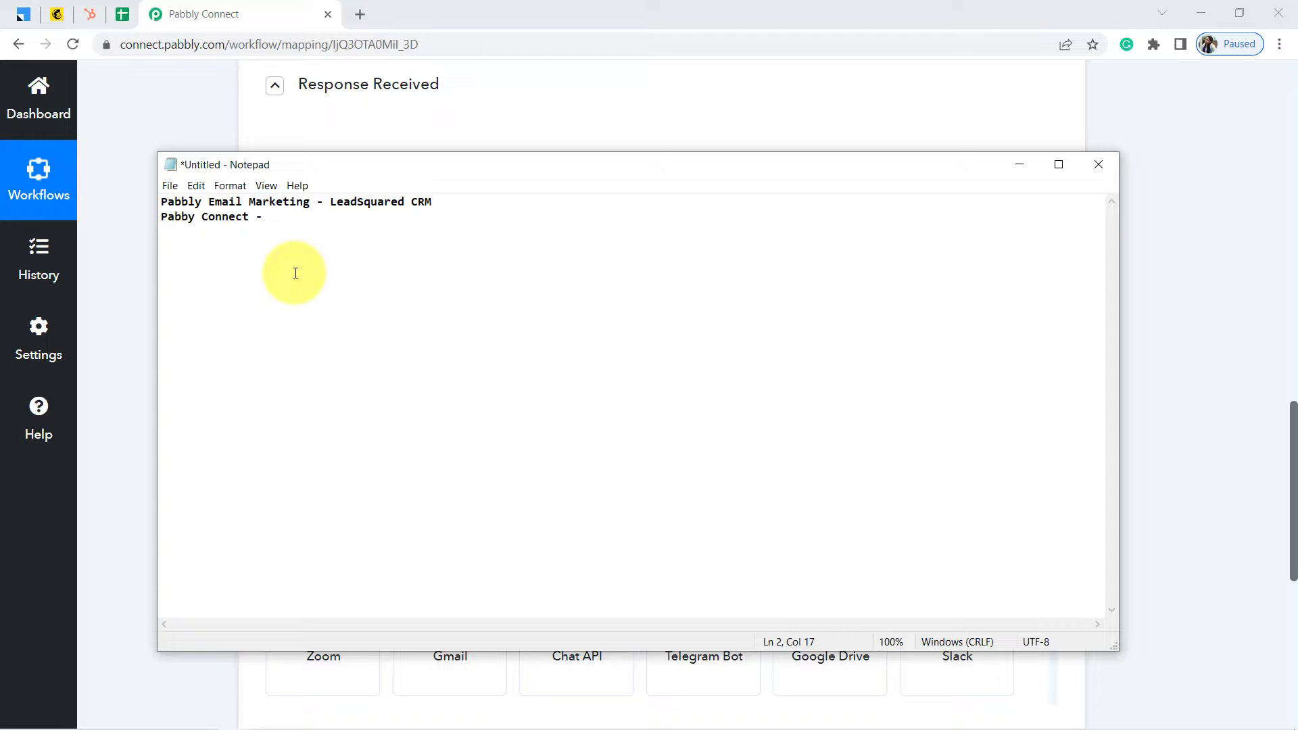
pyautogui.write('lchimp CRM')
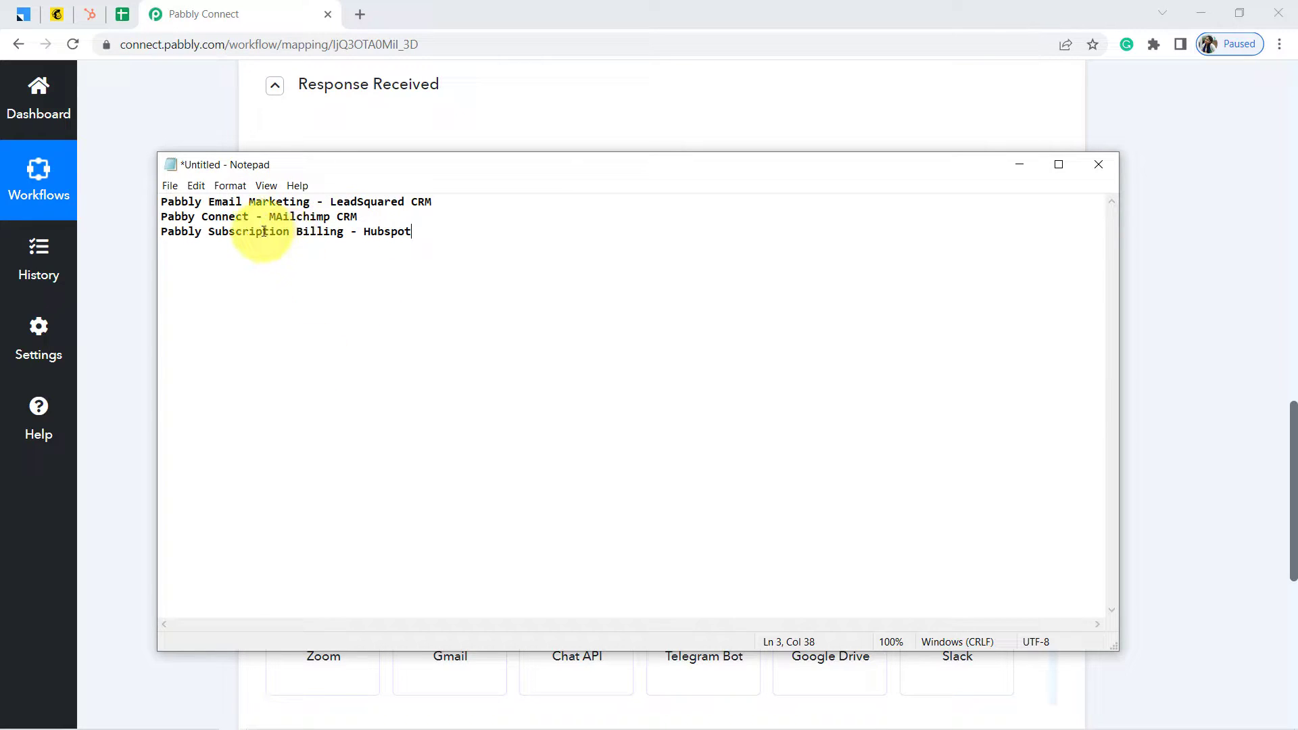
# Highlight the Pabbly Email, LeadSquared and Pabby Connect parts of the pairings while explaining them
pyautogui.click(214, 217)
pyautogui.moveTo(214, 217); pyautogui.dragTo(347, 189)
pyautogui.click(365, 201)
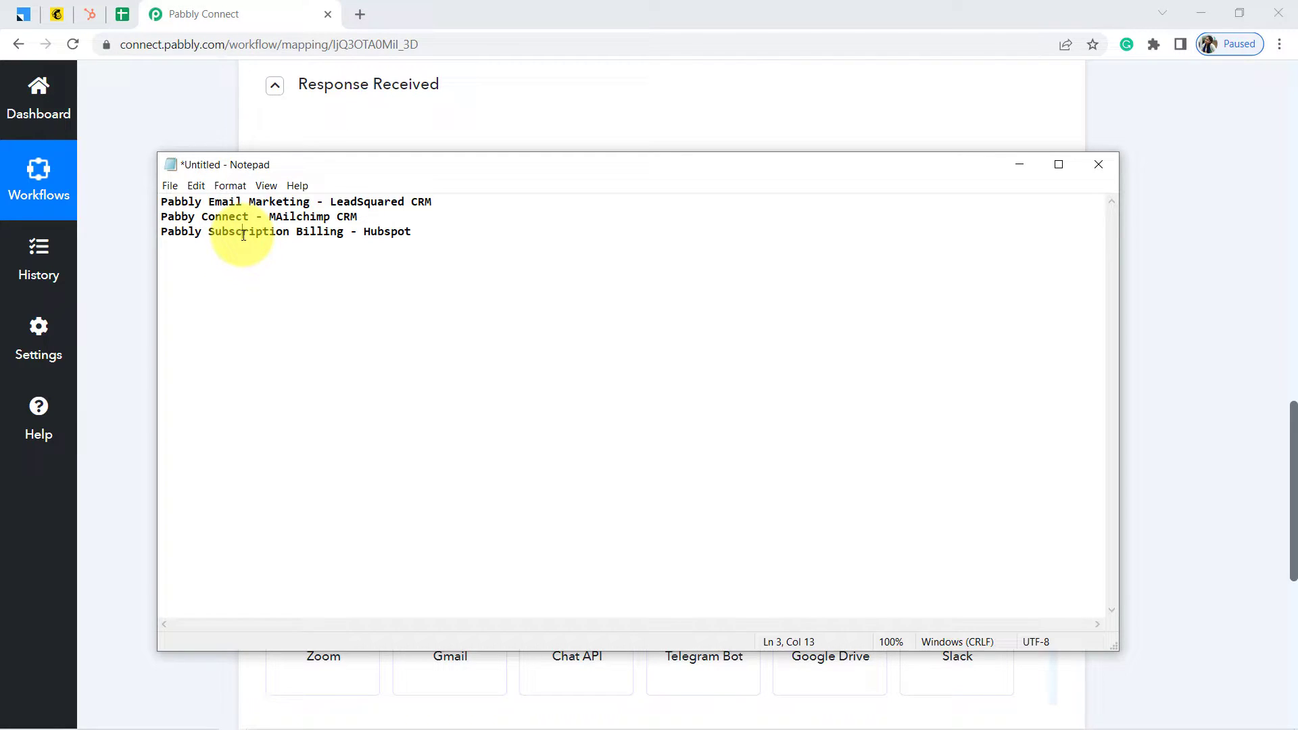
pyautogui.moveTo(188, 201); pyautogui.dragTo(246, 201)
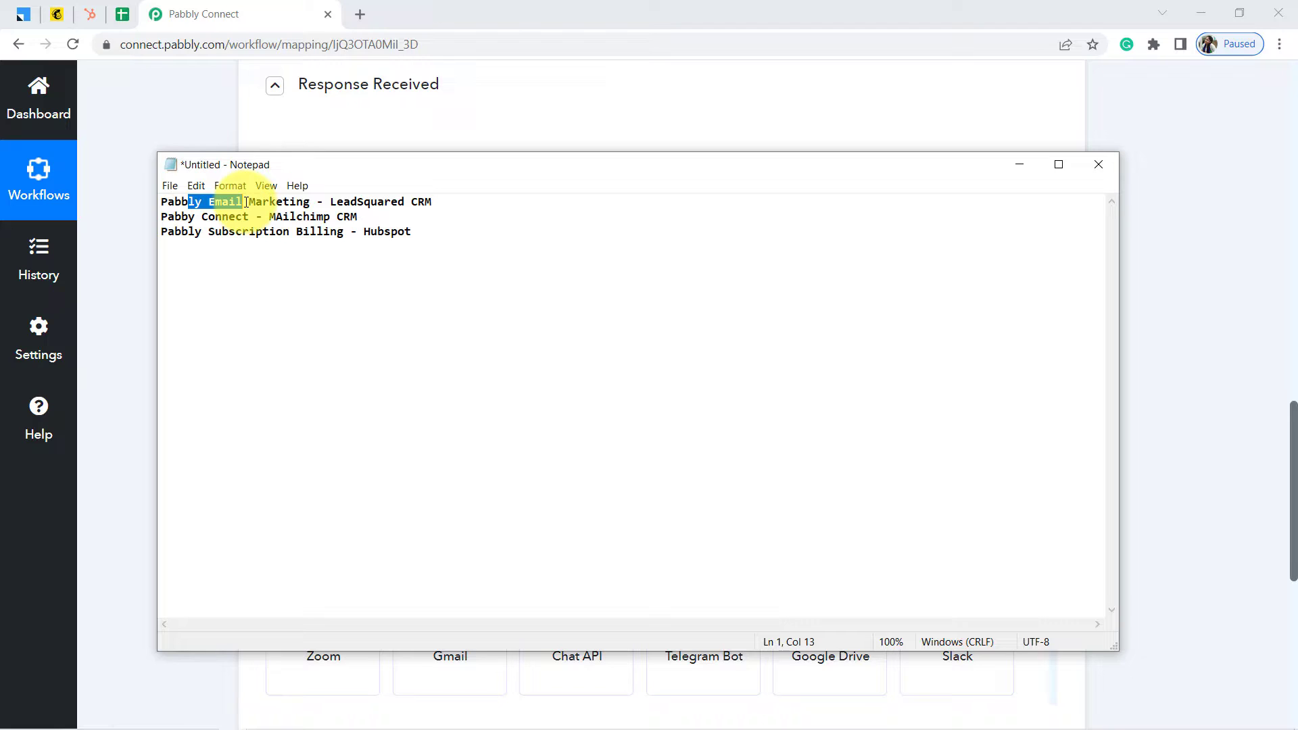
pyautogui.moveTo(357, 202); pyautogui.dragTo(395, 202)
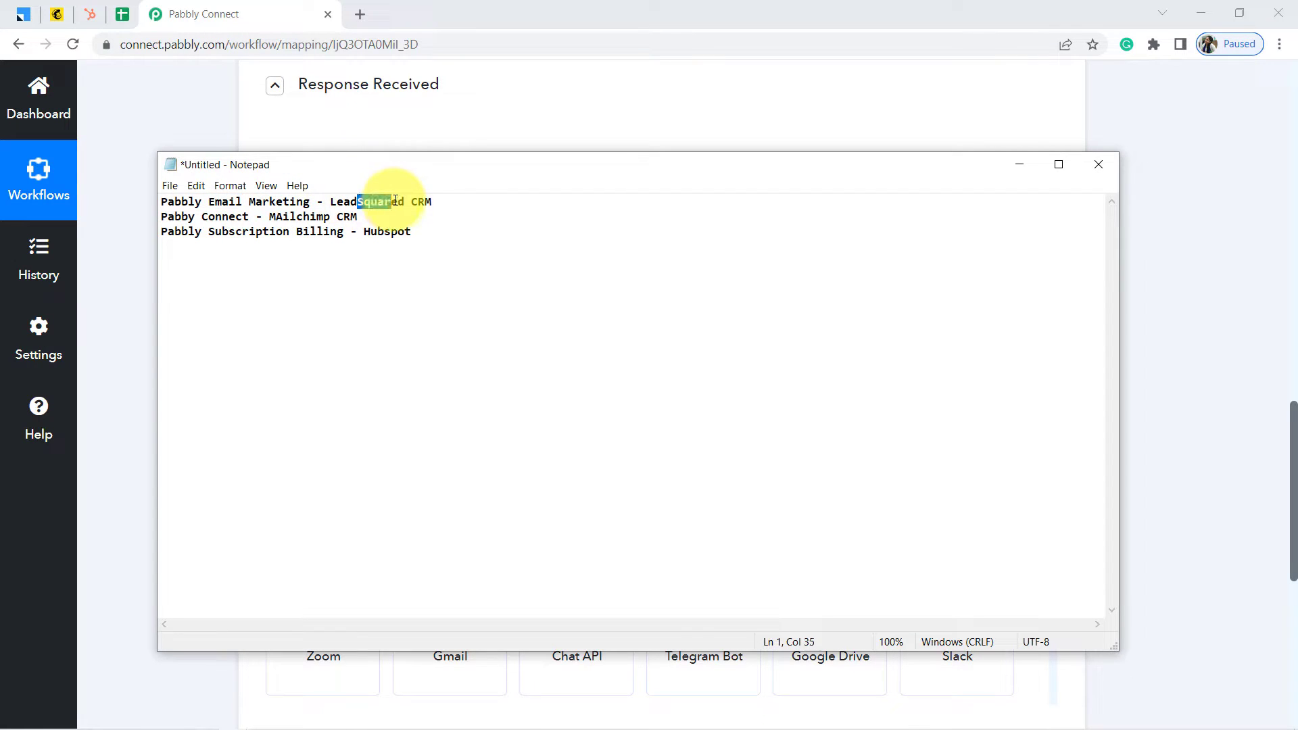
pyautogui.moveTo(189, 216); pyautogui.dragTo(366, 218)
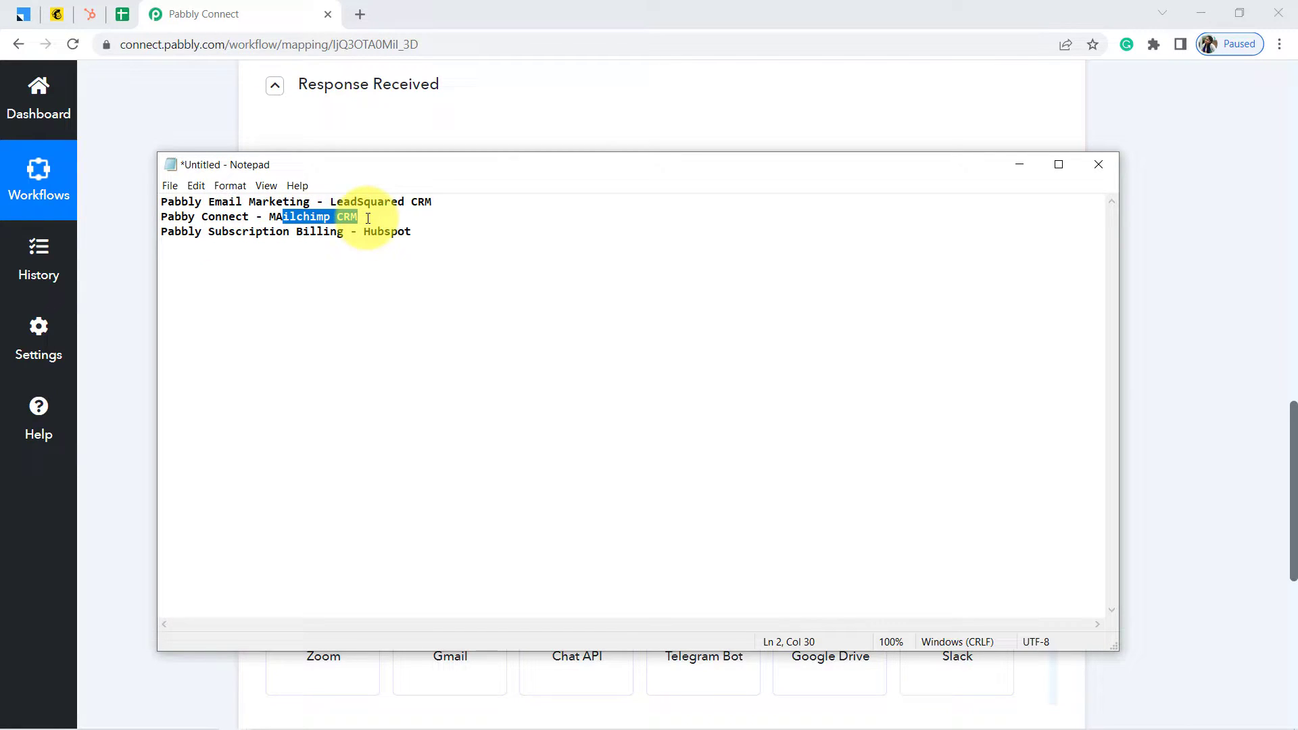
pyautogui.click(200, 231)
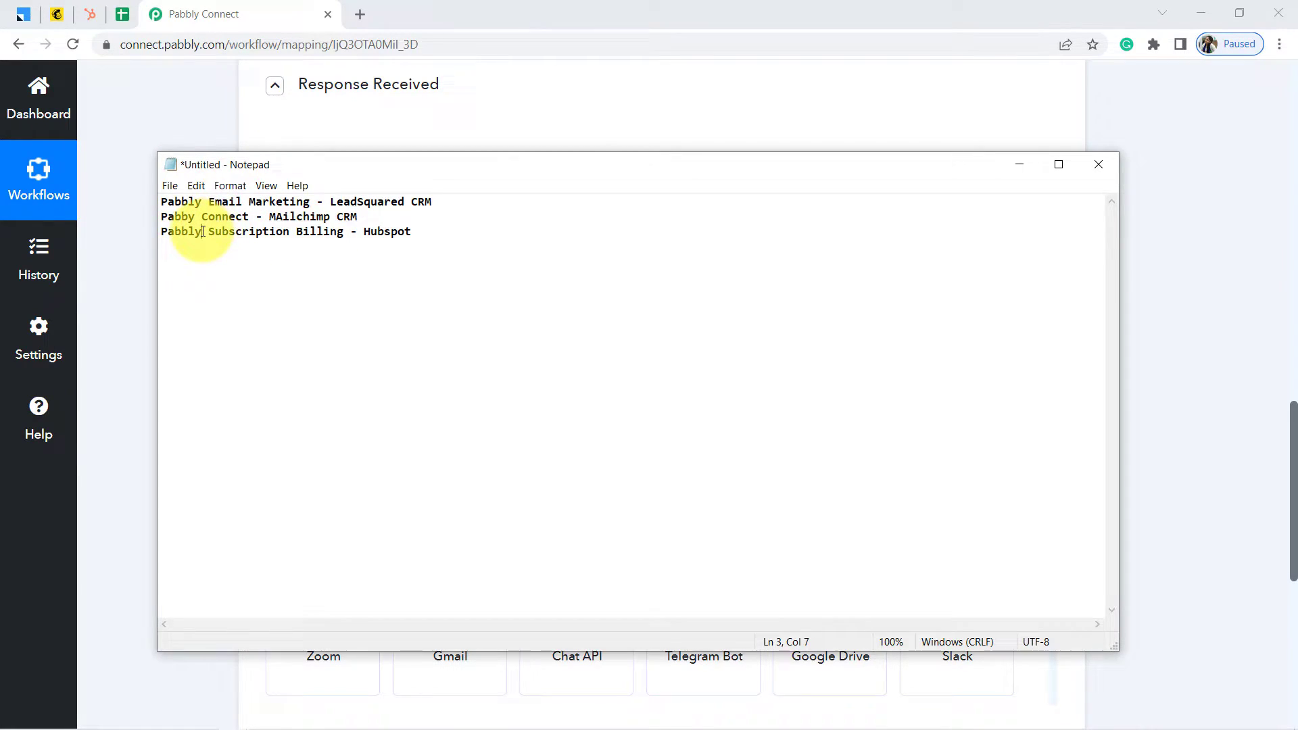
pyautogui.click(128, 224)
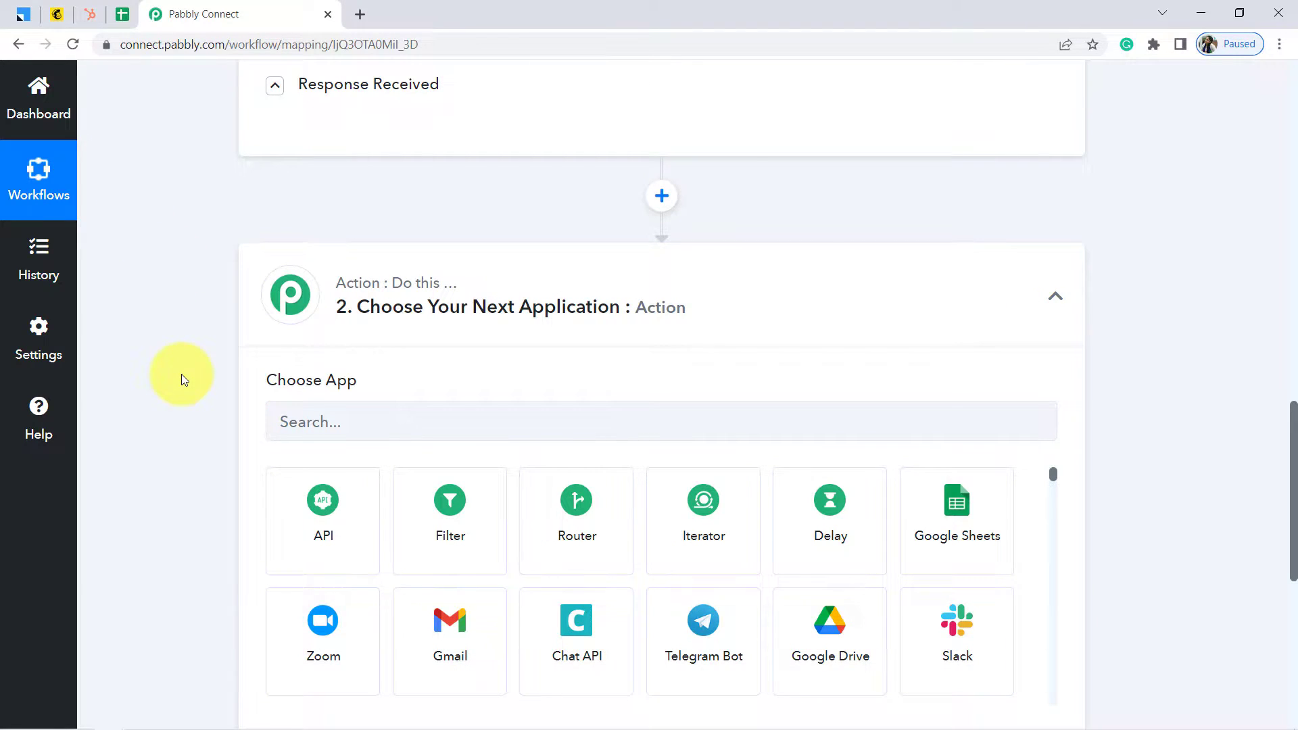
# Choose Router by Pabbly as the action step and add Route 3
pyautogui.scroll(-1, 181, 375)
pyautogui.click(589, 449)
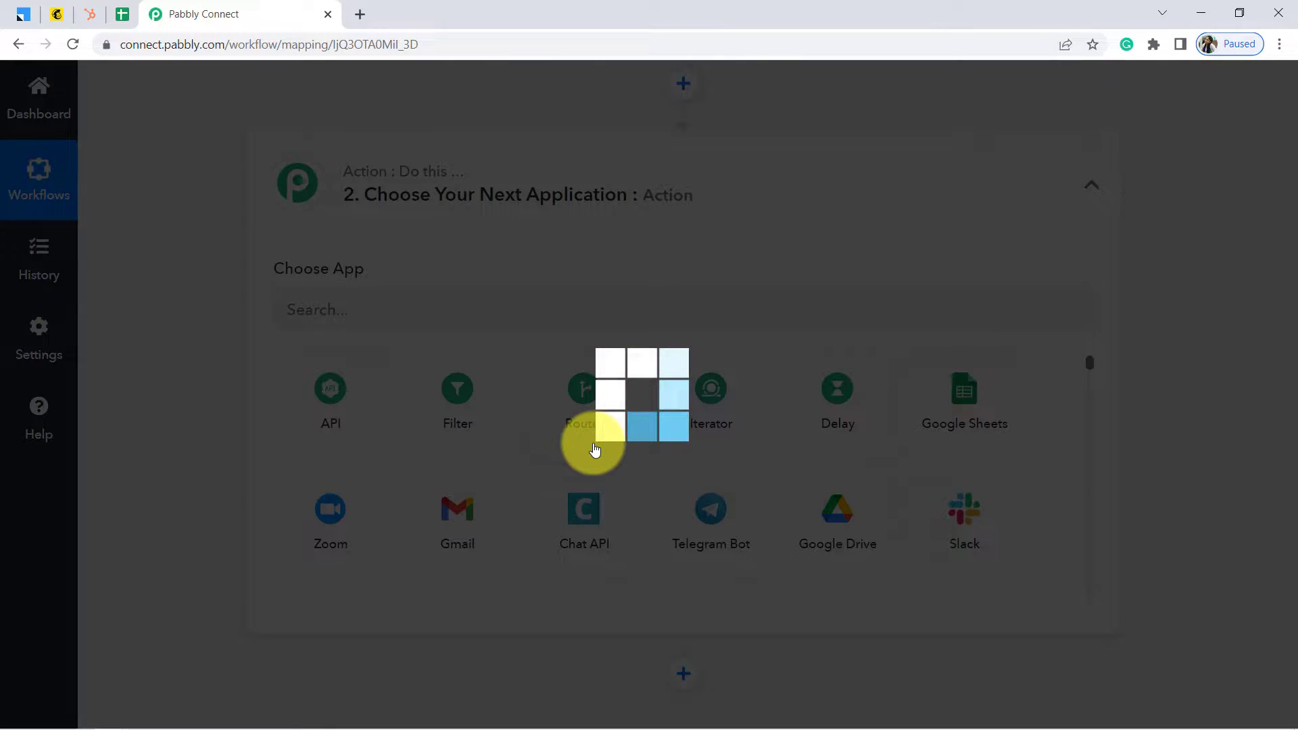
pyautogui.scroll(-1, 161, 325)
pyautogui.scroll(-2, 161, 324)
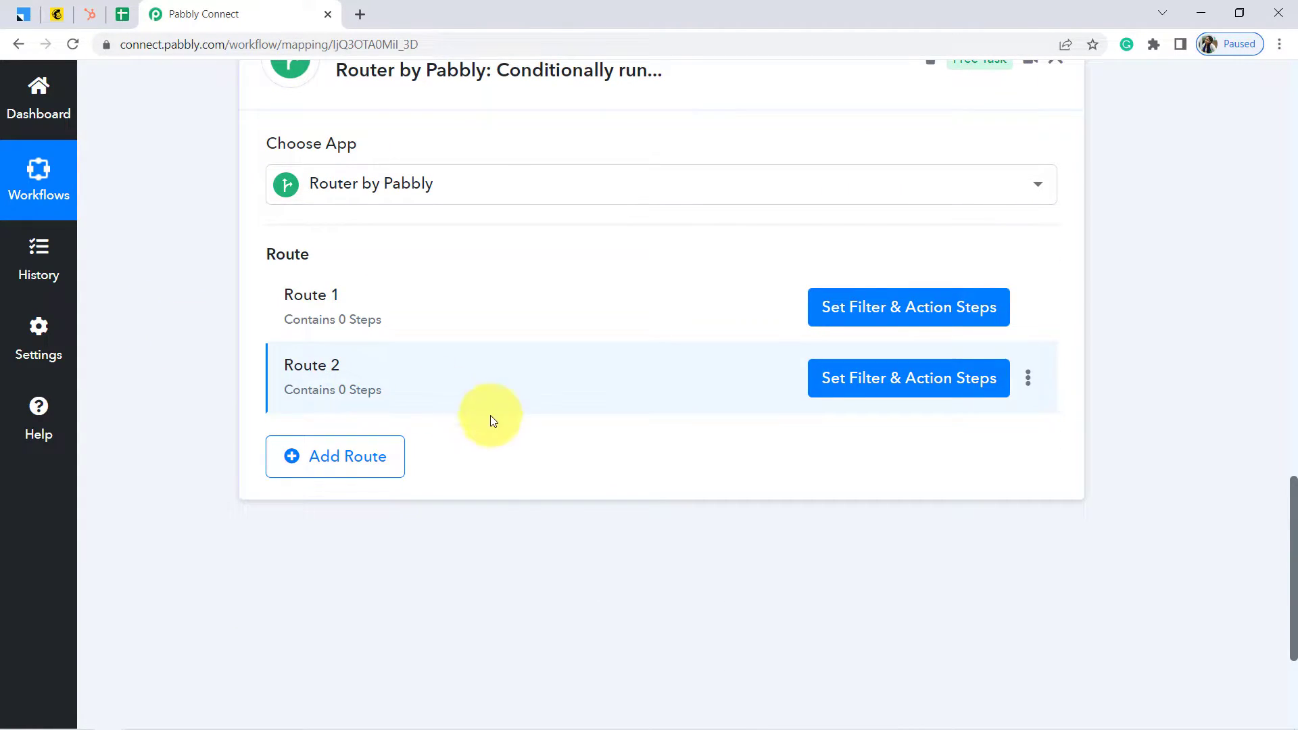
pyautogui.click(343, 467)
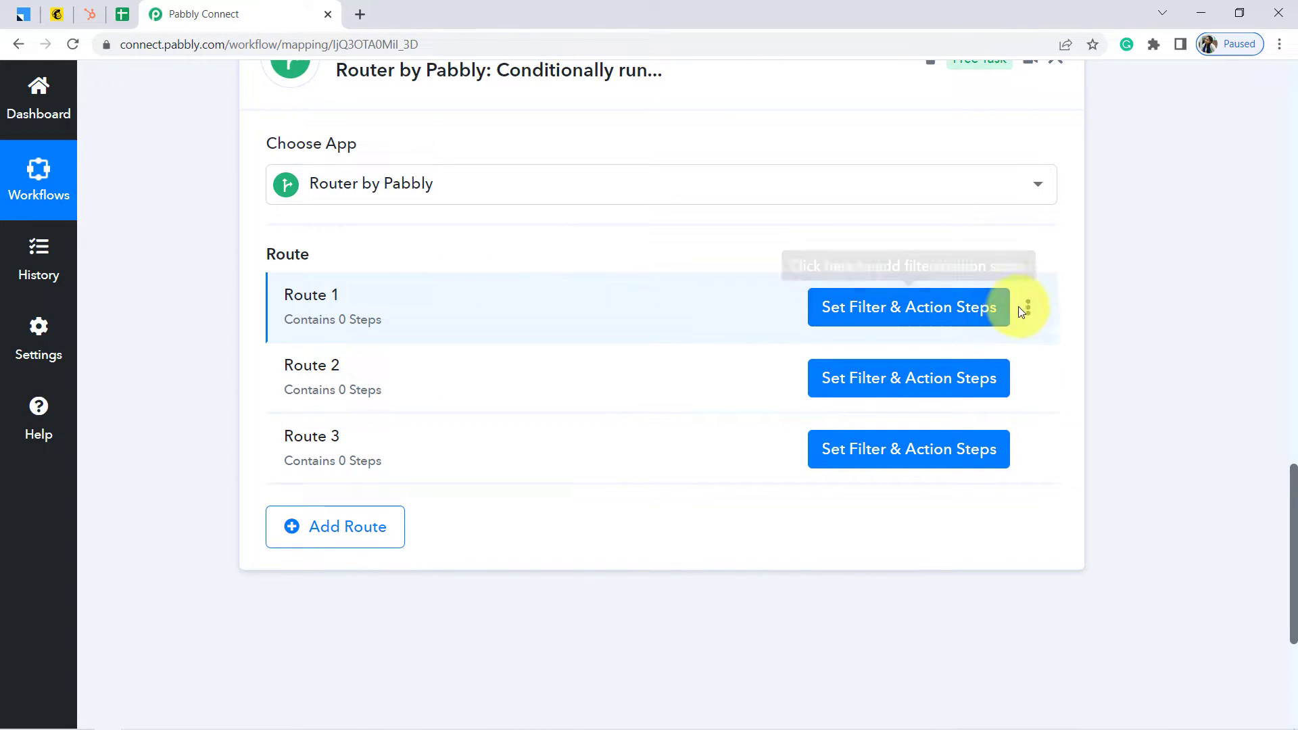
# Rename Route 1 to 'Pabbly Email Marketing to LeadSquared'
pyautogui.click(1029, 311)
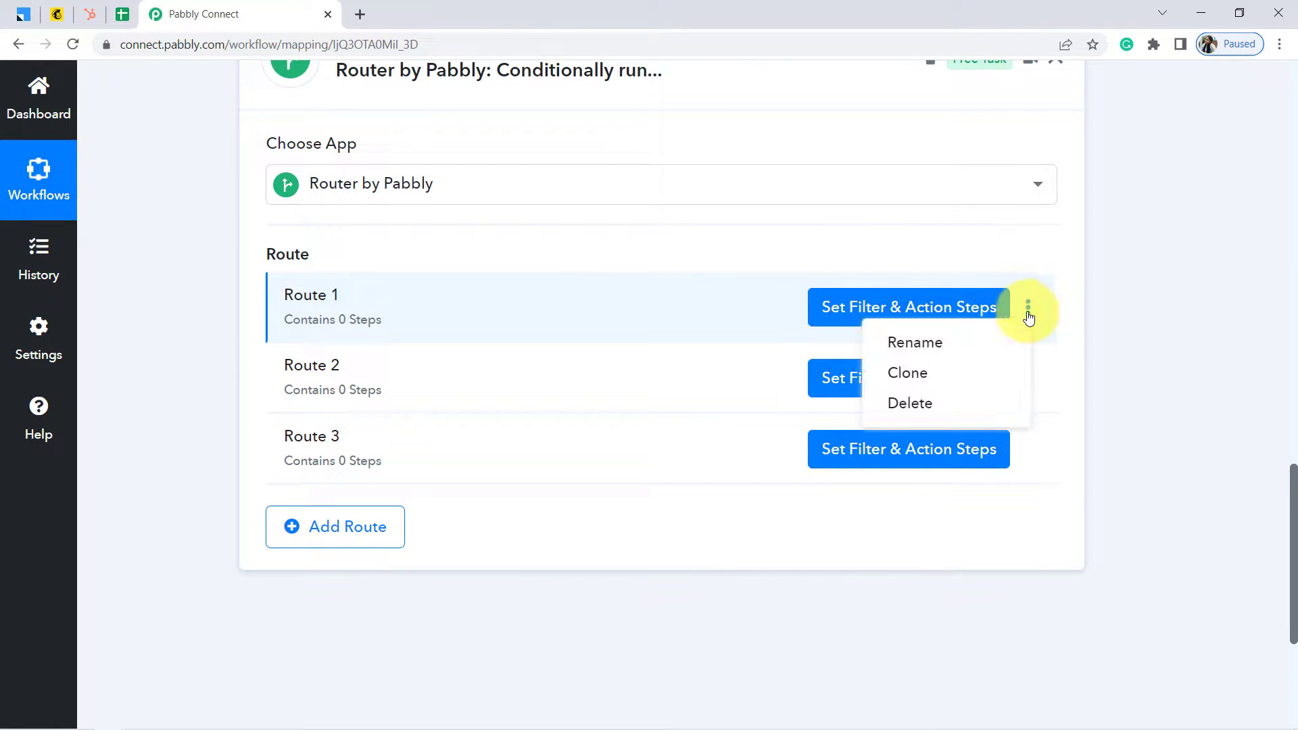
pyautogui.click(893, 353)
pyautogui.hotkey('ctrl', 'a')
pyautogui.press('BackSpace')
pyautogui.write('Pabbly')
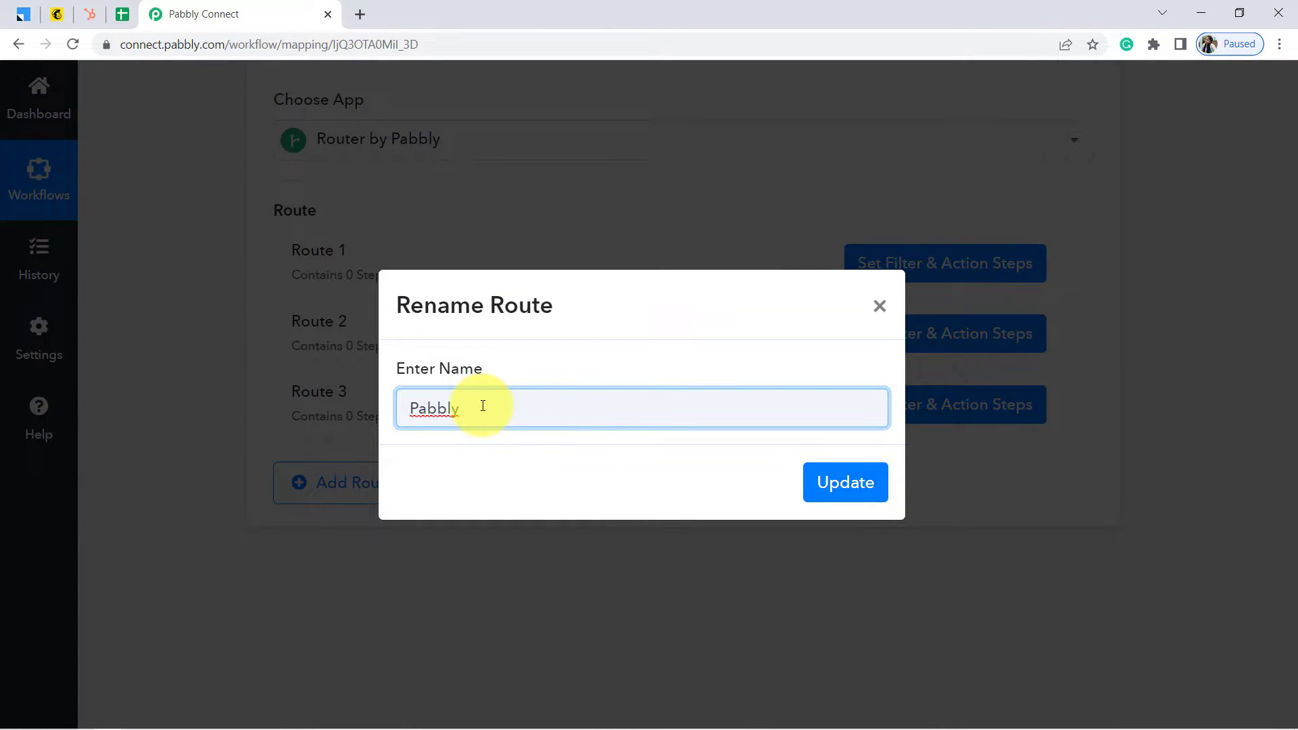
pyautogui.write(' Email Makreting to LeadSquared')
pyautogui.click(844, 479)
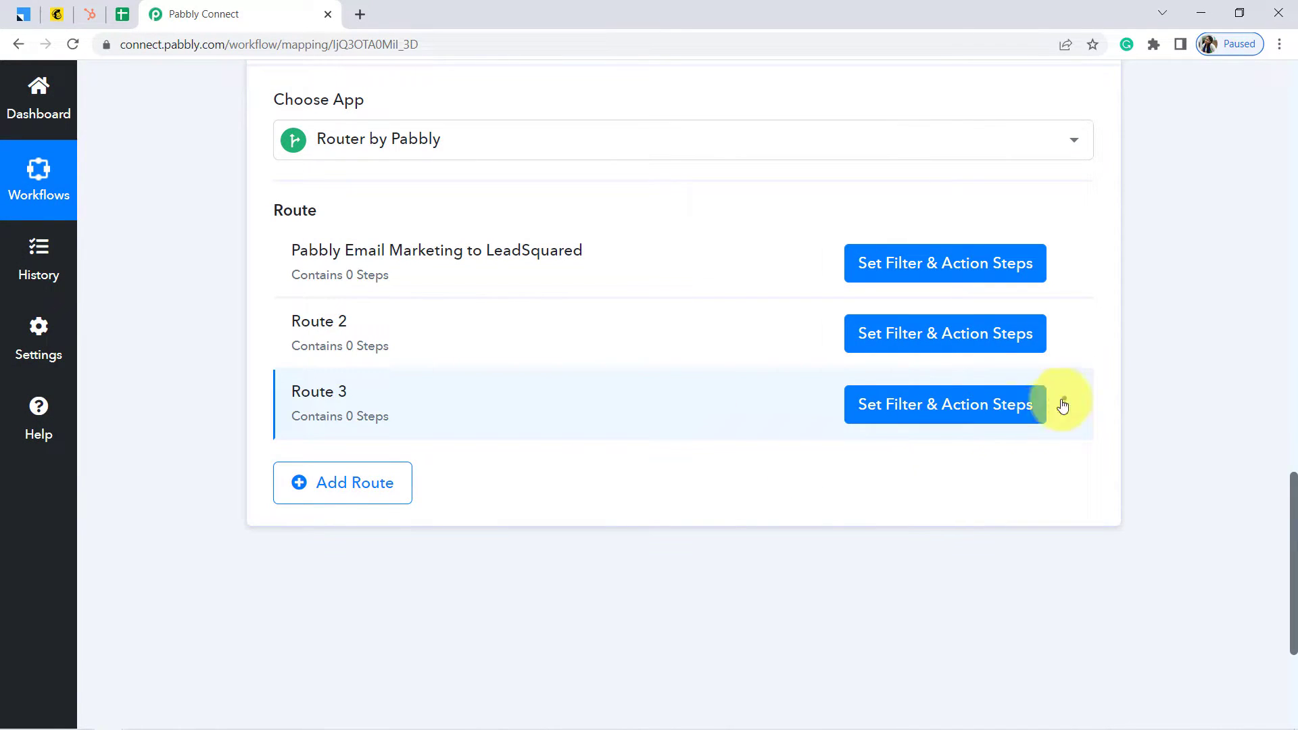
# Rename Route 2 to 'Pabbly Connect to Mailchimp' and Route 3 to 'Pabbly Subscription Billing to Hubspot'
pyautogui.click(1065, 341)
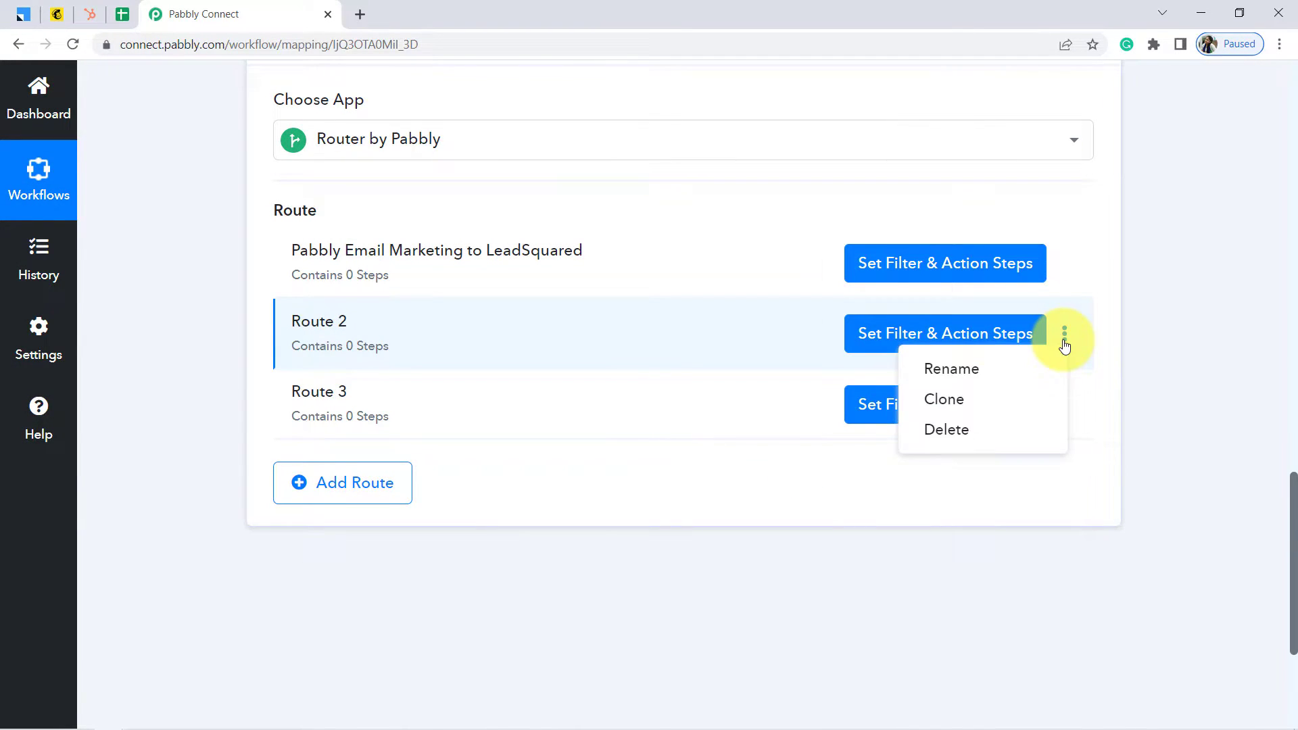
pyautogui.click(950, 368)
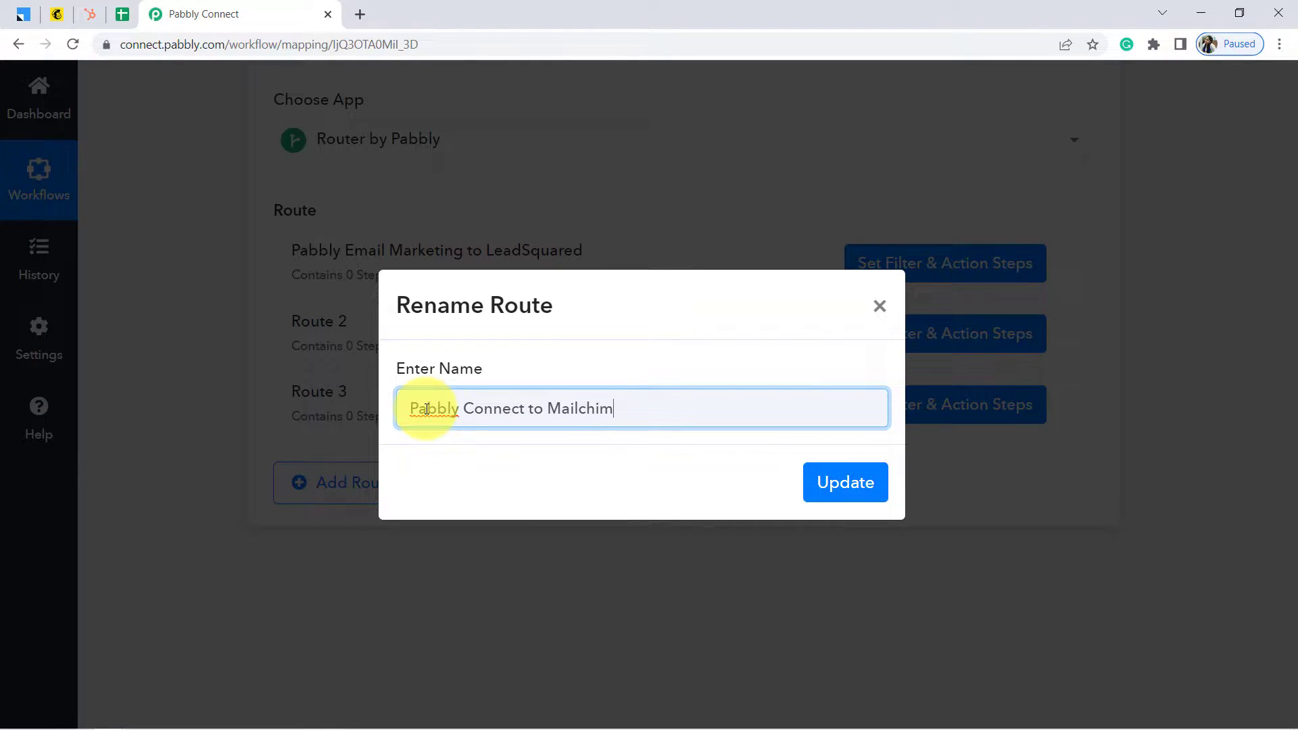
pyautogui.click(841, 484)
pyautogui.click(1065, 405)
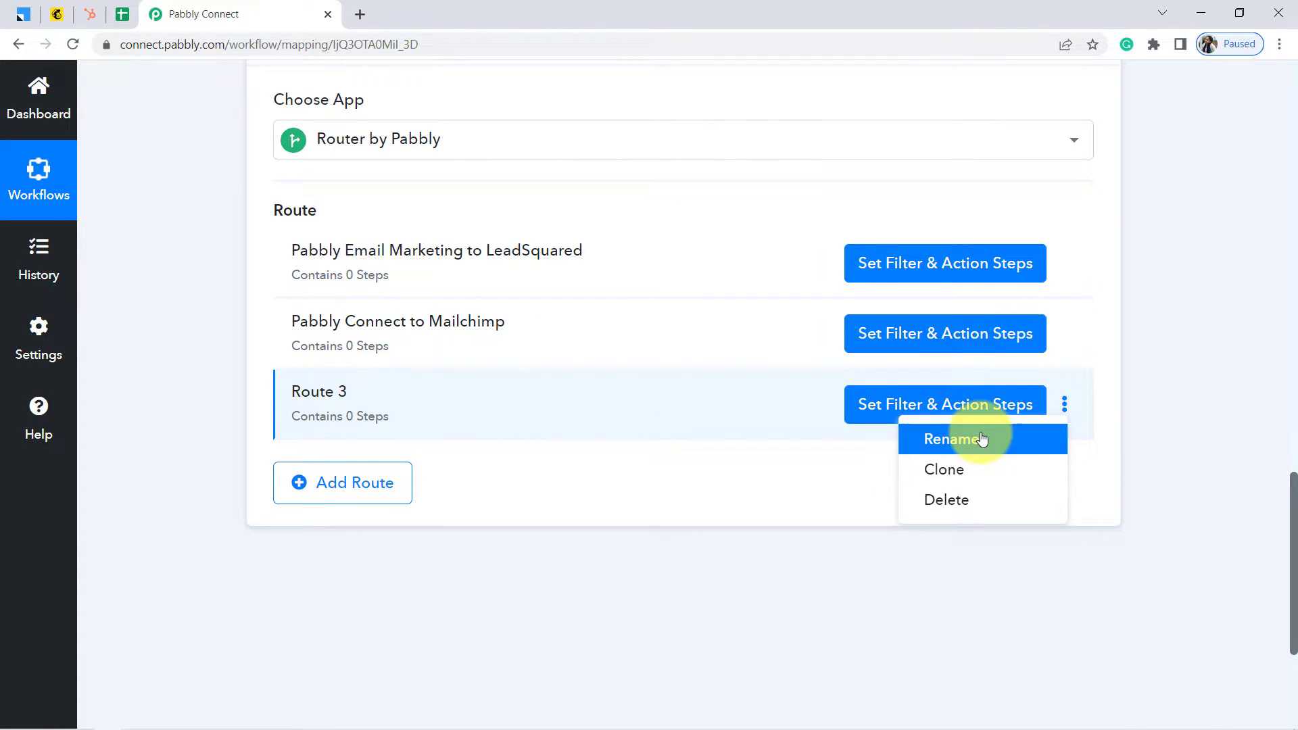
pyautogui.click(982, 439)
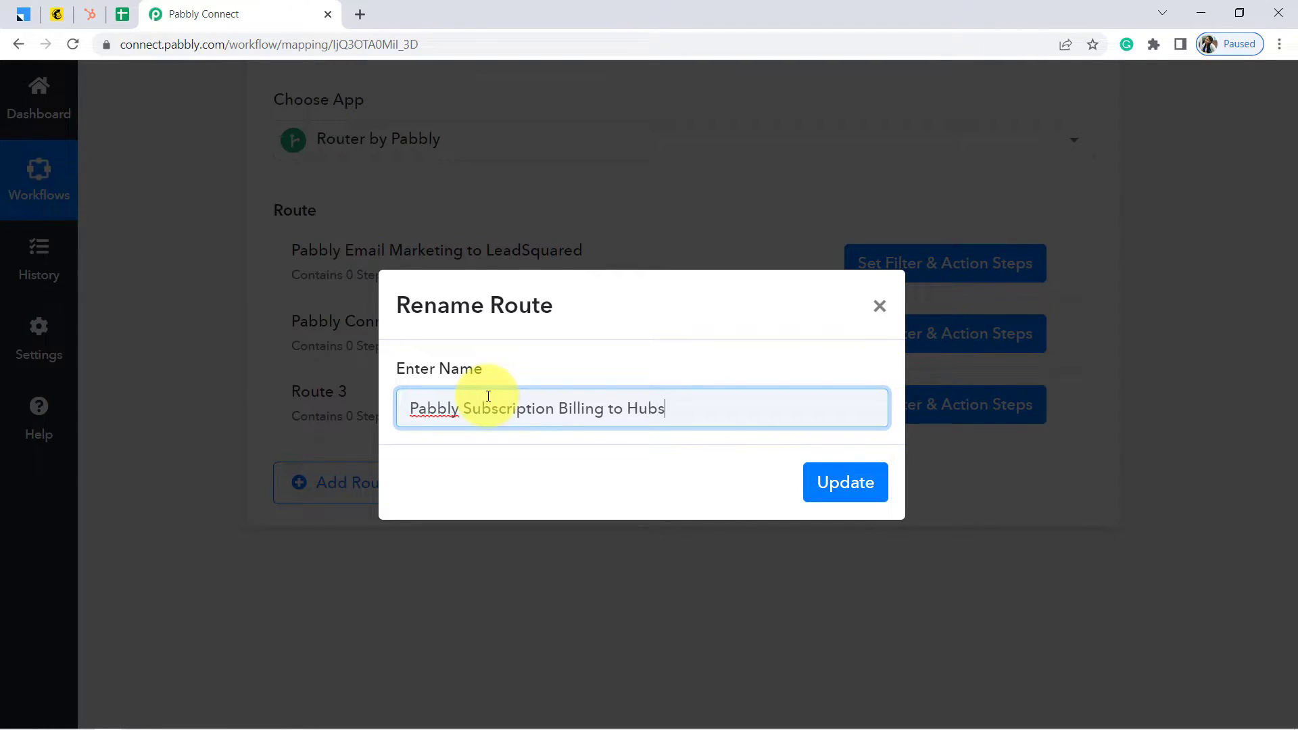
pyautogui.write('pot')
pyautogui.press('Return')
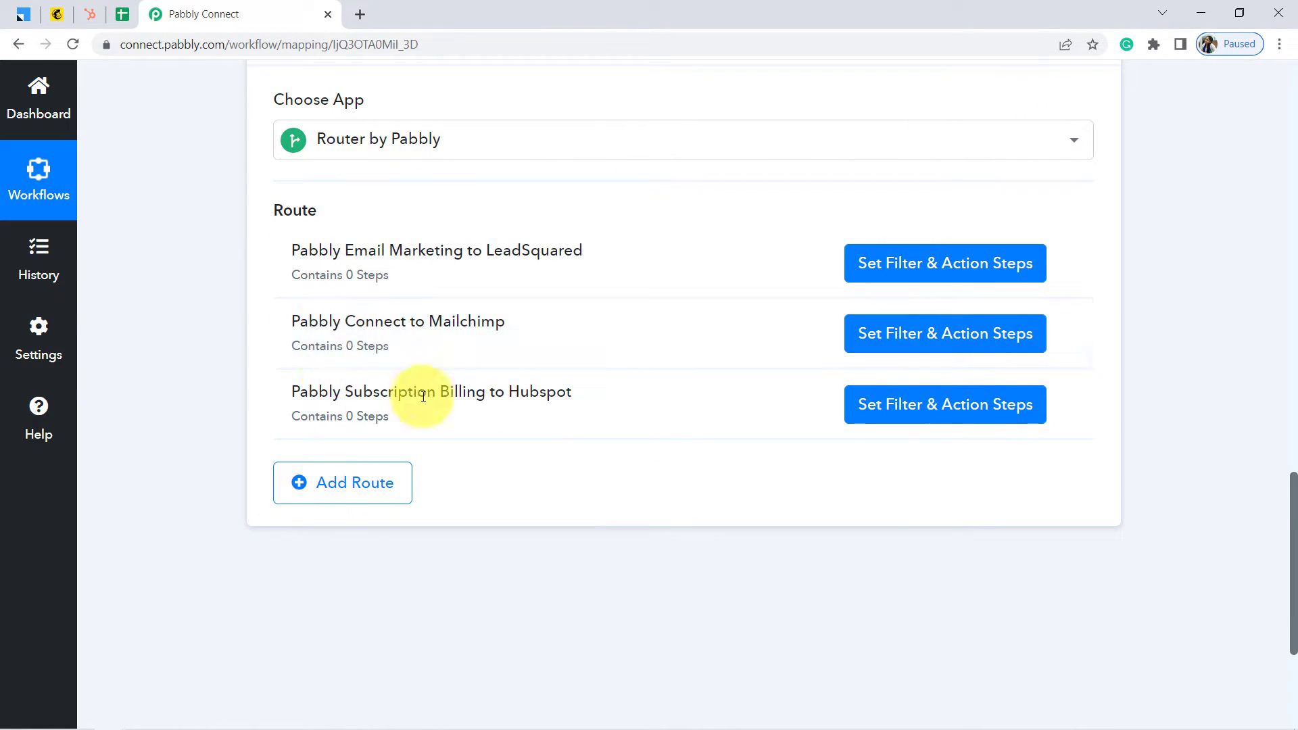
# Start the LeadSquared route's filter on the Google Sheets trigger's SheetName field
pyautogui.scroll(10, 148, 284)
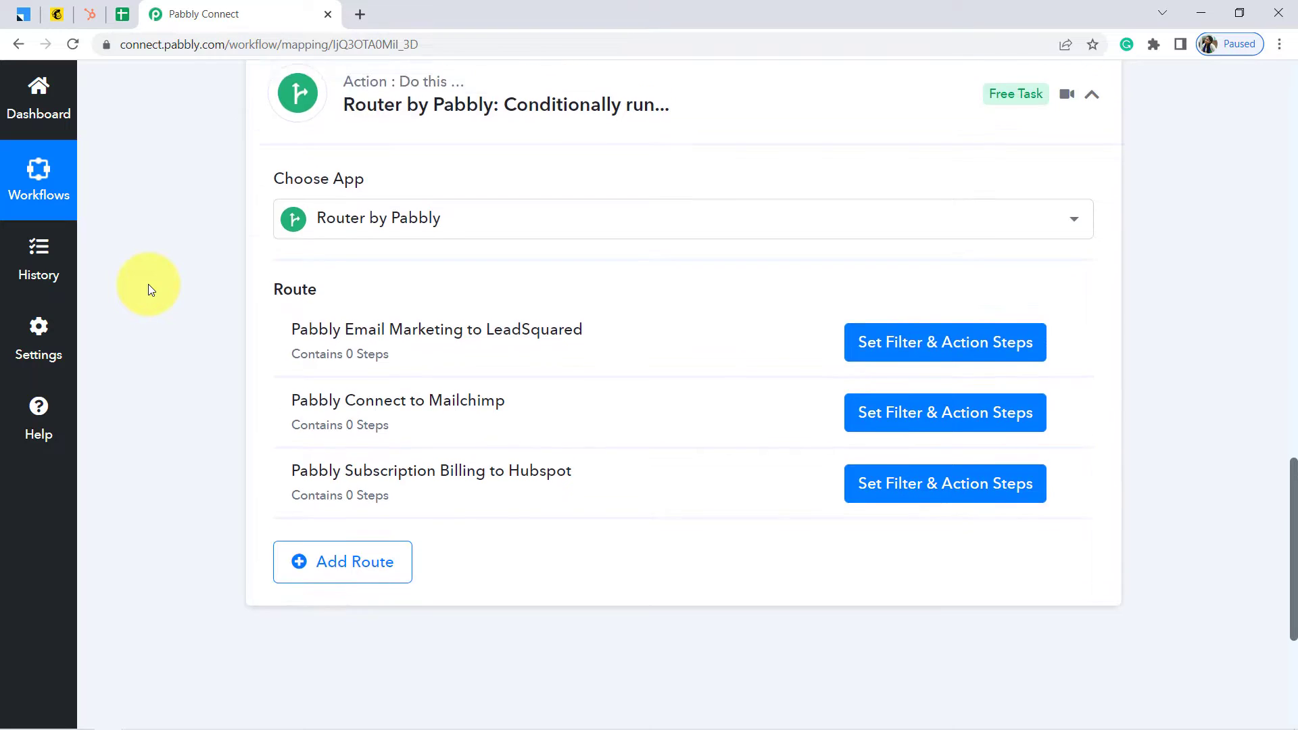
pyautogui.scroll(-4, 148, 284)
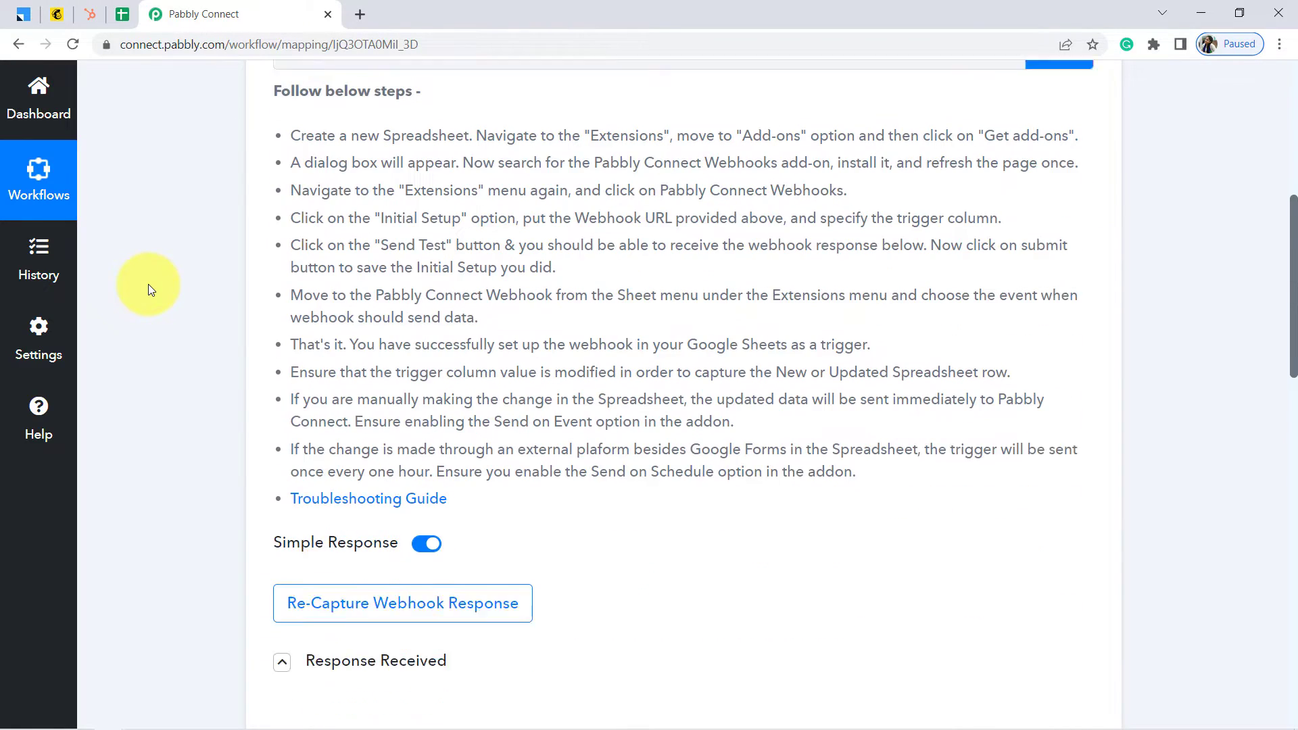
pyautogui.scroll(-4, 148, 284)
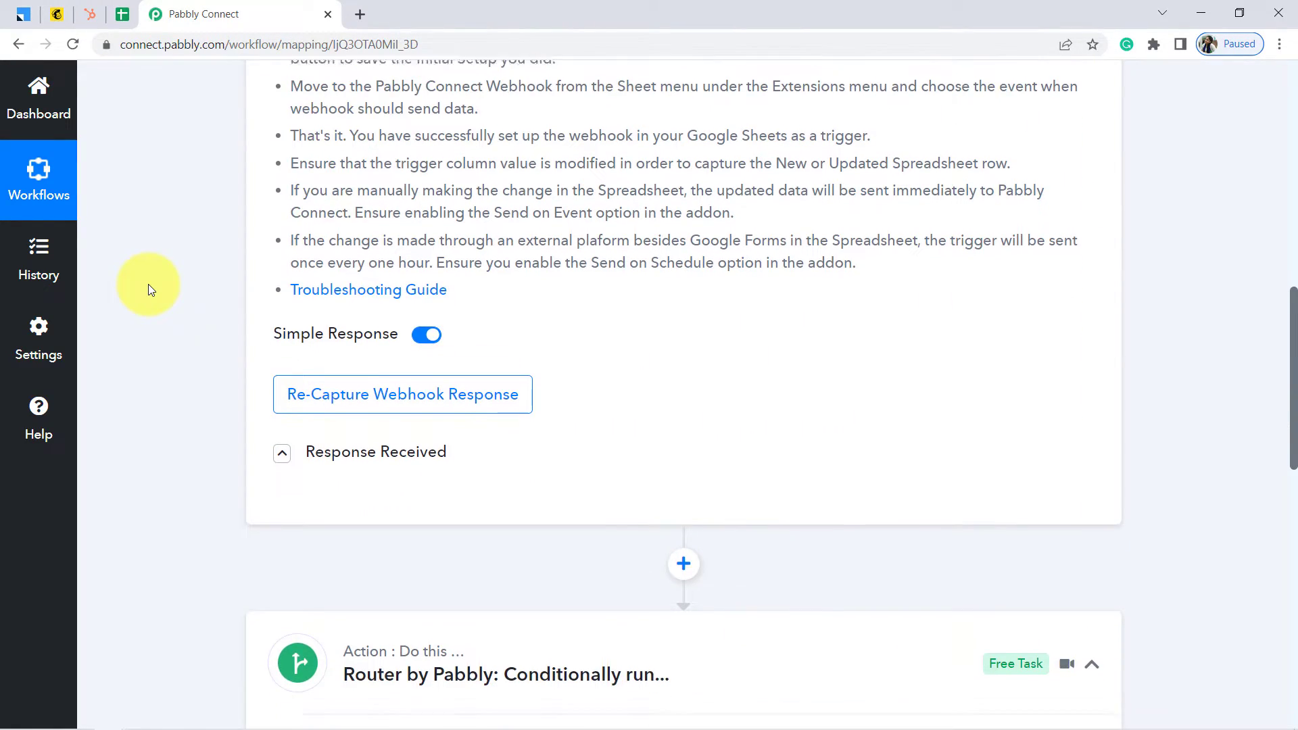
pyautogui.scroll(-8, 150, 289)
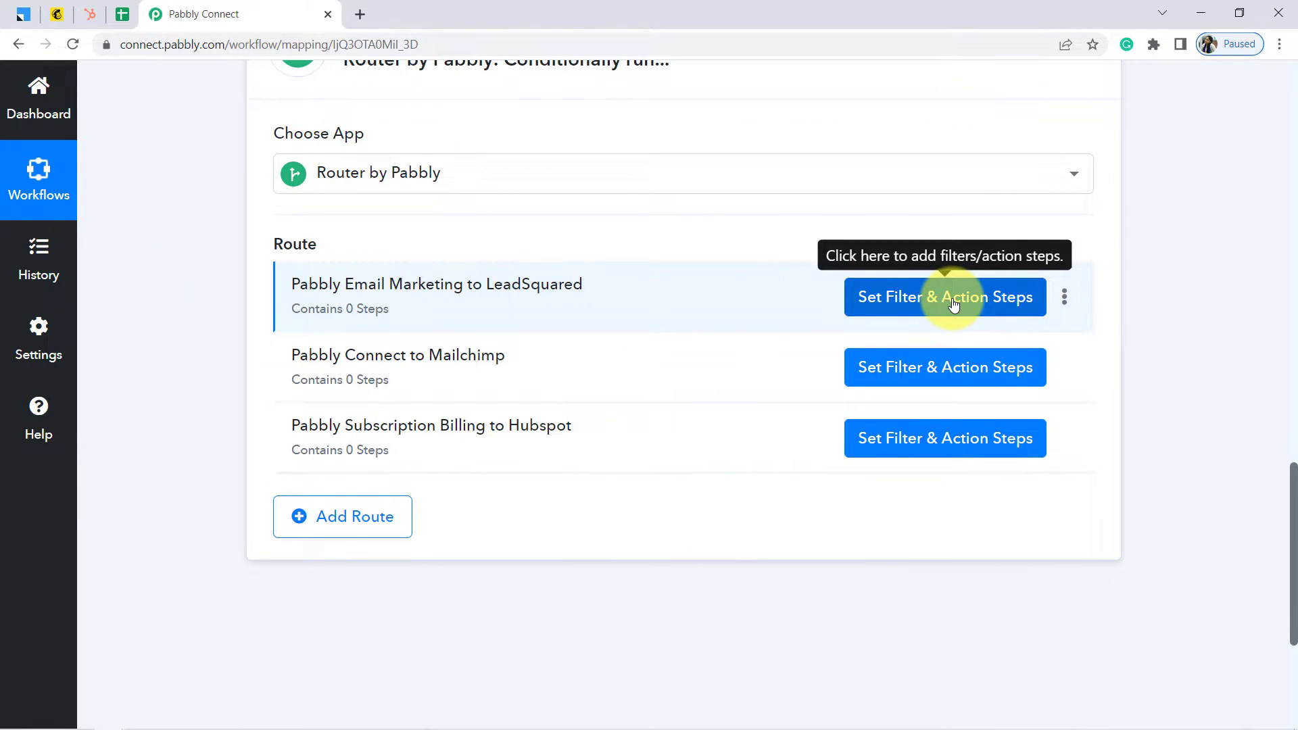
pyautogui.click(953, 306)
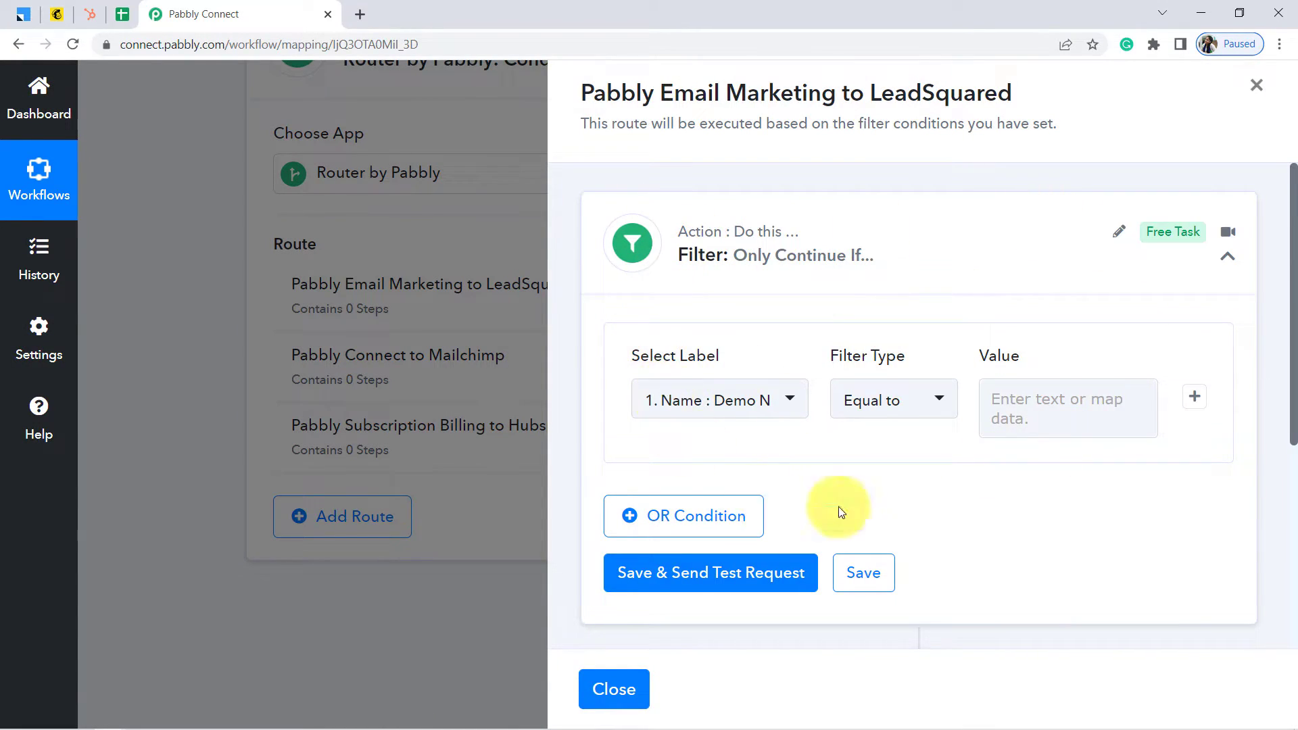
pyautogui.click(764, 406)
pyautogui.click(946, 505)
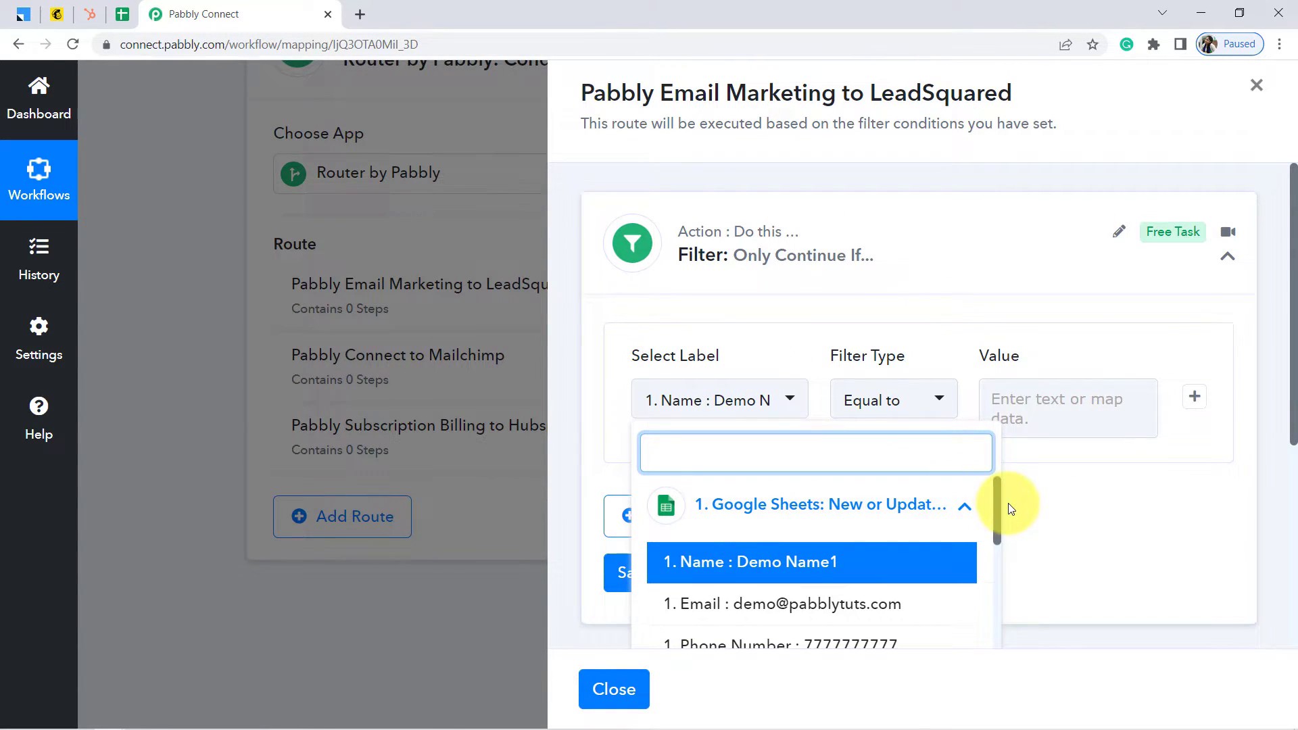
pyautogui.moveTo(995, 499); pyautogui.dragTo(995, 501)
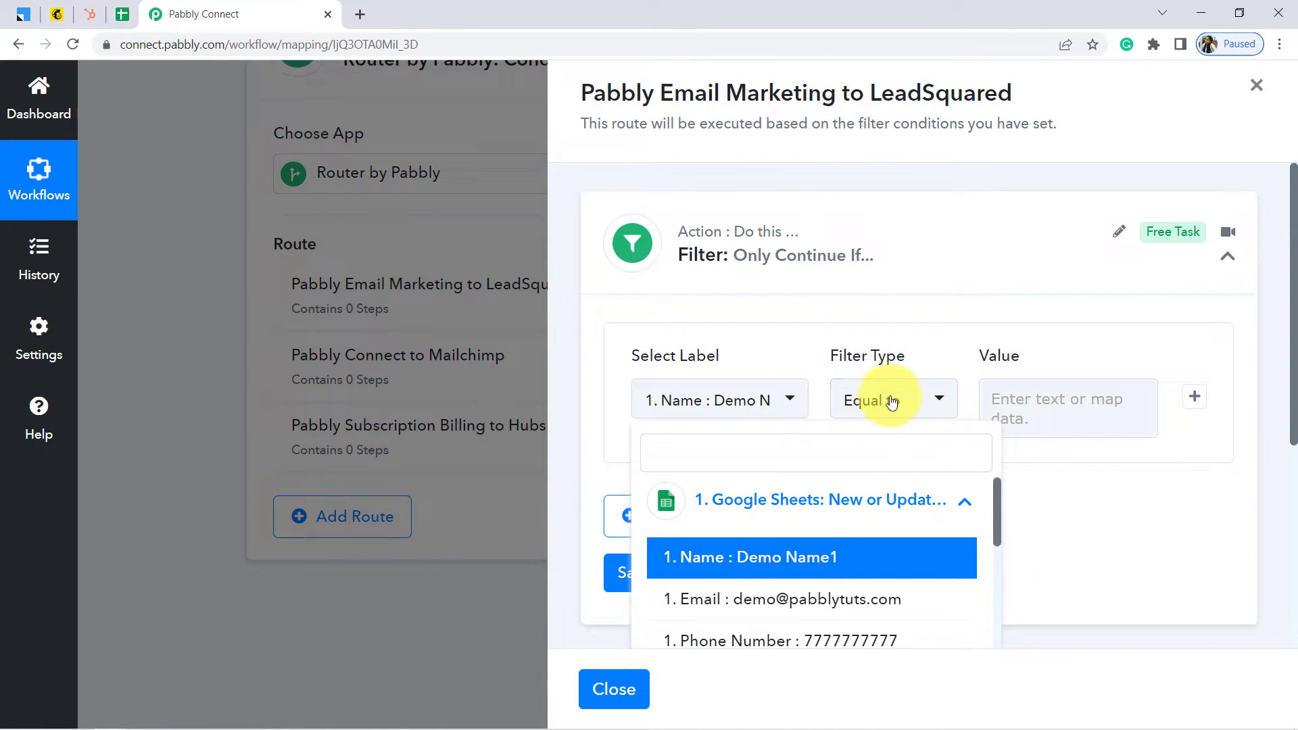
pyautogui.moveTo(995, 509); pyautogui.dragTo(1001, 587)
pyautogui.click(743, 572)
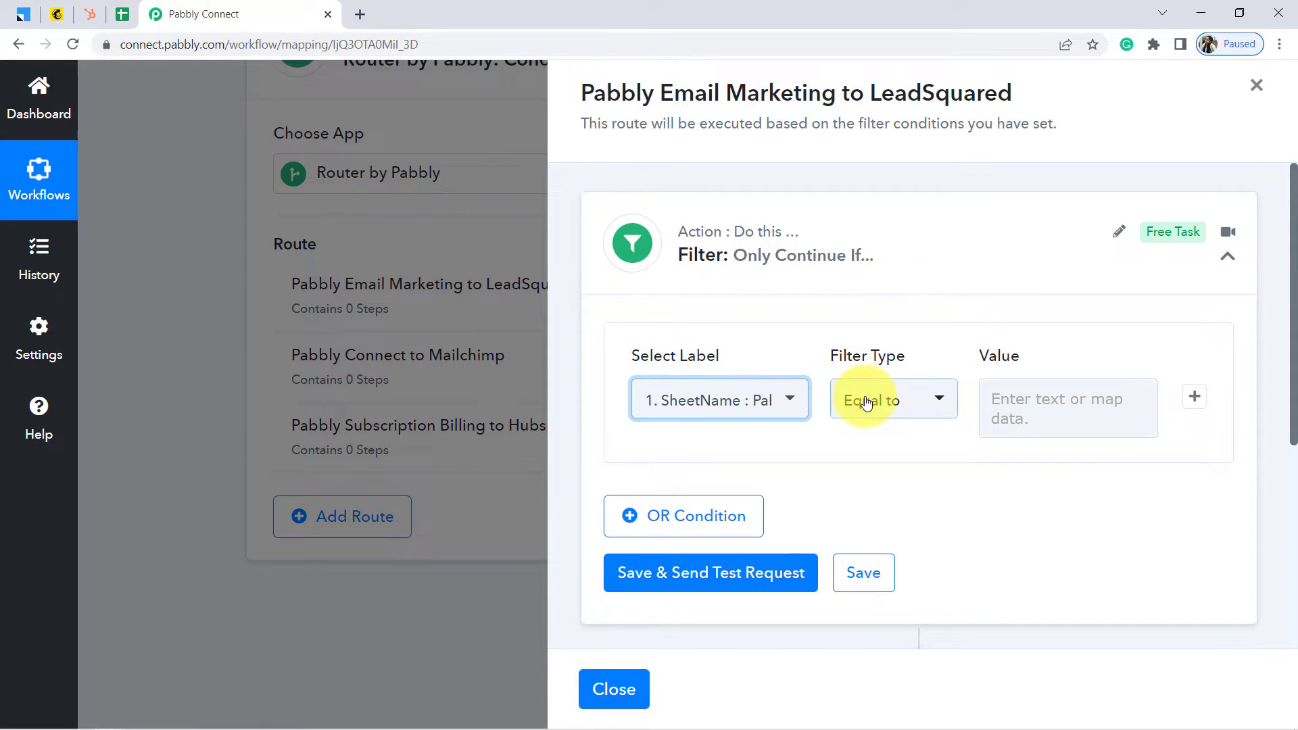
# Set the filter to SheetName equals 'Pabbly Email Marketing', test and save it
pyautogui.click(999, 406)
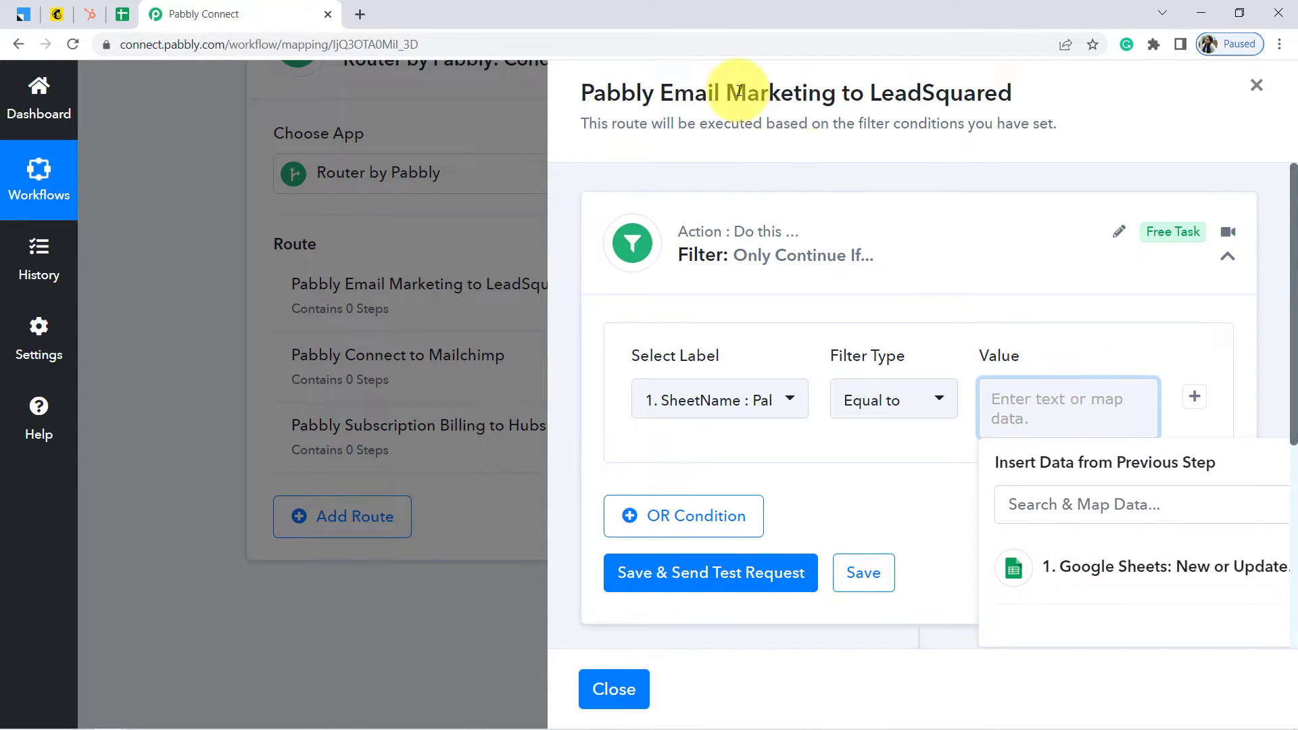
pyautogui.moveTo(585, 97); pyautogui.dragTo(837, 104)
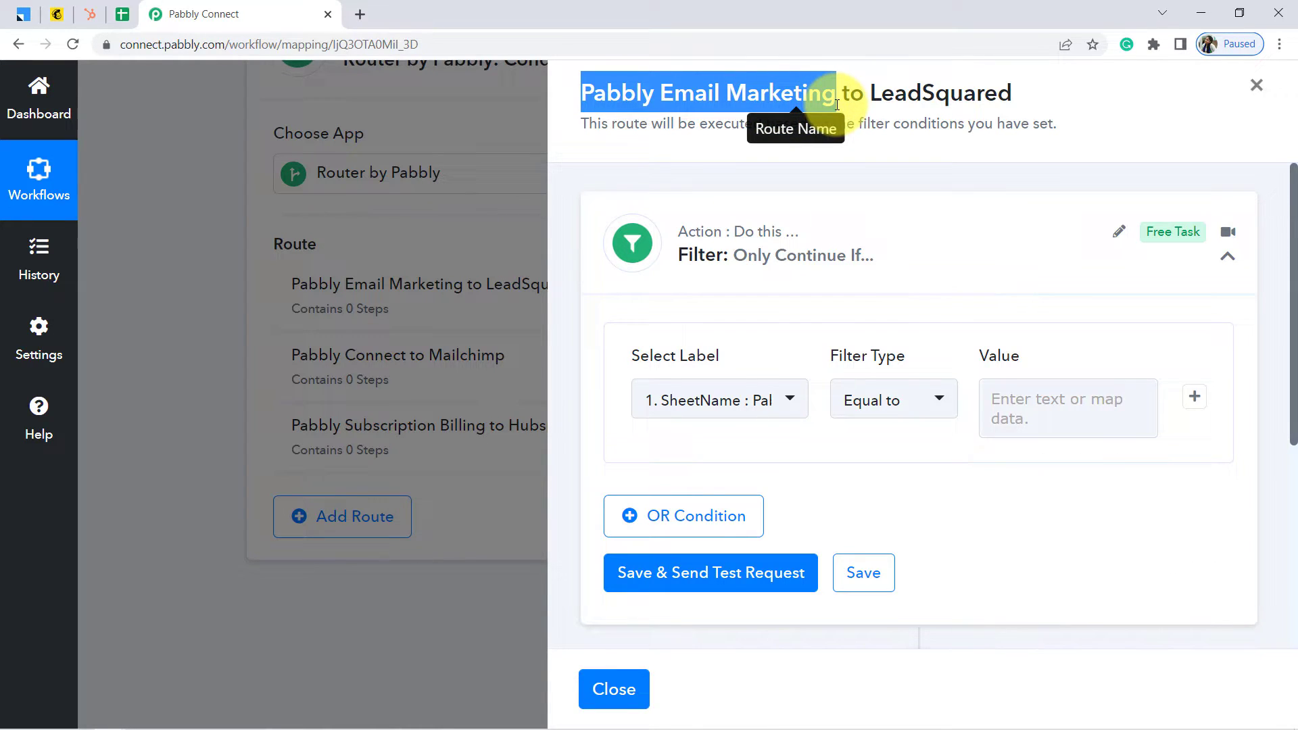
pyautogui.click(1057, 408)
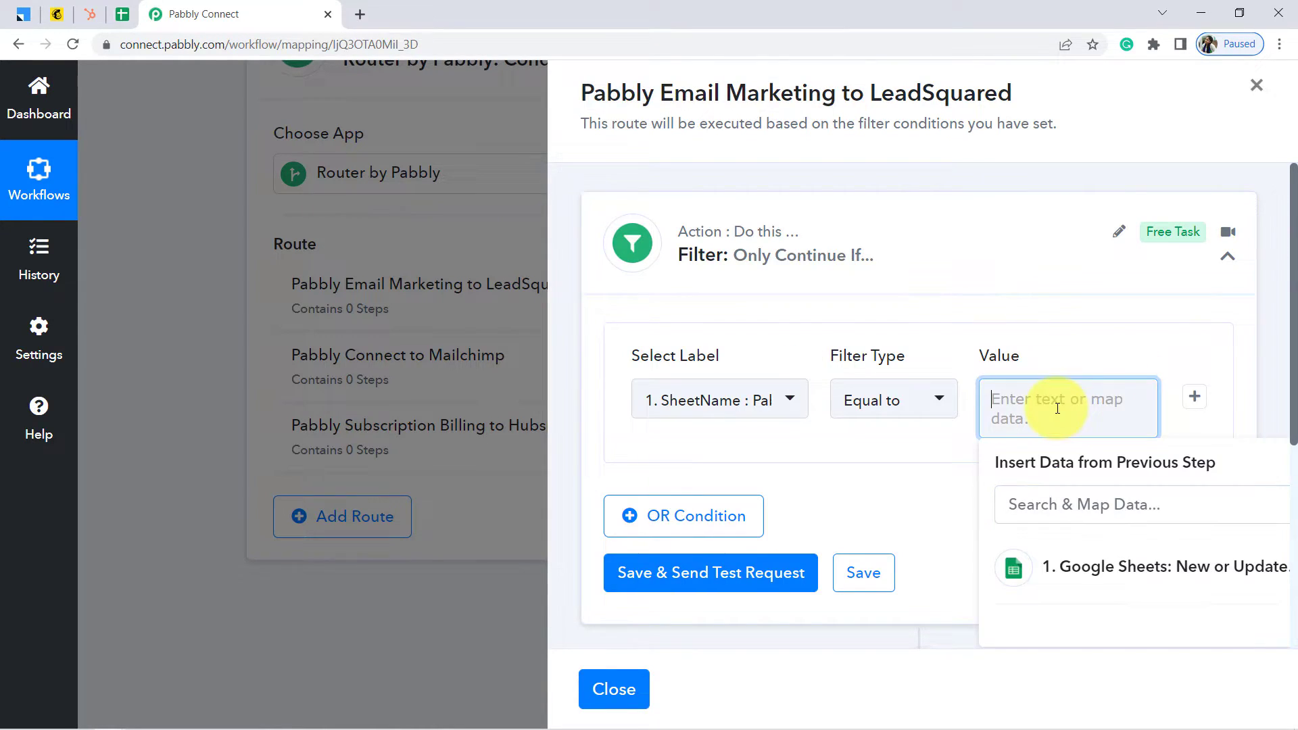
pyautogui.click(122, 15)
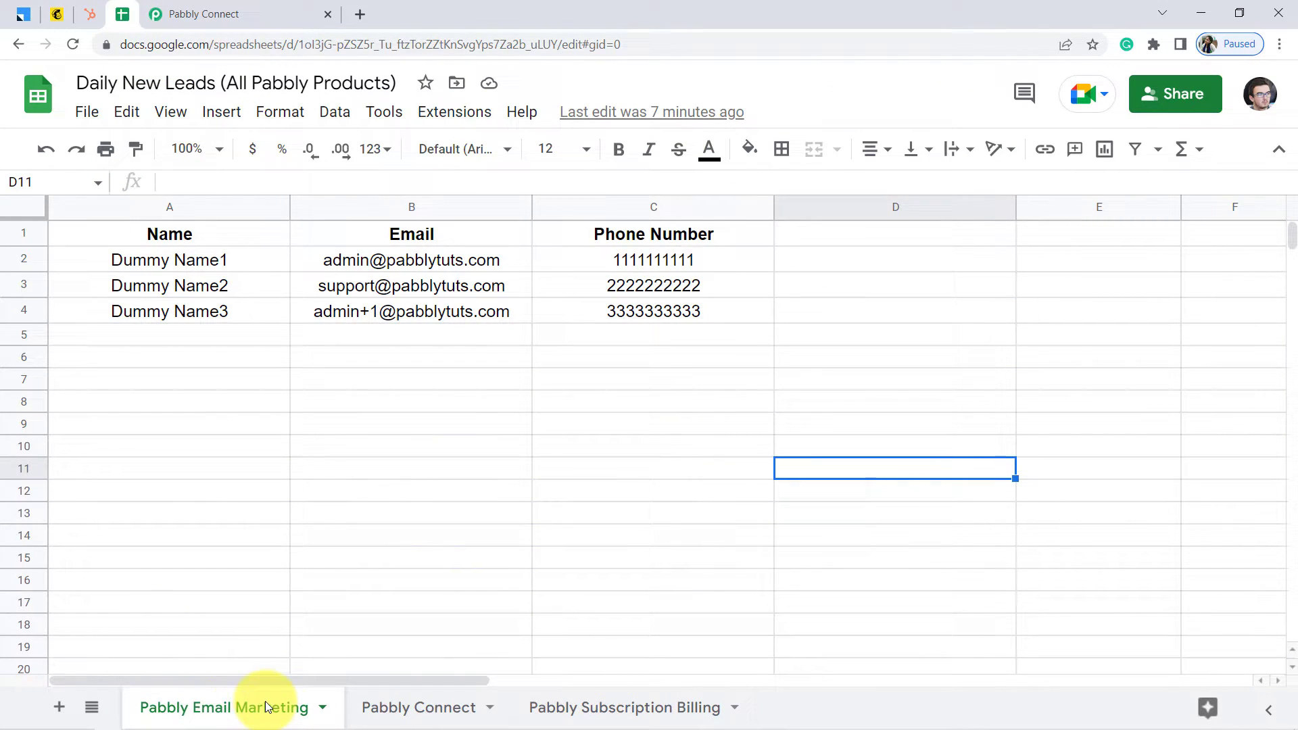
pyautogui.click(196, 12)
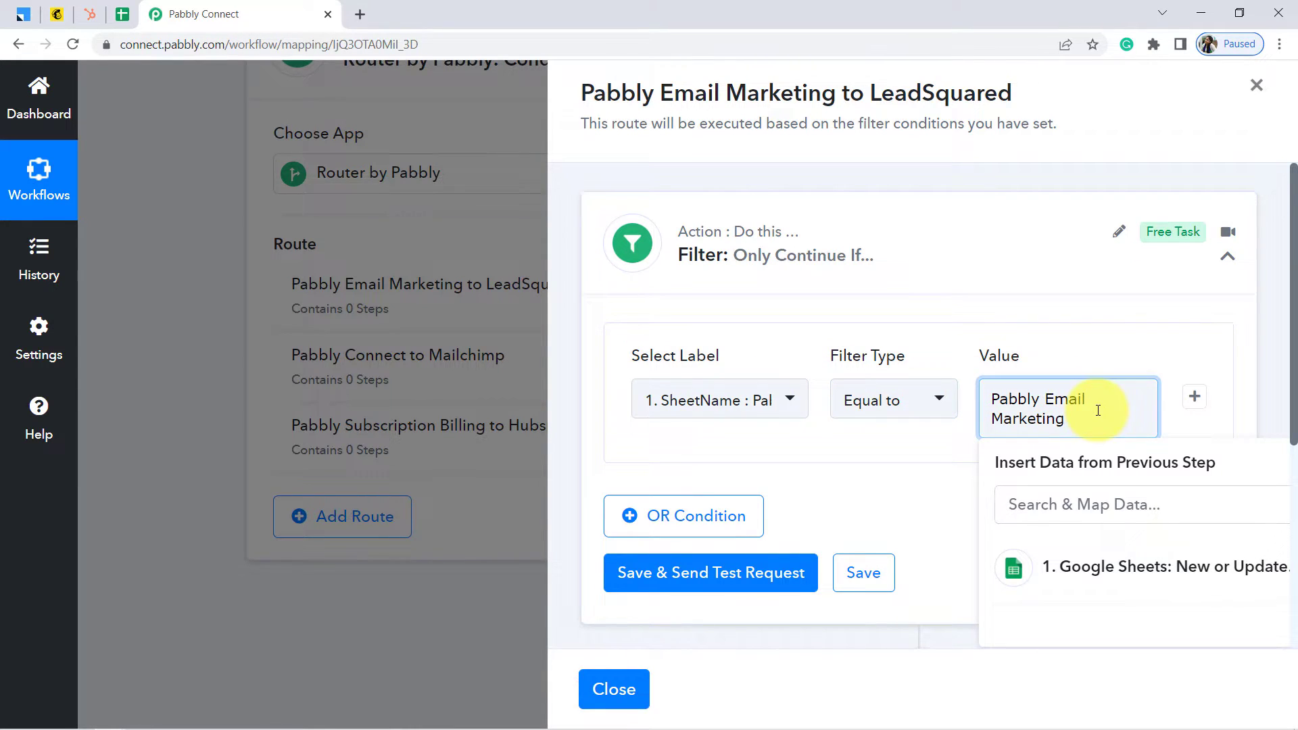
pyautogui.click(709, 574)
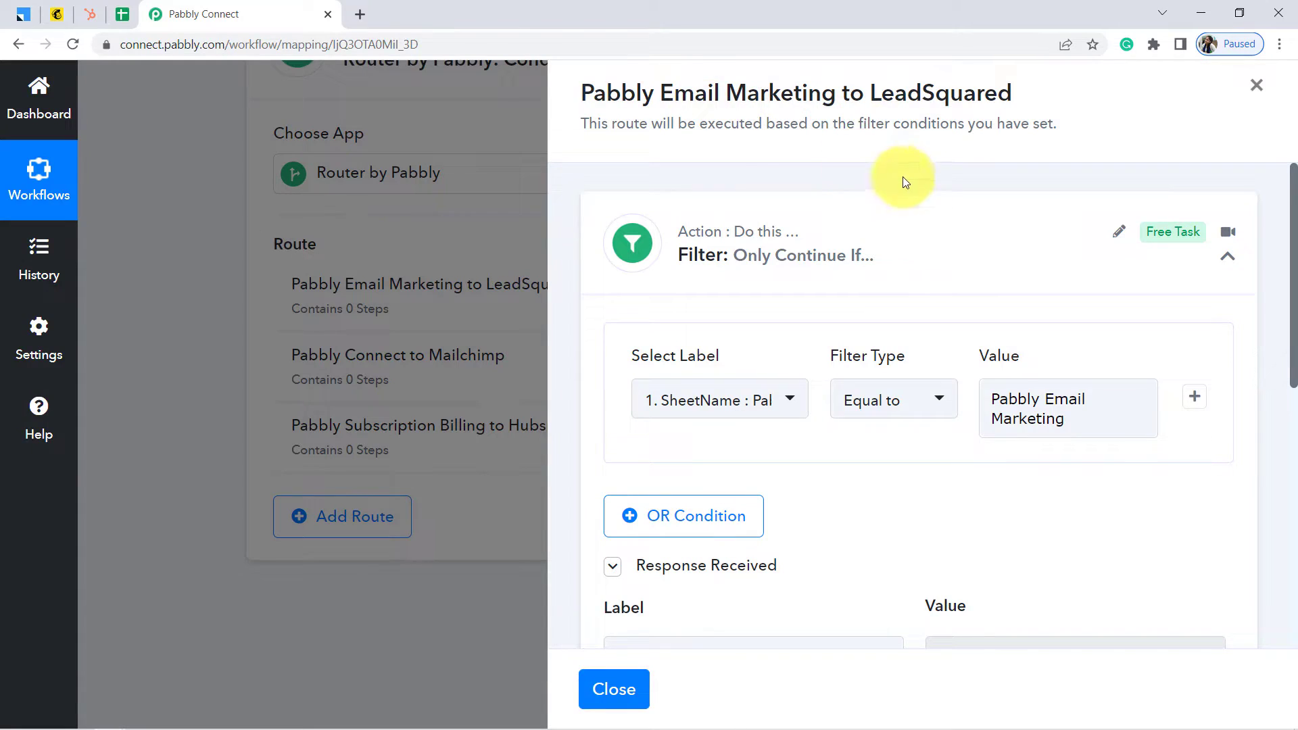
pyautogui.moveTo(1294, 267); pyautogui.dragTo(1191, 383)
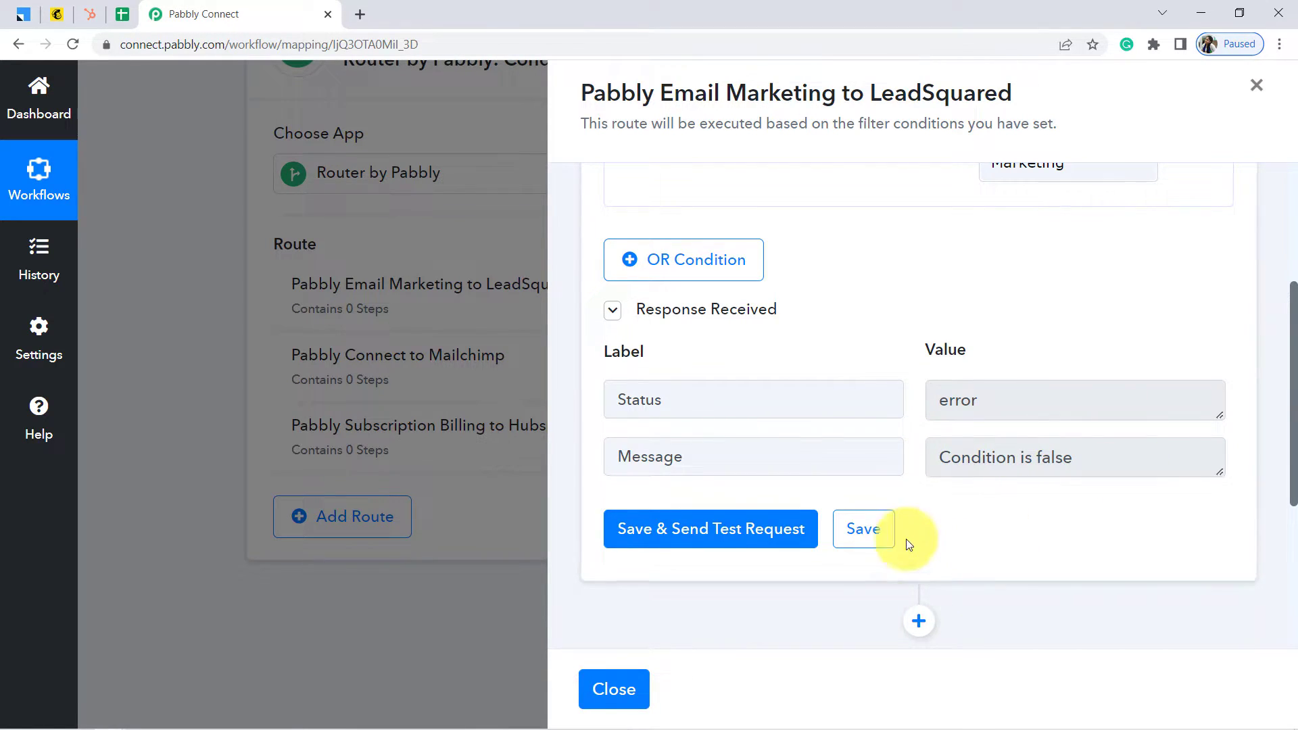
pyautogui.click(877, 532)
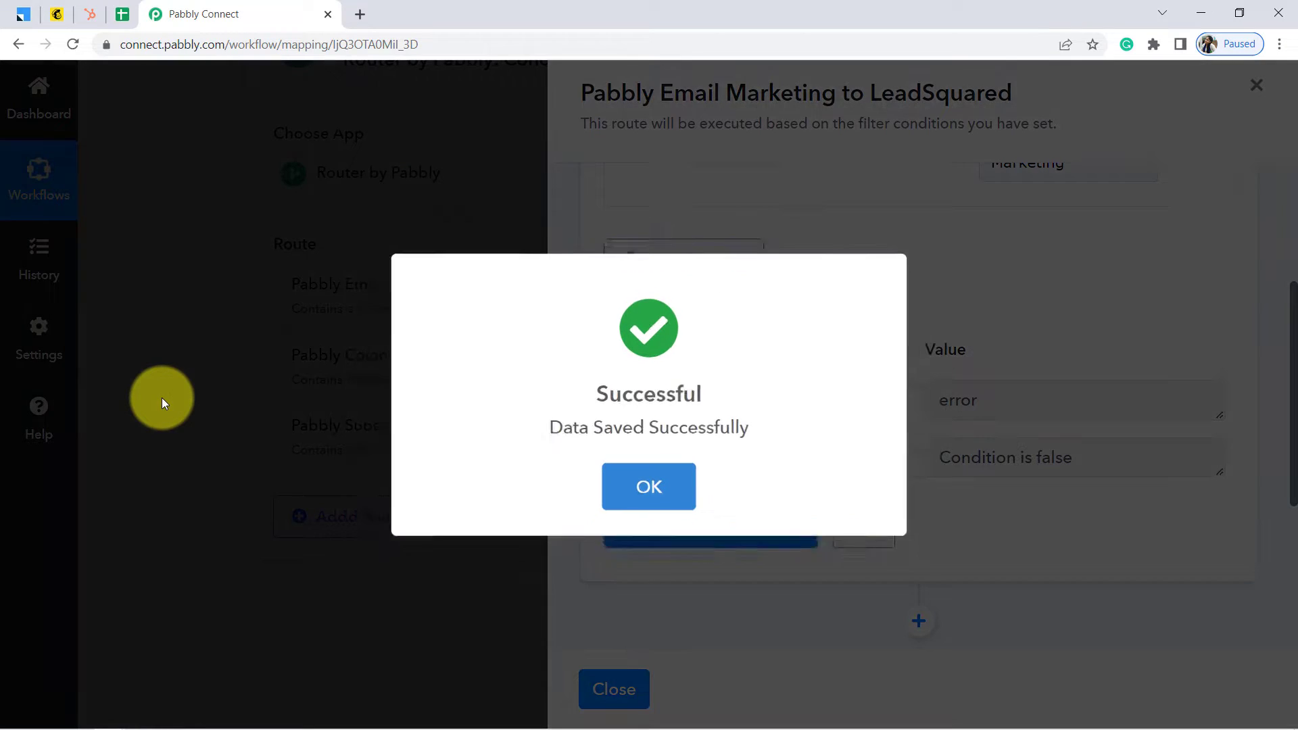
pyautogui.click(162, 399)
# Expand the Google Sheets trigger's Response Received sample data
pyautogui.scroll(5, 234, 365)
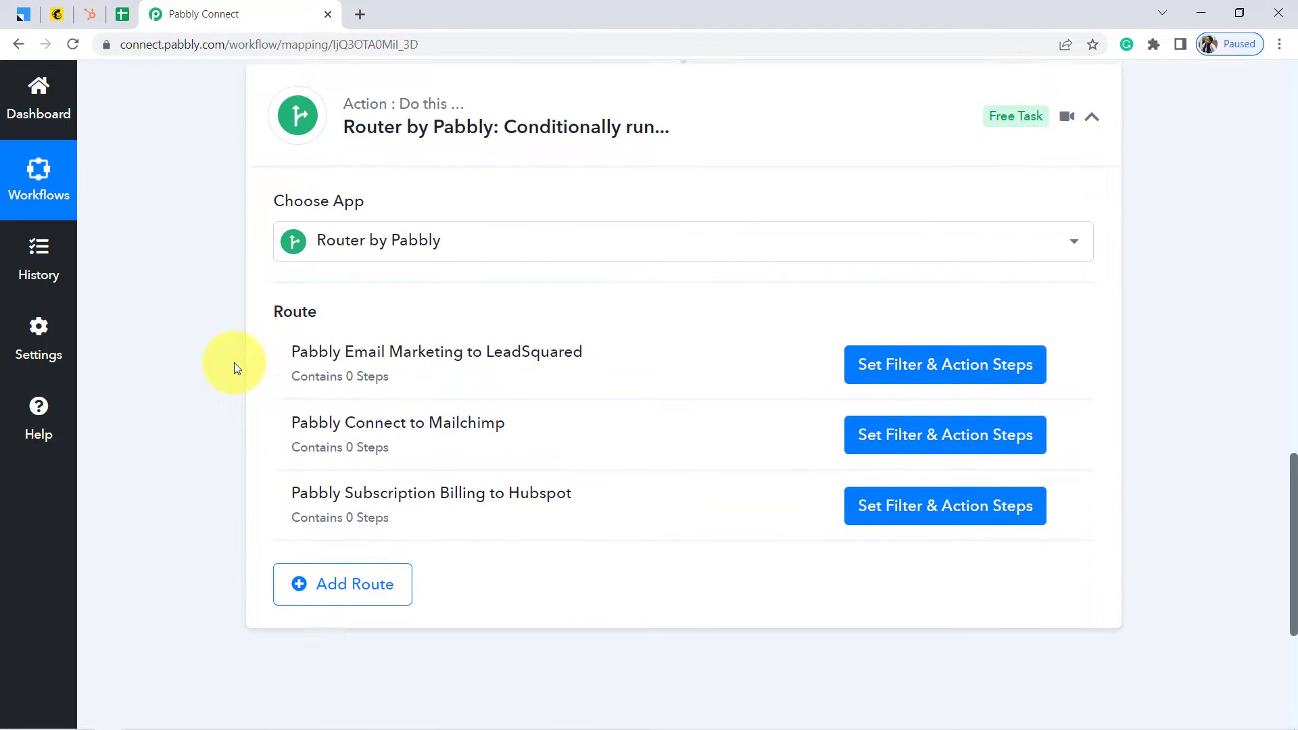
pyautogui.scroll(3, 234, 368)
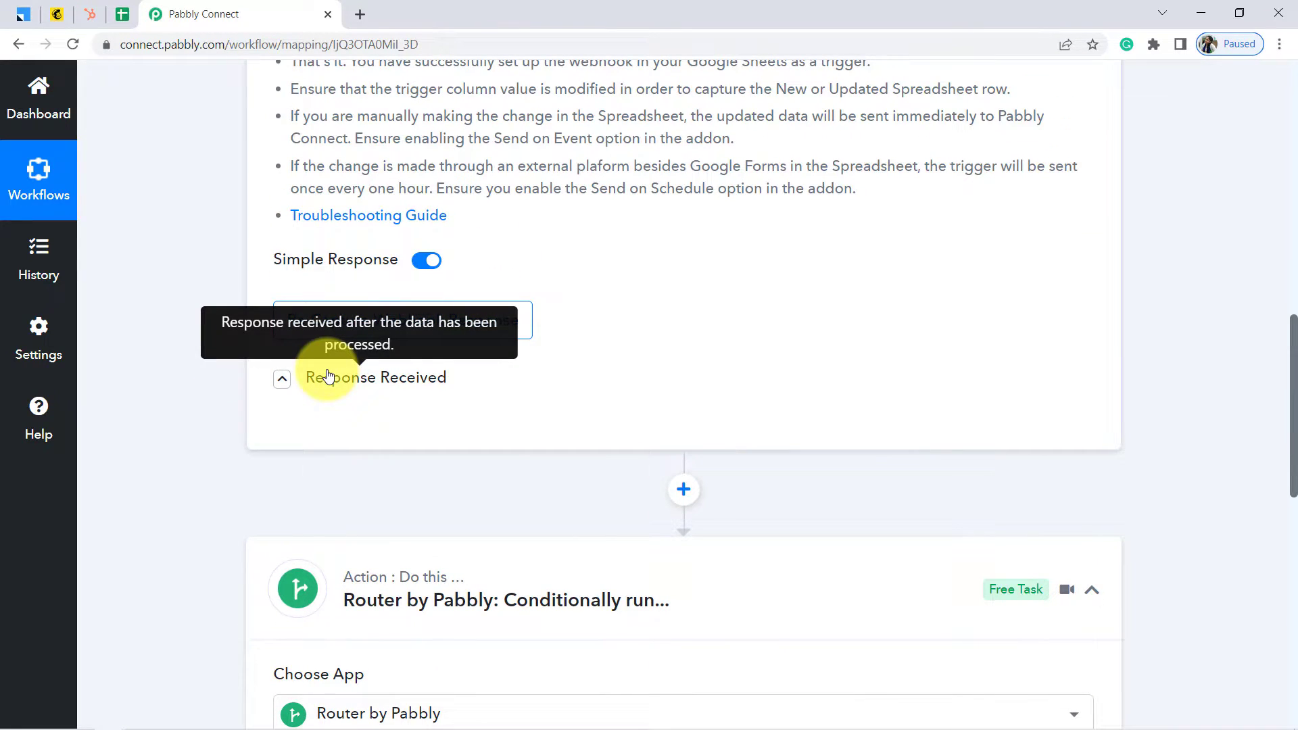
pyautogui.click(280, 377)
pyautogui.moveTo(1293, 305); pyautogui.dragTo(1293, 350)
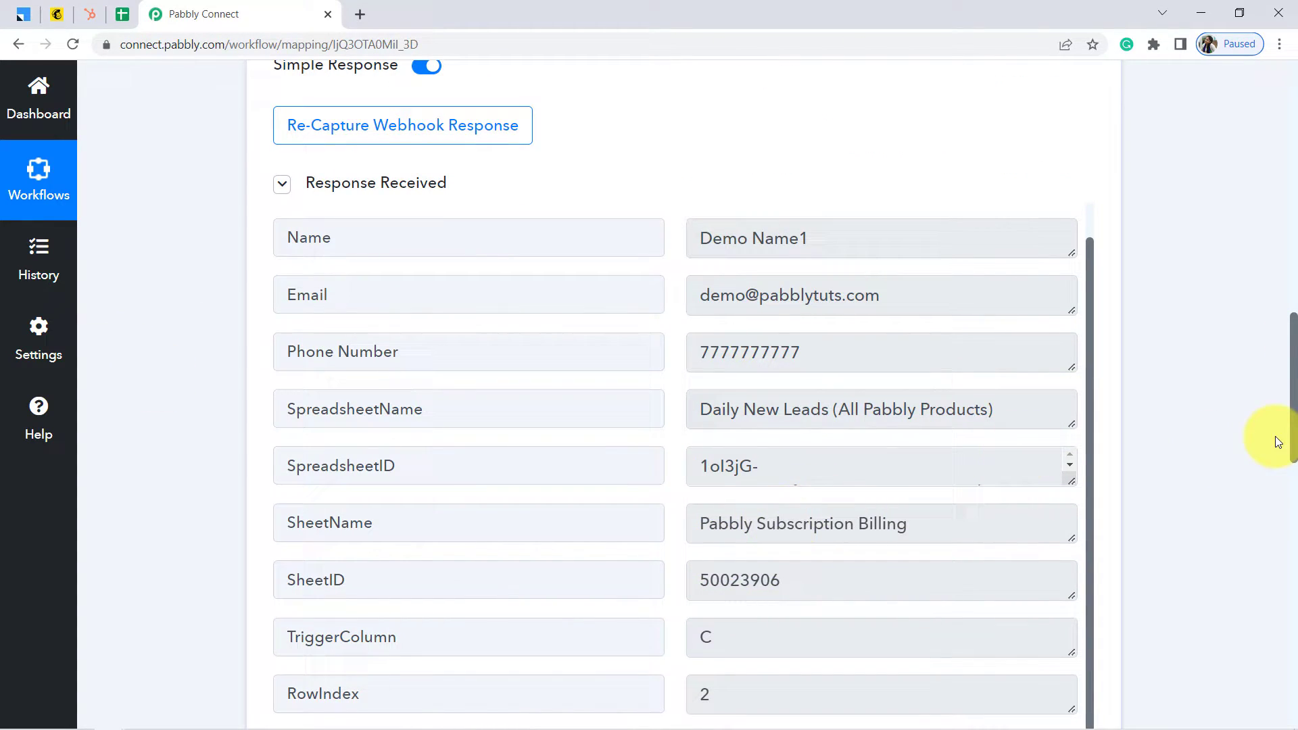
# Open the Pabbly Email Marketing to LeadSquared route and add an action step below its SheetName filter
pyautogui.moveTo(1293, 425); pyautogui.dragTo(1289, 588)
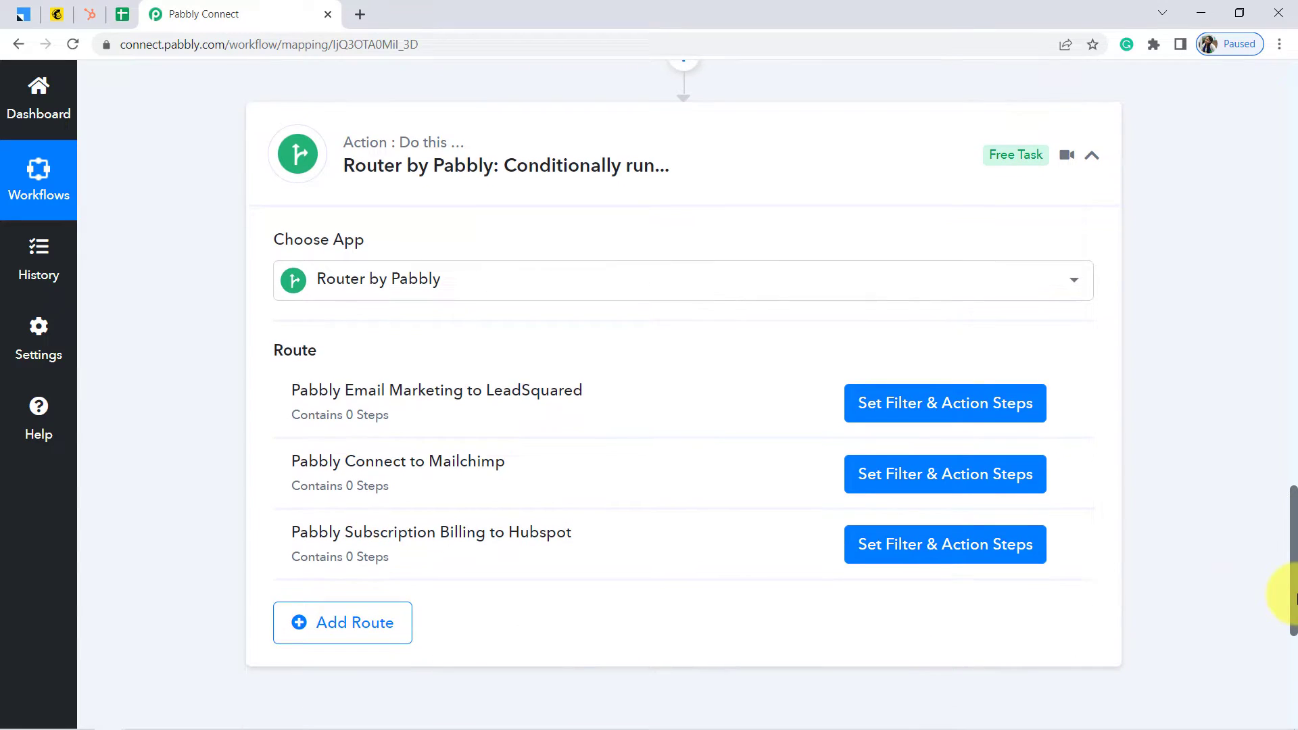
pyautogui.click(926, 410)
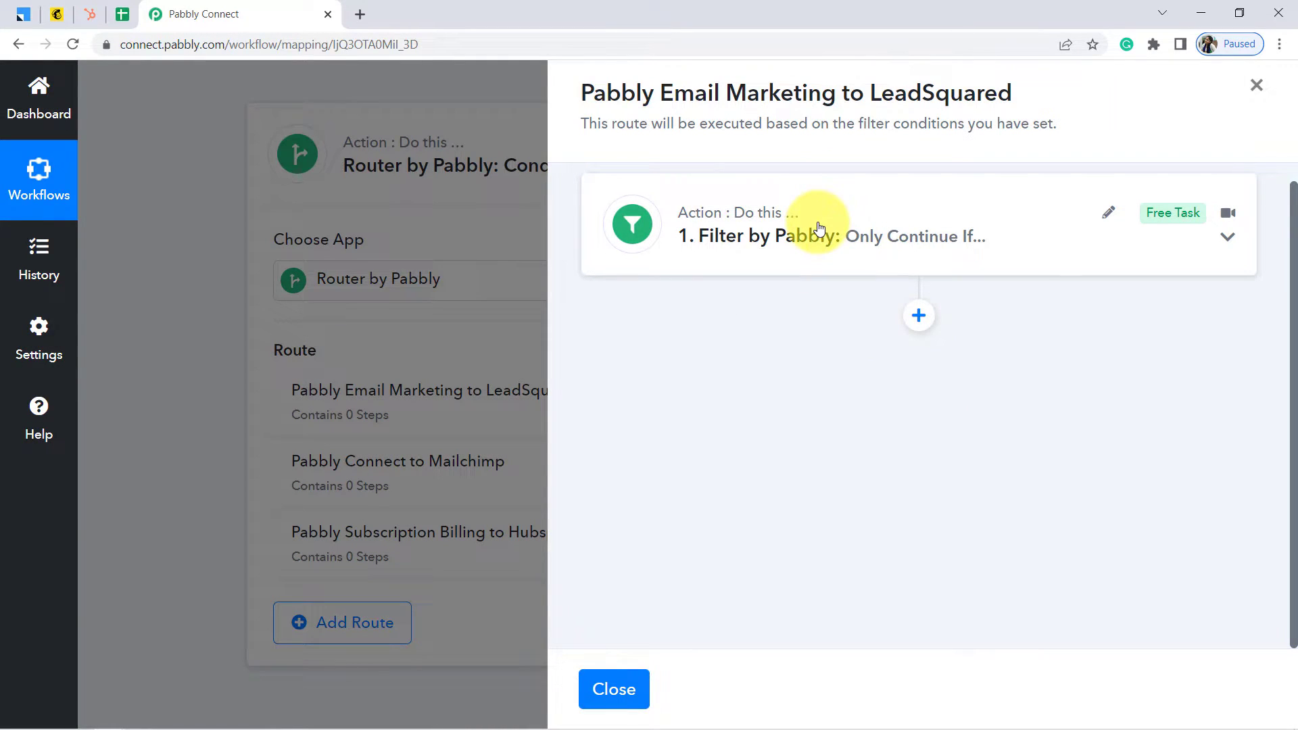
pyautogui.click(819, 228)
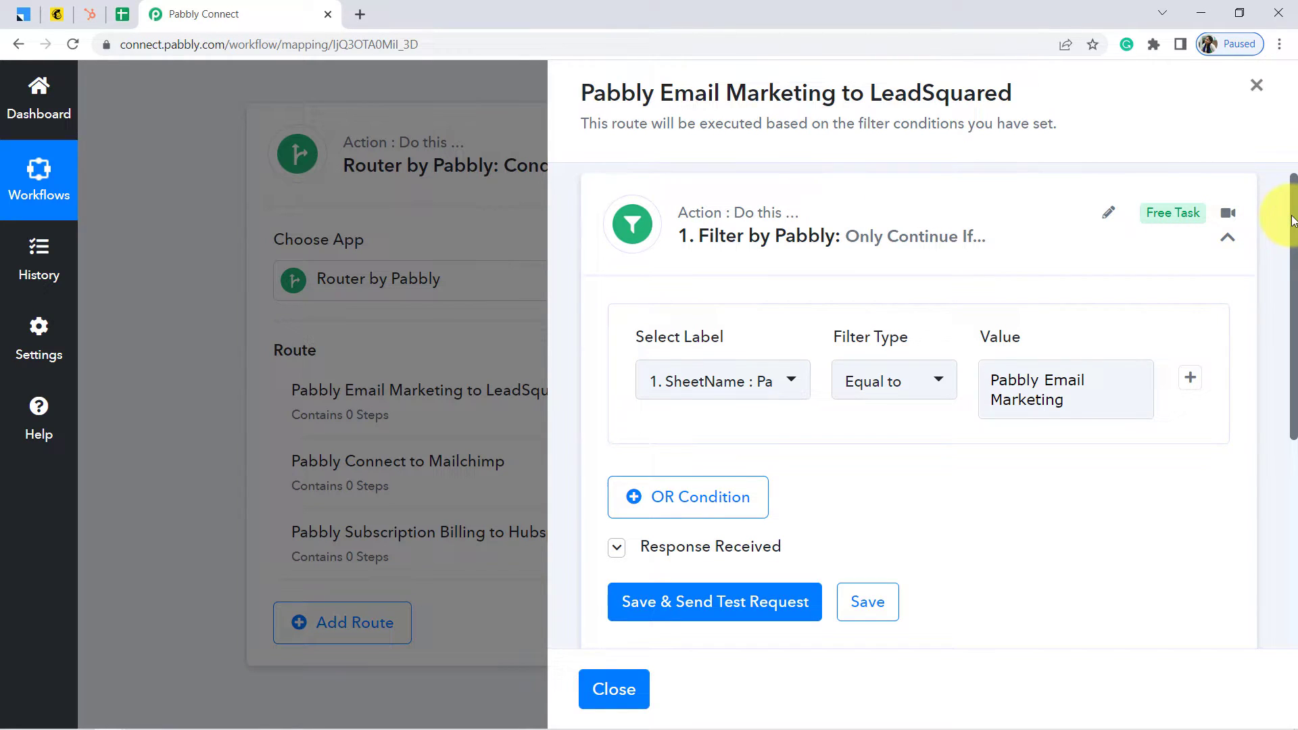
pyautogui.moveTo(1294, 221); pyautogui.dragTo(1293, 358)
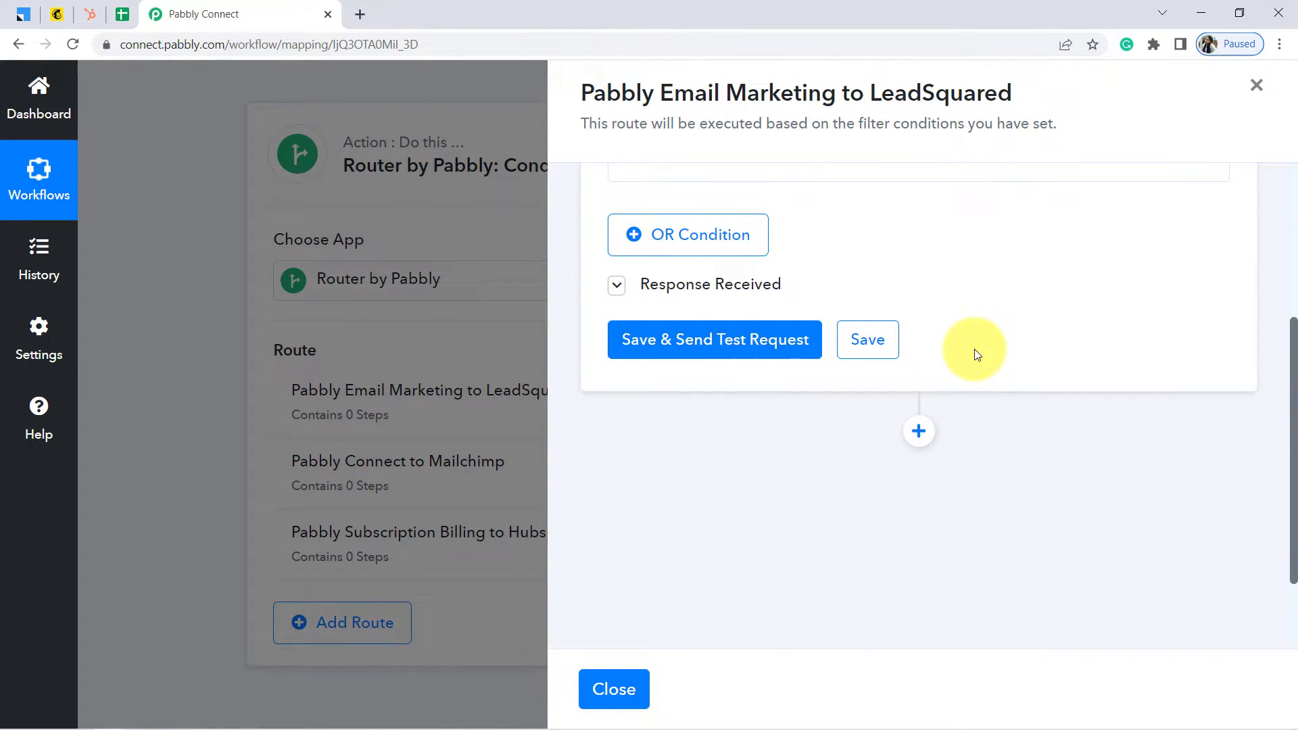
pyautogui.click(919, 431)
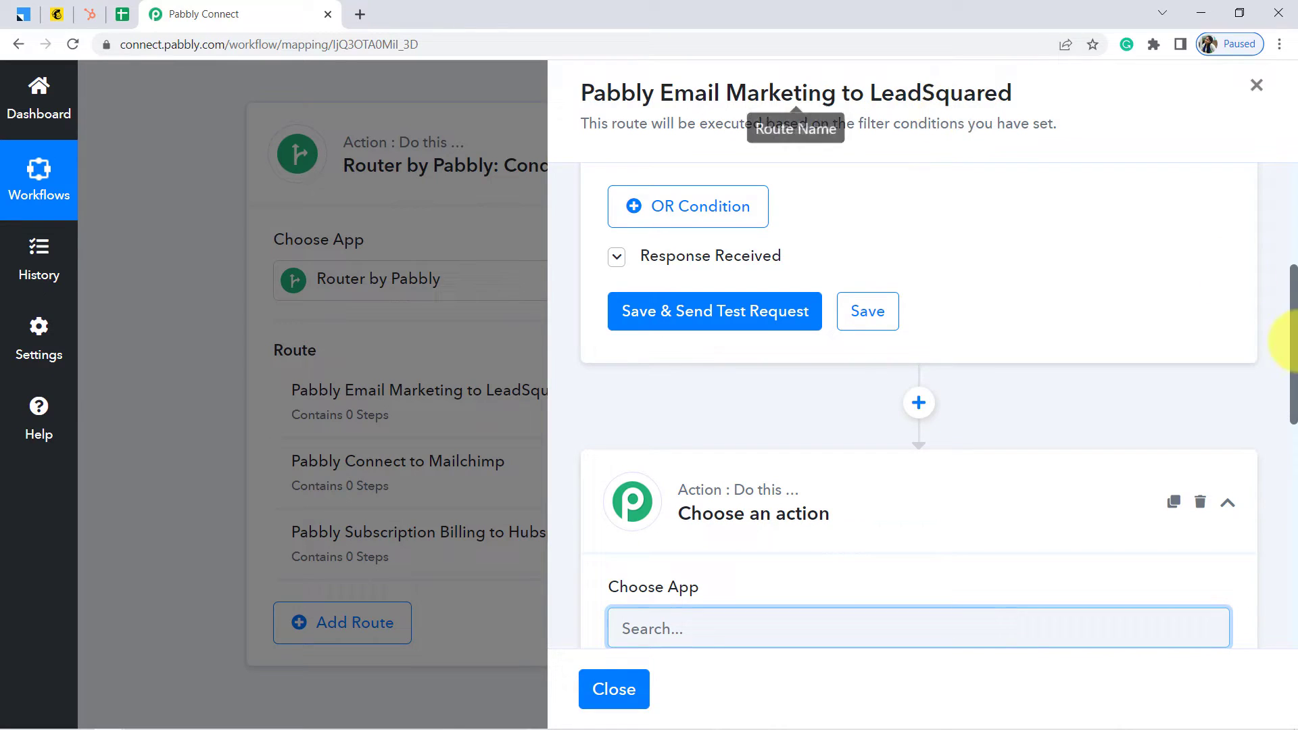
# Set the step to Leadsquared's Create or Update Lead event and begin connecting an account
pyautogui.moveTo(1294, 342); pyautogui.dragTo(1287, 439)
pyautogui.click(747, 342)
pyautogui.write('leadsq')
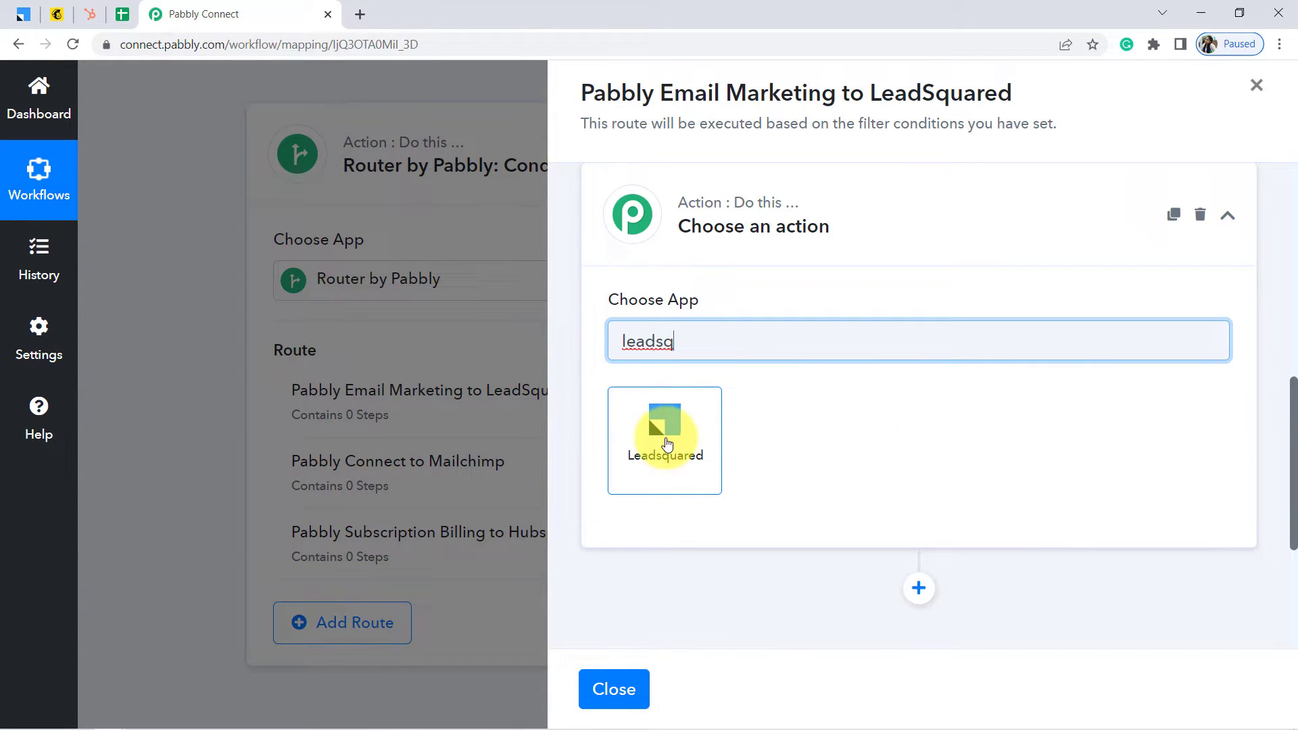
pyautogui.click(669, 439)
pyautogui.click(660, 435)
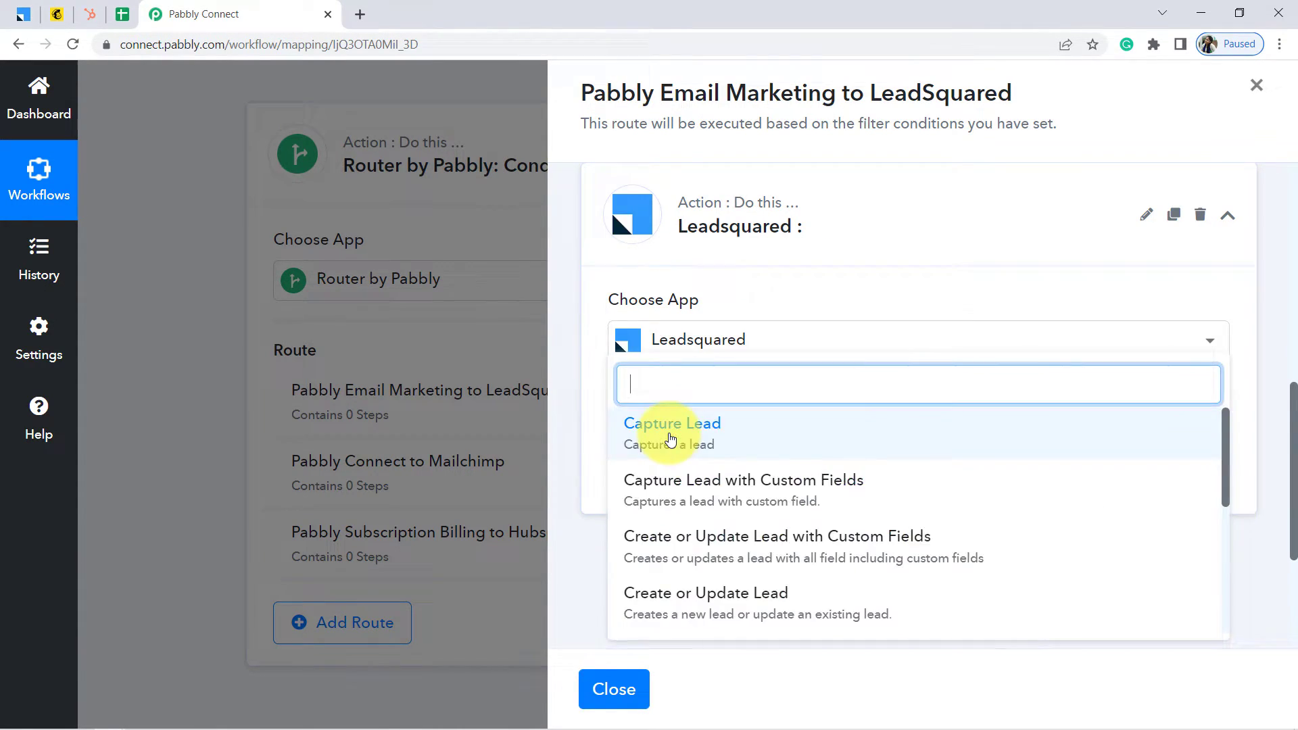
pyautogui.click(676, 593)
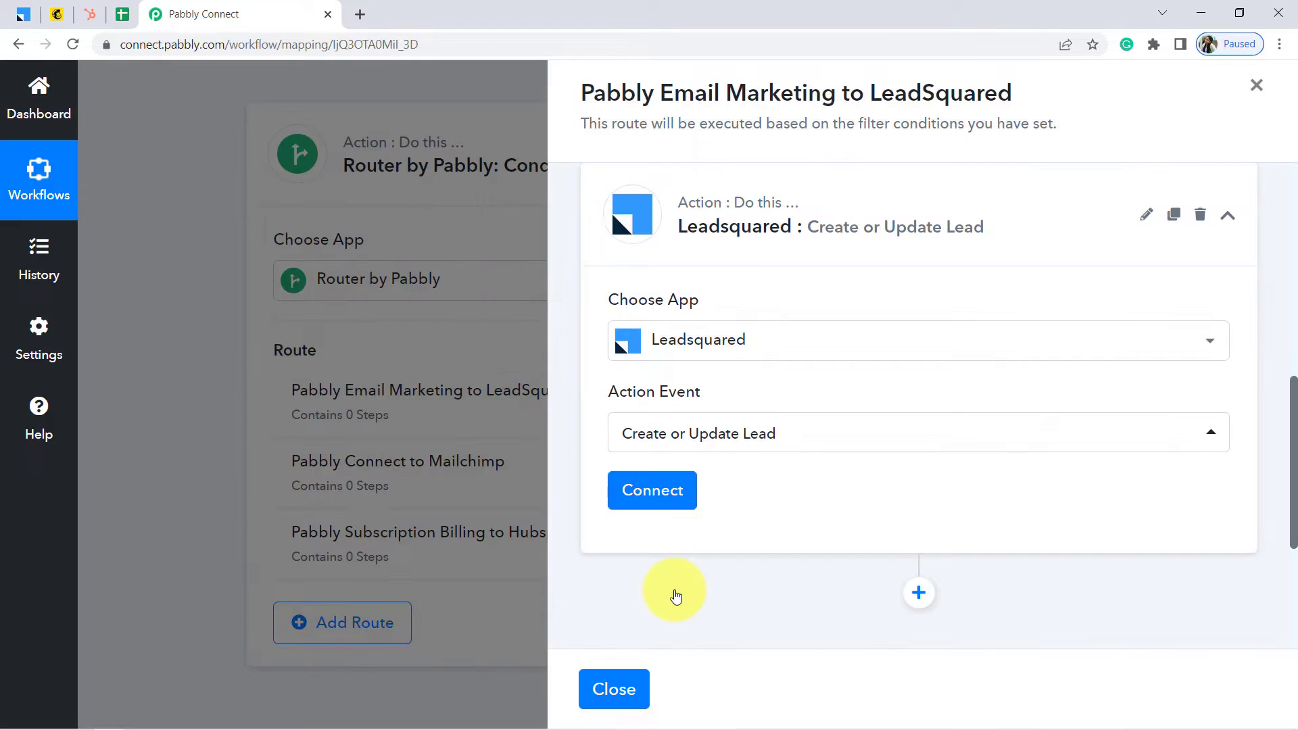
pyautogui.click(655, 498)
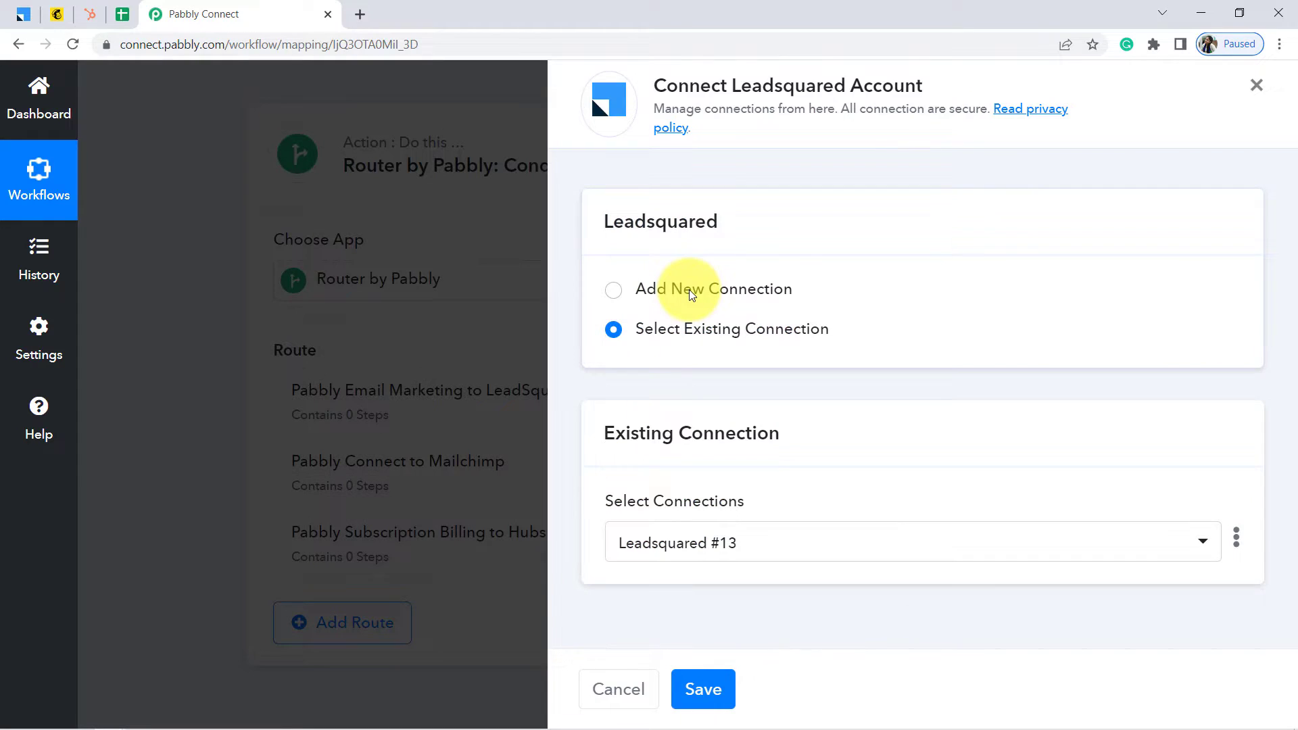
# Choose Add New Connection for LeadSquared, then go to the LeadSquared site
pyautogui.click(642, 288)
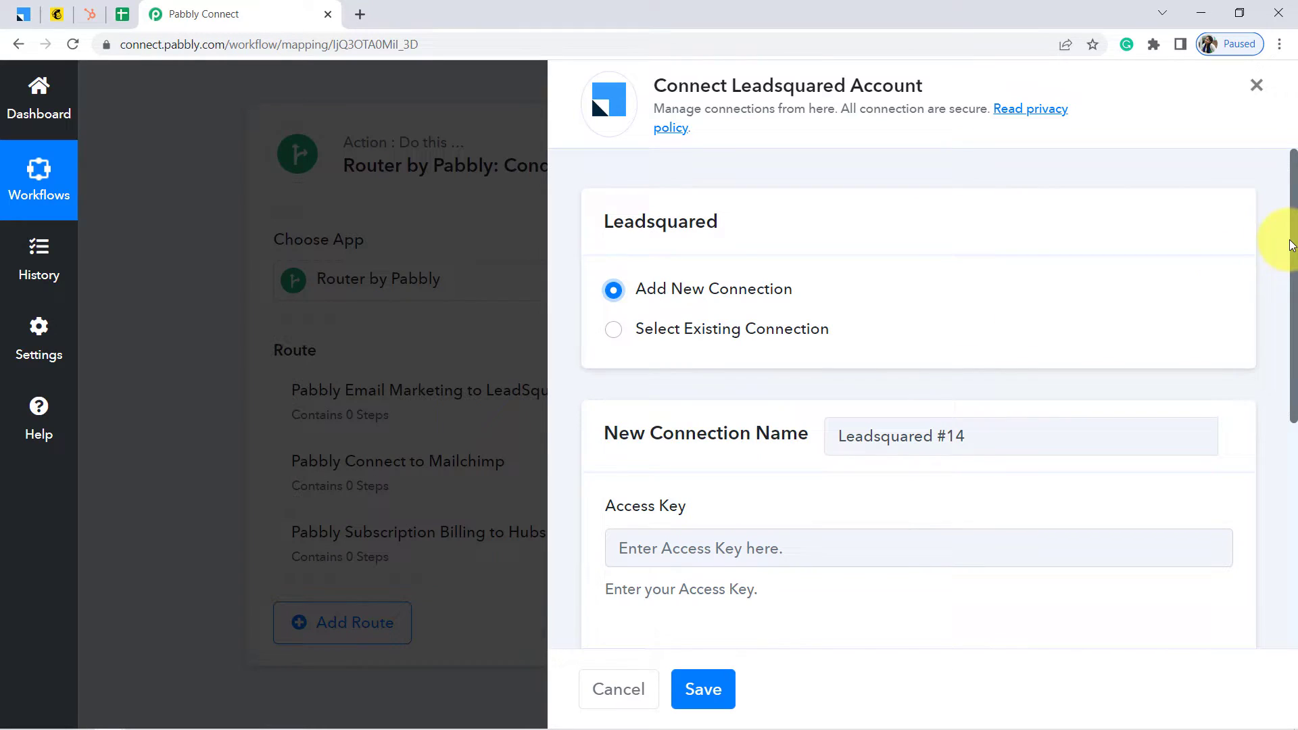
pyautogui.moveTo(1292, 245); pyautogui.dragTo(1294, 389)
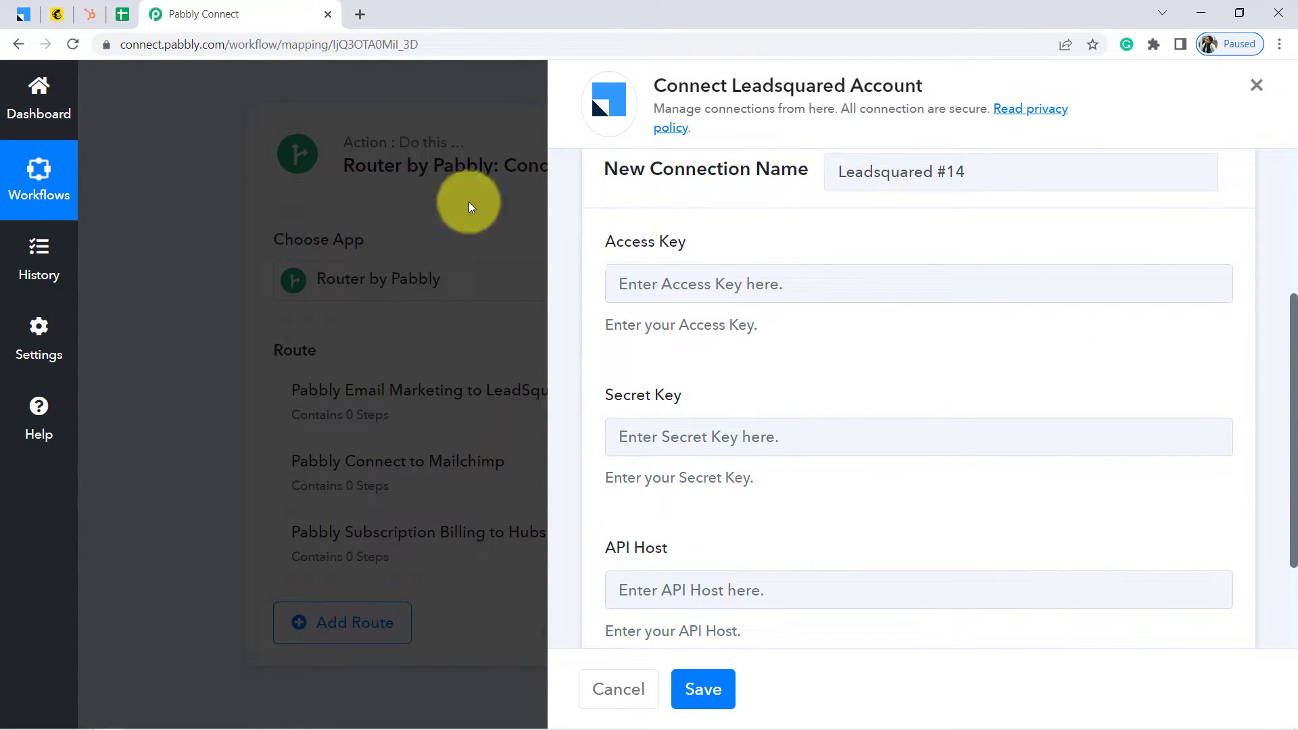
pyautogui.moveTo(25, 21); pyautogui.dragTo(113, 15)
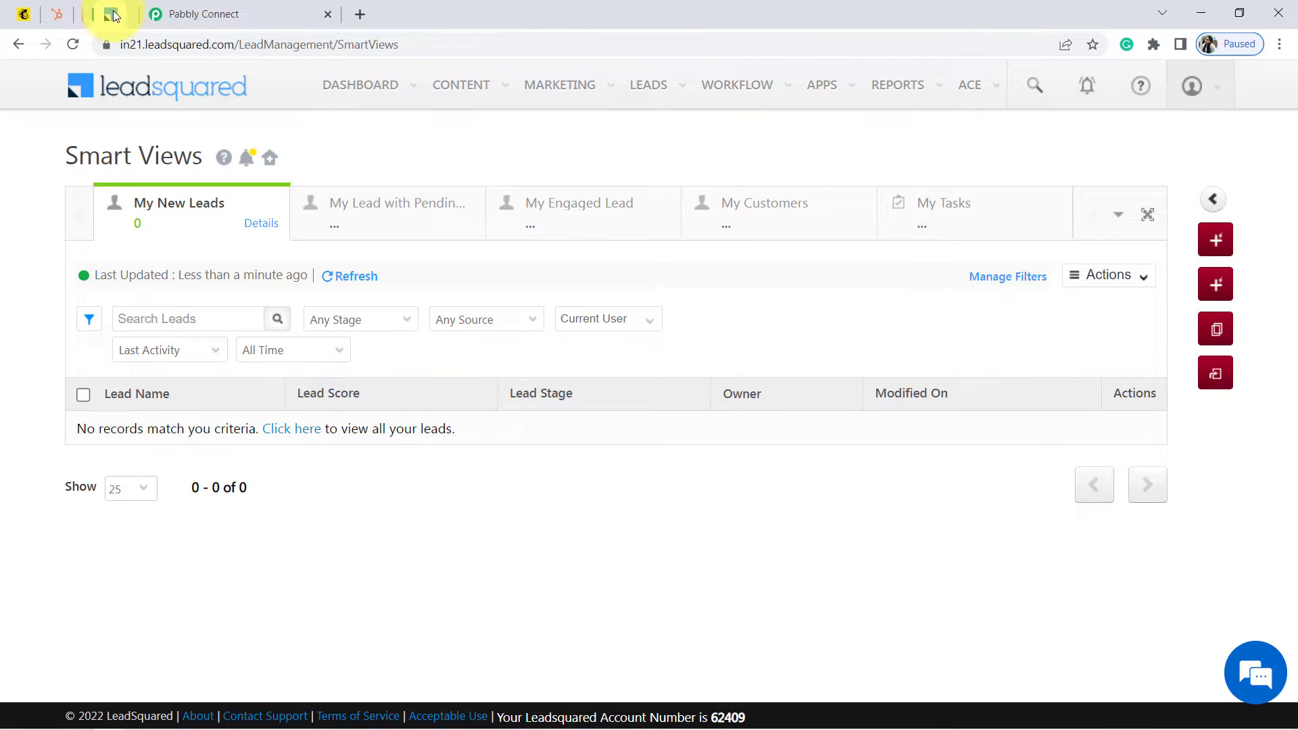
# Copy the access key from LeadSquared's Settings > API and Webhooks page, then return to Pabbly
pyautogui.click(1202, 88)
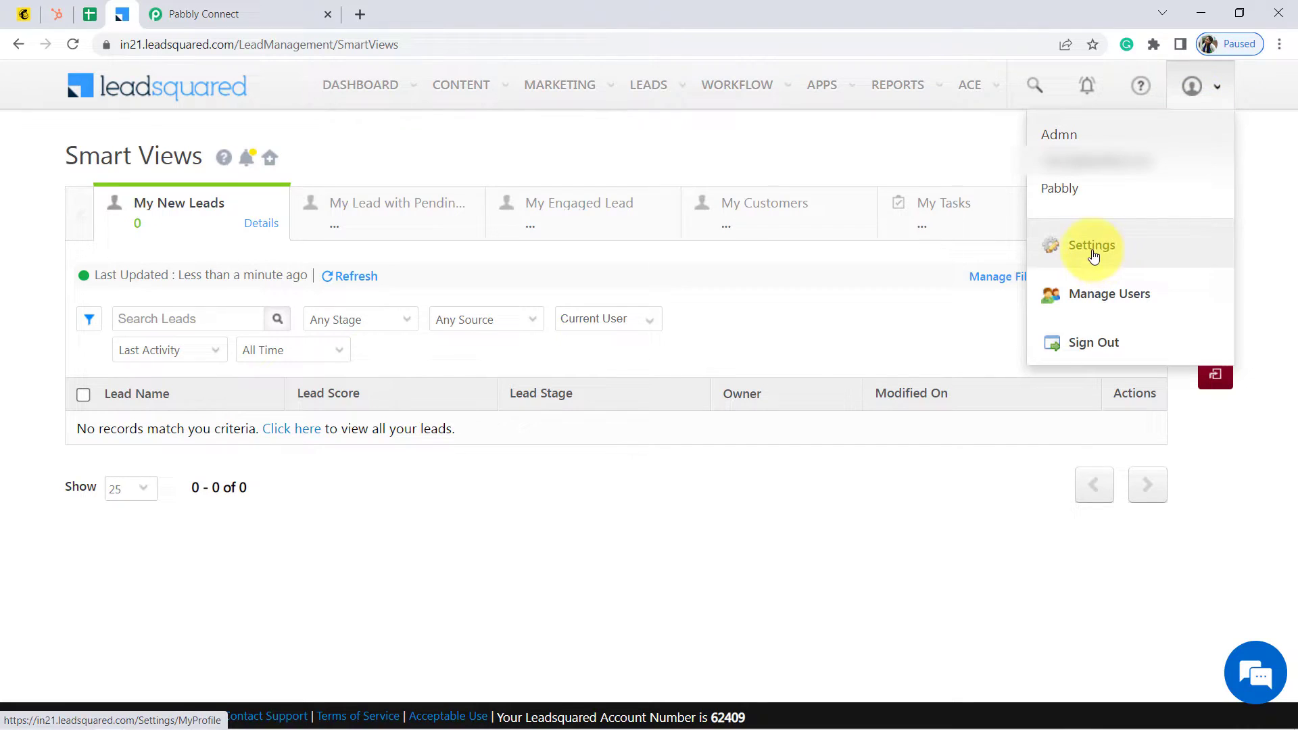
pyautogui.click(1093, 256)
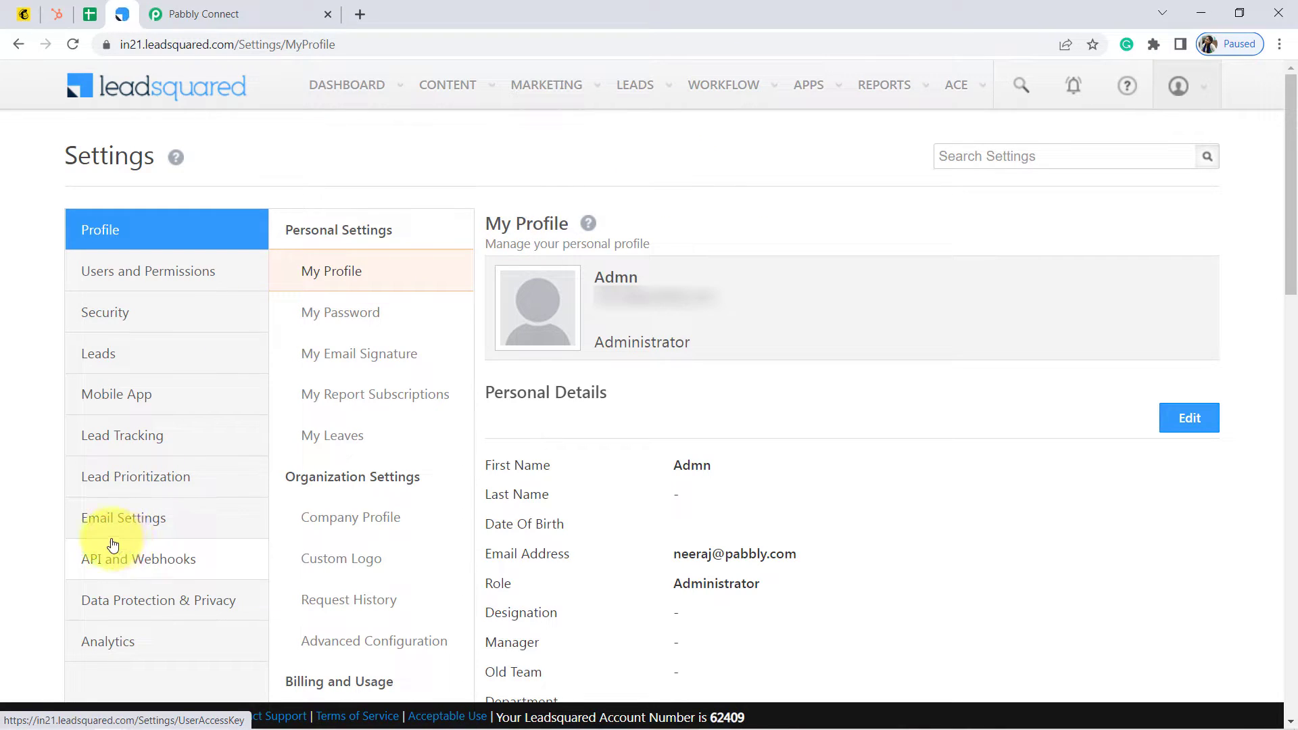
pyautogui.click(129, 563)
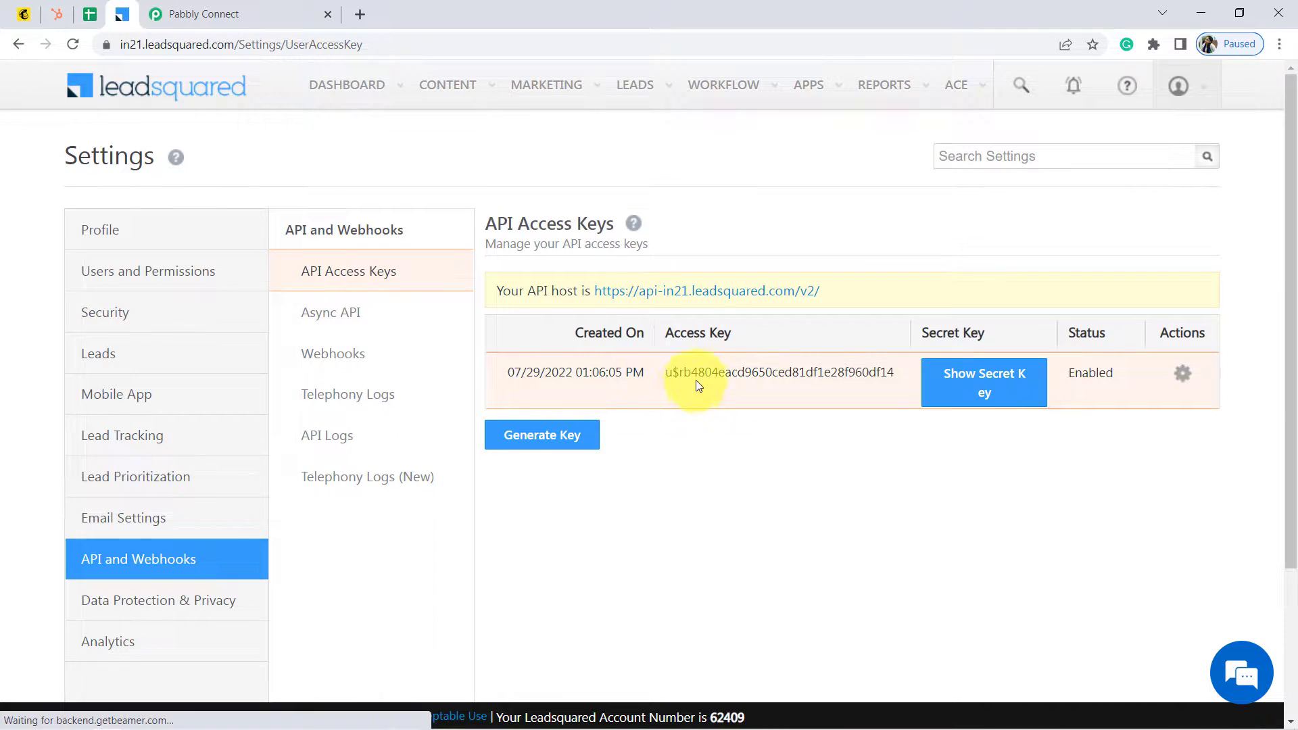
pyautogui.tripleClick(724, 368)
pyautogui.hotkey('ctrl', 'c')
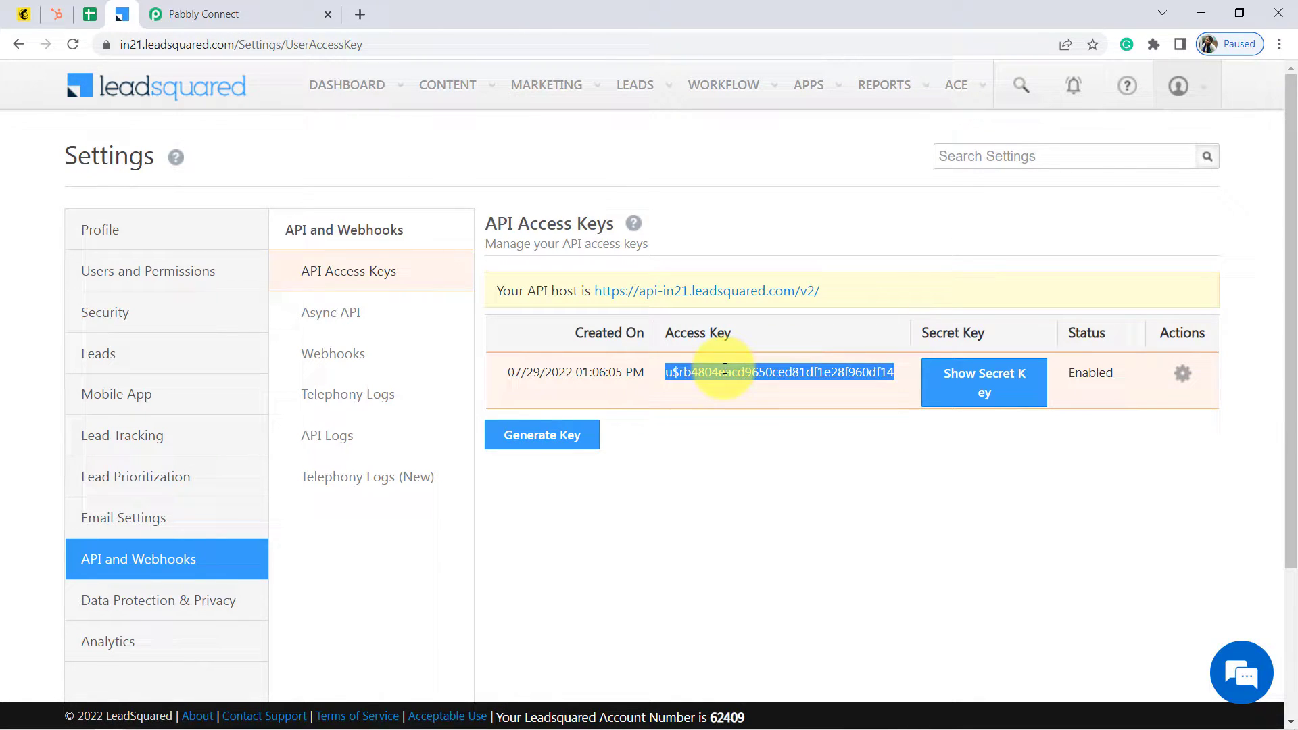
pyautogui.click(234, 7)
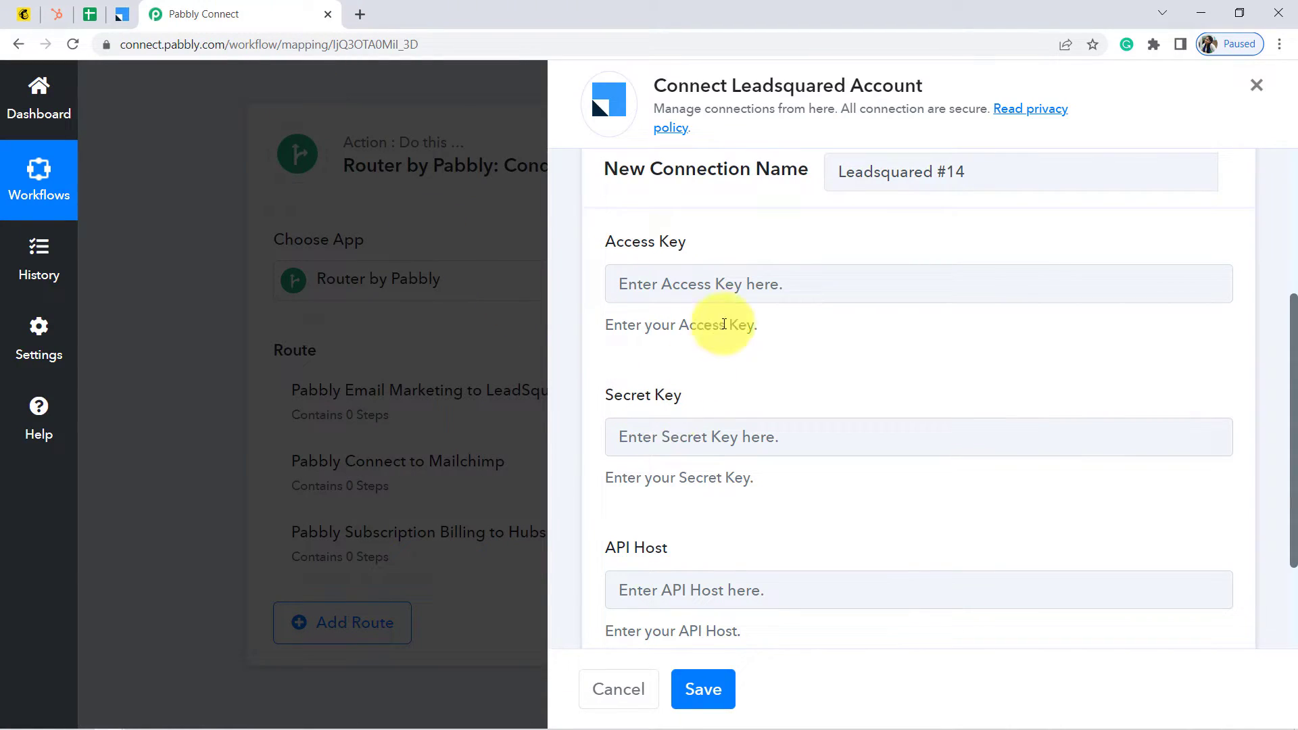
# Paste the LeadSquared access key and secret key into the connection form
pyautogui.click(776, 275)
pyautogui.hotkey('ctrl', 'v')
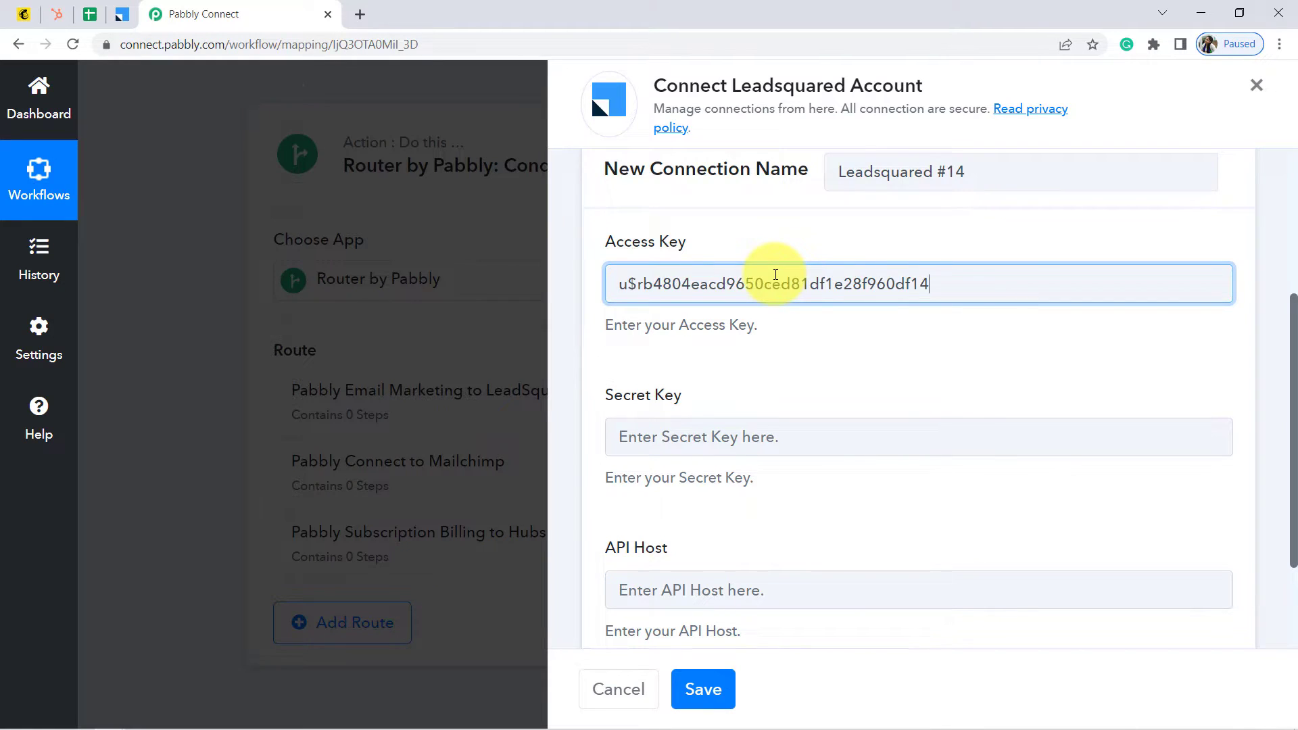
pyautogui.click(122, 13)
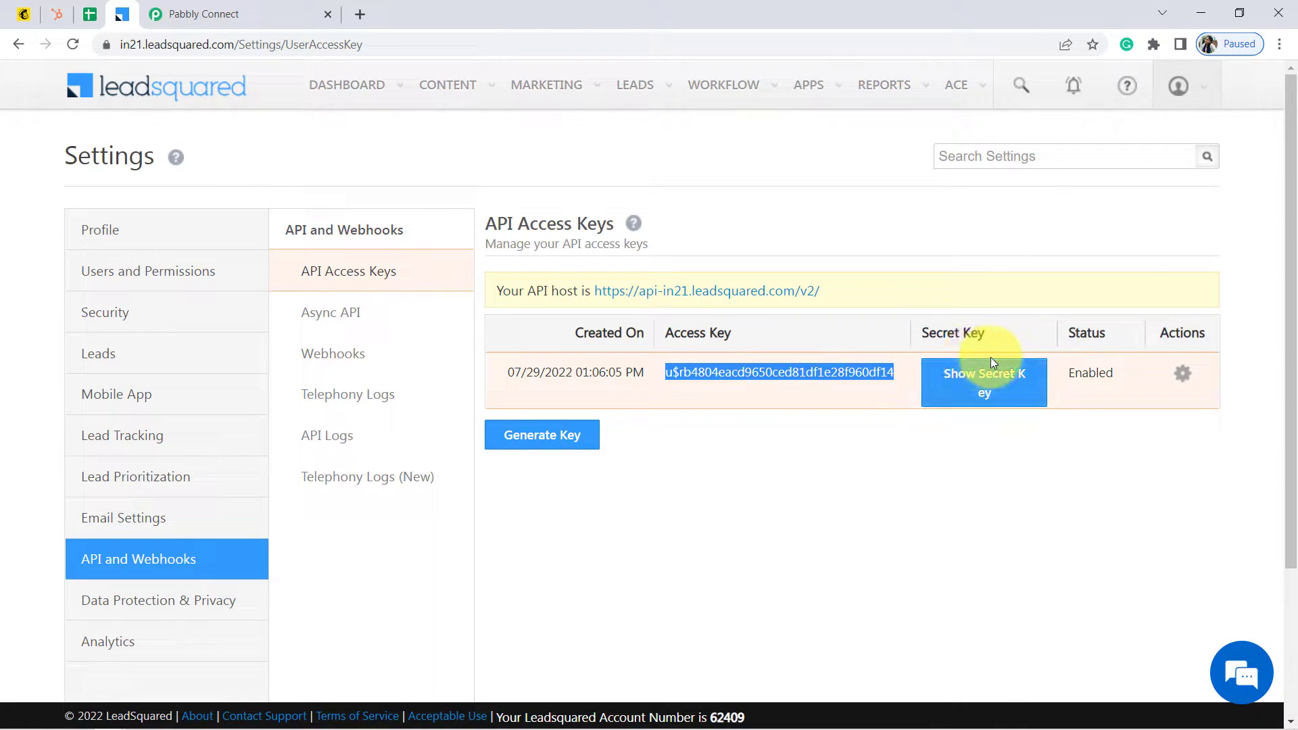
pyautogui.click(998, 385)
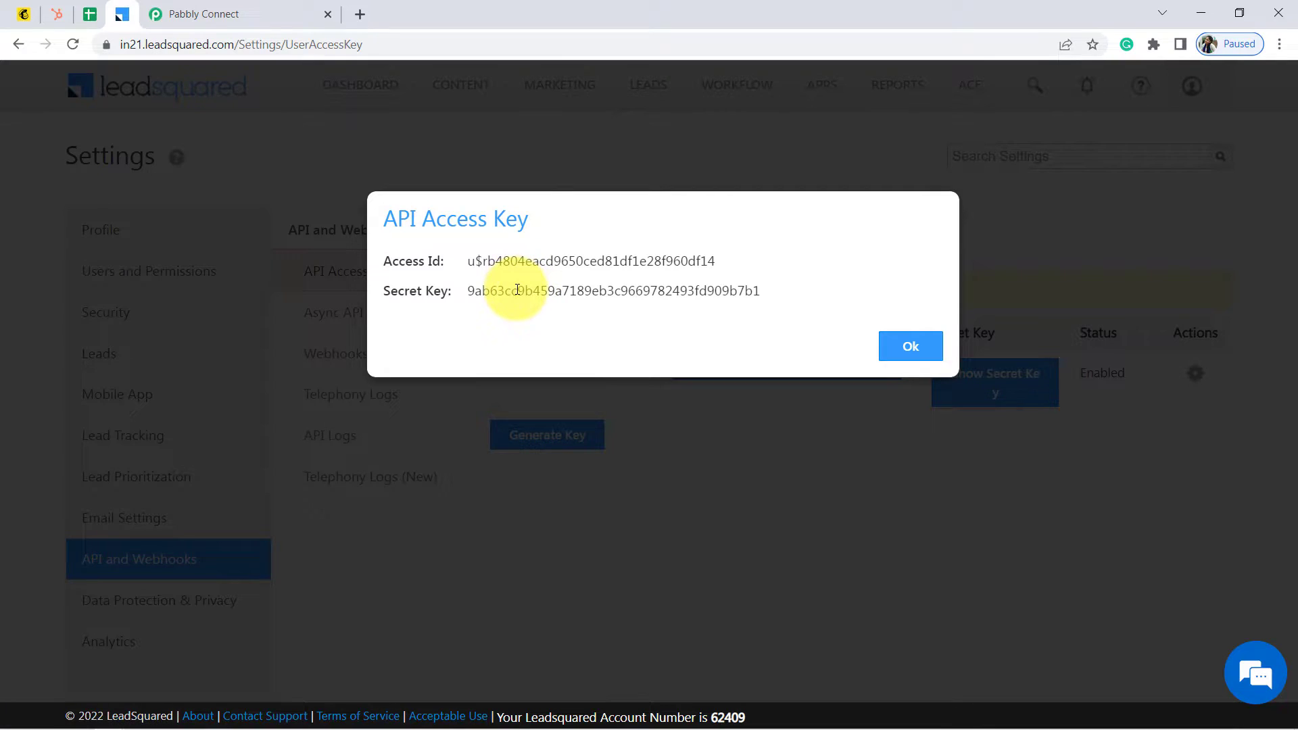
pyautogui.doubleClick(517, 289)
pyautogui.hotkey('ctrl', 'c')
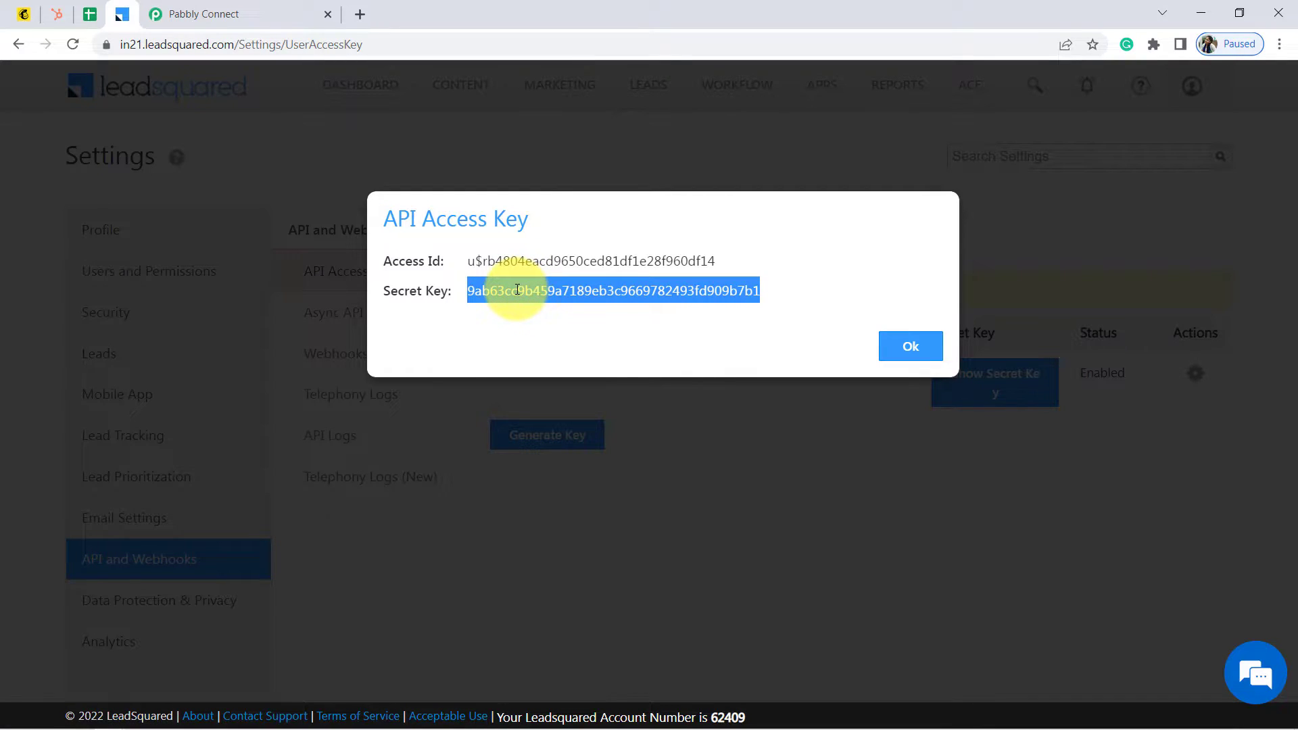
pyautogui.click(911, 348)
pyautogui.click(260, 9)
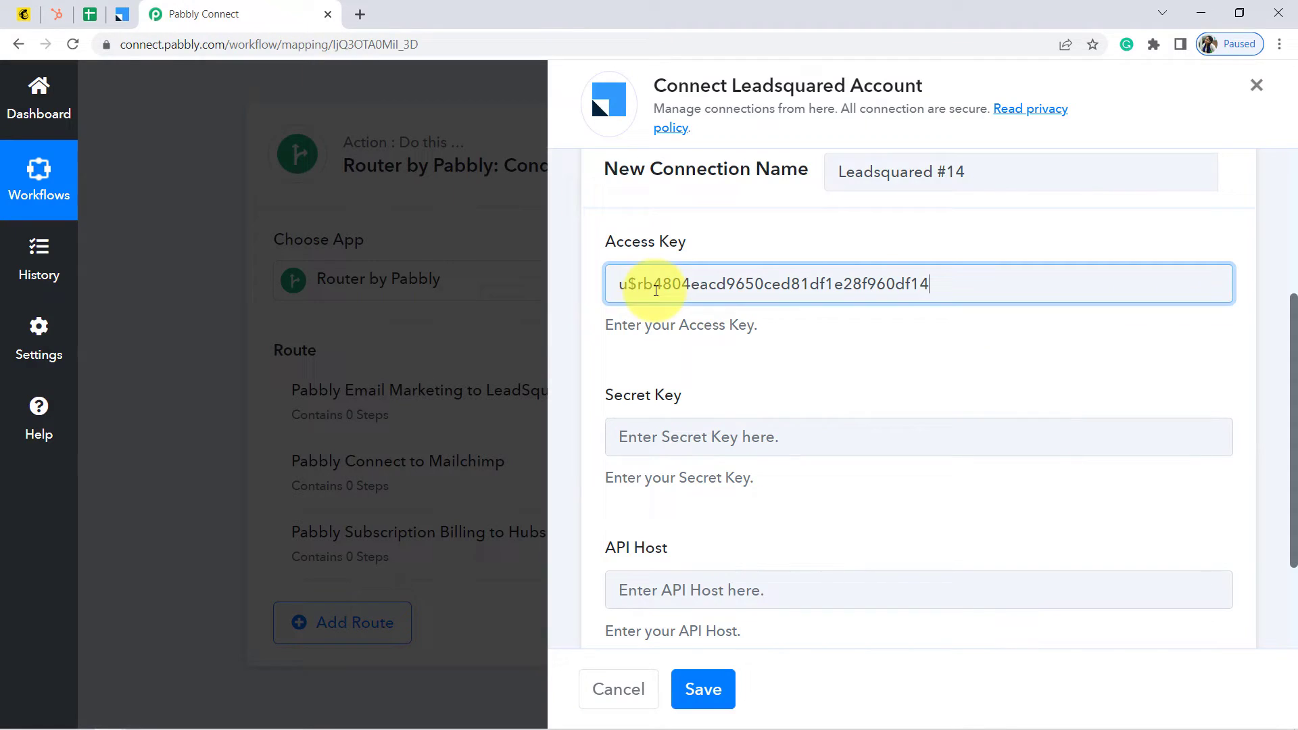
pyautogui.click(683, 441)
pyautogui.hotkey('ctrl', 'v')
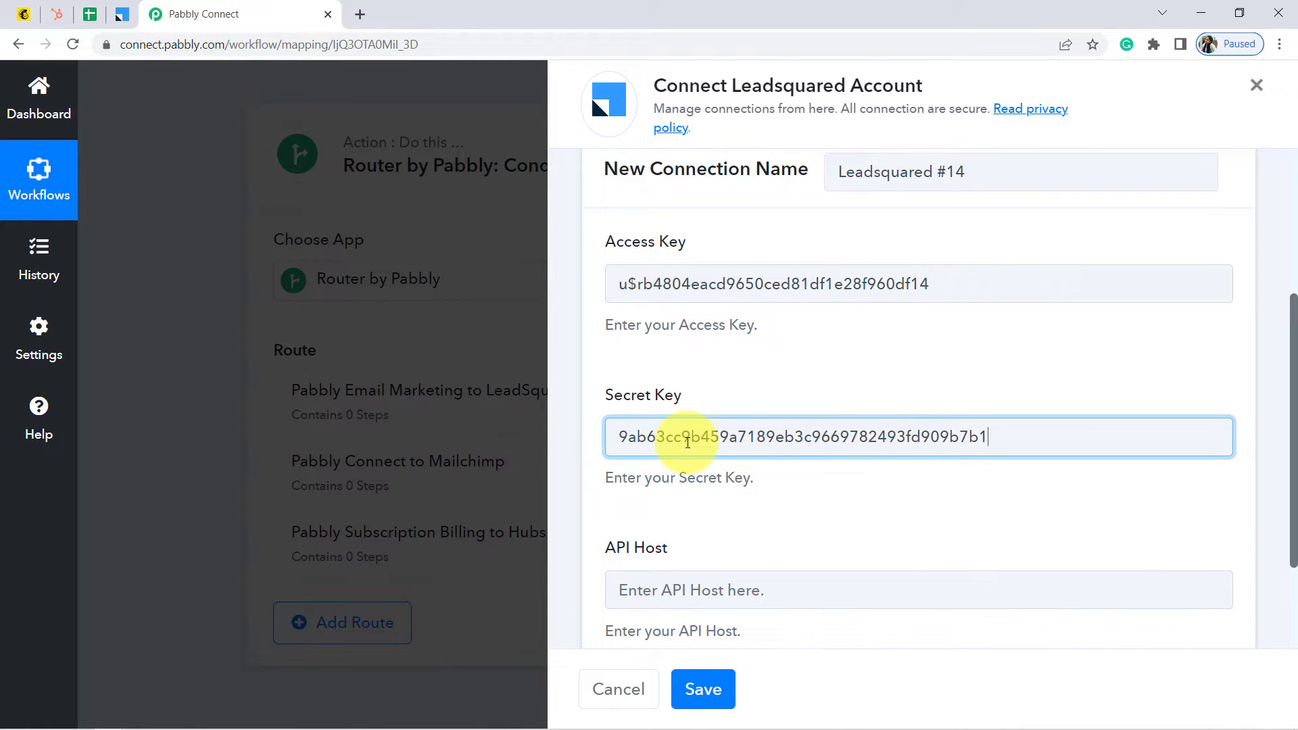
# Copy LeadSquared's API host into the API Host field and save the connection
pyautogui.click(123, 10)
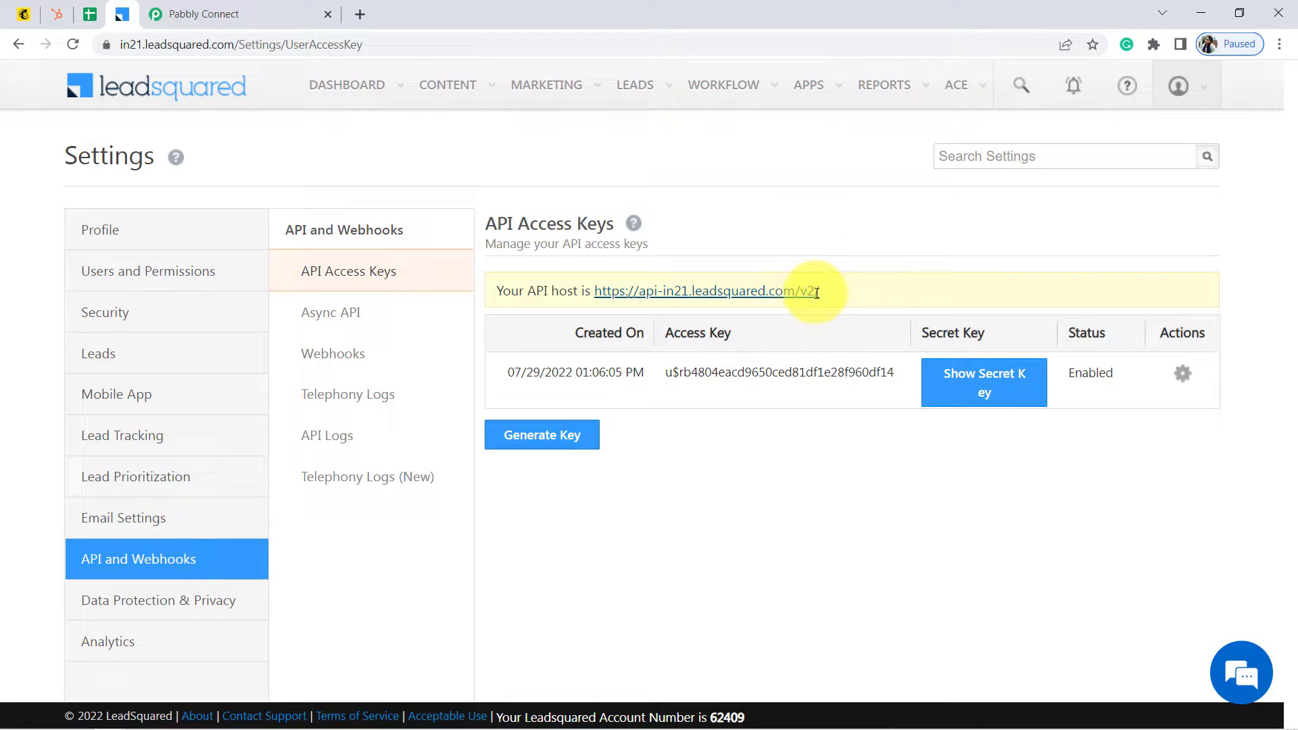
pyautogui.moveTo(827, 301); pyautogui.dragTo(598, 310)
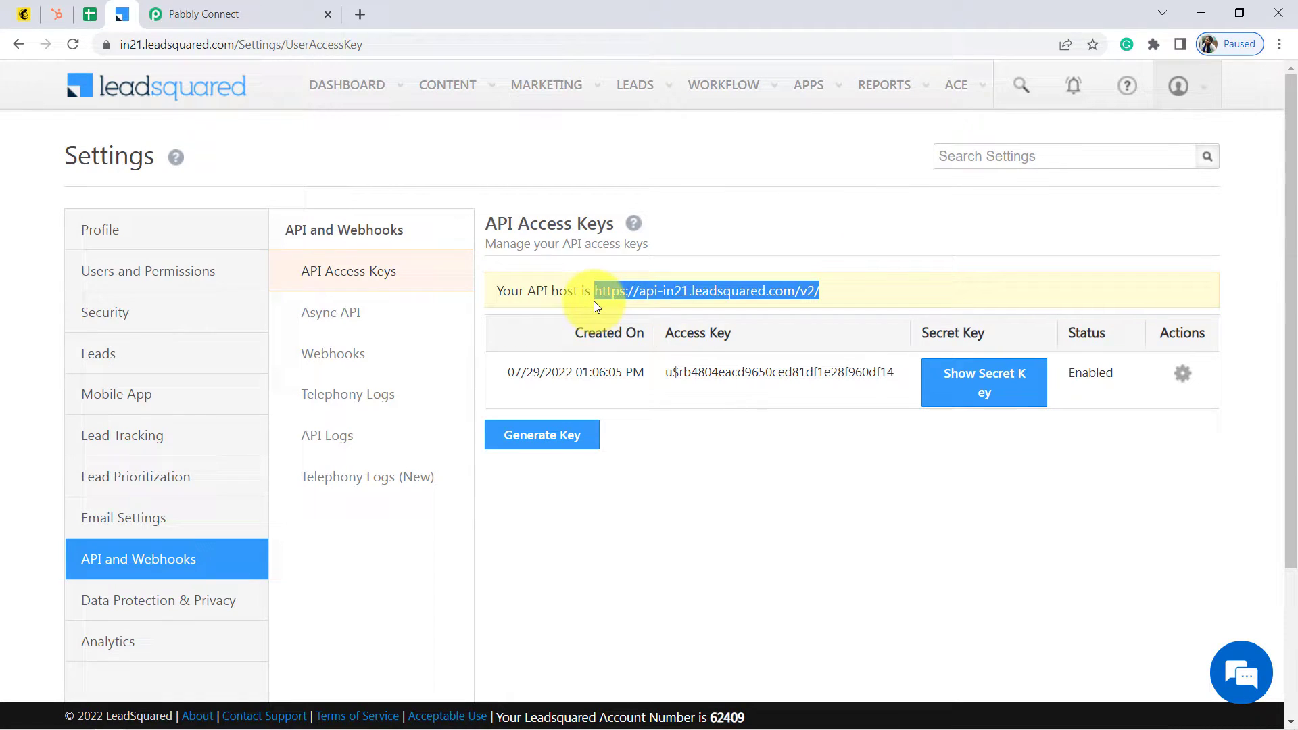
pyautogui.click(202, 14)
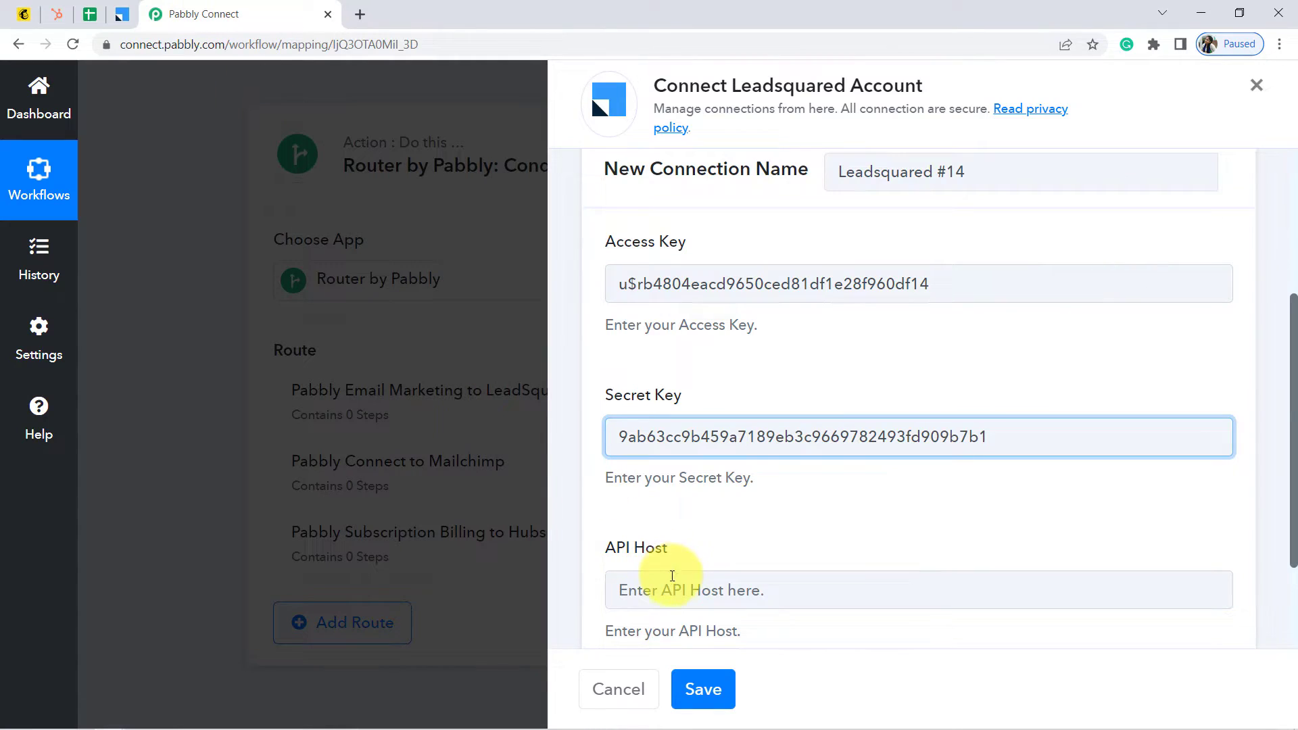
pyautogui.click(660, 588)
pyautogui.write('https://api-in21.leadsquared.com/v2/')
pyautogui.click(1281, 432)
pyautogui.scroll(-2, 1283, 474)
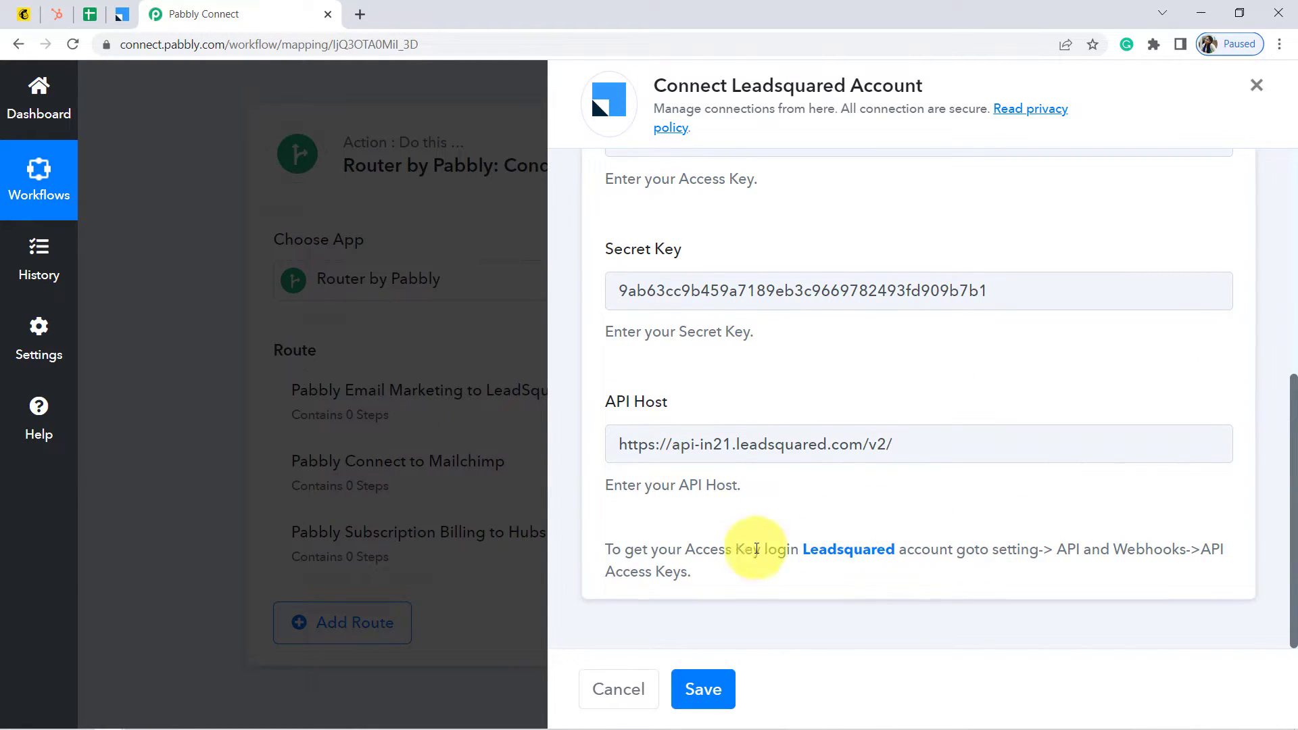
pyautogui.moveTo(623, 550); pyautogui.dragTo(657, 566)
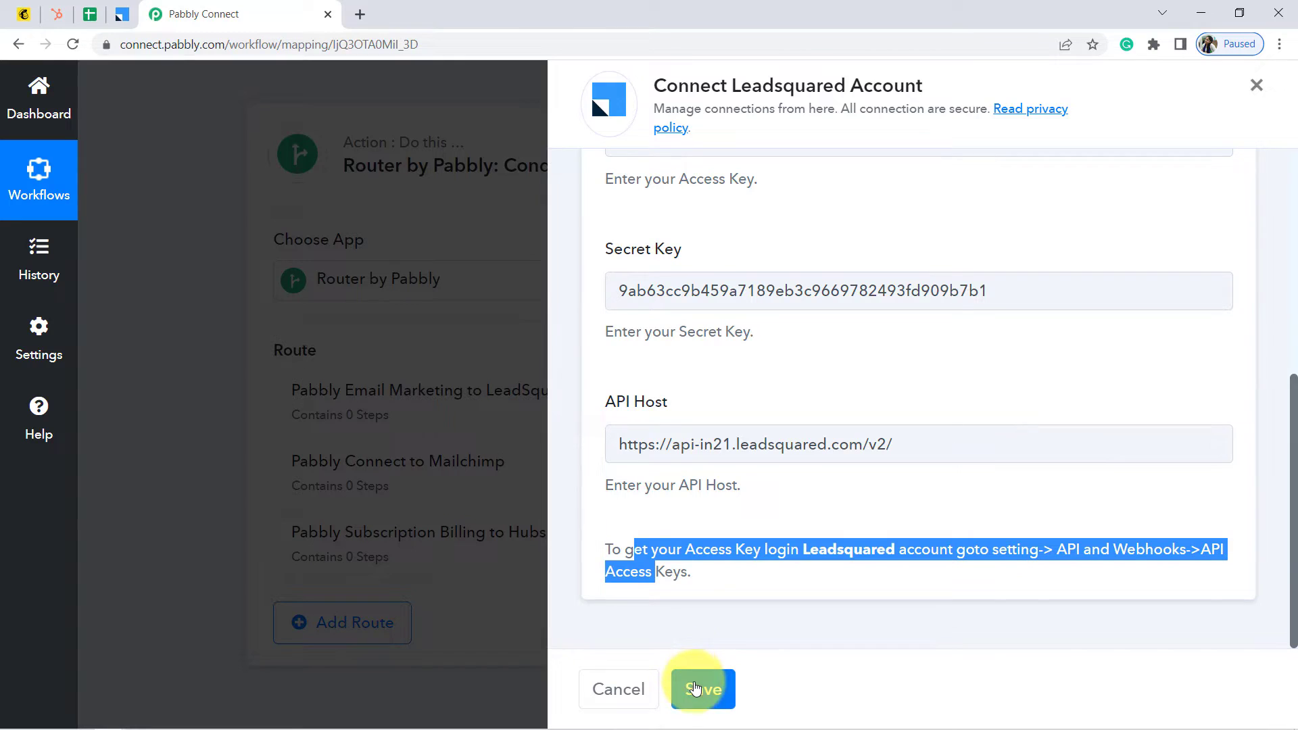
pyautogui.click(695, 686)
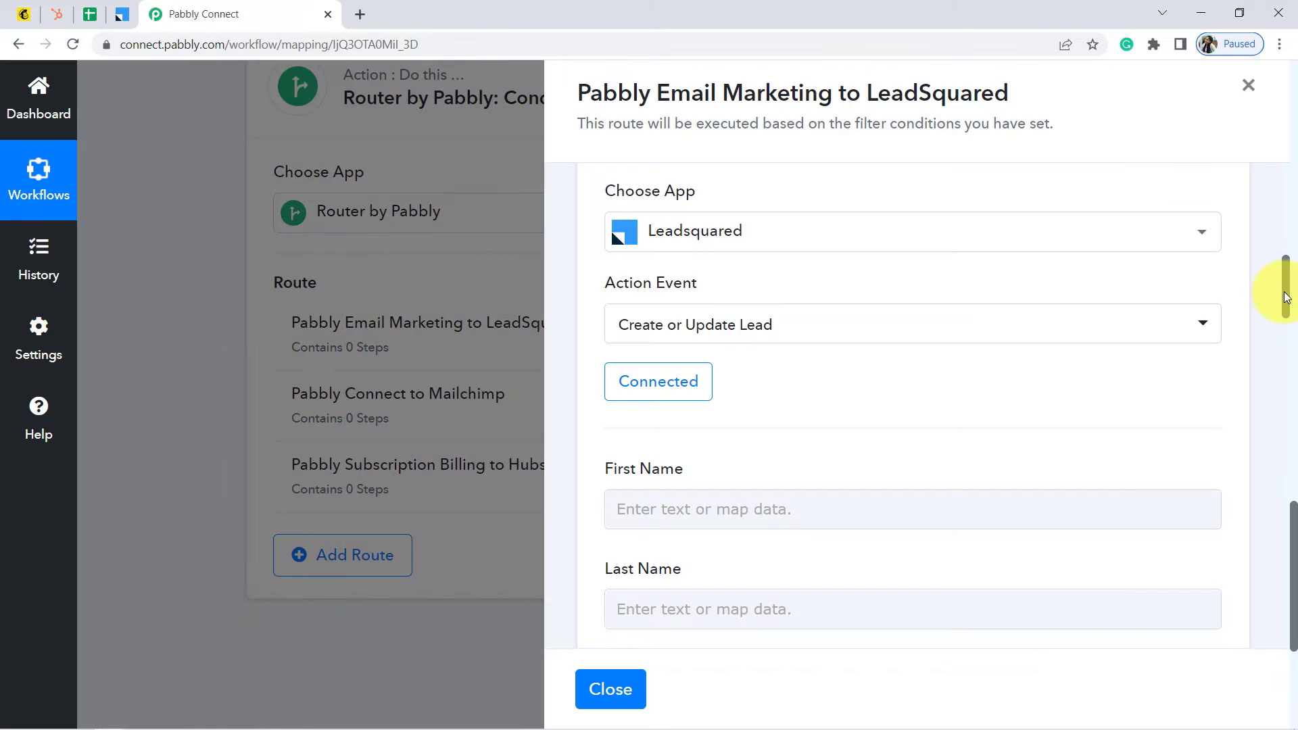
# Map the sheet's Name into the lead's First Name field
pyautogui.moveTo(1280, 298); pyautogui.dragTo(1287, 320)
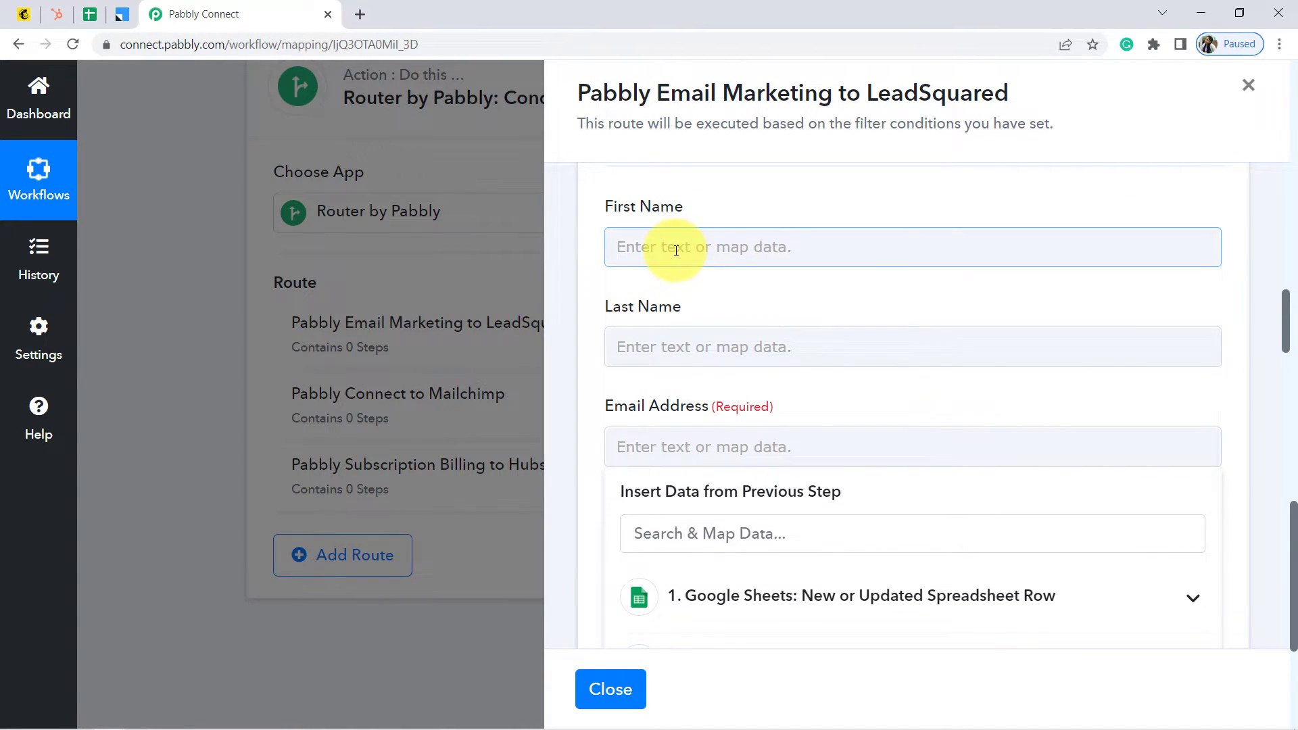
pyautogui.click(686, 257)
pyautogui.click(766, 403)
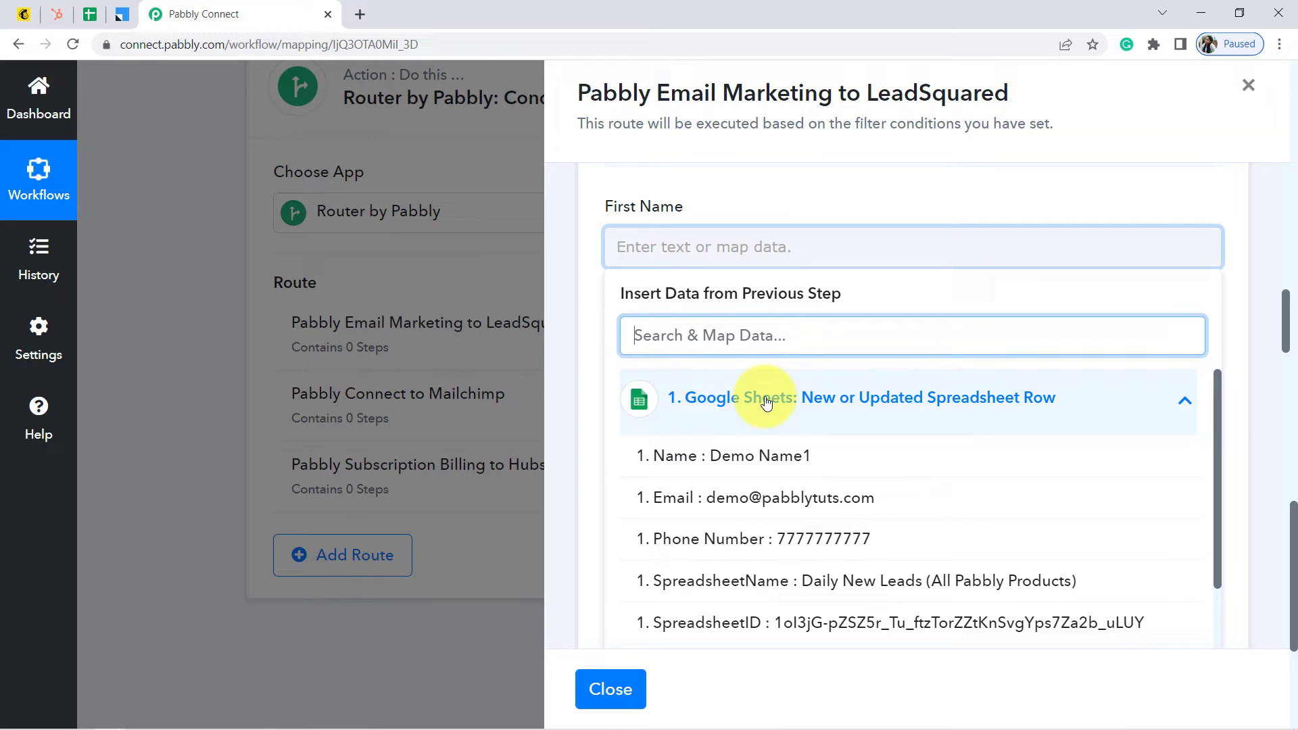
pyautogui.click(769, 458)
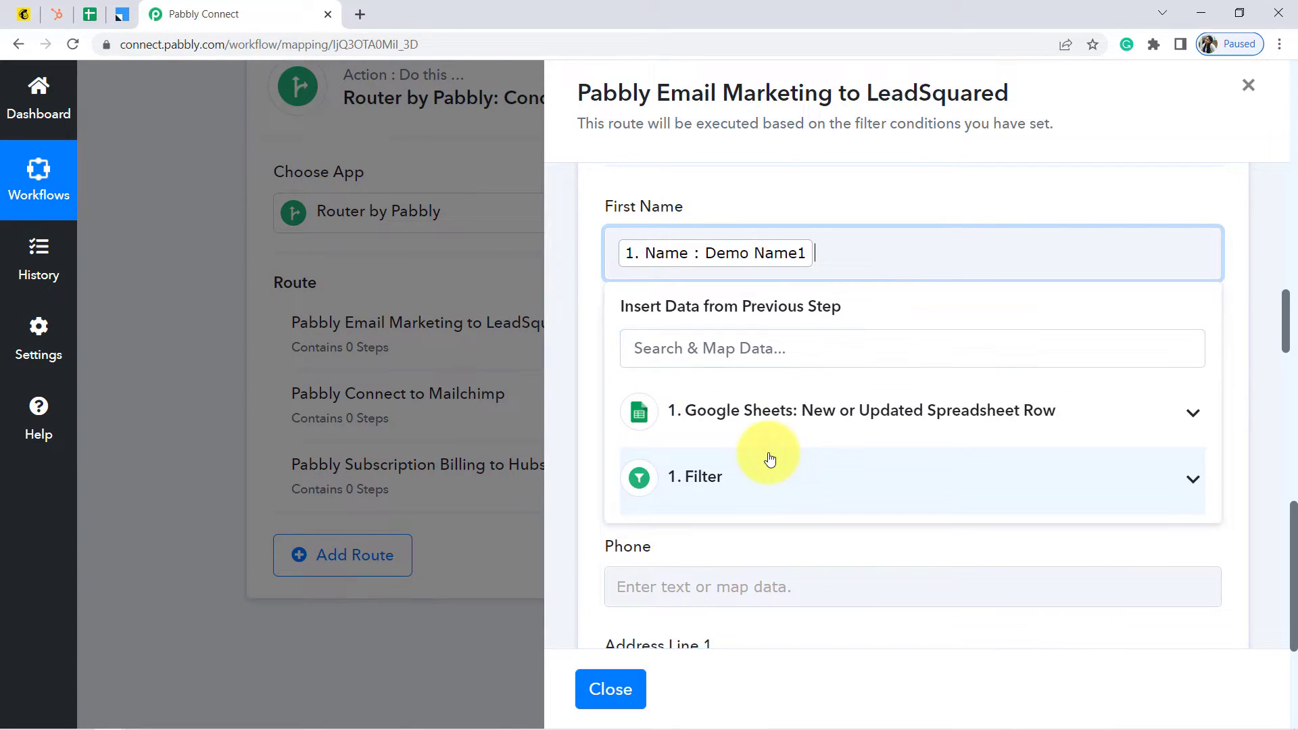
pyautogui.click(578, 284)
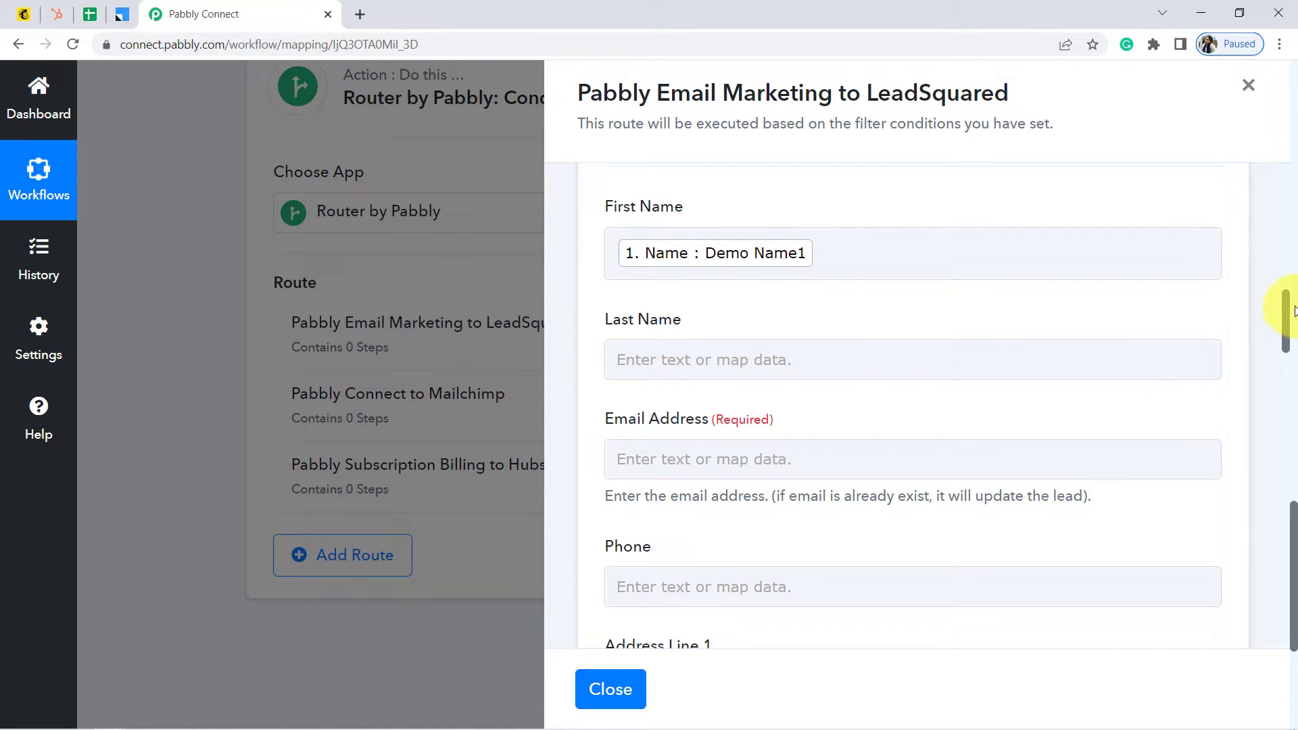
# Map the sheet's Email into the lead's Email Address field
pyautogui.moveTo(1288, 310); pyautogui.dragTo(1294, 327)
pyautogui.scroll(-1, 1294, 338)
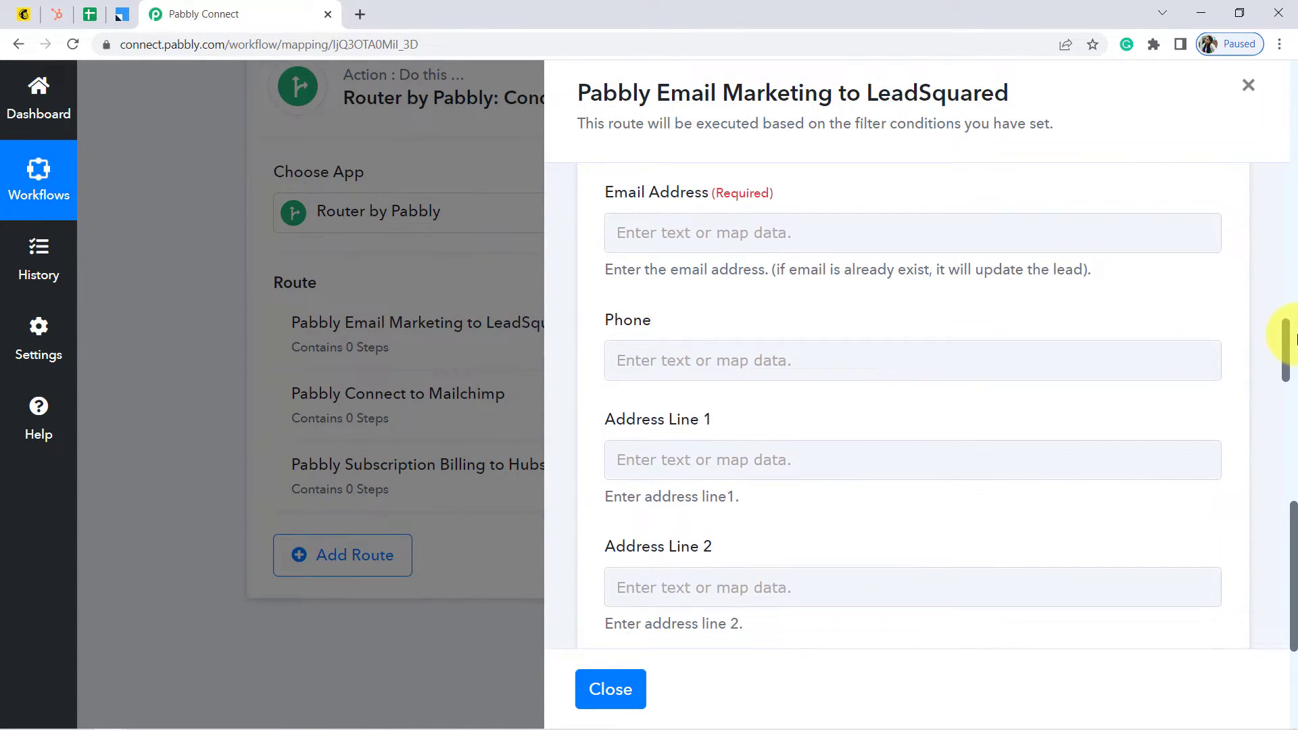
pyautogui.click(745, 237)
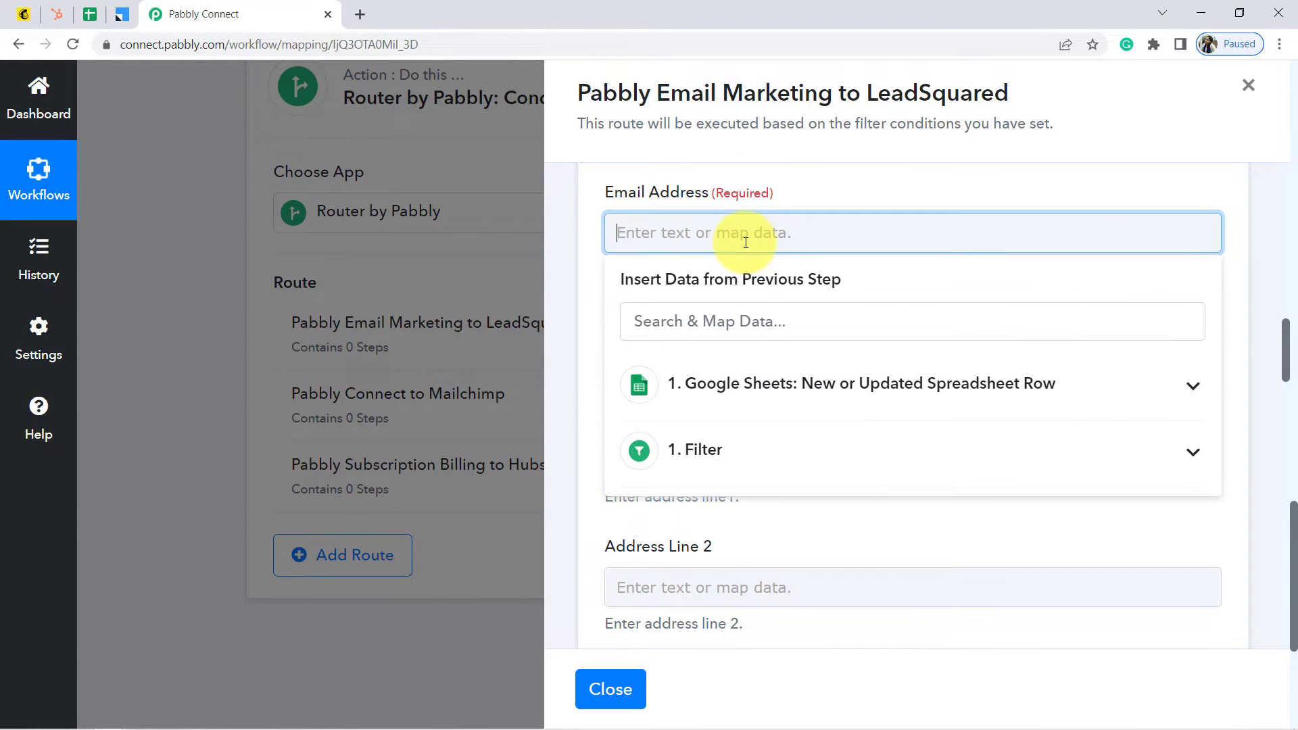
pyautogui.click(750, 404)
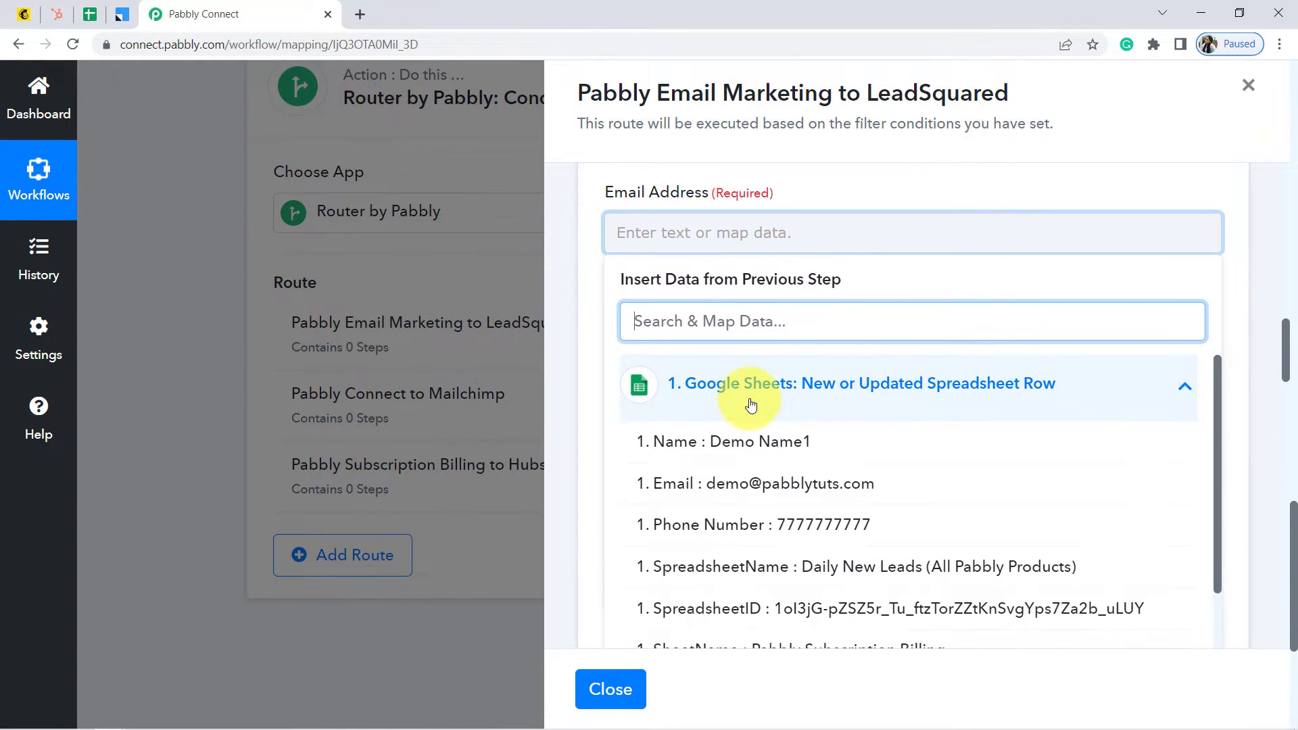
pyautogui.click(726, 481)
pyautogui.click(594, 420)
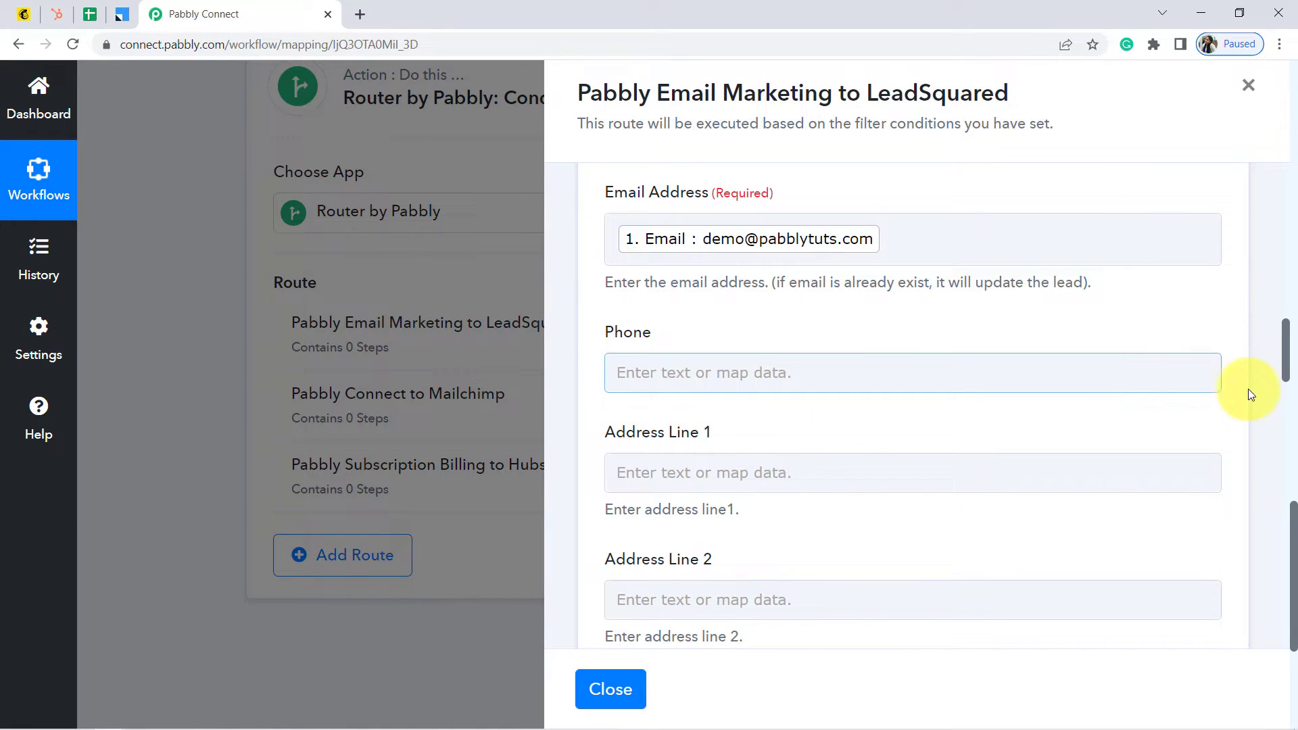
# Map the sheet's Phone Number into the lead's Phone field
pyautogui.scroll(-1, 1287, 351)
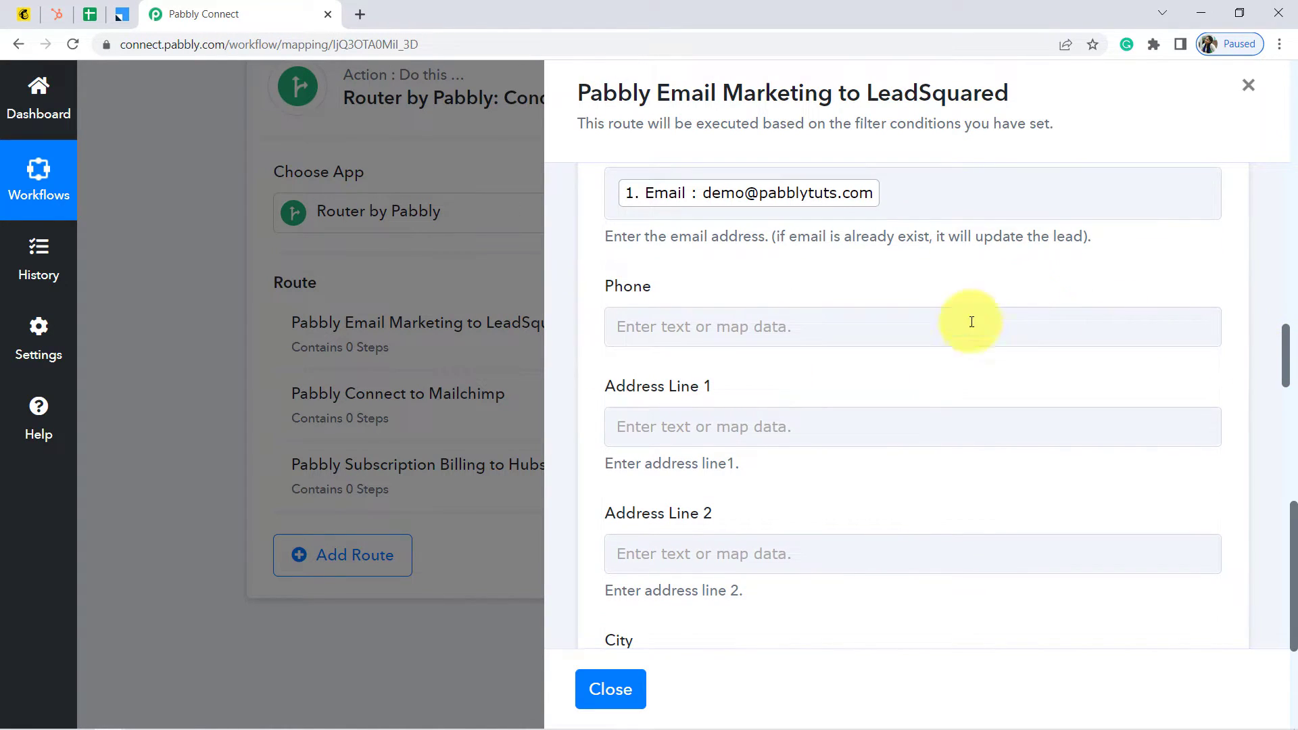
pyautogui.click(956, 328)
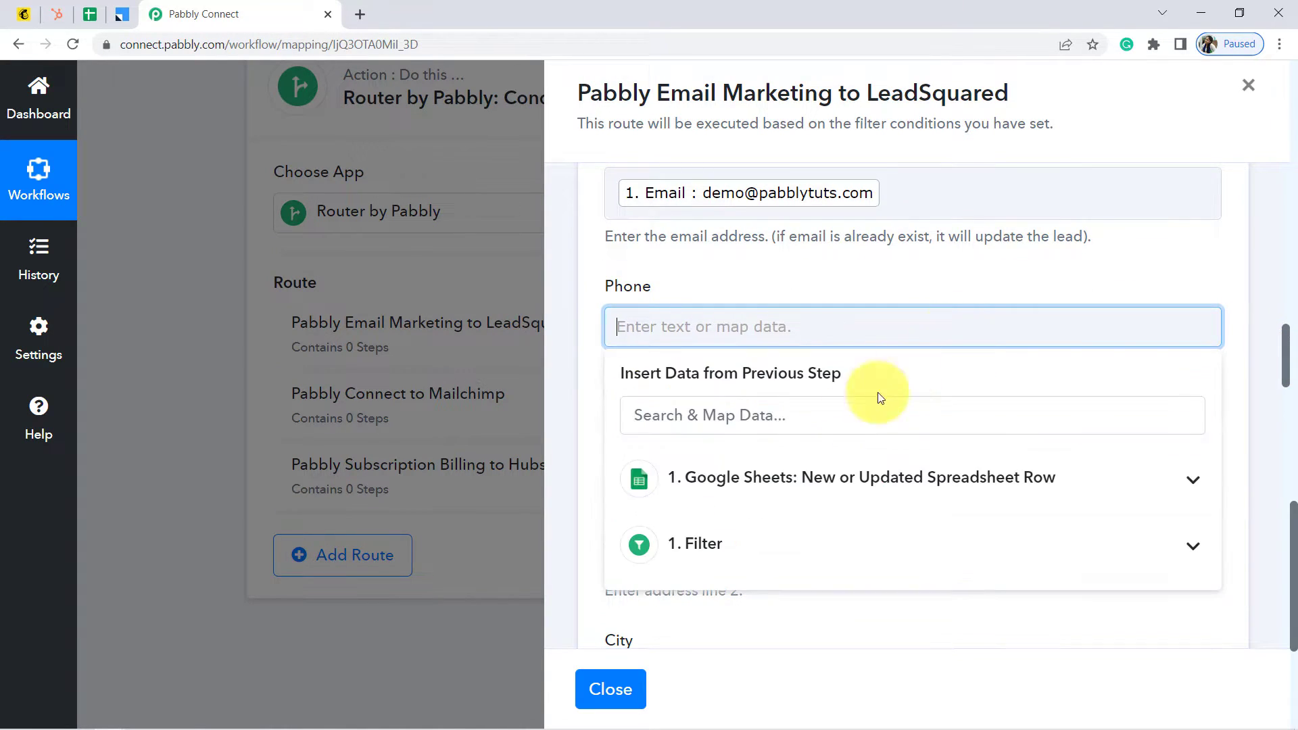
pyautogui.click(812, 489)
pyautogui.click(777, 621)
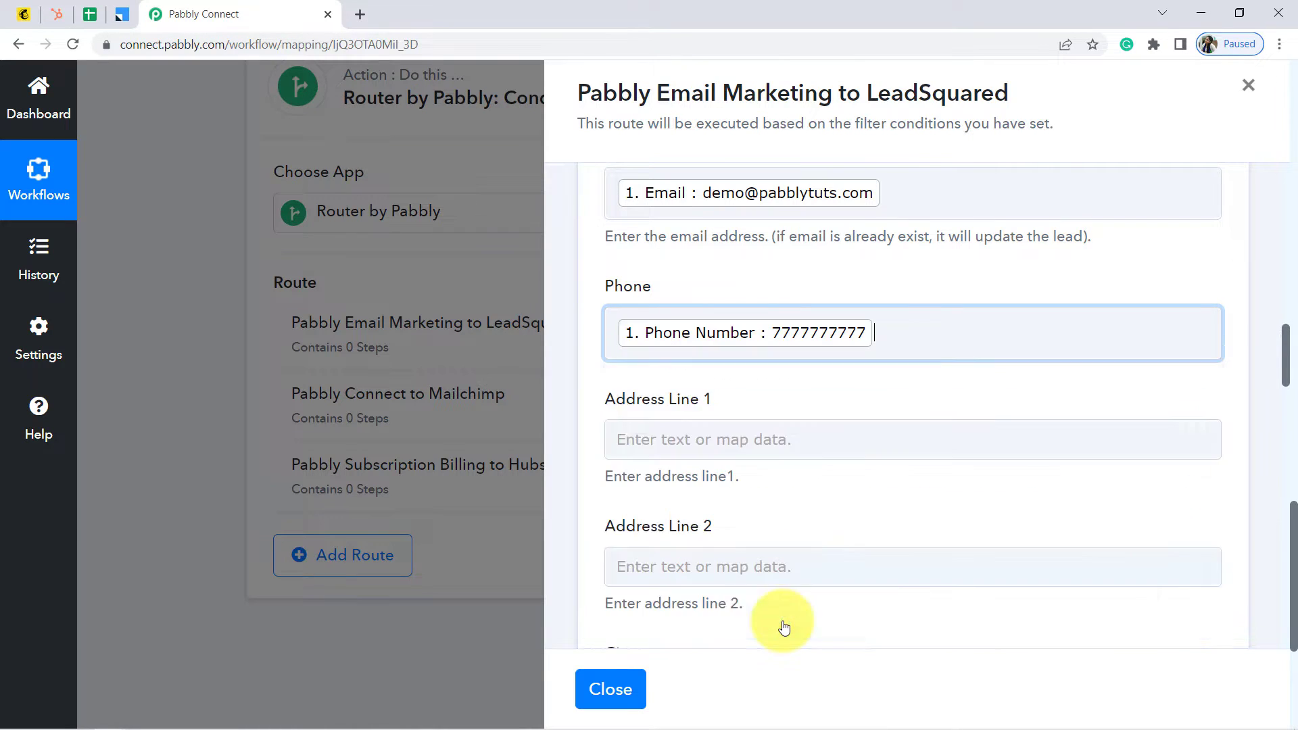
pyautogui.click(575, 392)
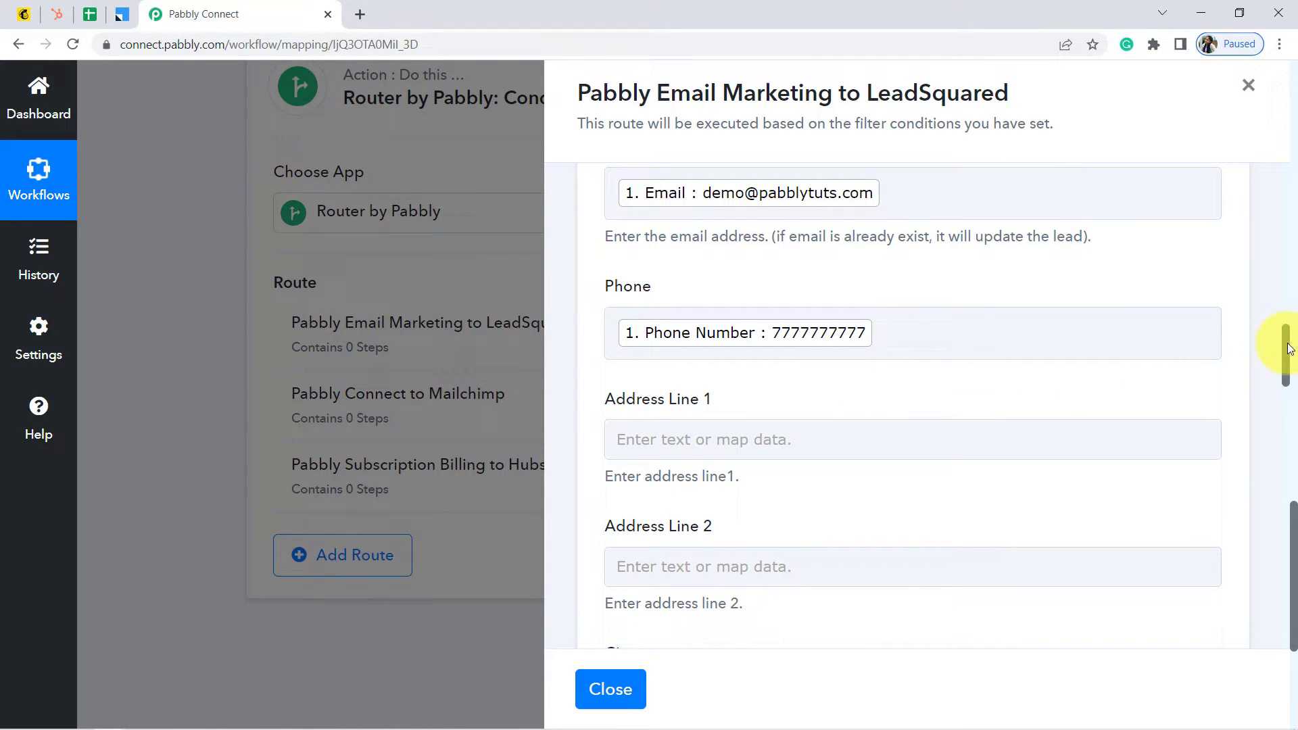
pyautogui.moveTo(1288, 349); pyautogui.dragTo(1288, 582)
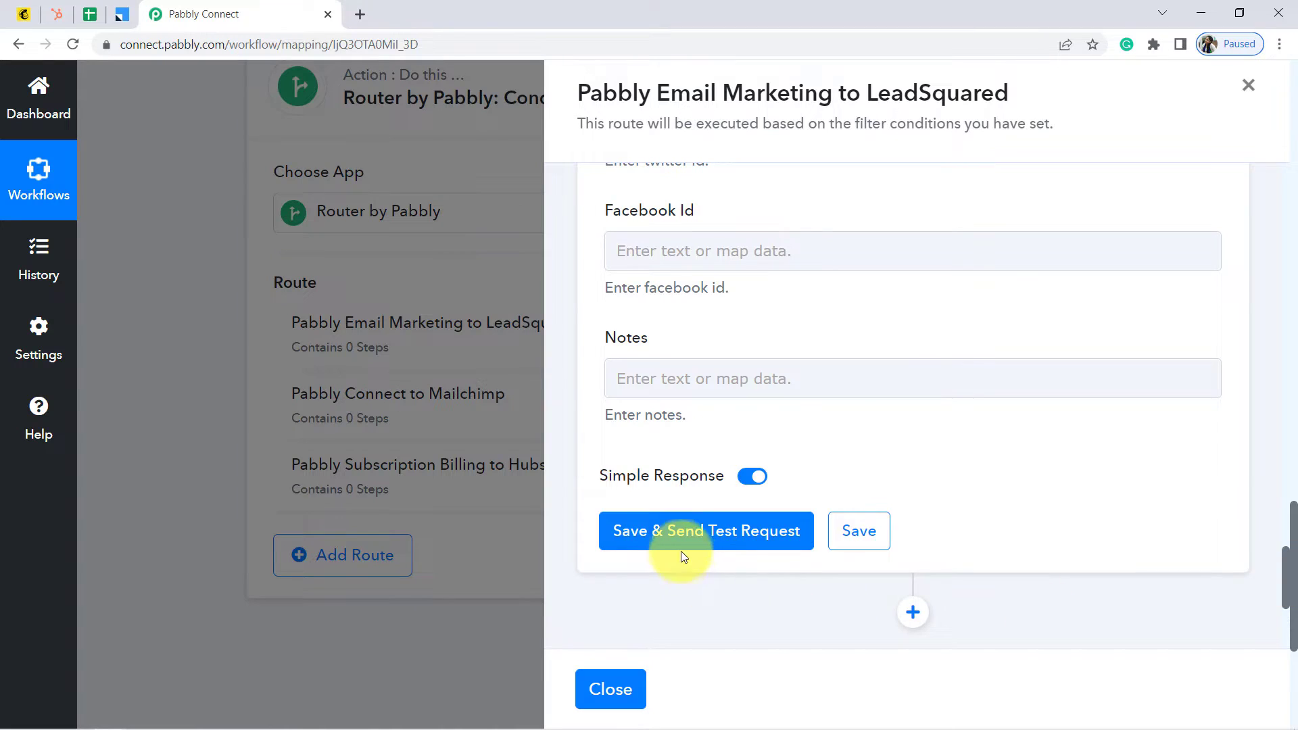
# Test and save the Create or Update Lead step, then scroll back to the filter
pyautogui.click(856, 532)
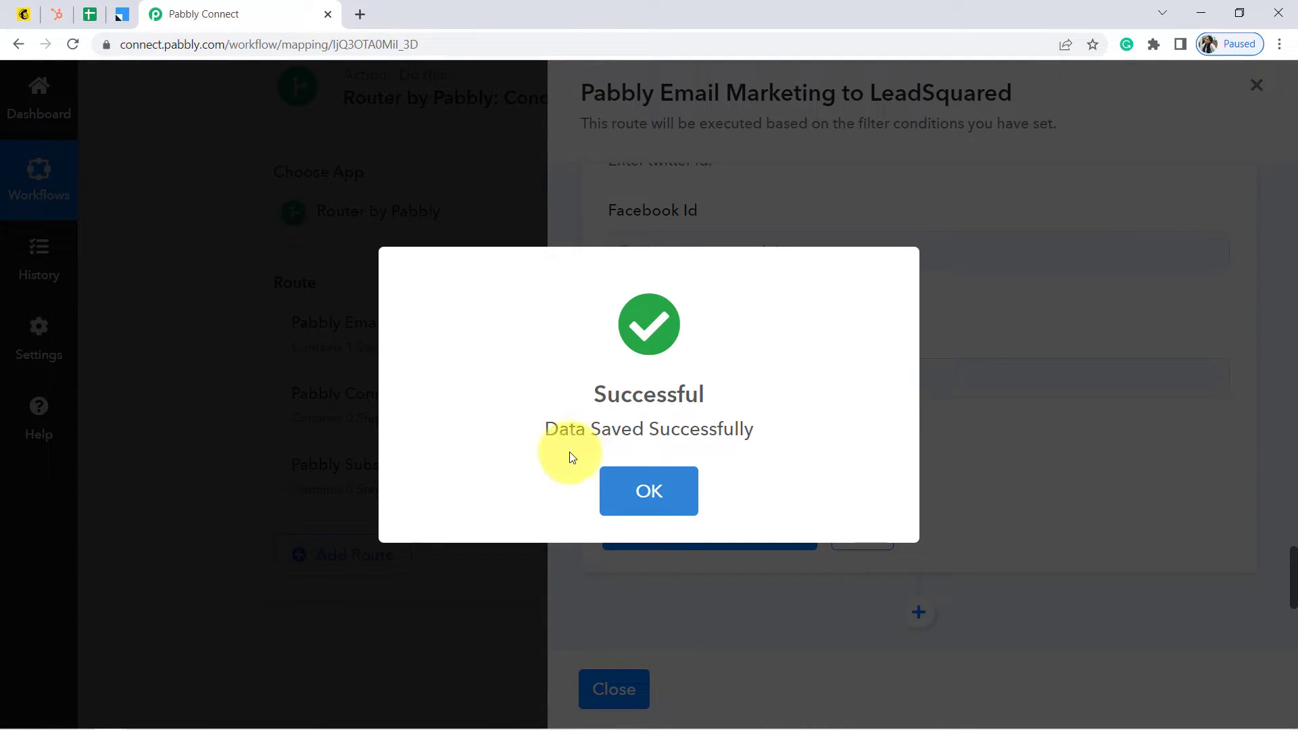
pyautogui.click(691, 488)
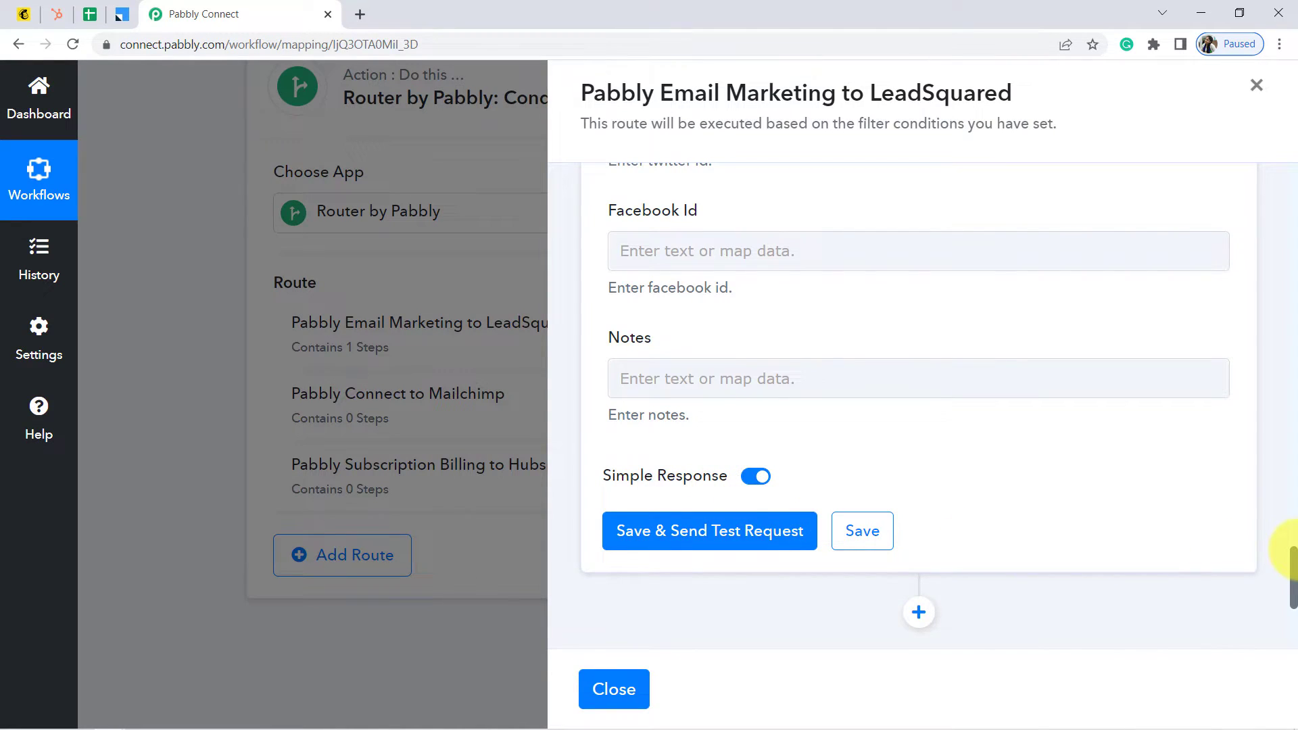
pyautogui.moveTo(1293, 553); pyautogui.dragTo(1293, 551)
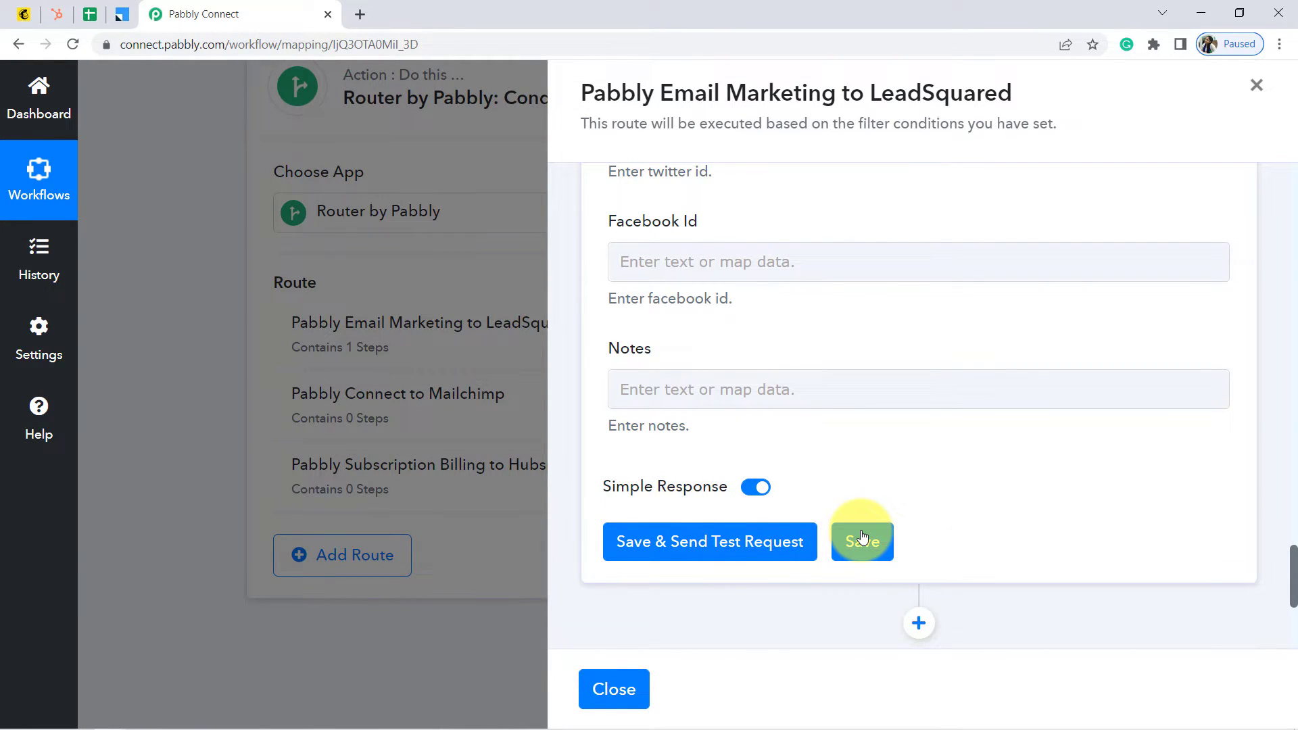
pyautogui.click(863, 537)
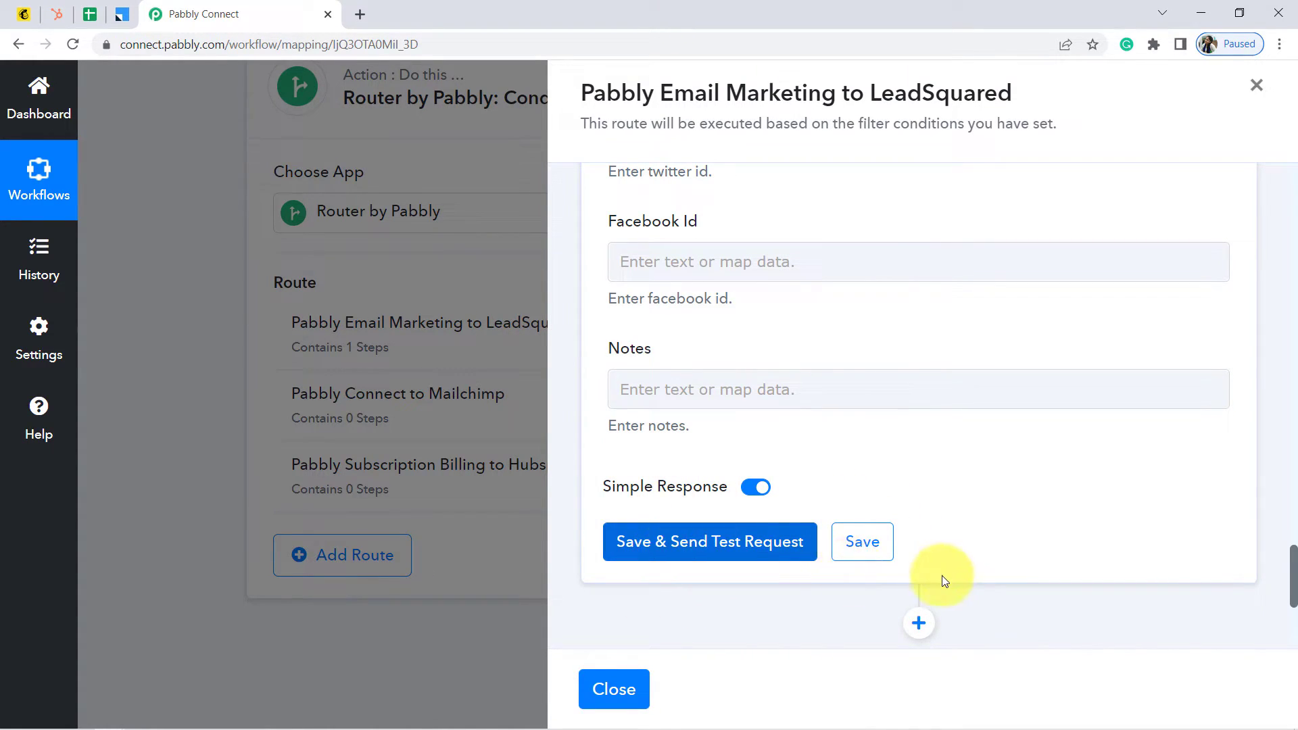
pyautogui.moveTo(1293, 590); pyautogui.dragTo(1291, 220)
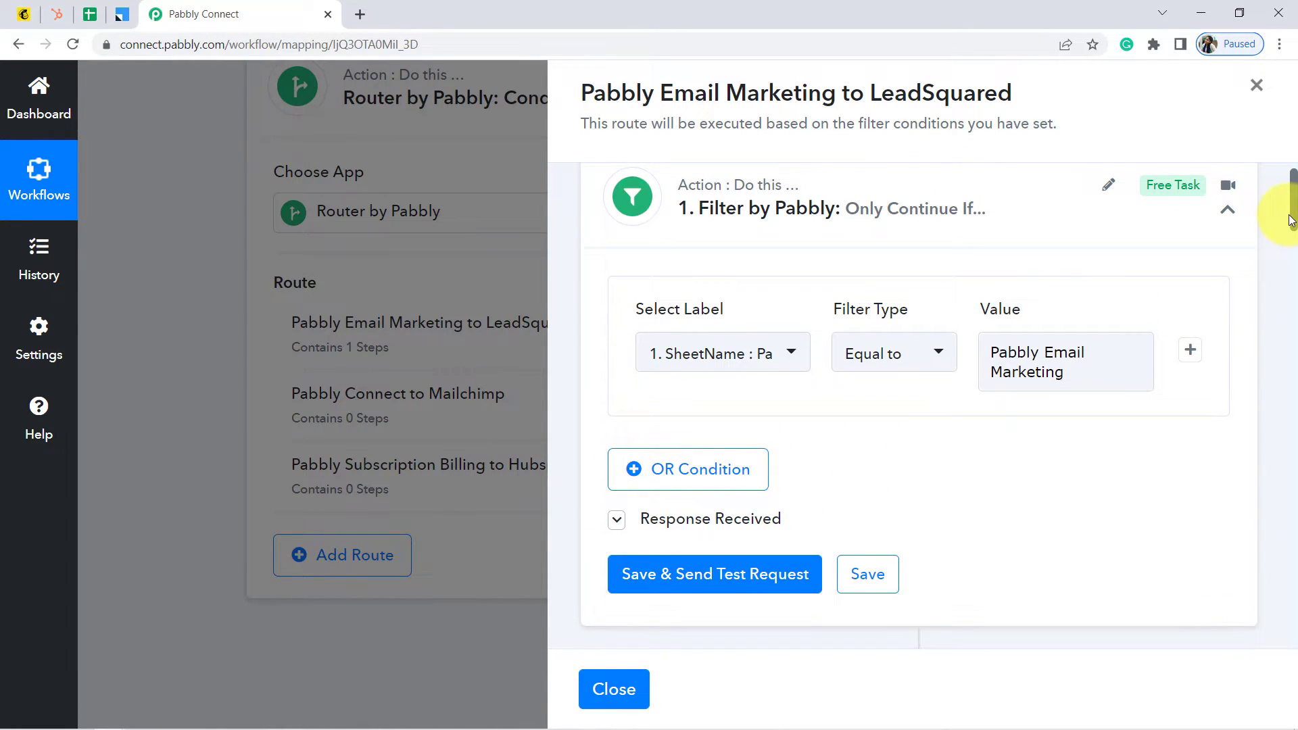
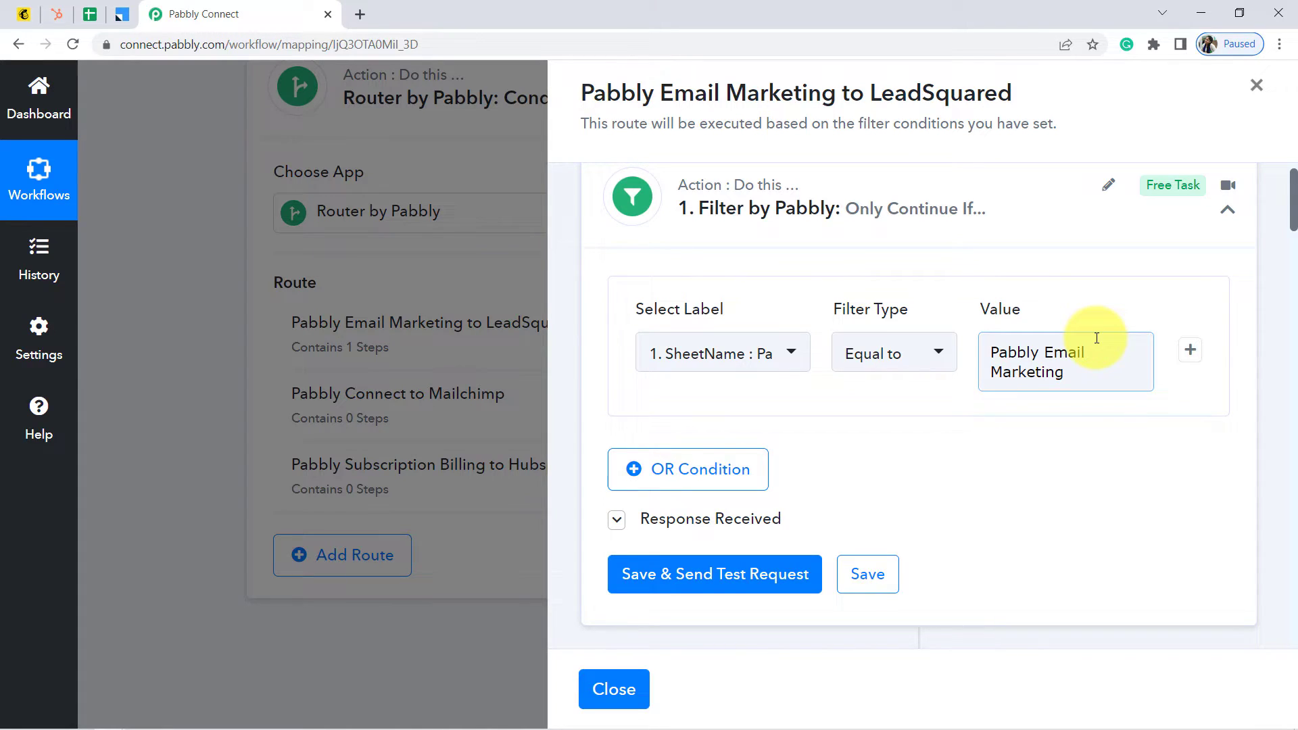
# Review the filter's test response, then close the LeadSquared route editor
pyautogui.click(657, 532)
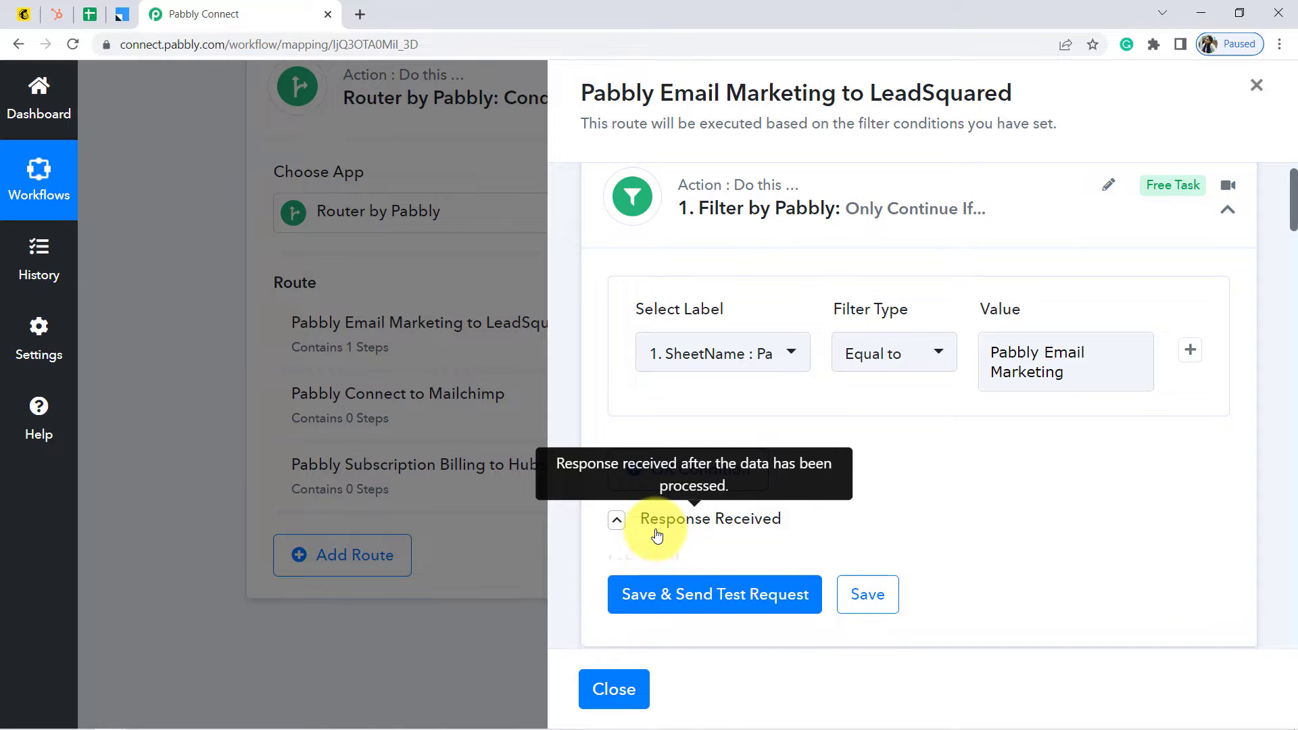
pyautogui.moveTo(1293, 189); pyautogui.dragTo(1291, 618)
pyautogui.click(611, 688)
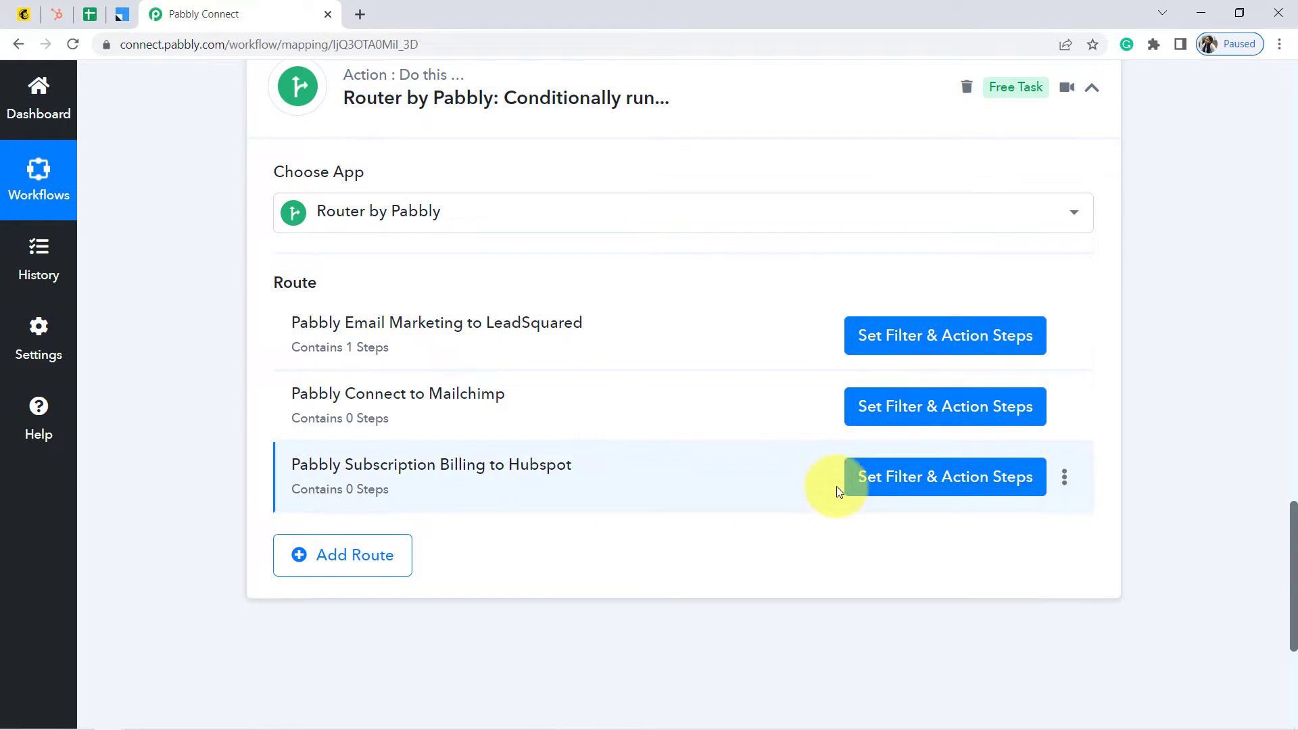
# Filter the Mailchimp route on SheetName equal to 'Pabbly Connect' and send a test request
pyautogui.click(903, 411)
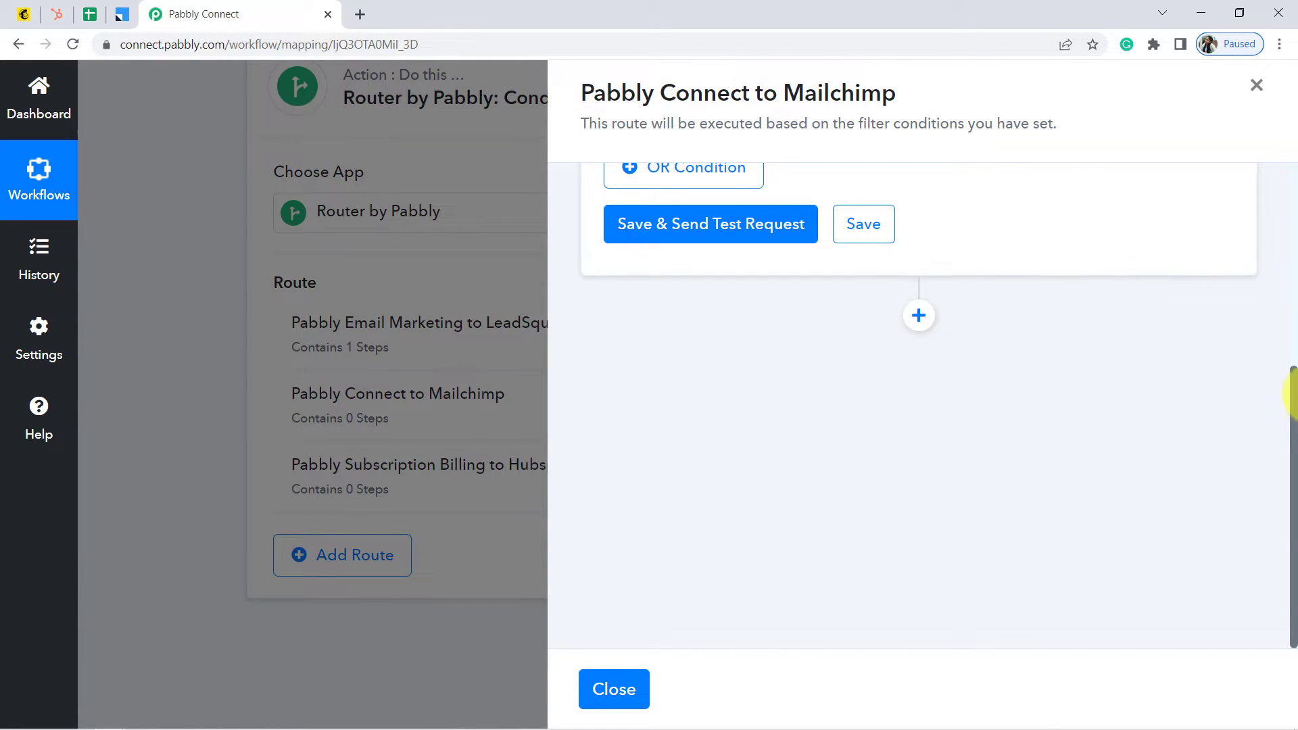
pyautogui.moveTo(1291, 429); pyautogui.dragTo(1284, 247)
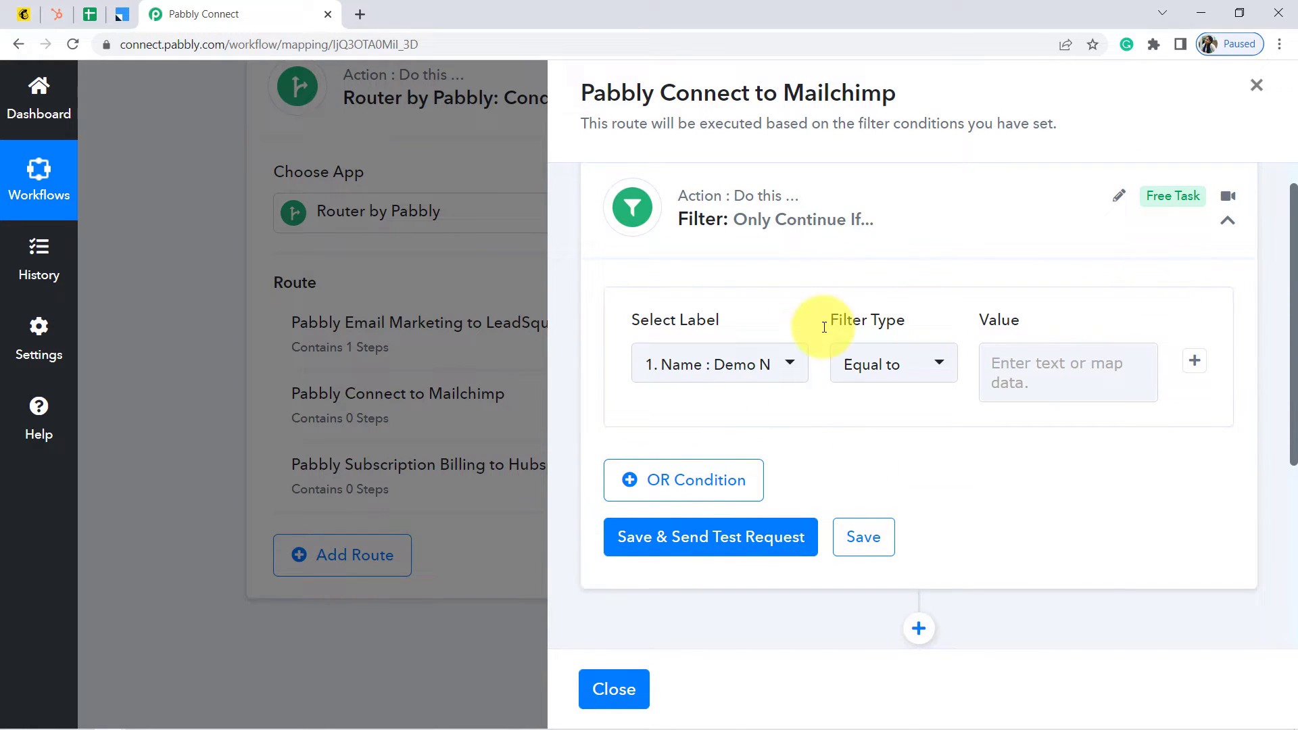
pyautogui.click(682, 365)
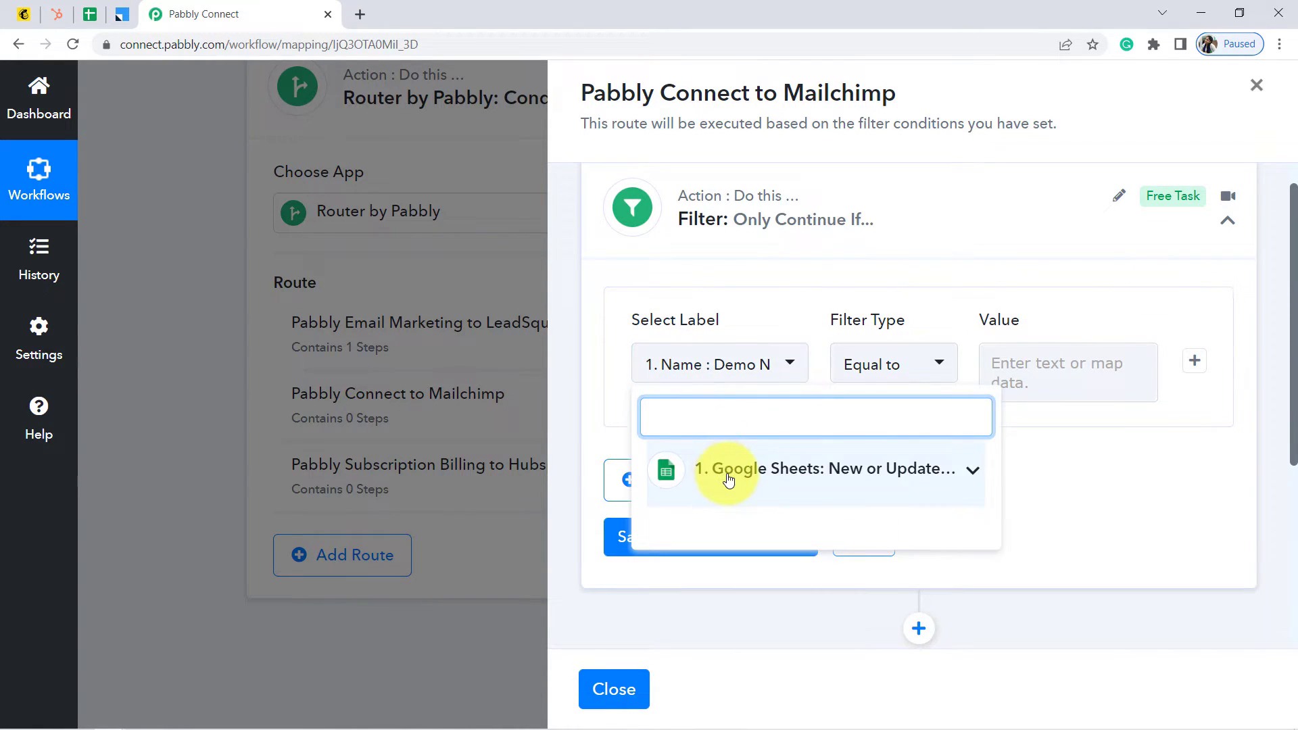
pyautogui.click(725, 471)
pyautogui.moveTo(996, 481); pyautogui.dragTo(998, 564)
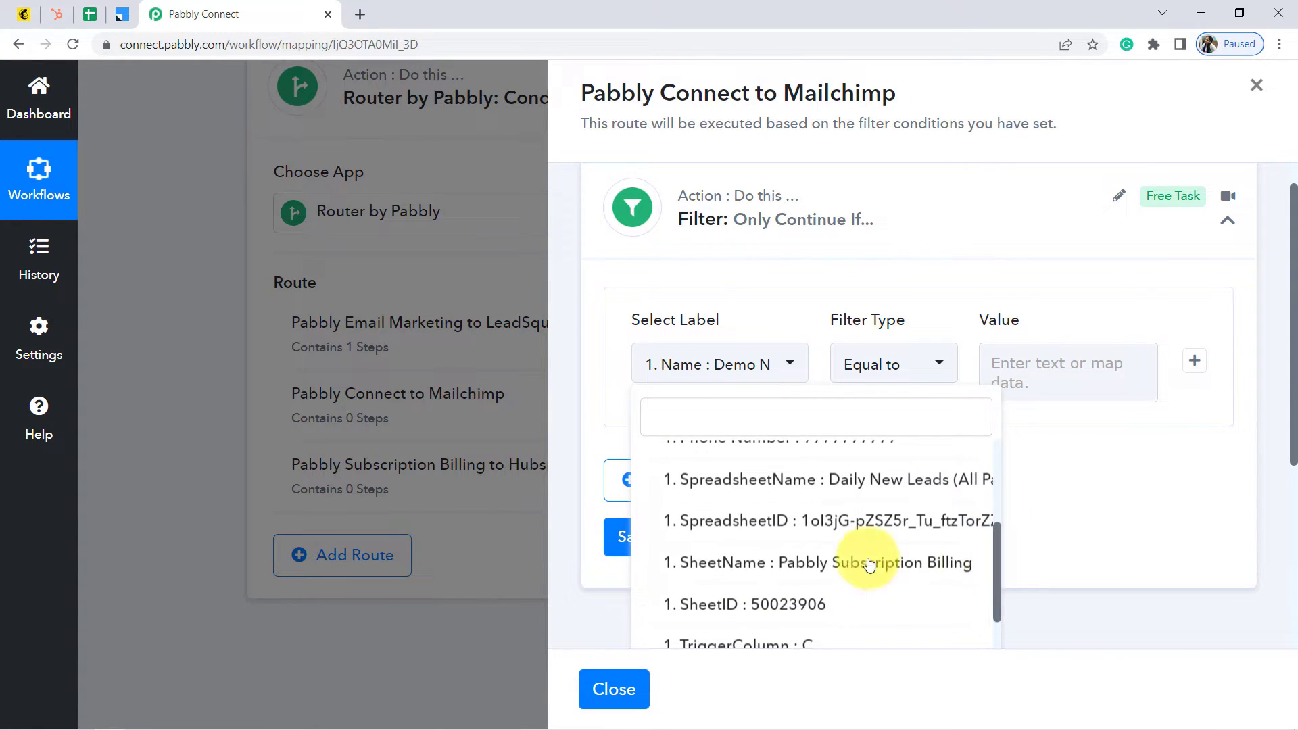
pyautogui.click(748, 564)
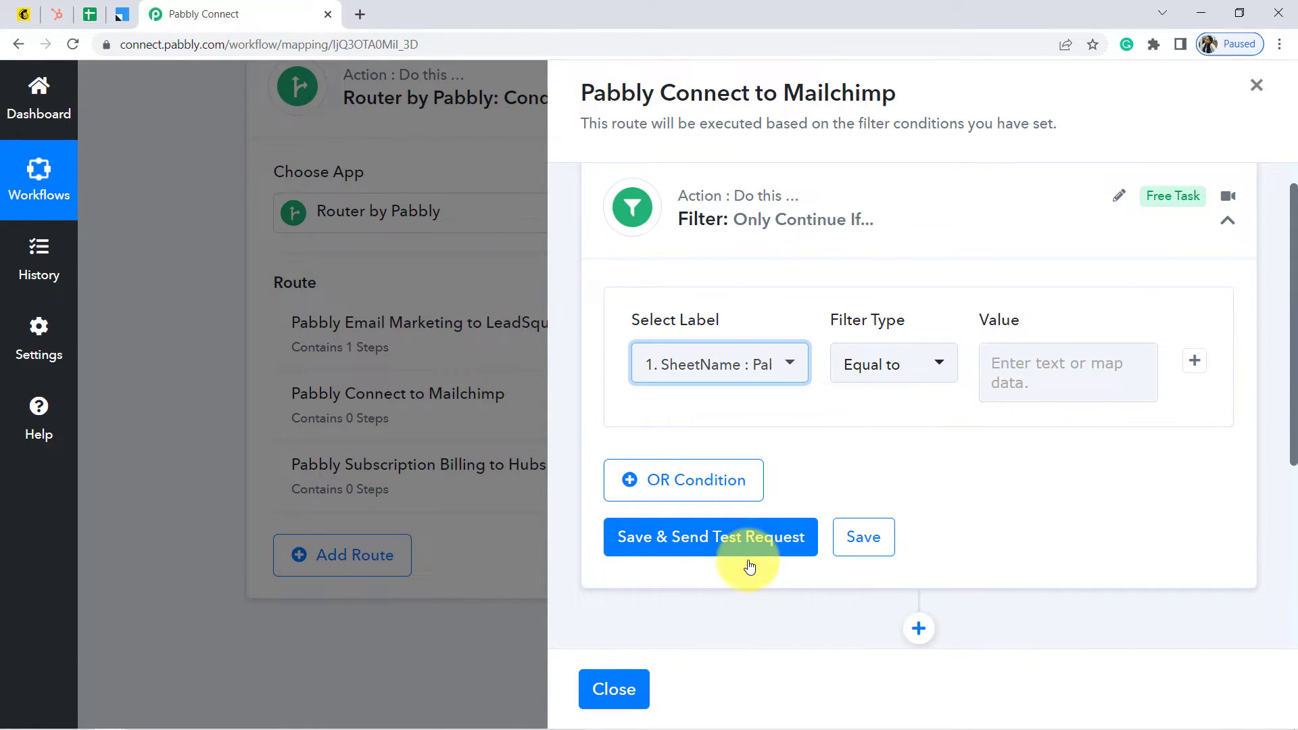
pyautogui.click(1009, 366)
pyautogui.write('Pabbly Connect')
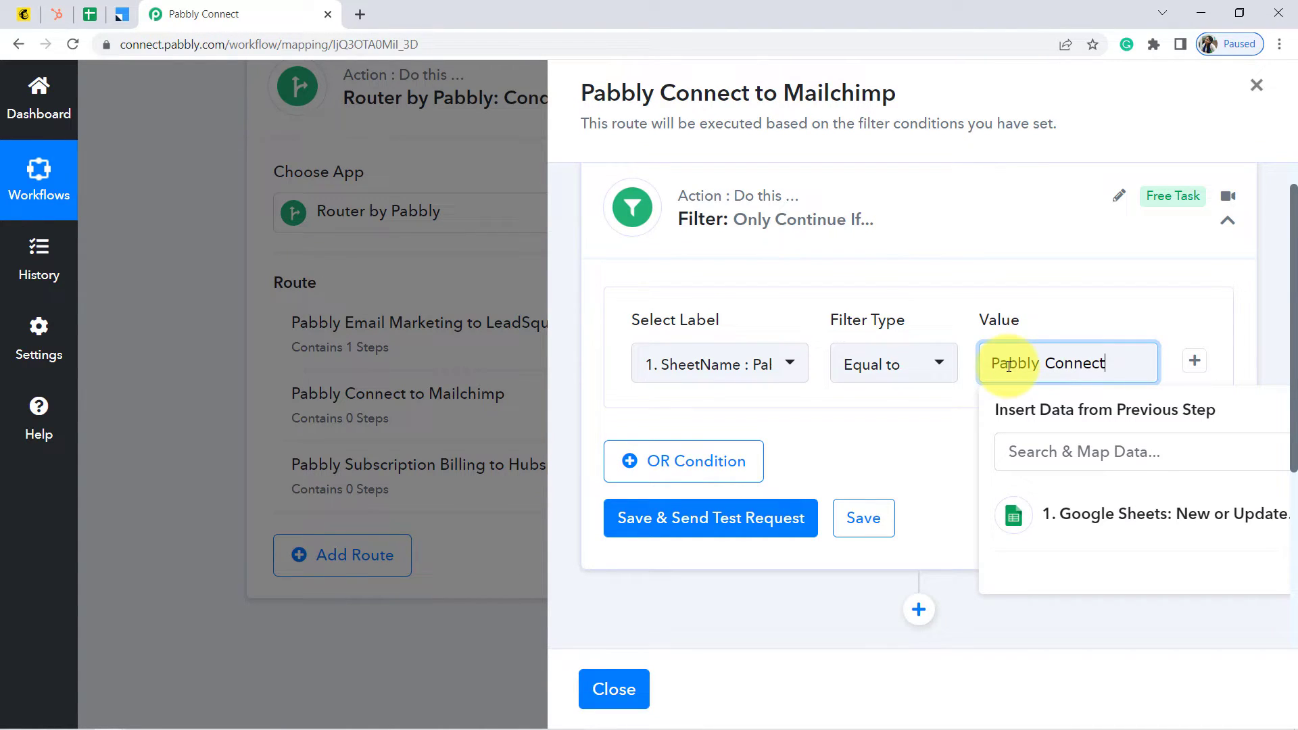
pyautogui.click(700, 520)
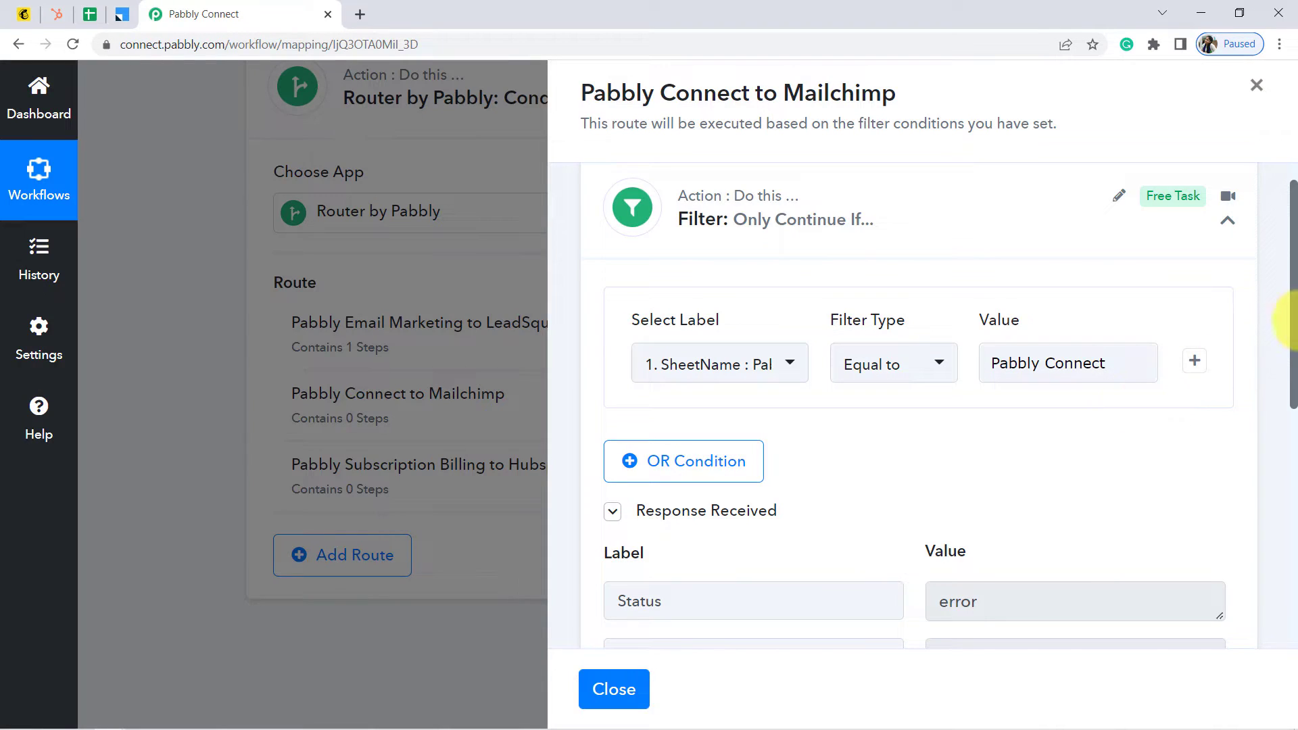
pyautogui.moveTo(1295, 311); pyautogui.dragTo(1293, 511)
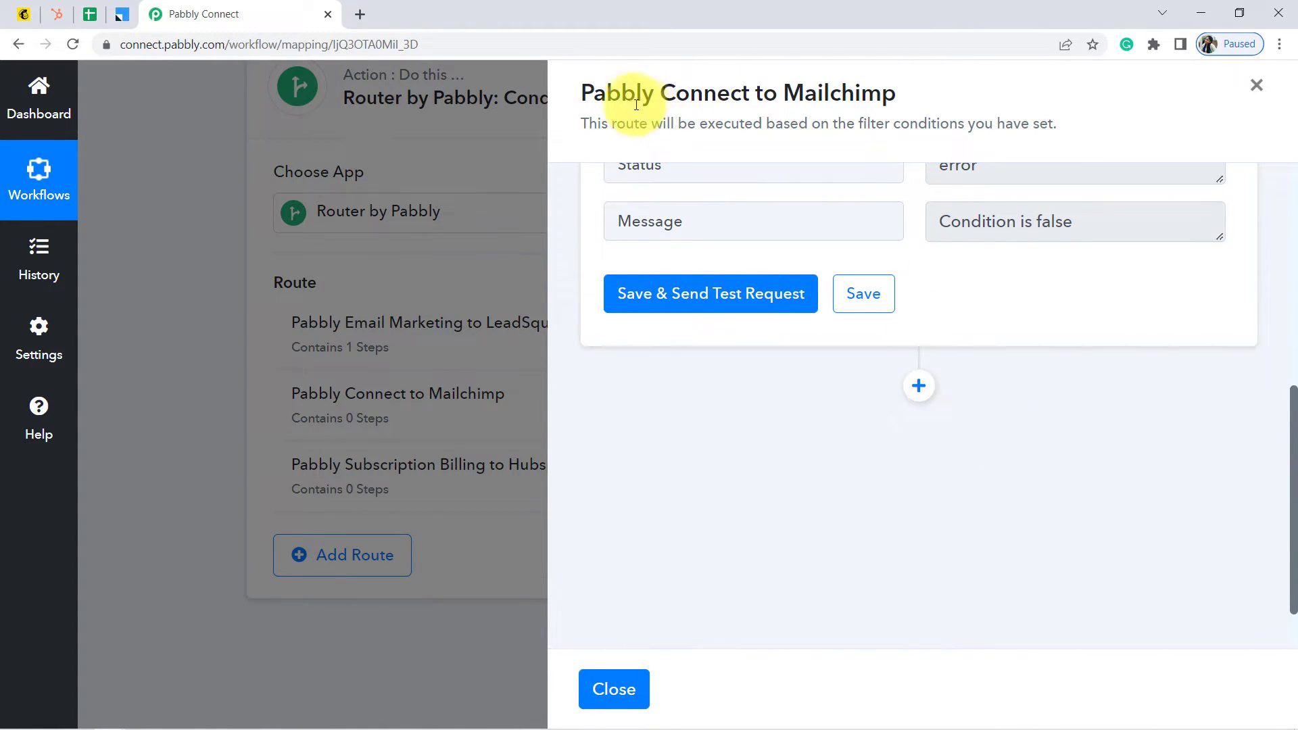
pyautogui.moveTo(620, 95); pyautogui.dragTo(679, 98)
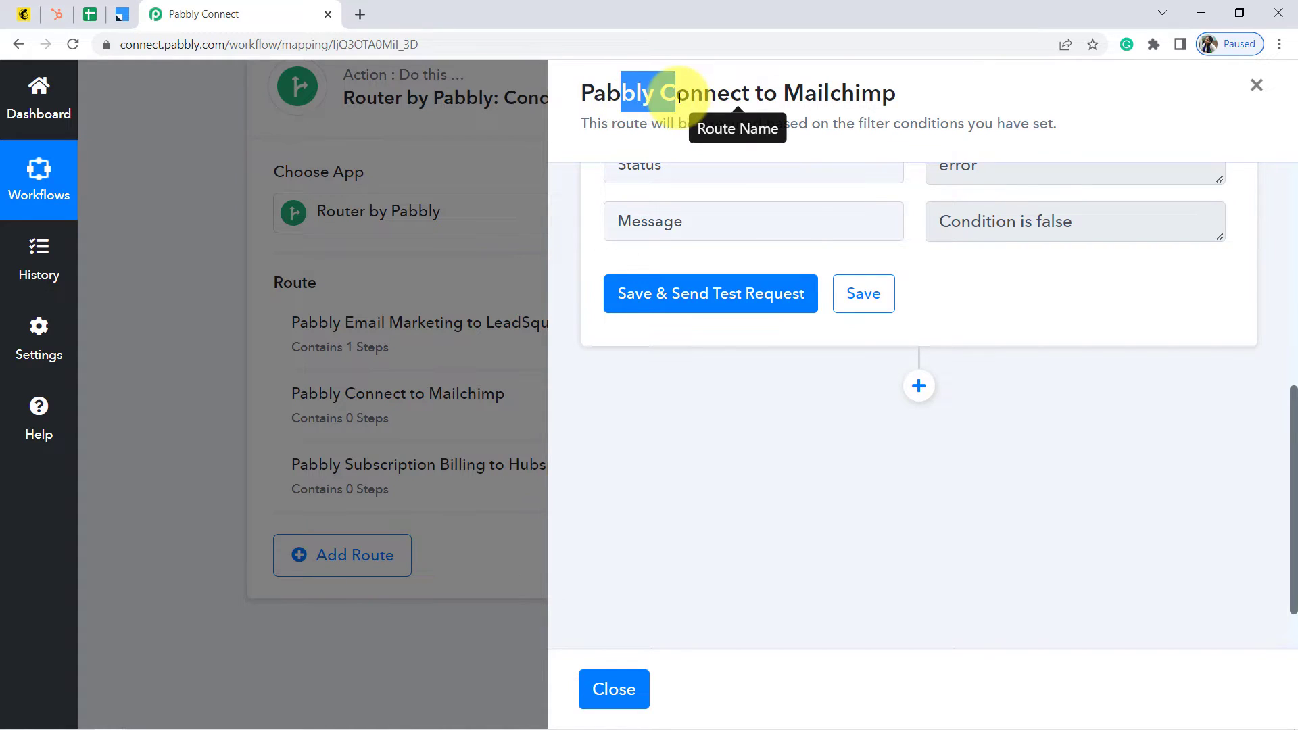
# Add a MailChimp action step with the 'Add New Member with Custom Fields' event and begin connecting
pyautogui.click(921, 398)
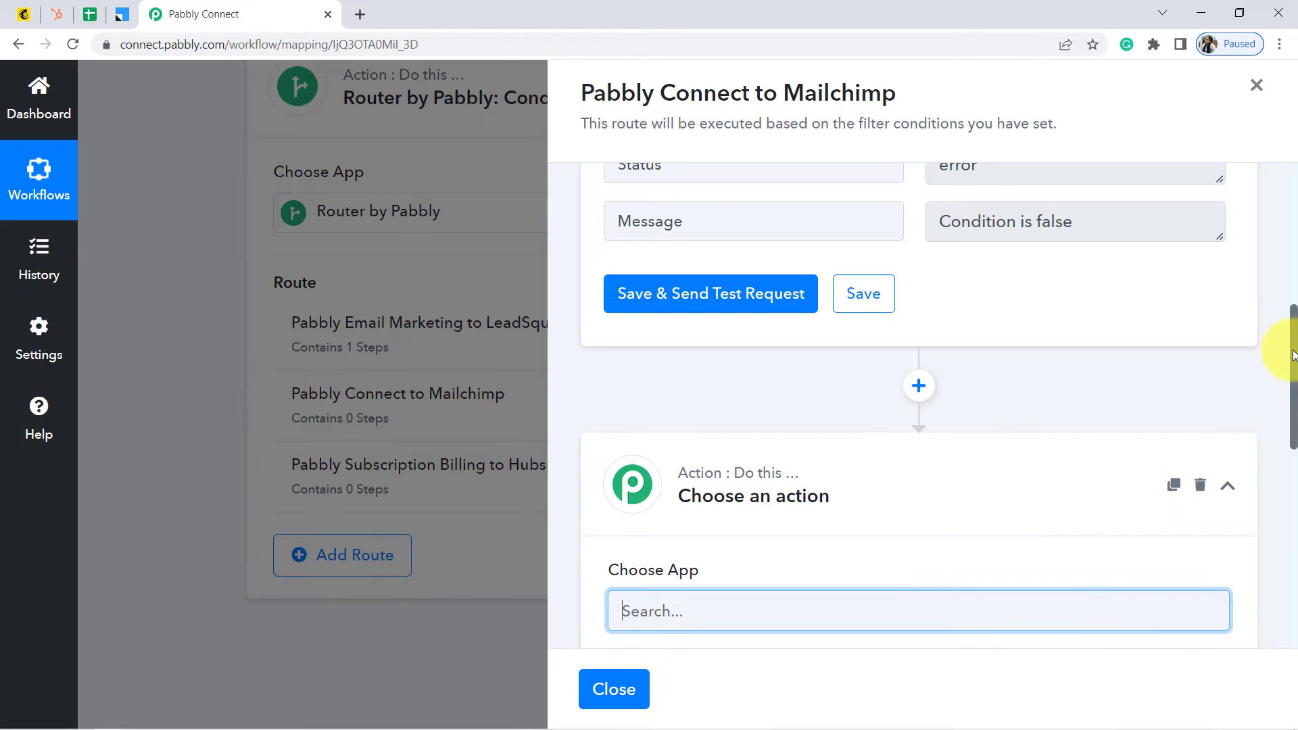
pyautogui.moveTo(1290, 376); pyautogui.dragTo(1291, 451)
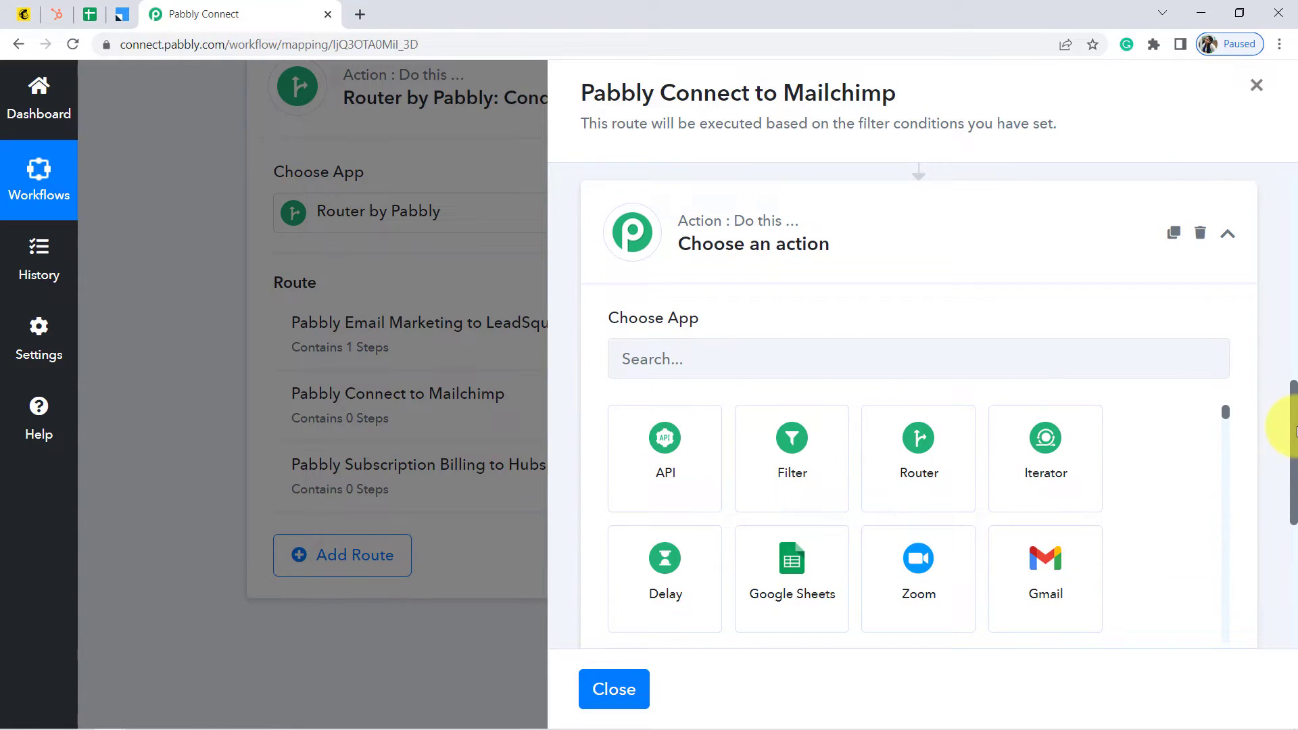
pyautogui.click(778, 361)
pyautogui.write('mailchi')
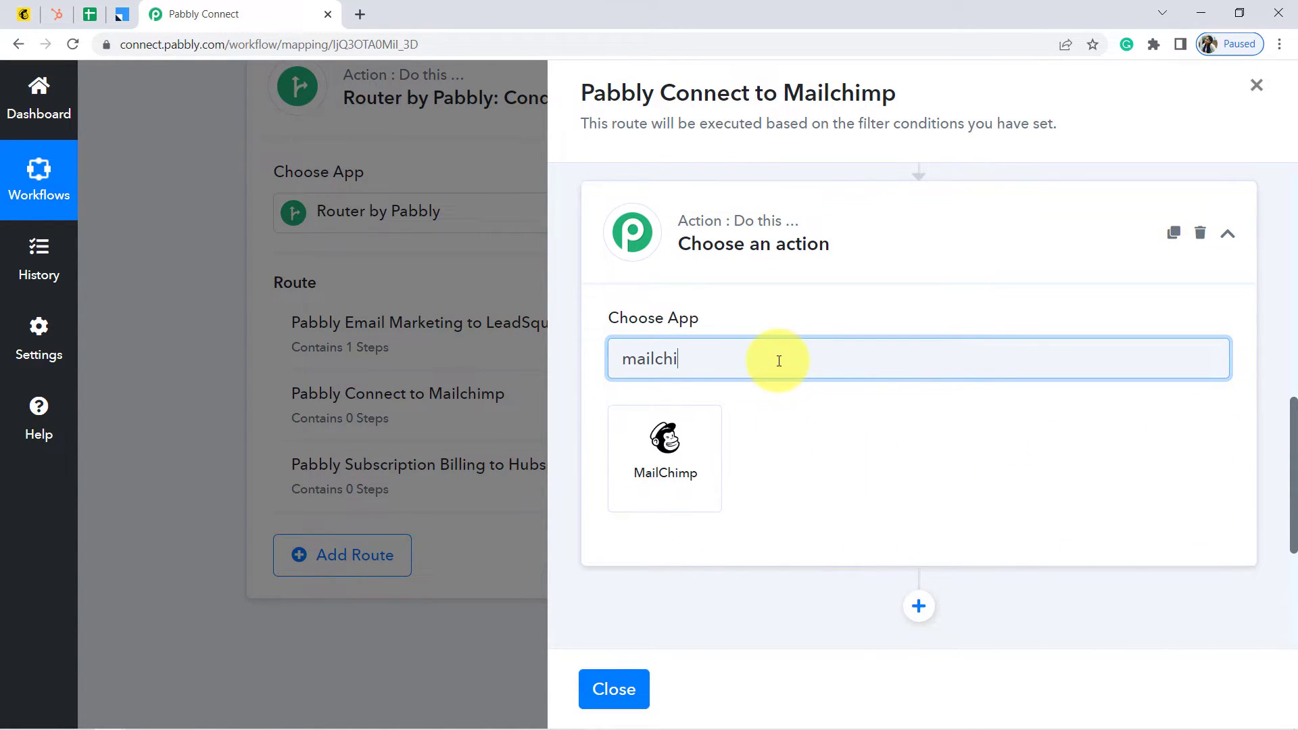
pyautogui.click(643, 464)
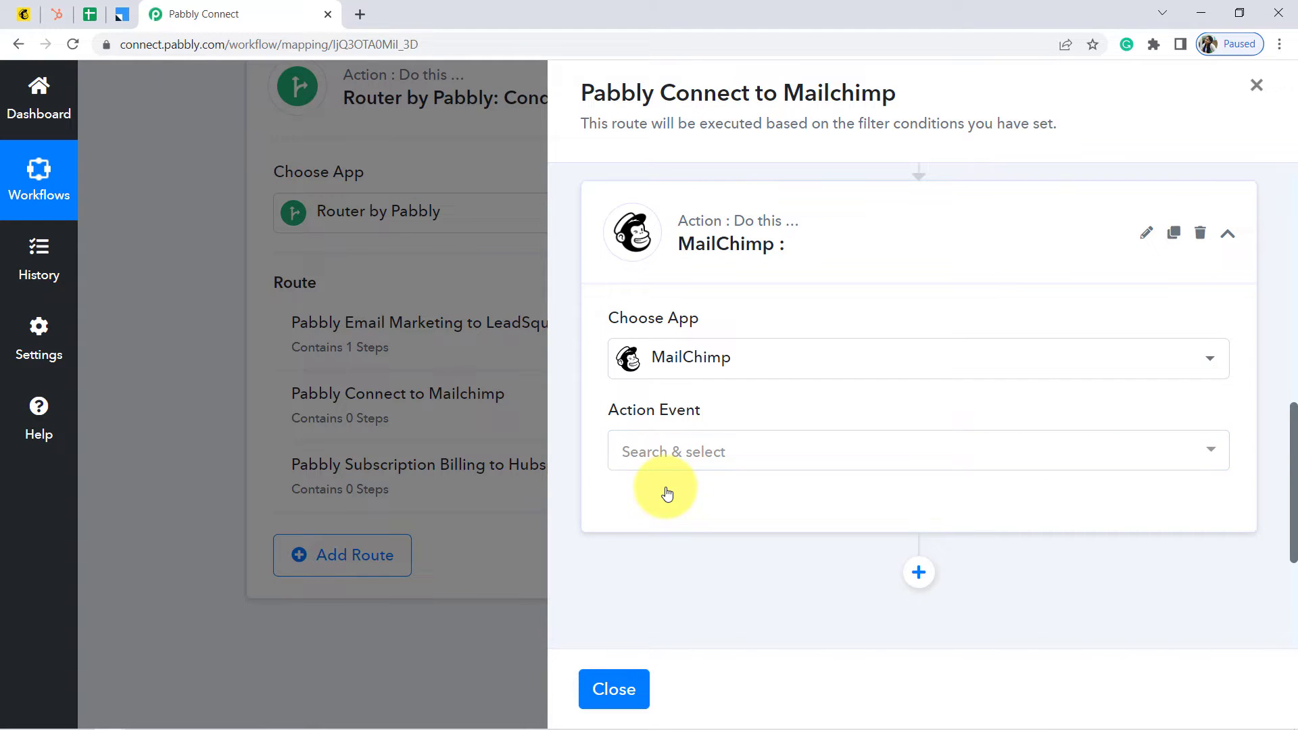
pyautogui.click(667, 460)
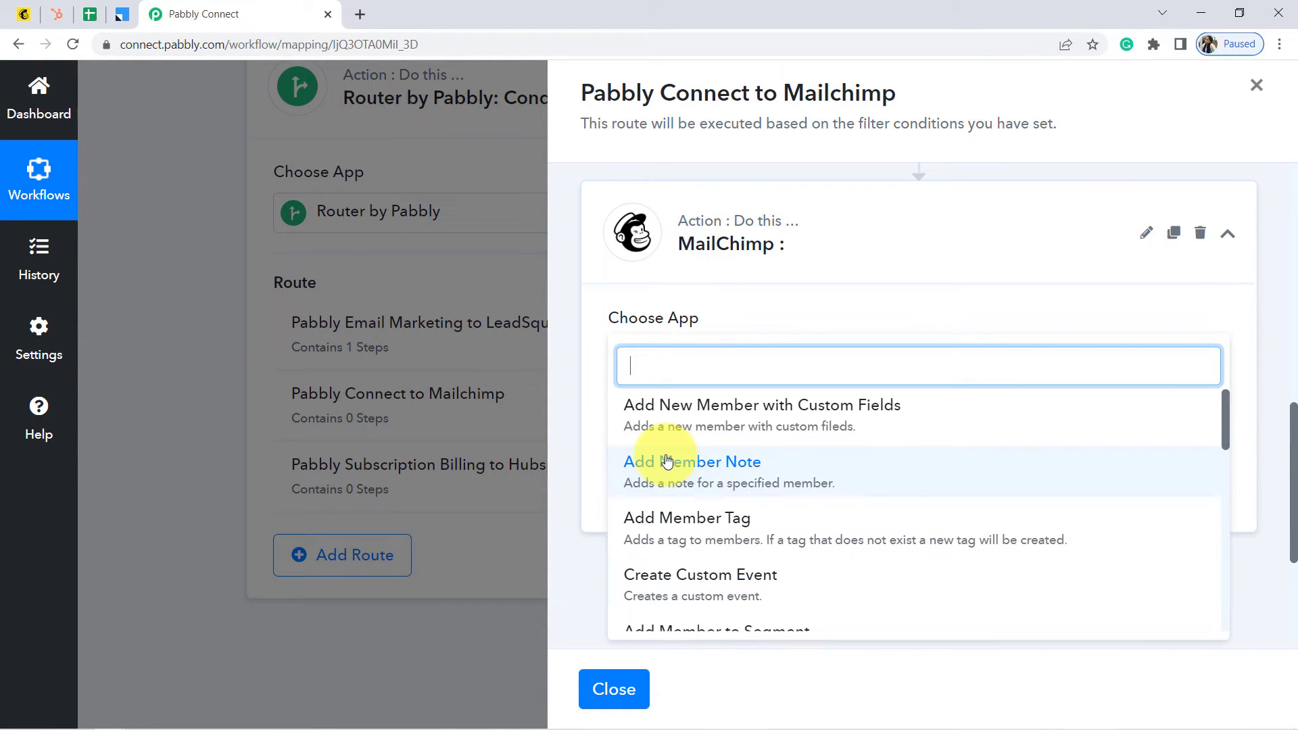
pyautogui.click(817, 425)
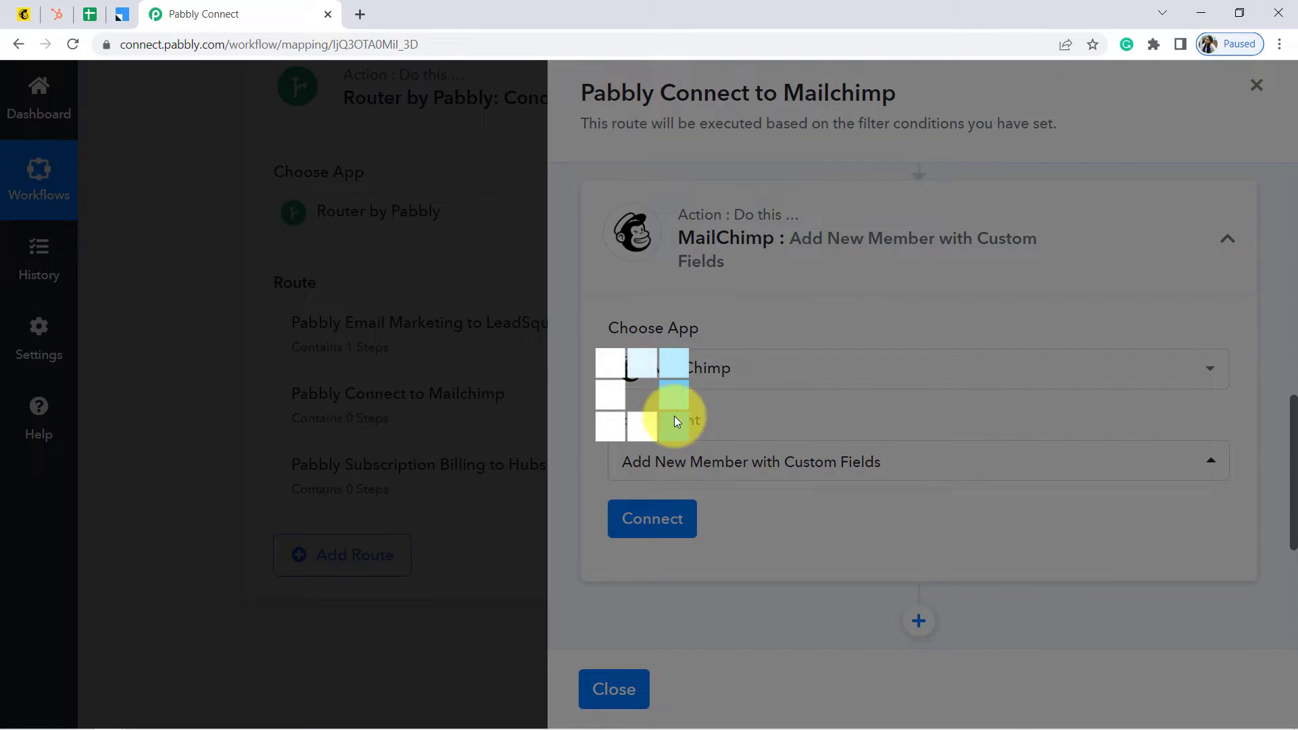
pyautogui.click(633, 526)
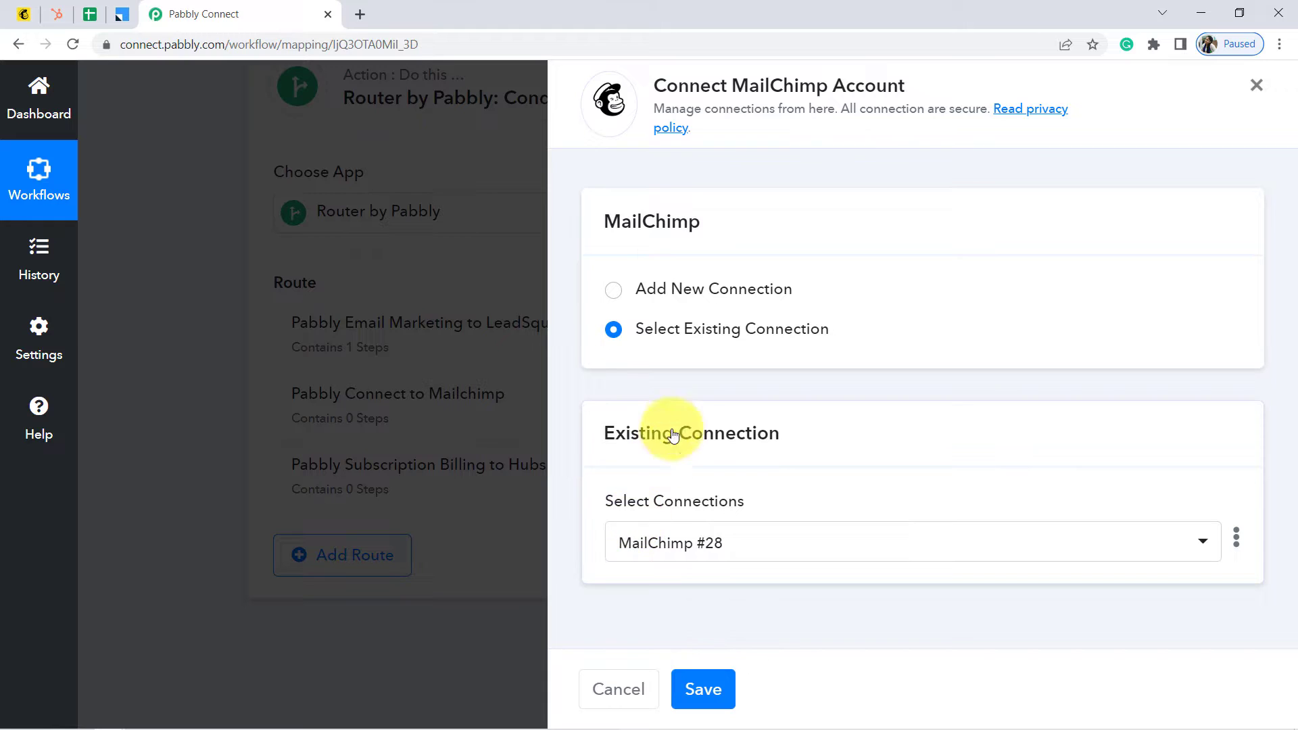
# Start a new MailChimp connection and navigate Mailchimp's Profile > Extras to the API keys page
pyautogui.click(761, 288)
pyautogui.moveTo(1294, 281); pyautogui.dragTo(1294, 446)
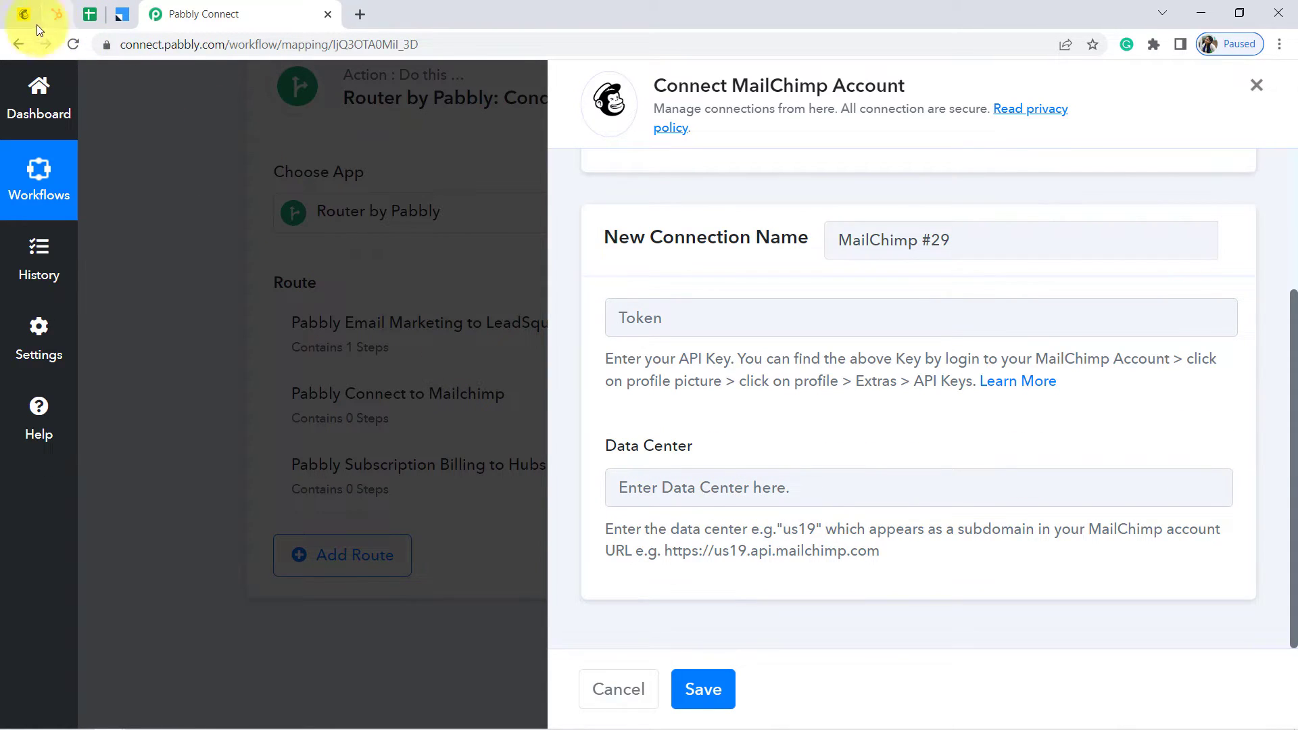
pyautogui.moveTo(23, 13); pyautogui.dragTo(106, 15)
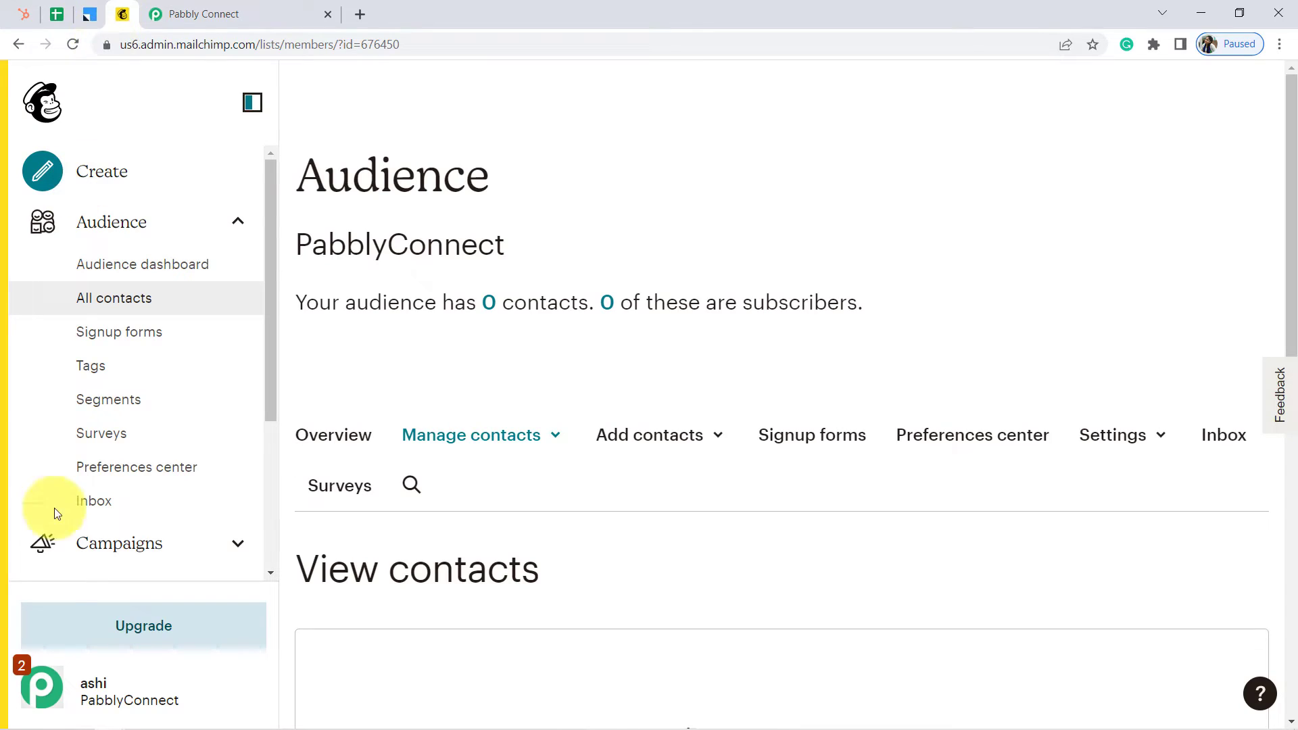
pyautogui.click(42, 688)
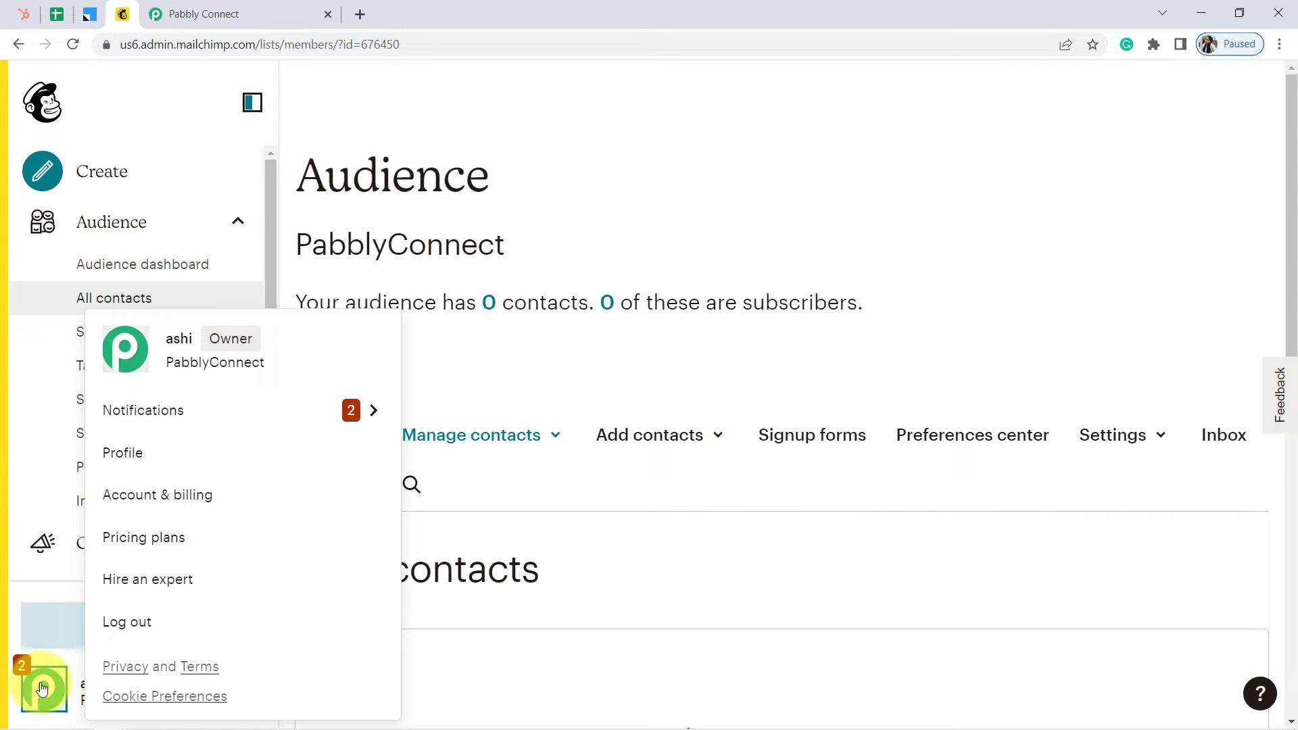
pyautogui.click(130, 462)
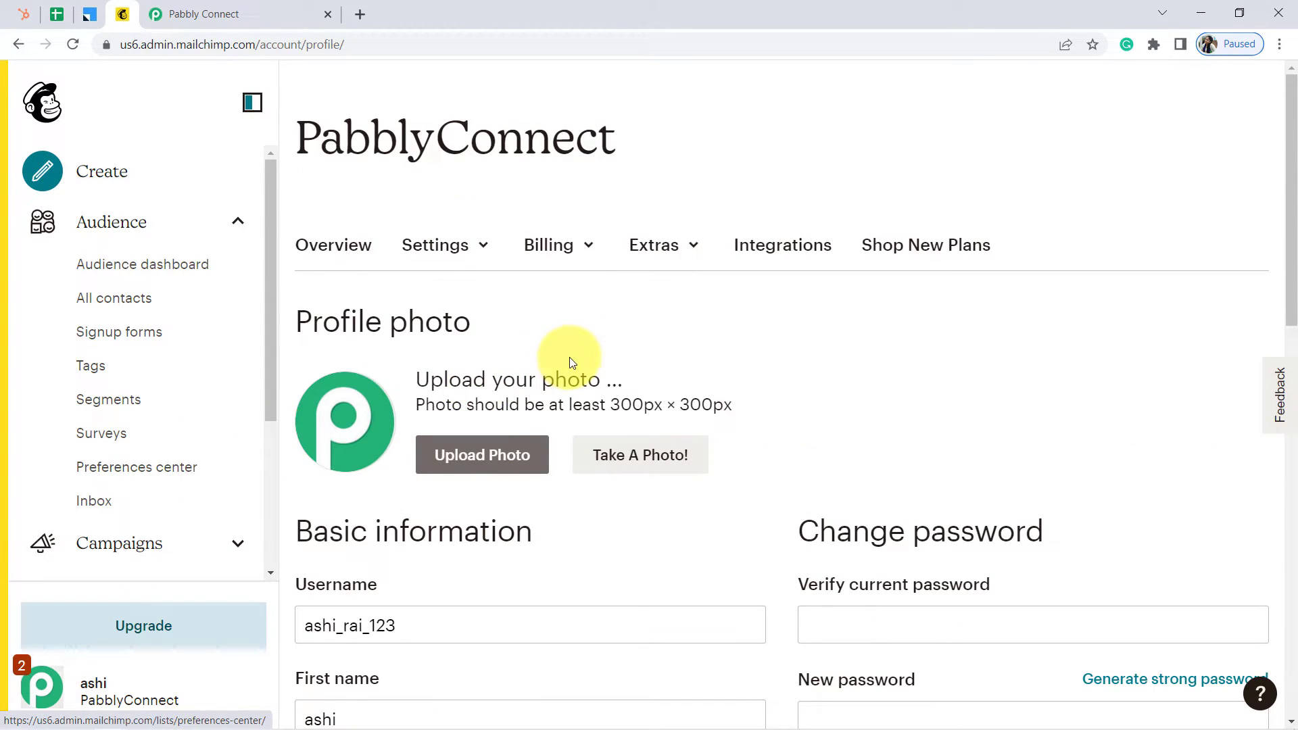
pyautogui.click(655, 252)
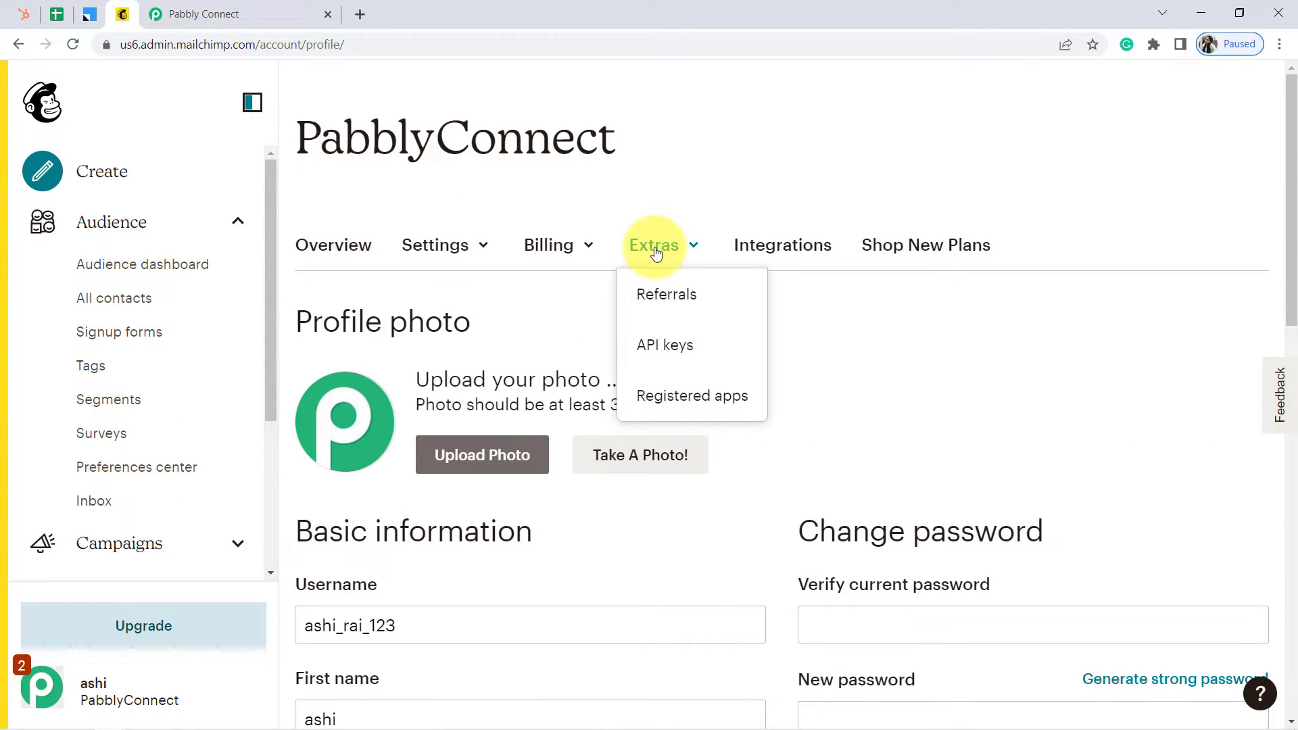
pyautogui.click(665, 352)
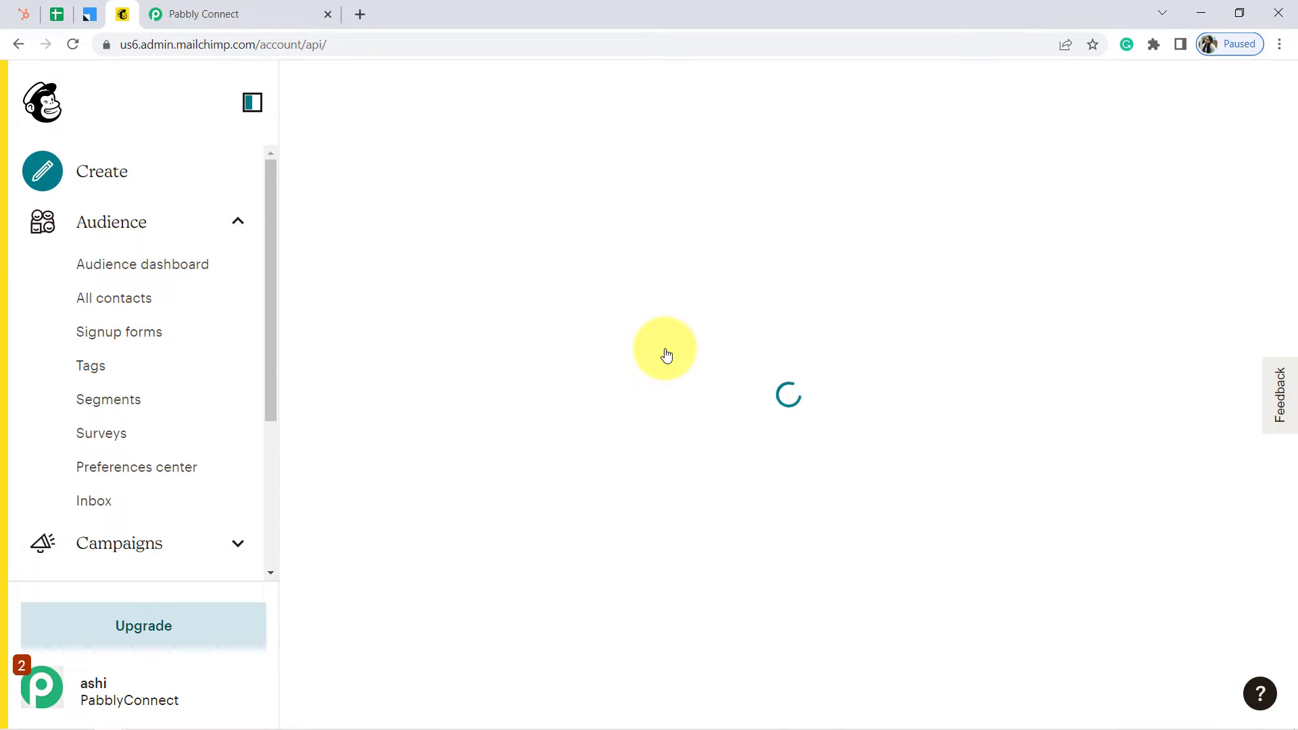
# Copy the newest Mailchimp API key into the connection's Token field
pyautogui.scroll(-3, 674, 328)
pyautogui.scroll(-5, 675, 331)
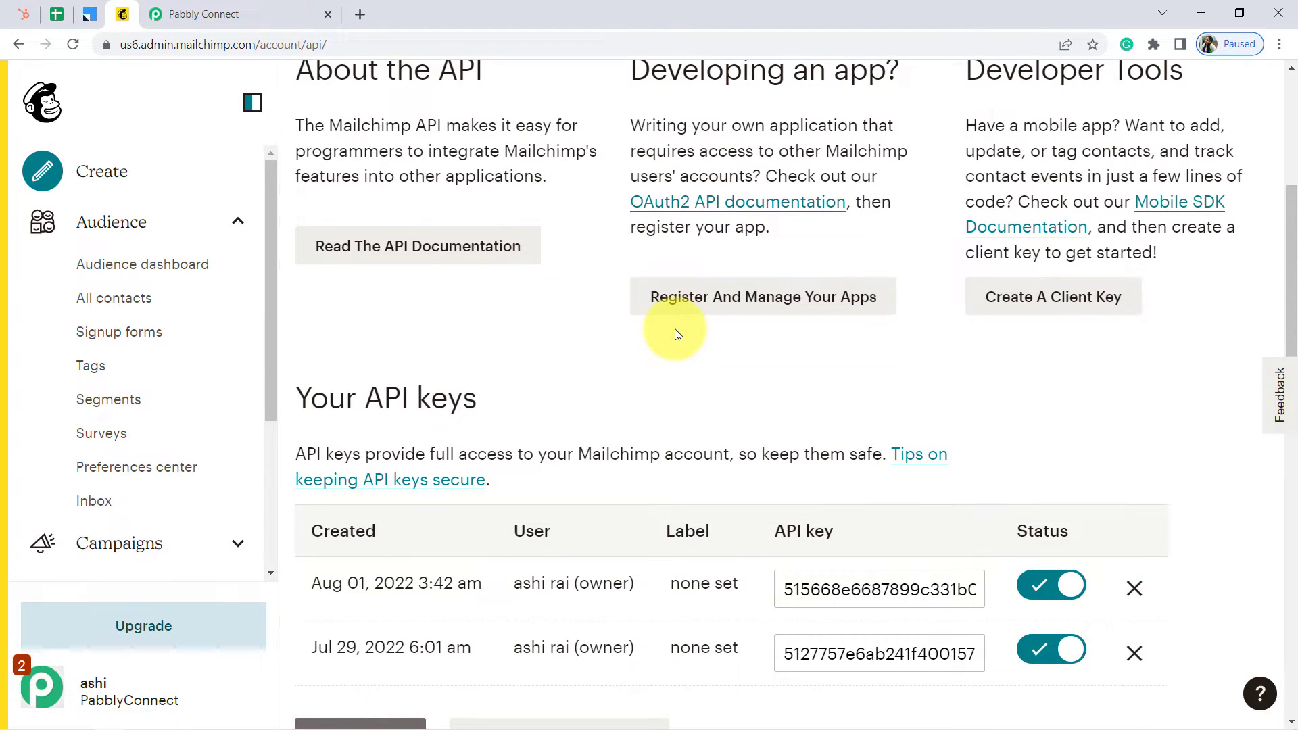
pyautogui.click(814, 352)
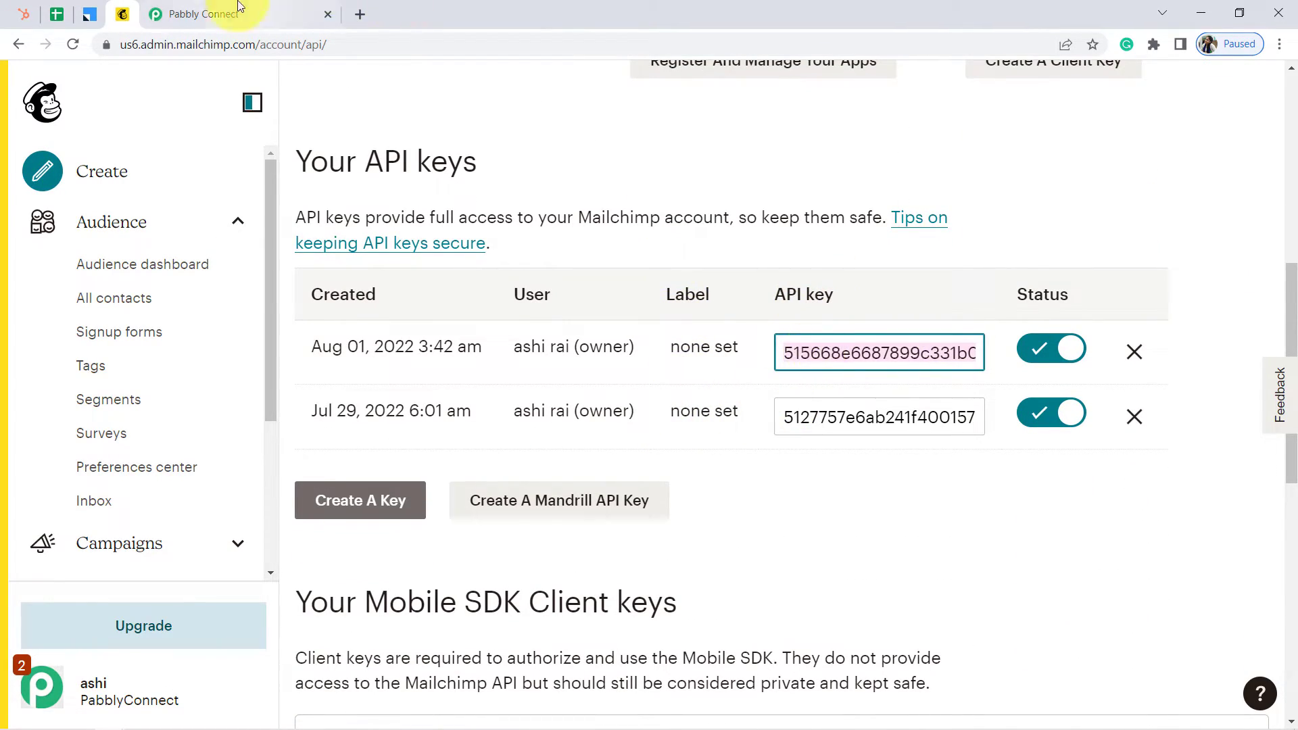
pyautogui.click(203, 13)
pyautogui.click(673, 318)
pyautogui.hotkey('ctrl', 'v')
# Review the connection form's API key and data center instructions, including the us19 example
pyautogui.moveTo(629, 355); pyautogui.dragTo(738, 356)
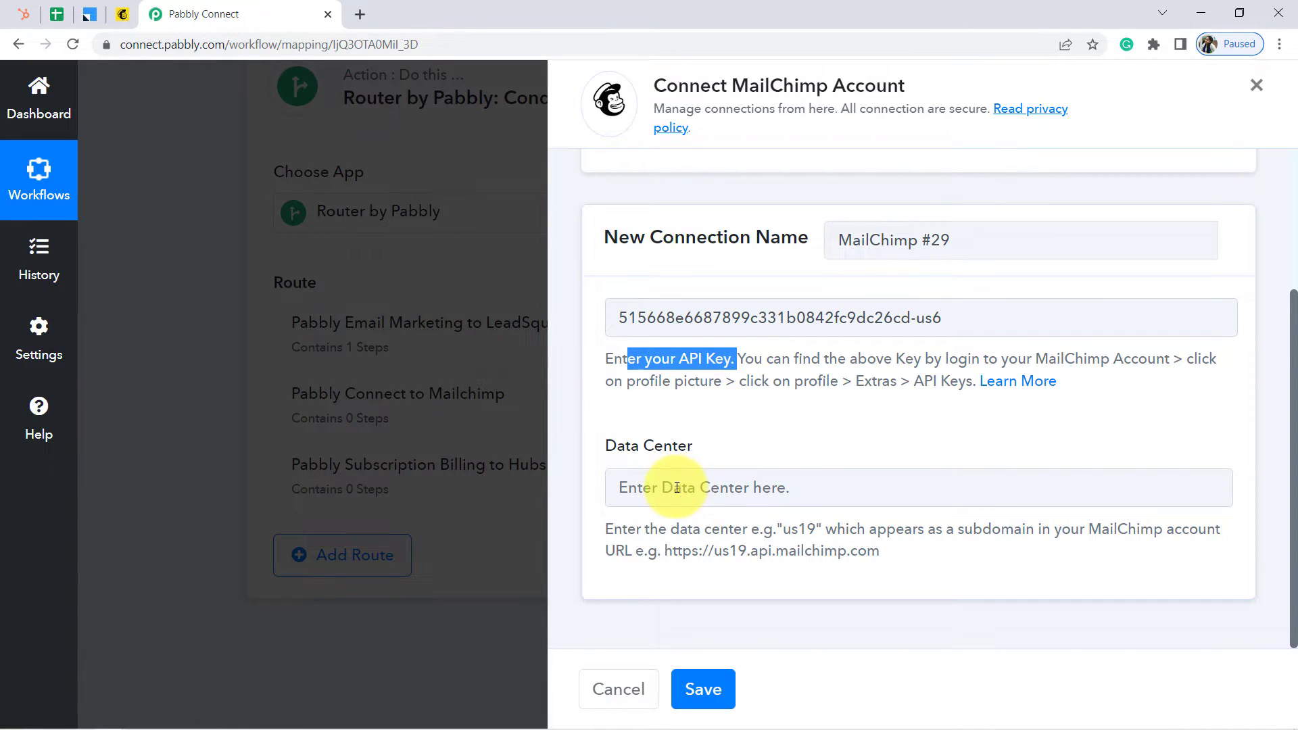
pyautogui.moveTo(614, 530); pyautogui.dragTo(689, 531)
pyautogui.moveTo(784, 534); pyautogui.dragTo(879, 549)
pyautogui.click(717, 565)
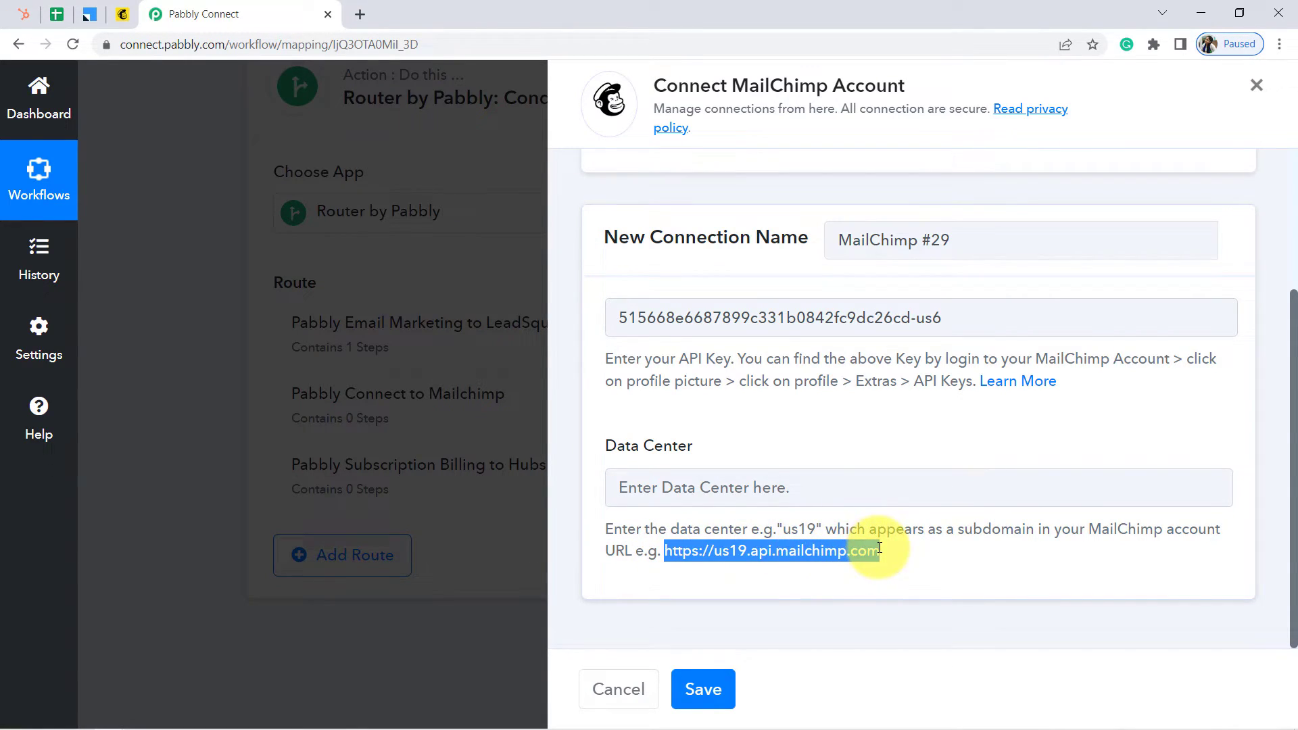
pyautogui.click(770, 551)
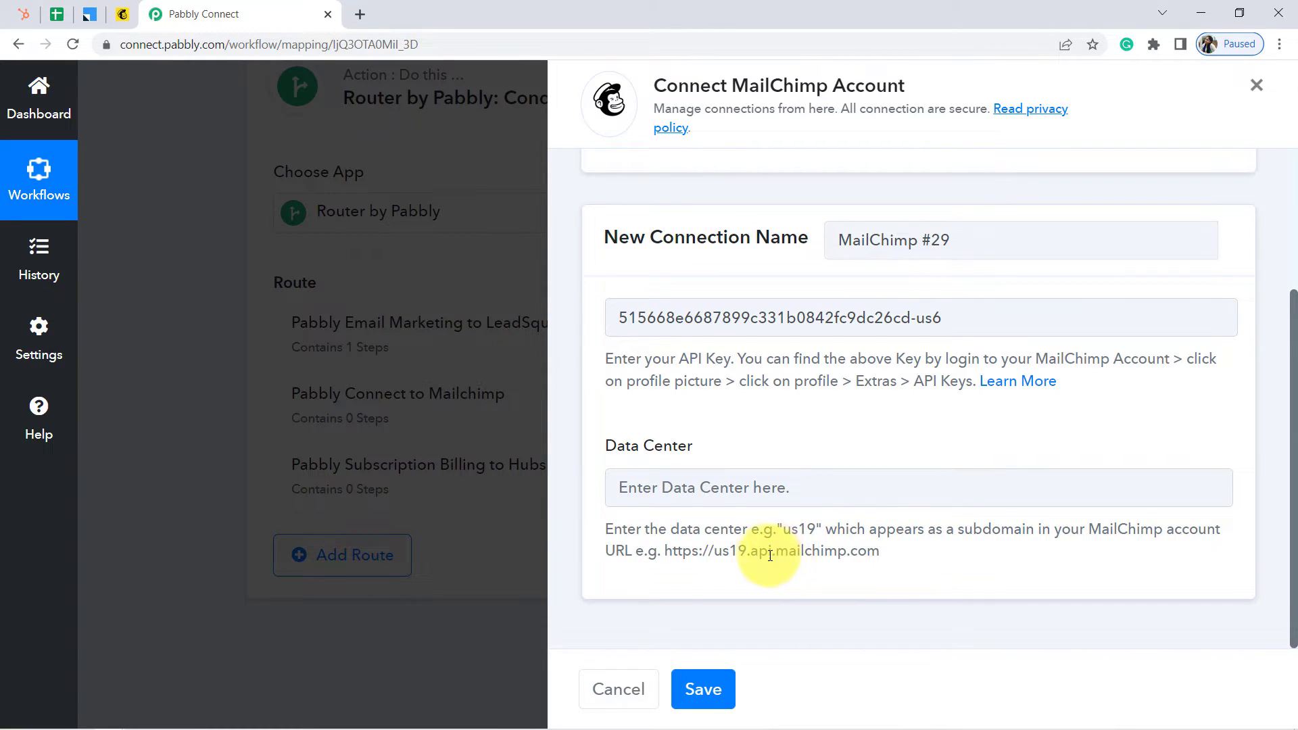
pyautogui.moveTo(730, 549); pyautogui.dragTo(746, 550)
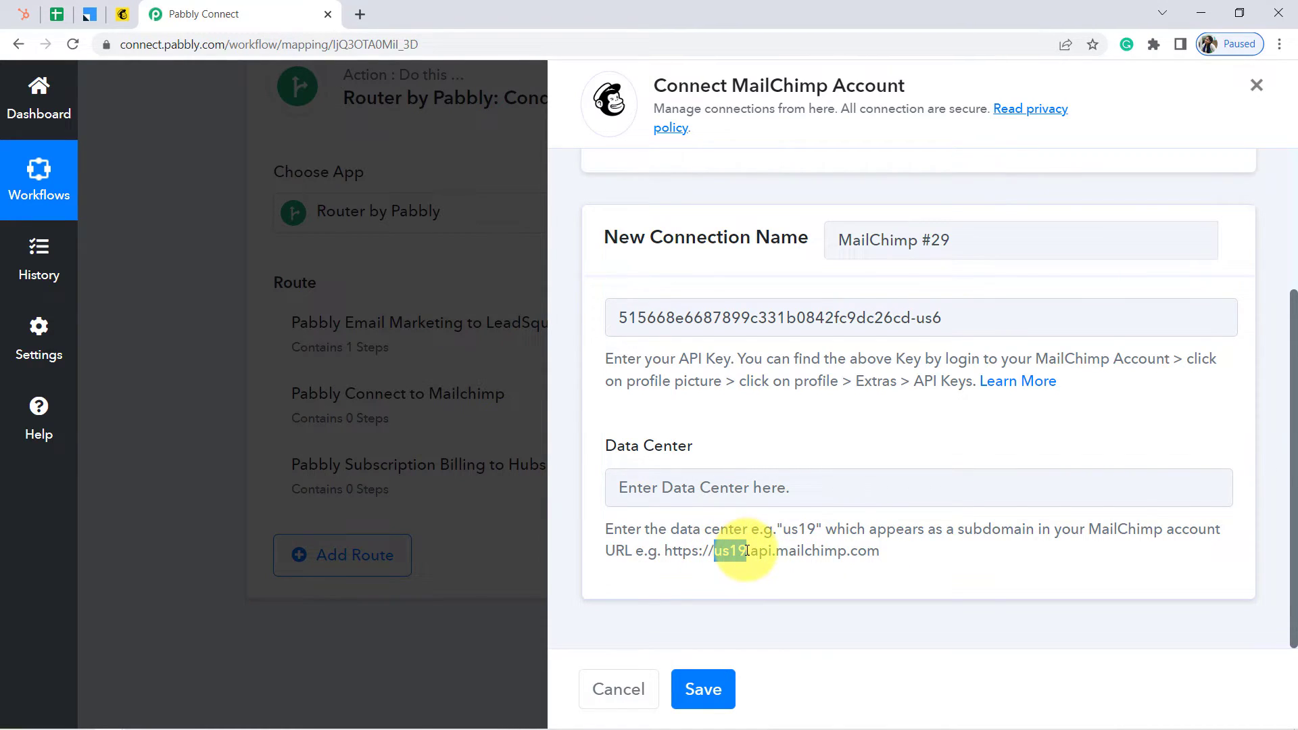
# Paste the us6 data center from the Mailchimp address into Data Center and save the connection
pyautogui.click(122, 14)
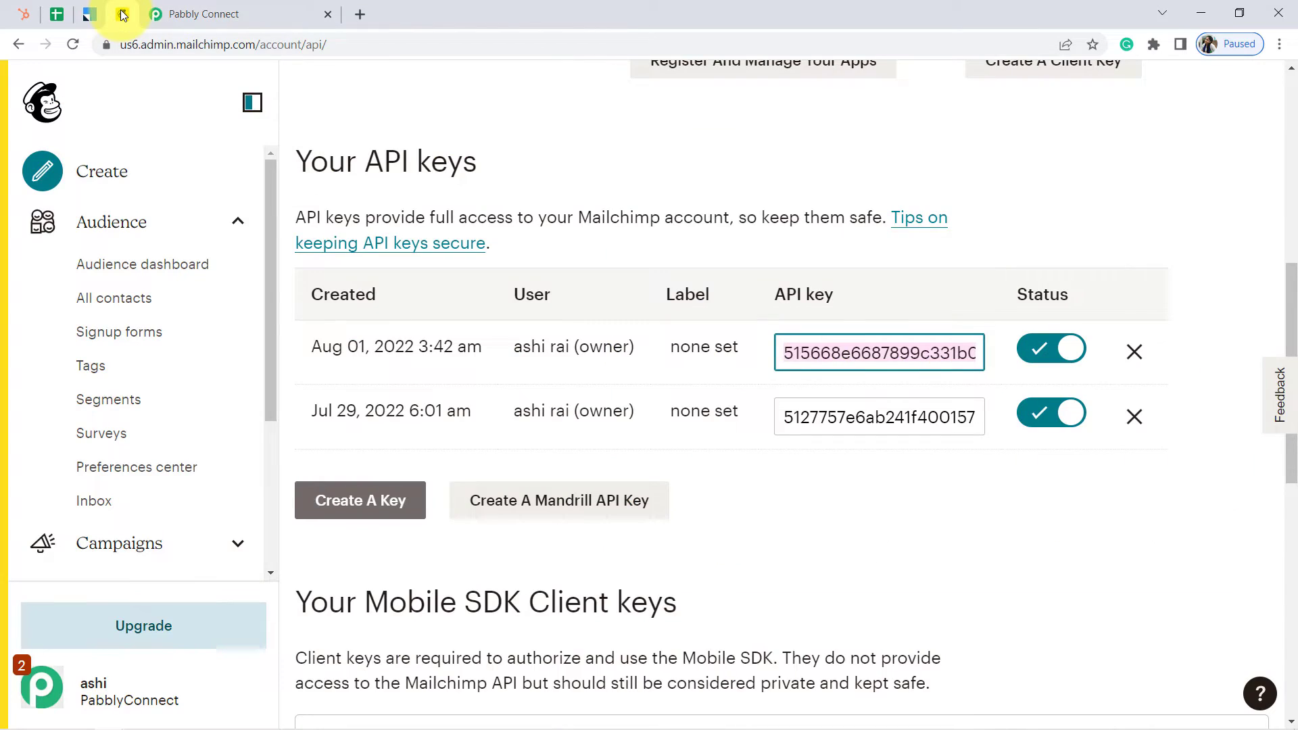
pyautogui.moveTo(133, 47); pyautogui.dragTo(365, 46)
pyautogui.click(317, 52)
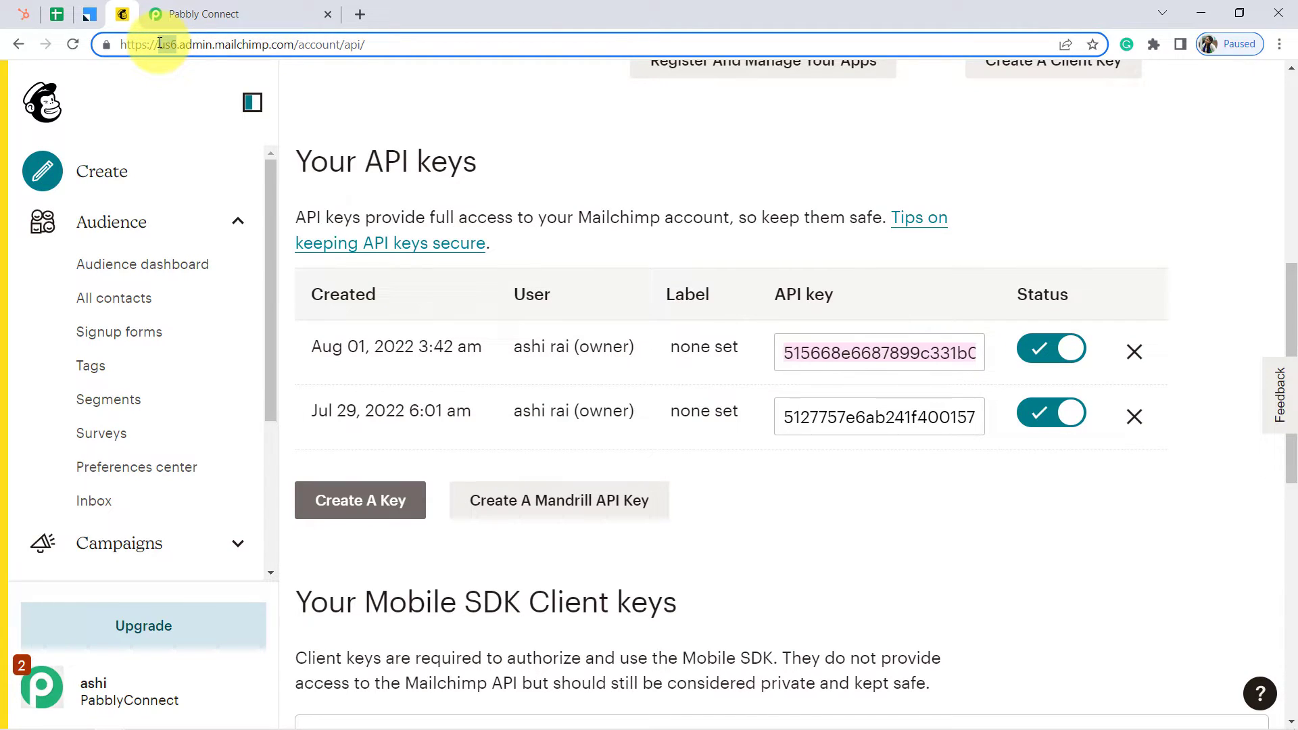
pyautogui.click(257, 8)
pyautogui.write('us6')
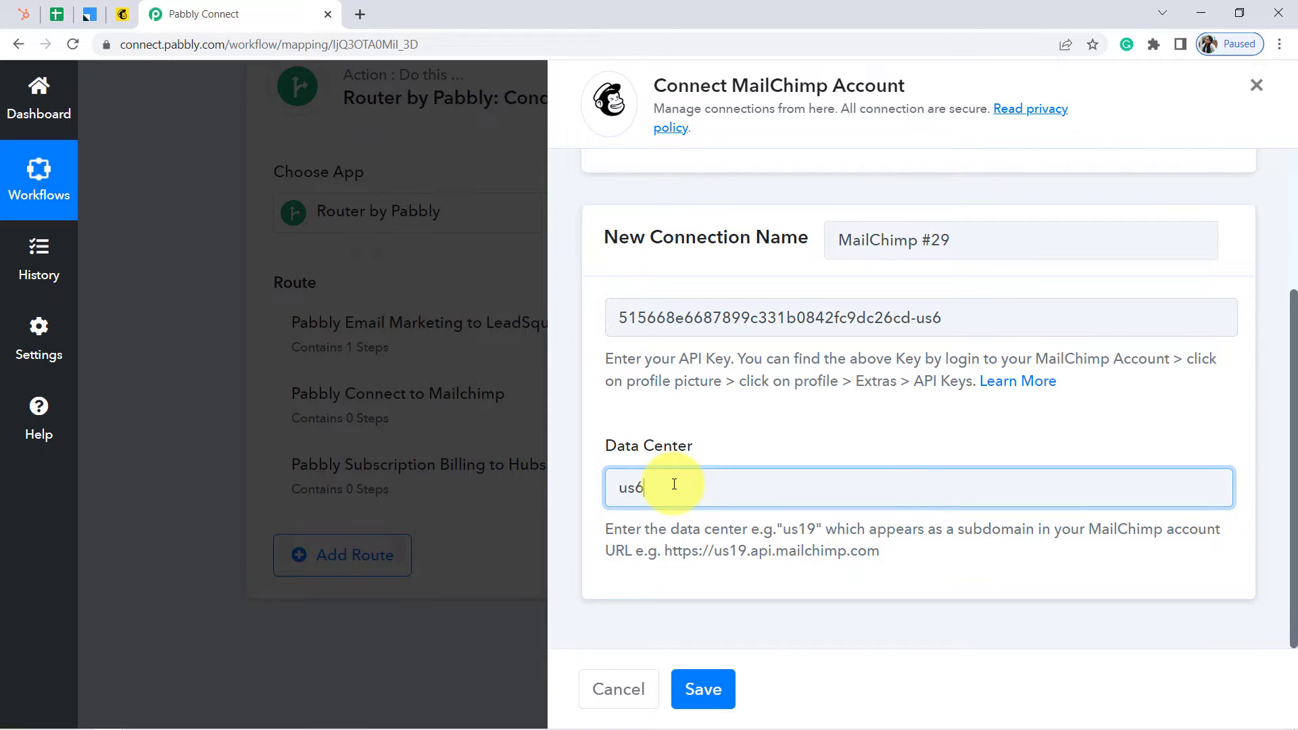
pyautogui.click(691, 693)
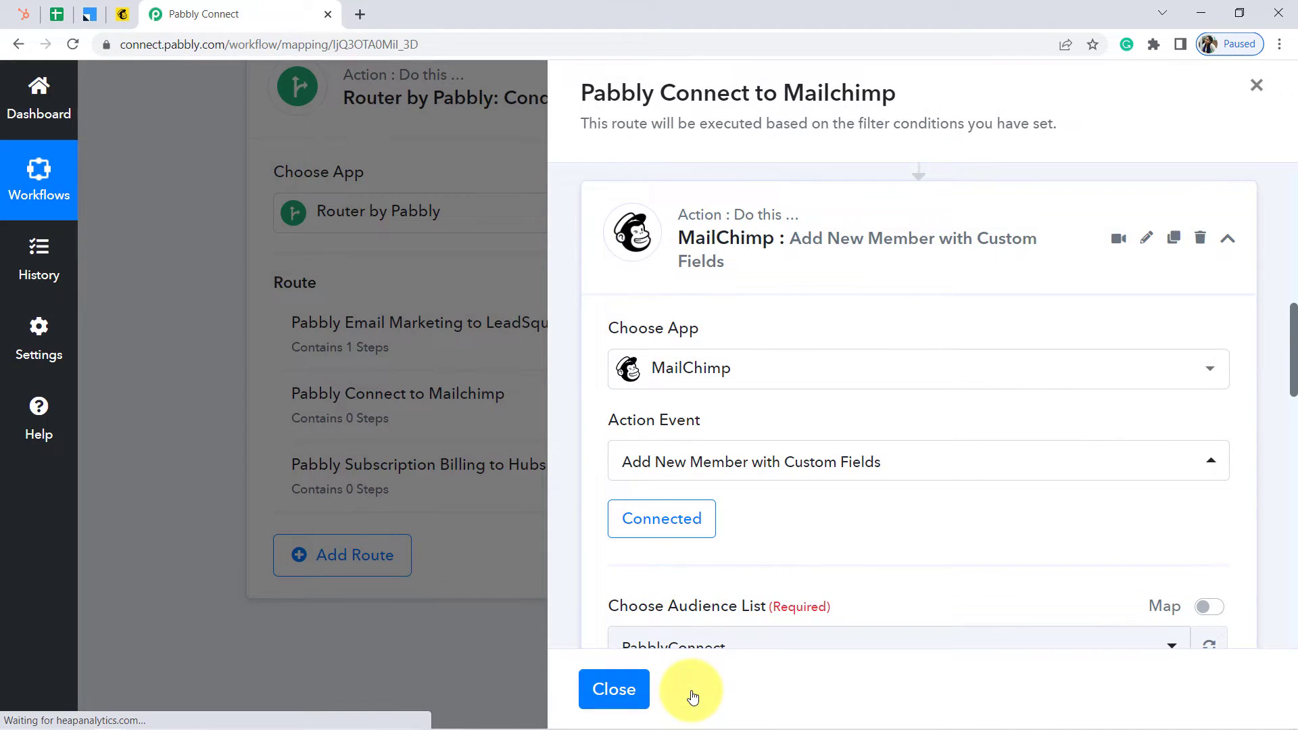
# Choose the PabblyConnect audience list and map the sheet's Email into Email Address
pyautogui.moveTo(1290, 333); pyautogui.dragTo(1292, 410)
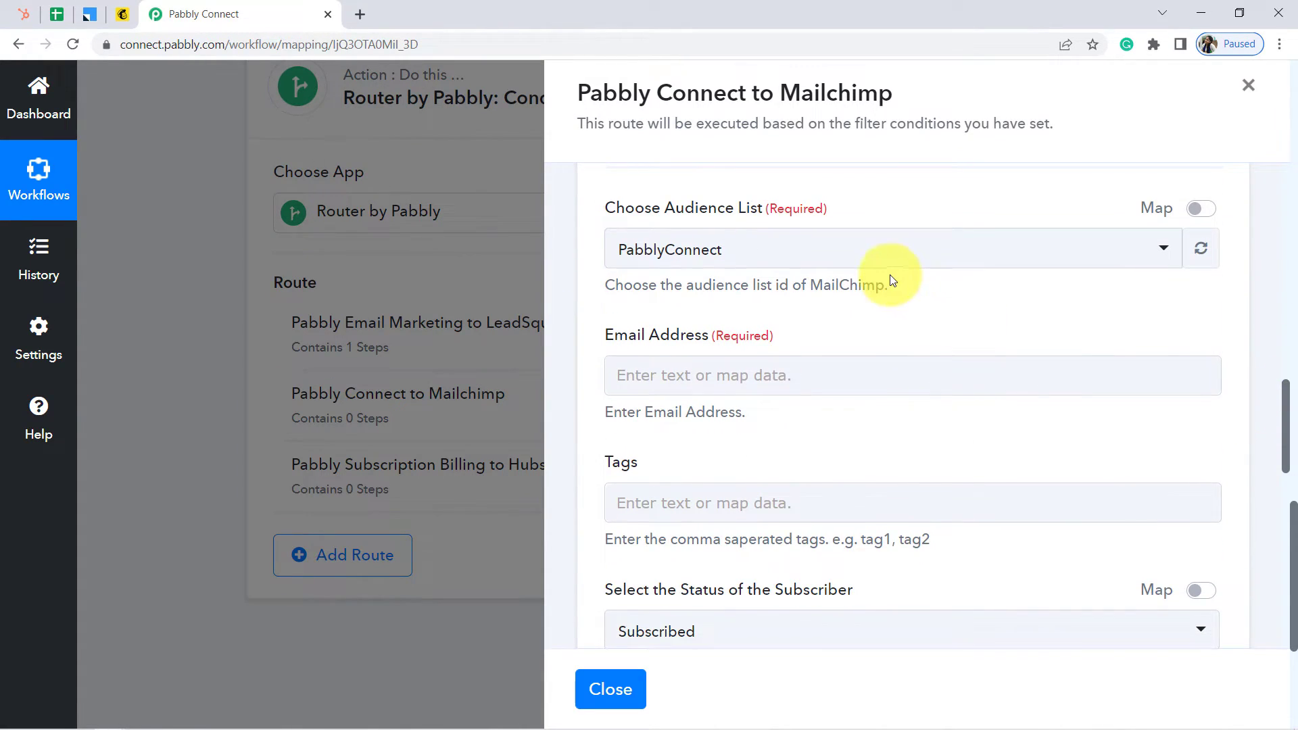
pyautogui.click(854, 253)
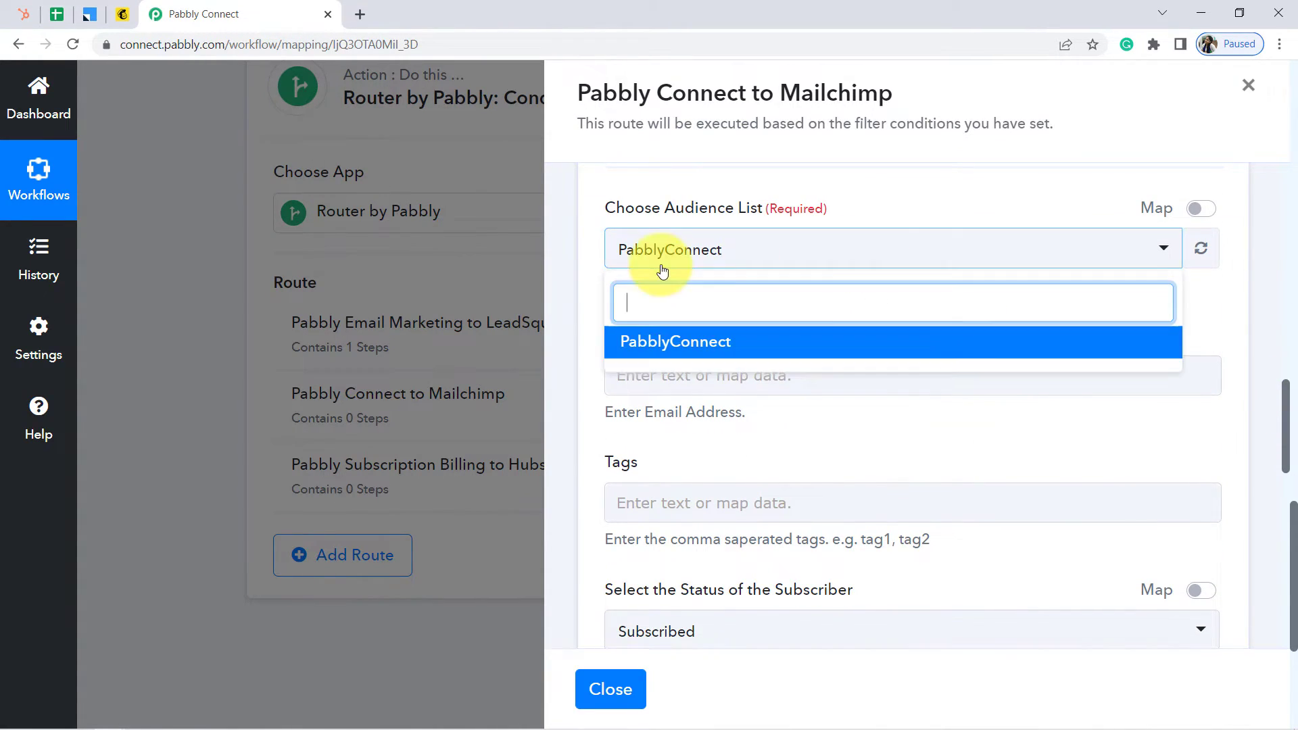
pyautogui.click(733, 185)
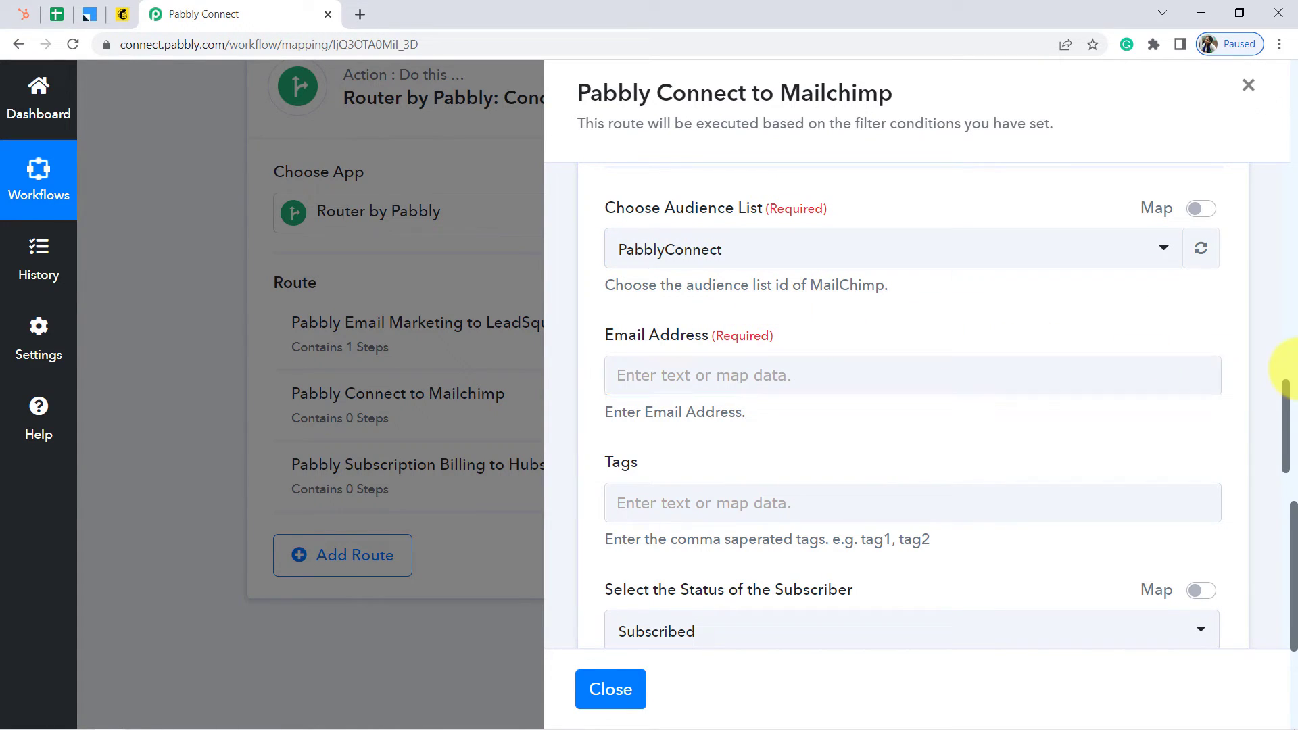
pyautogui.moveTo(1286, 398); pyautogui.dragTo(1286, 419)
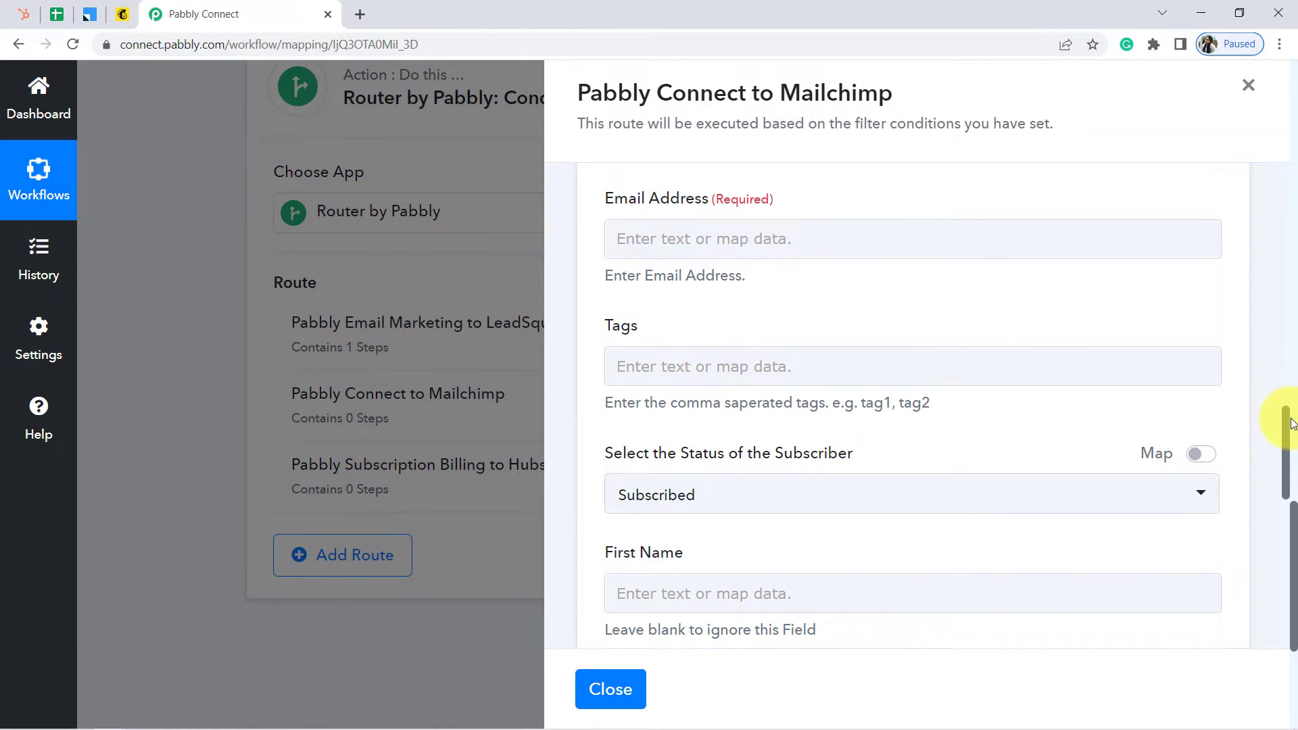
pyautogui.click(711, 227)
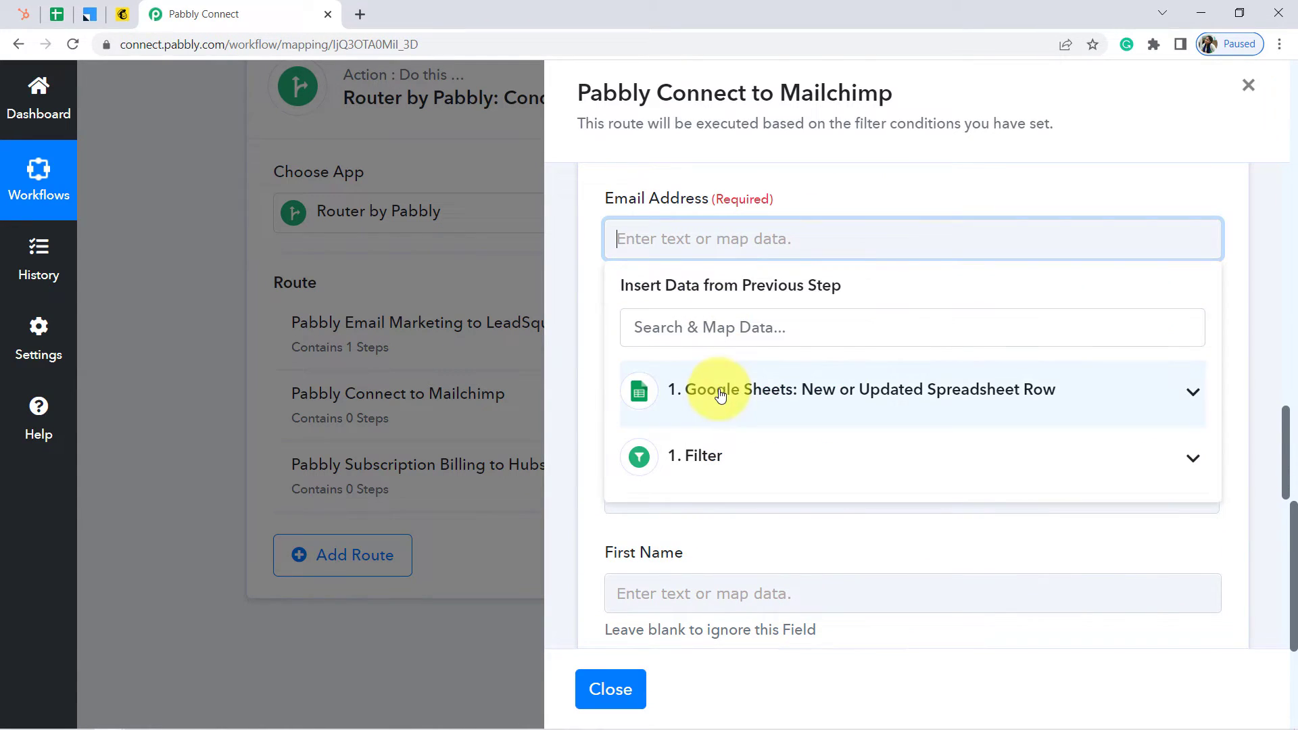
pyautogui.click(720, 396)
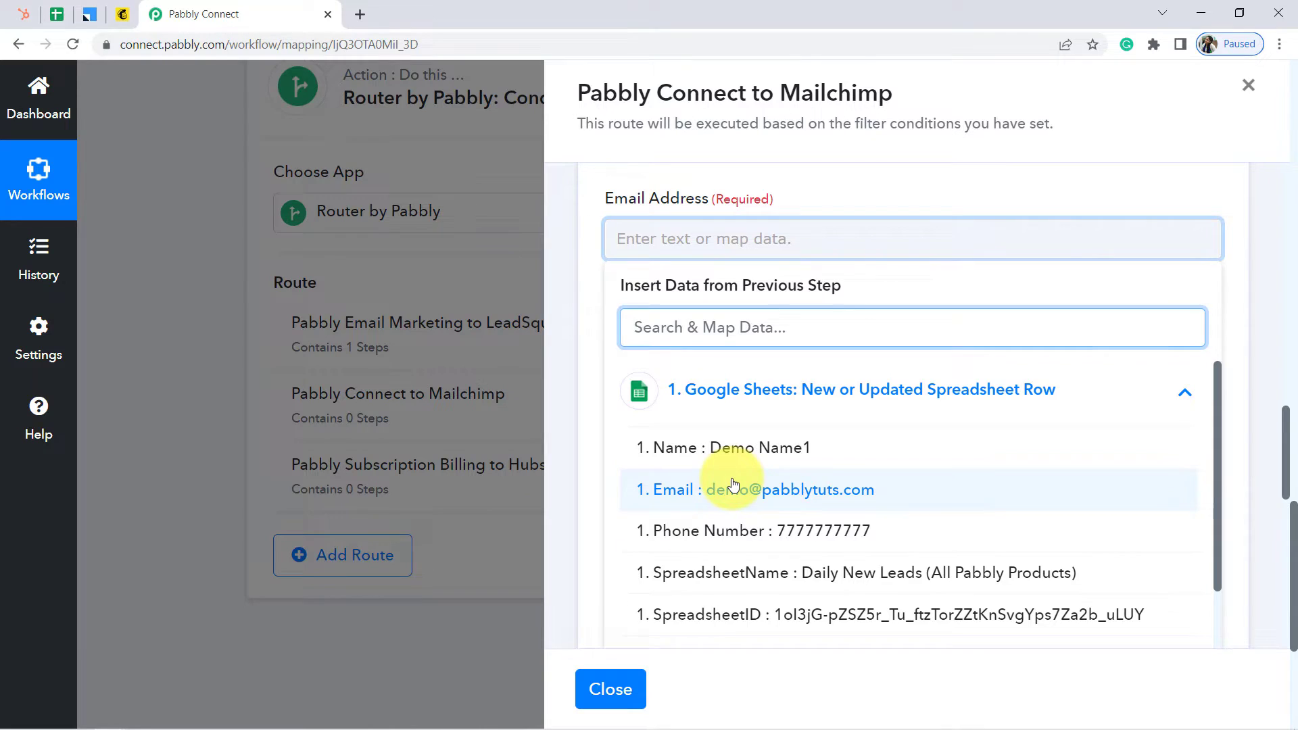
pyautogui.click(655, 488)
pyautogui.click(576, 359)
# Map the sheet's Name into the First Name field
pyautogui.click(841, 375)
pyautogui.moveTo(1287, 429); pyautogui.dragTo(1277, 472)
pyautogui.click(735, 369)
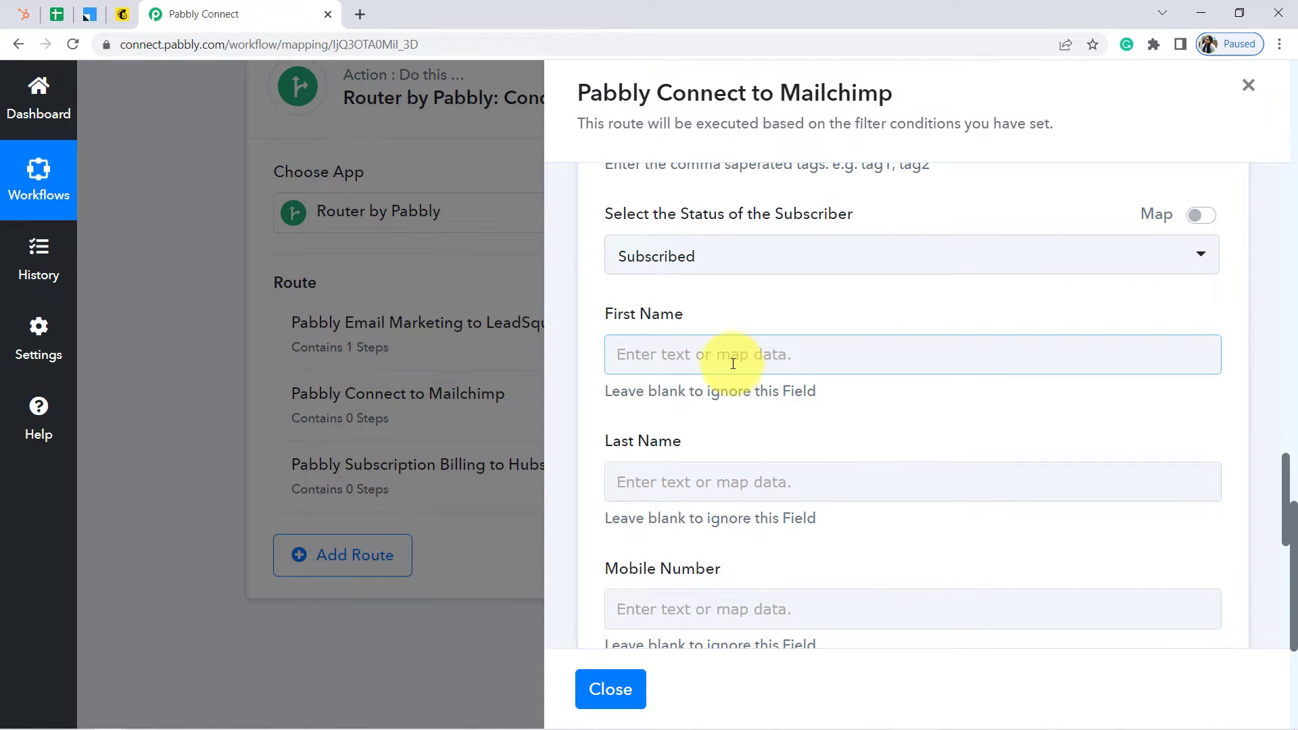
pyautogui.click(697, 499)
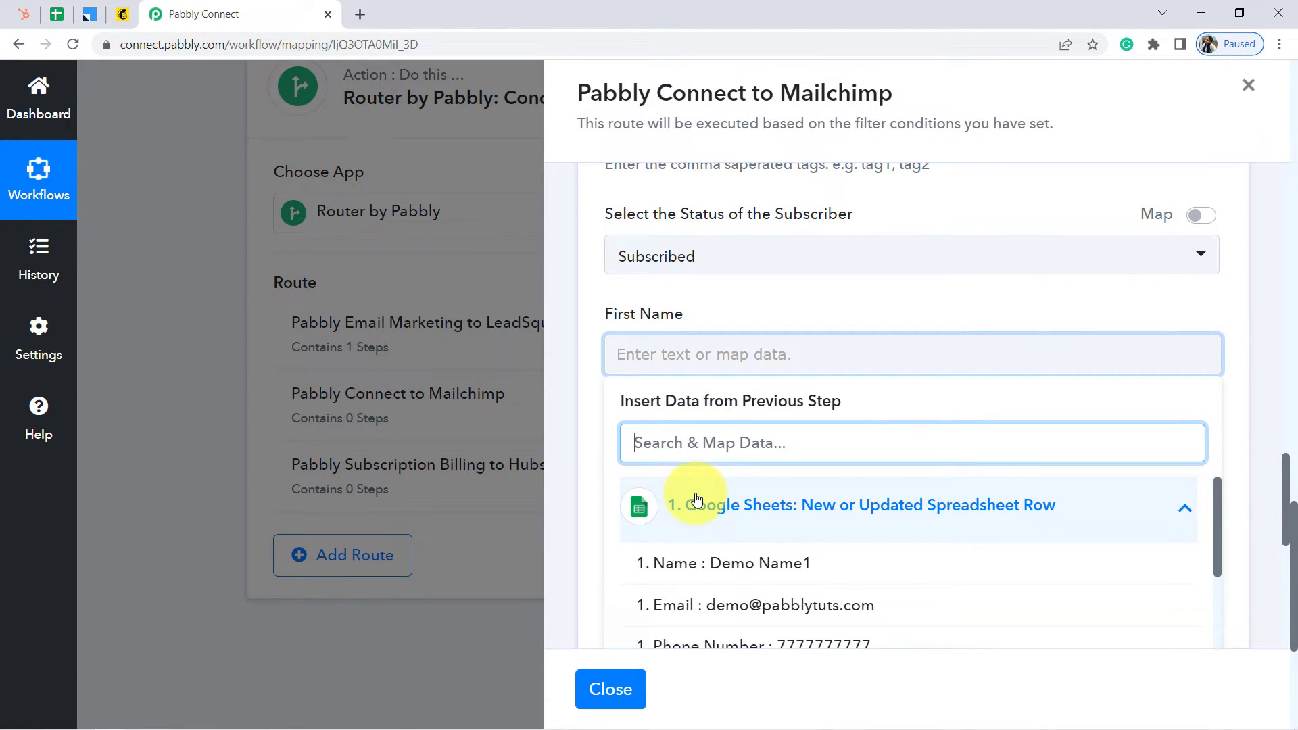
pyautogui.click(709, 567)
pyautogui.click(569, 451)
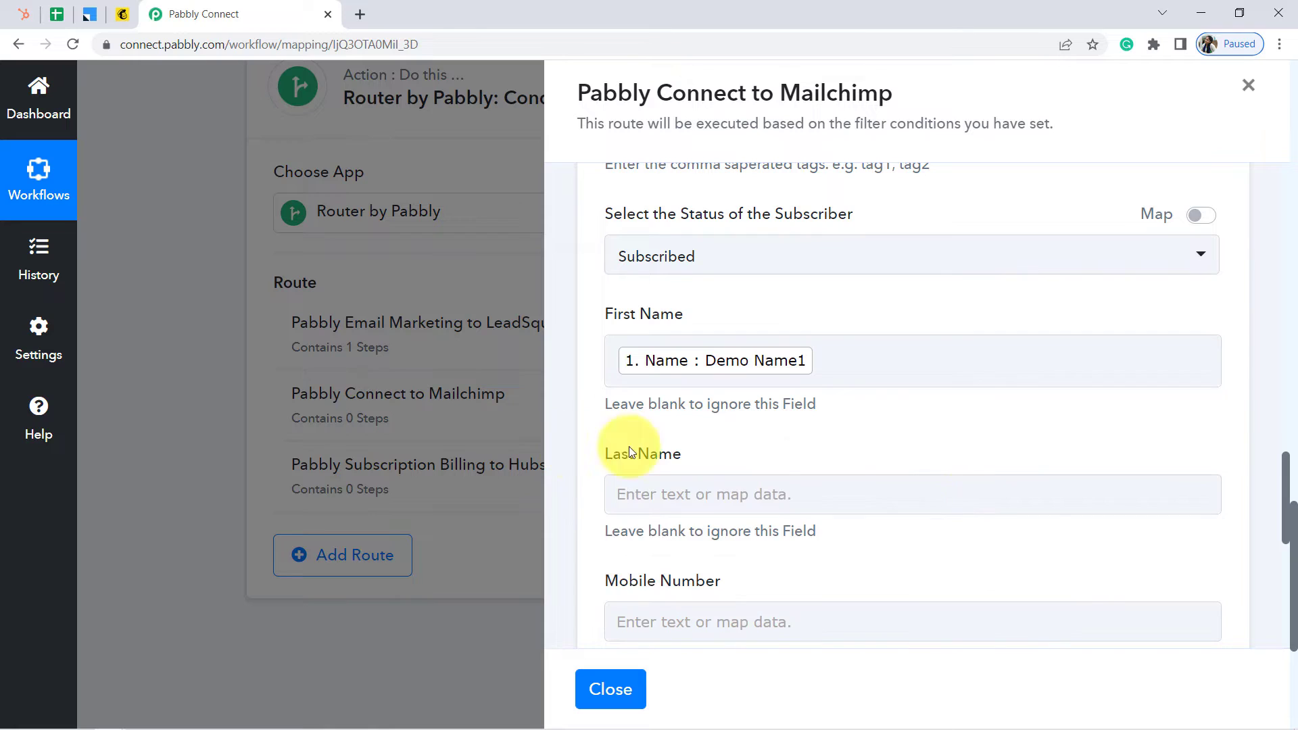
# Map the sheet's Phone Number into the Mobile Number field
pyautogui.moveTo(1285, 484); pyautogui.dragTo(1281, 531)
pyautogui.click(792, 365)
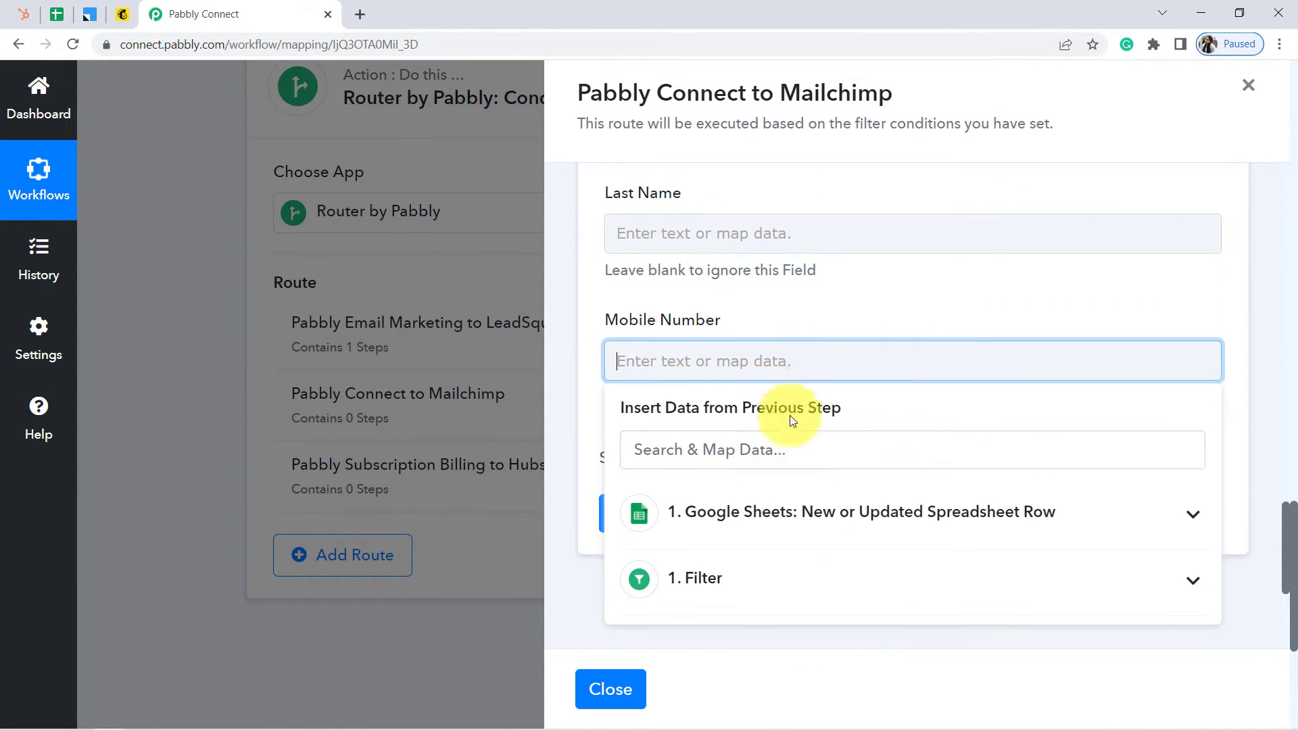
pyautogui.click(750, 519)
pyautogui.scroll(-1, 789, 640)
pyautogui.click(788, 643)
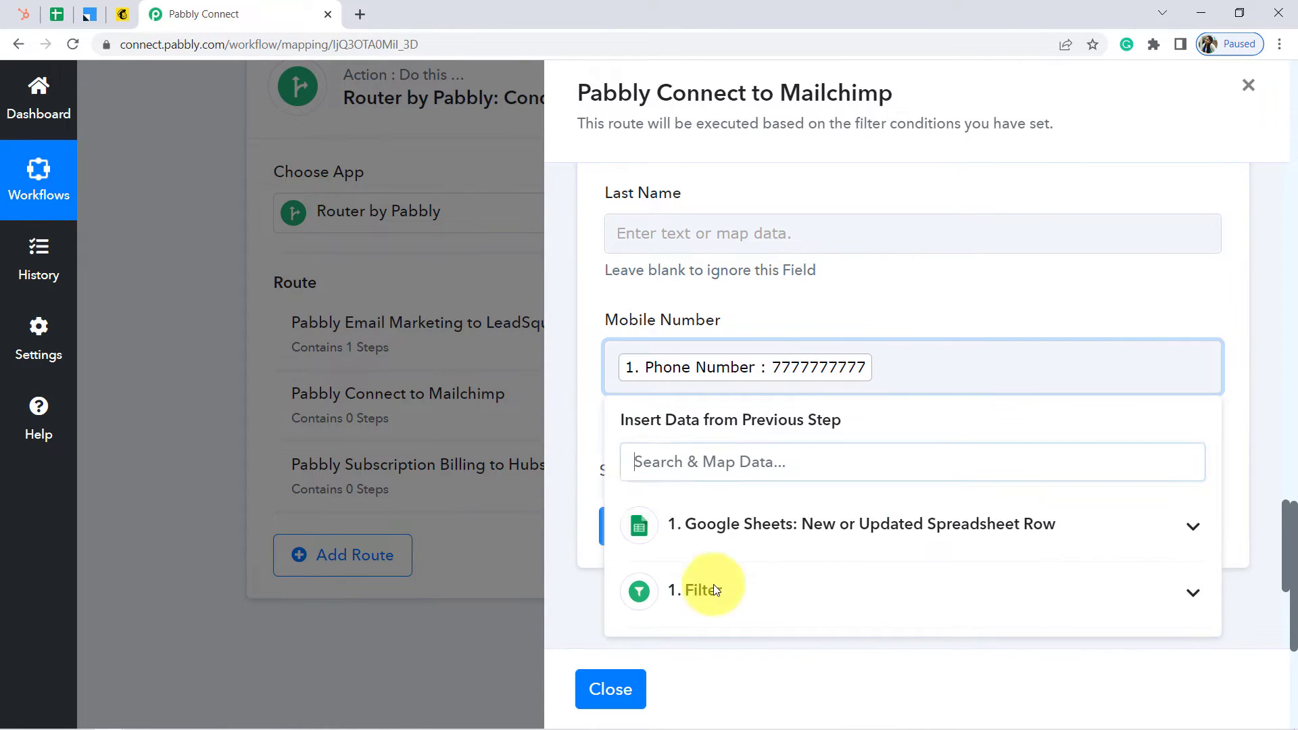
pyautogui.click(567, 442)
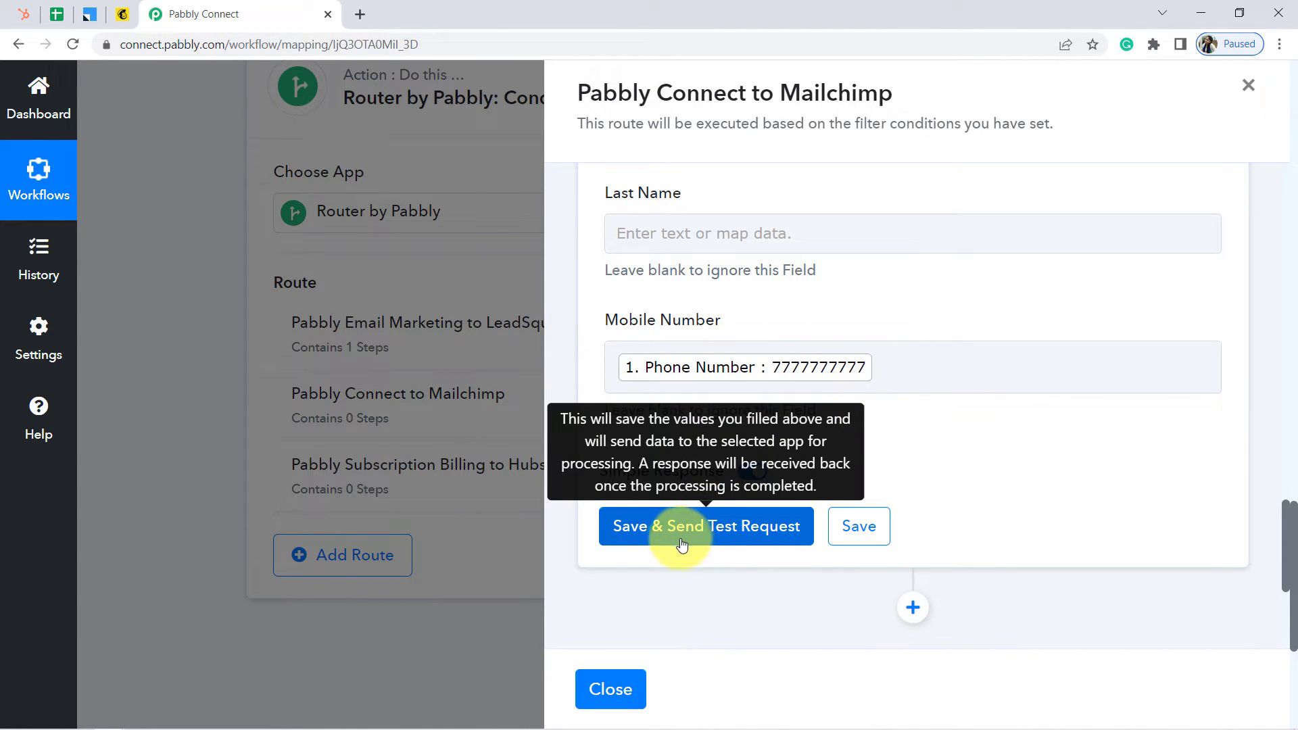
# Save the MailChimp step, send a test request, and review the returned new-member details
pyautogui.click(664, 532)
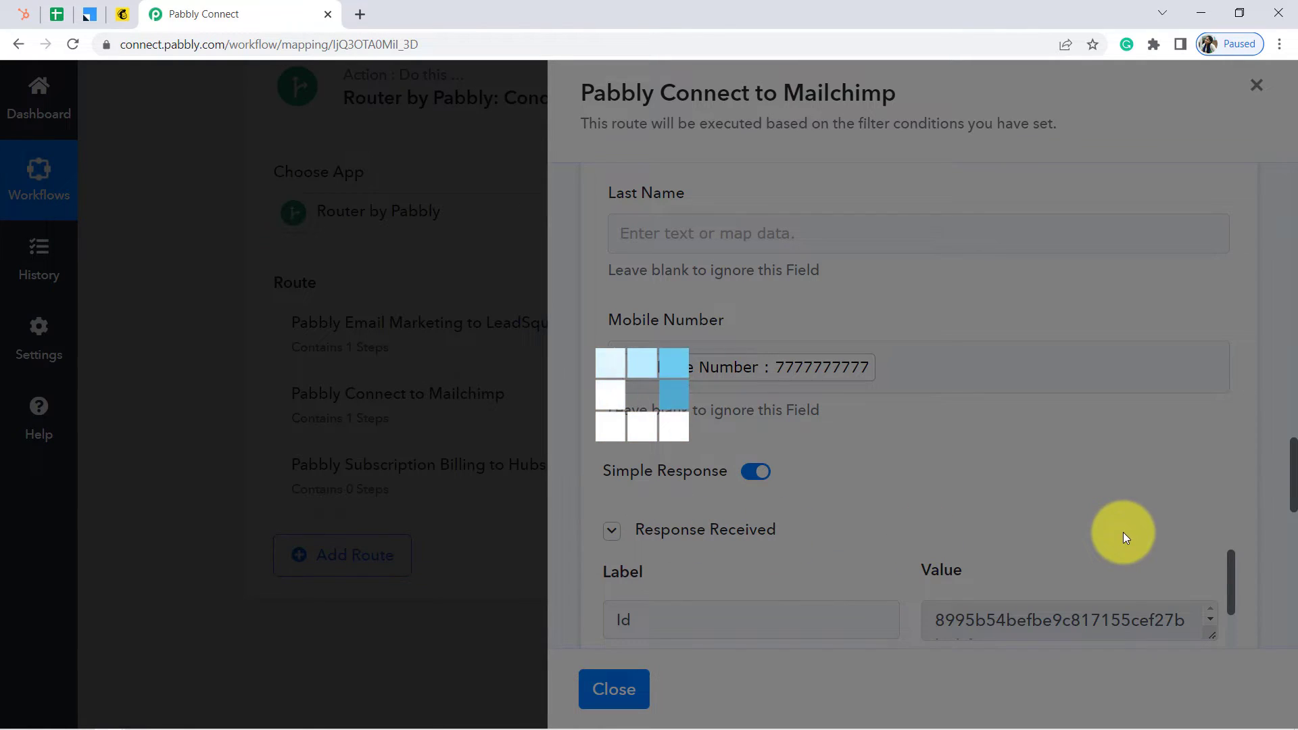
pyautogui.scroll(-5, 1291, 473)
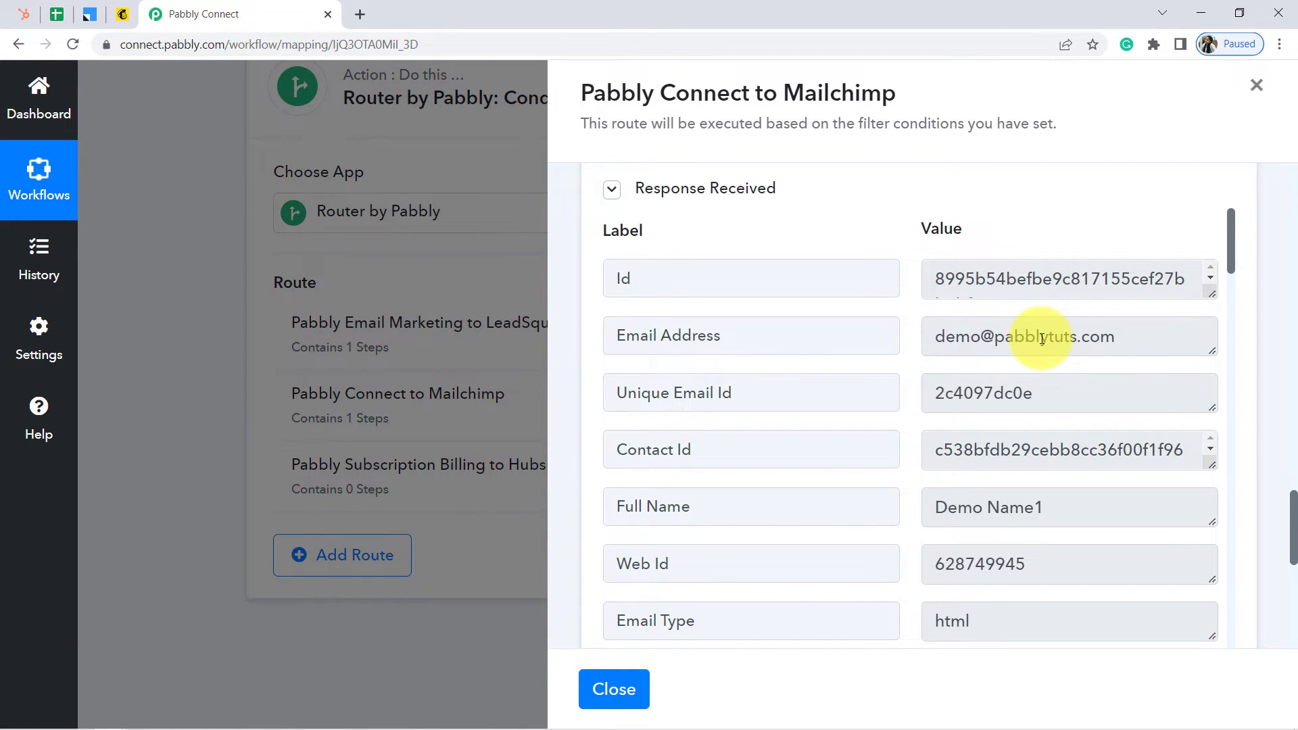
pyautogui.click(128, 14)
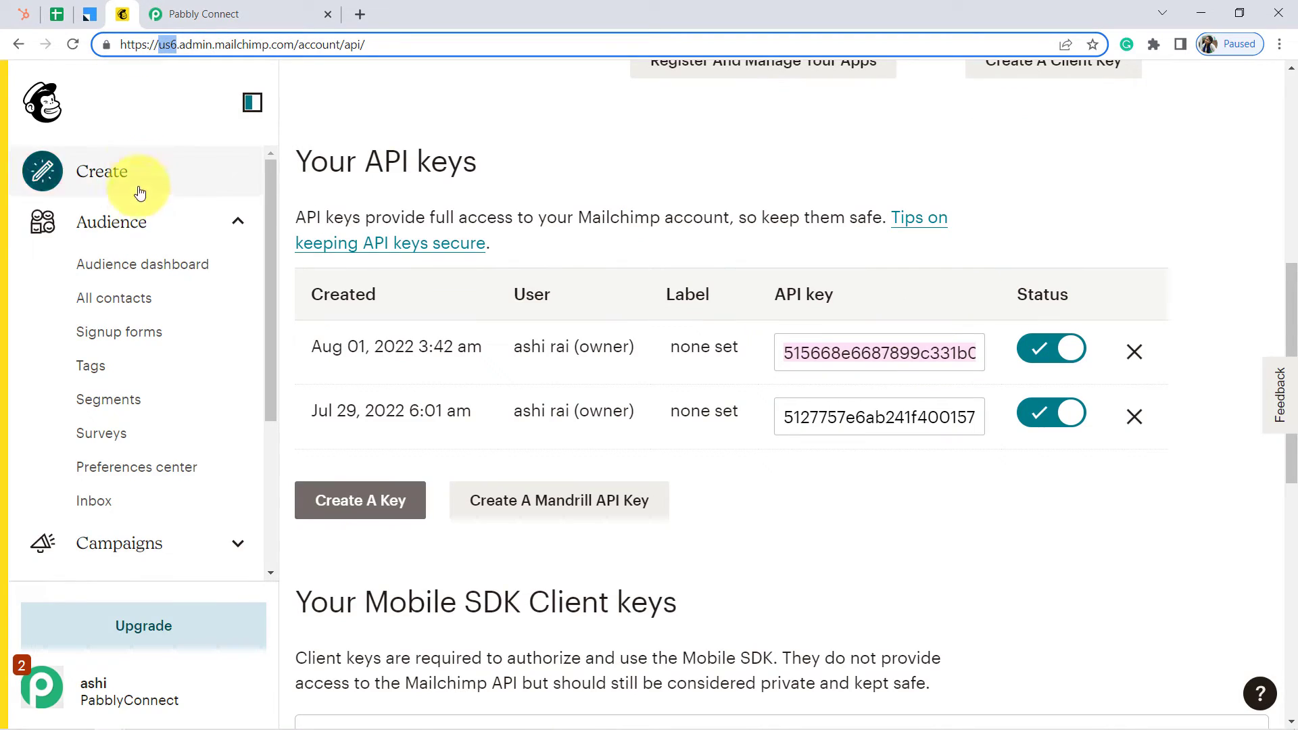
# Check Mailchimp's All contacts page shows the 1 subscribed test contact with name and mobile
pyautogui.click(104, 299)
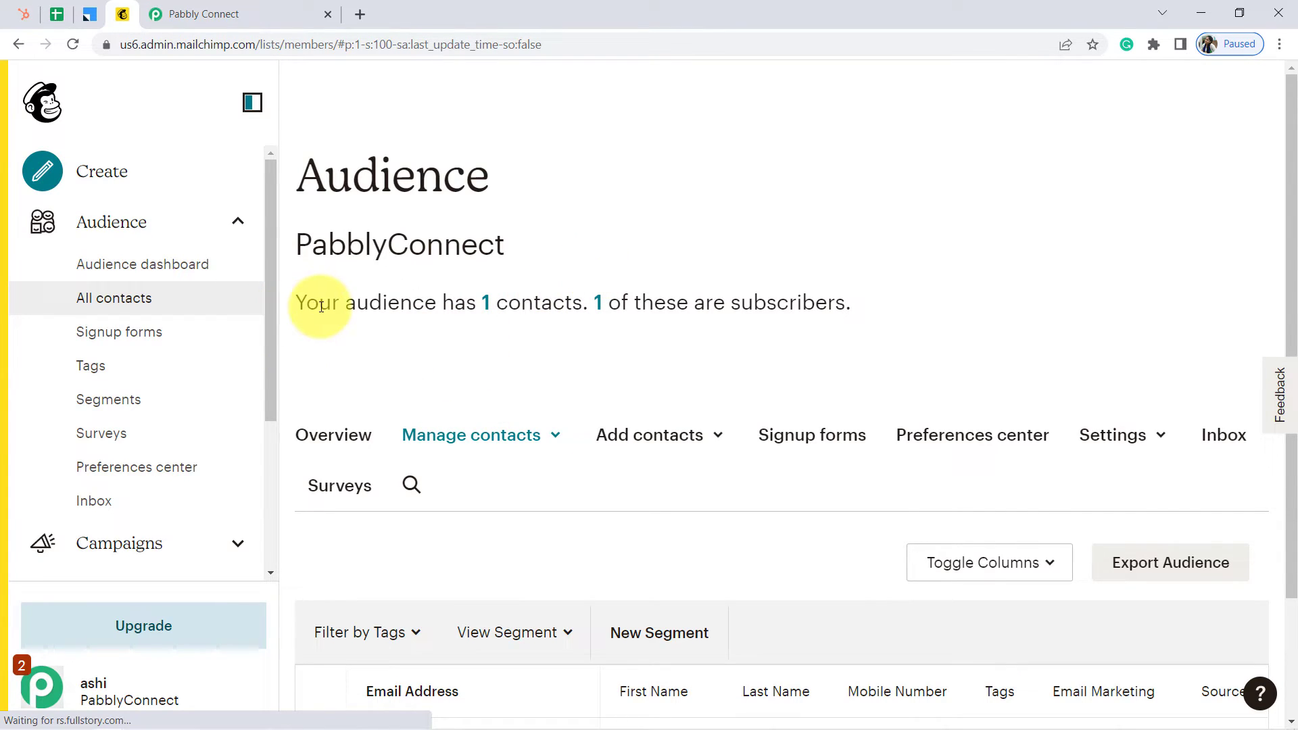
pyautogui.moveTo(324, 306); pyautogui.dragTo(552, 302)
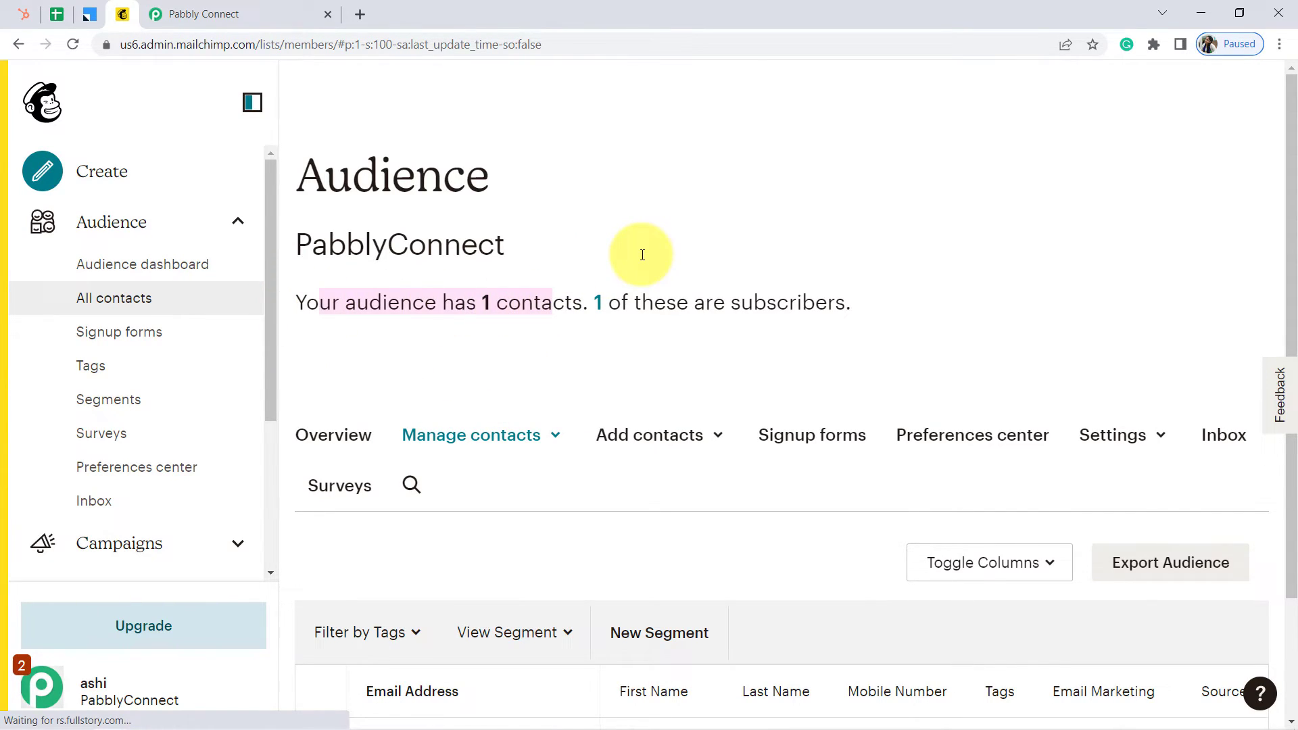
pyautogui.scroll(-2, 642, 255)
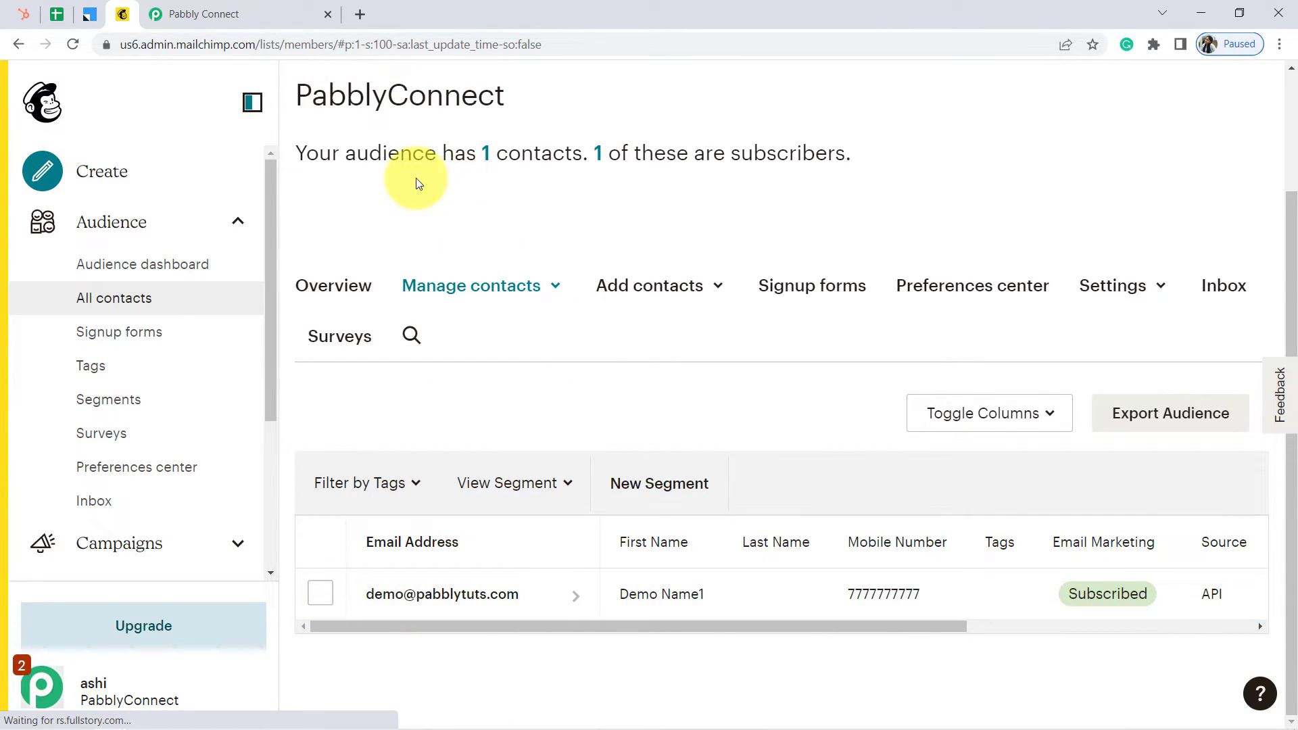
# Back in Pabbly Connect, scroll through the test response and close the Mailchimp route panel
pyautogui.click(301, 10)
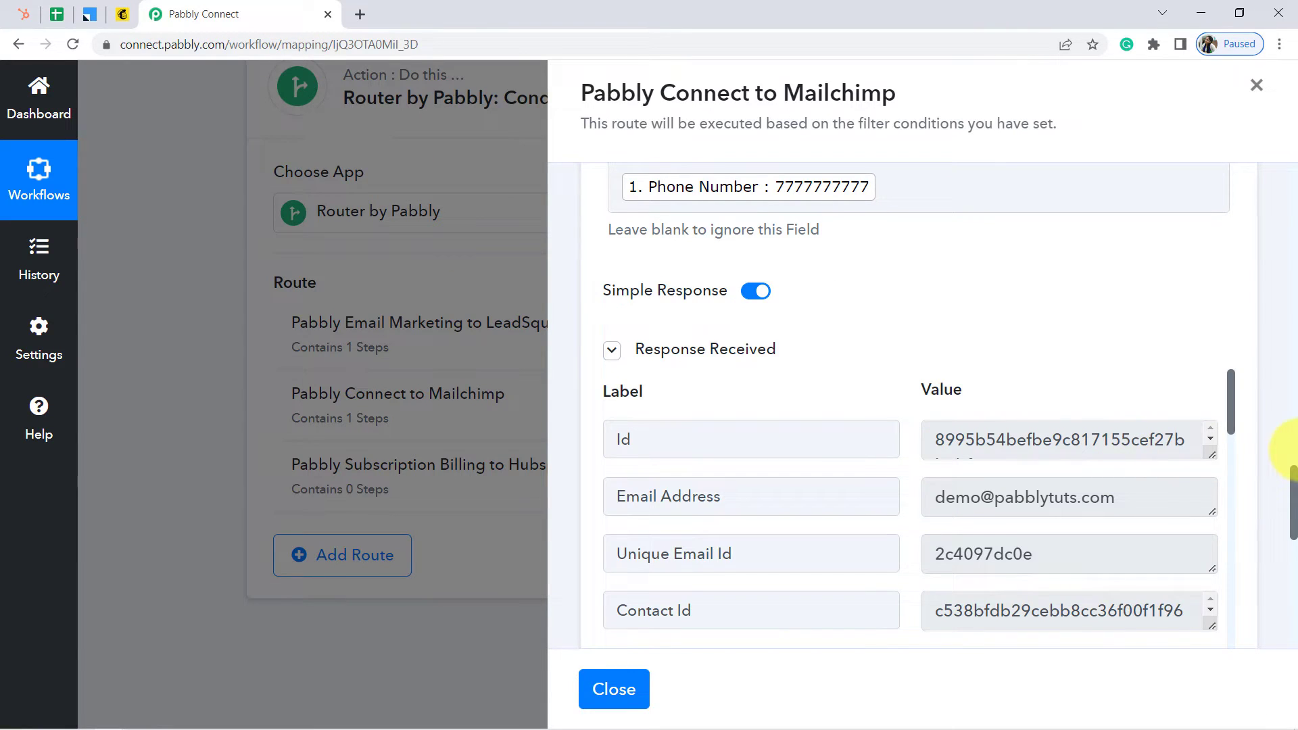
pyautogui.moveTo(1295, 491); pyautogui.dragTo(1295, 556)
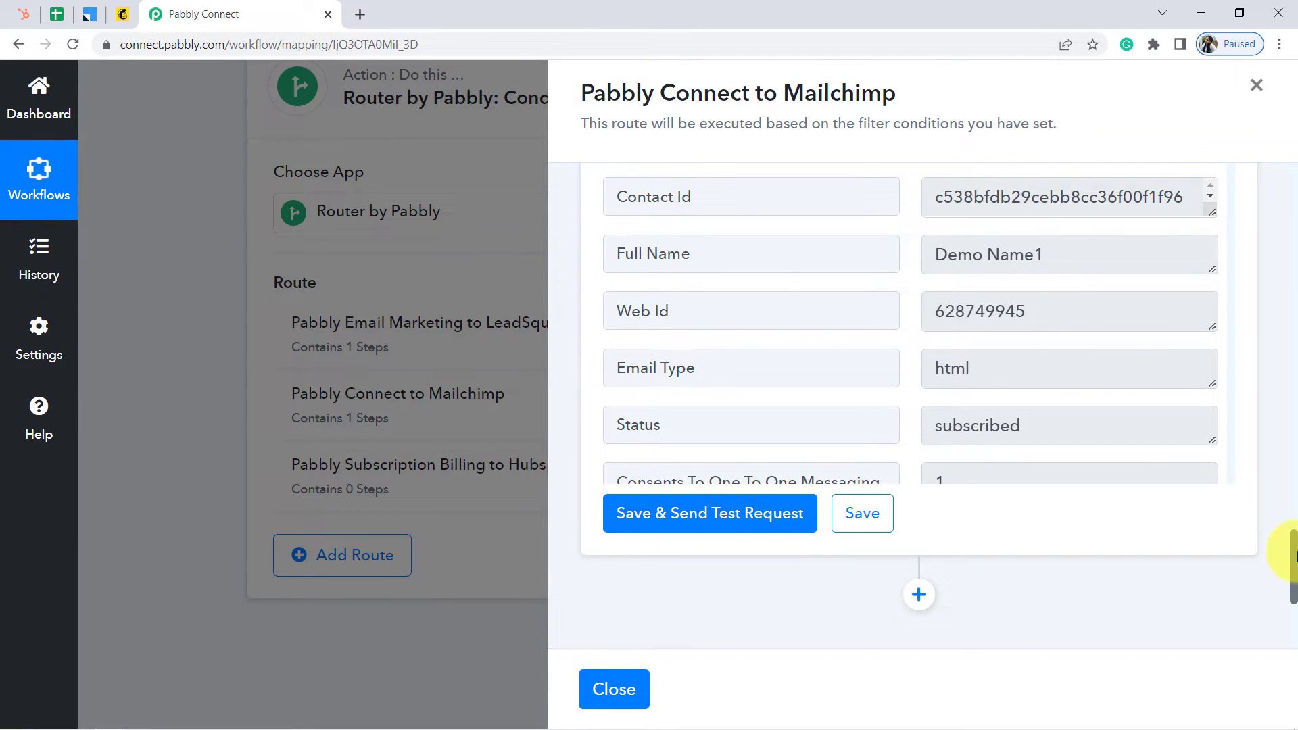
pyautogui.moveTo(1296, 555); pyautogui.dragTo(1295, 554)
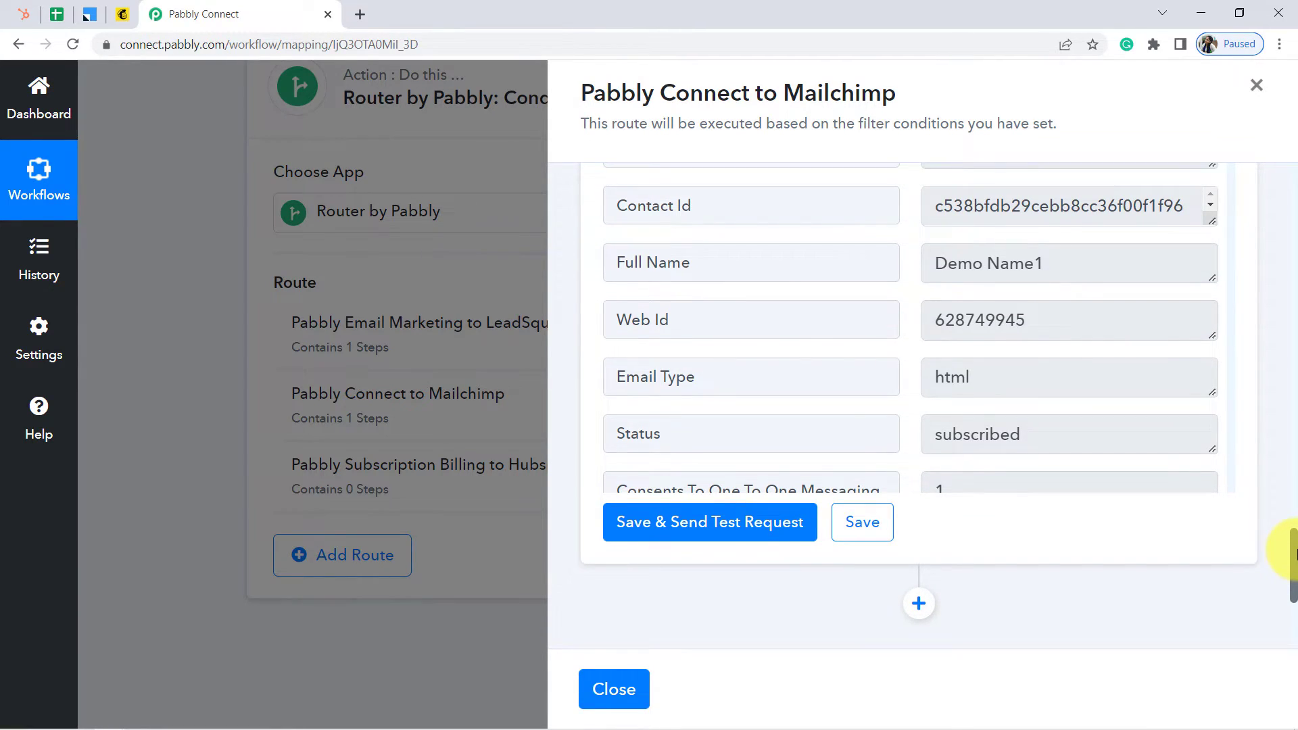
pyautogui.scroll(1, 1295, 545)
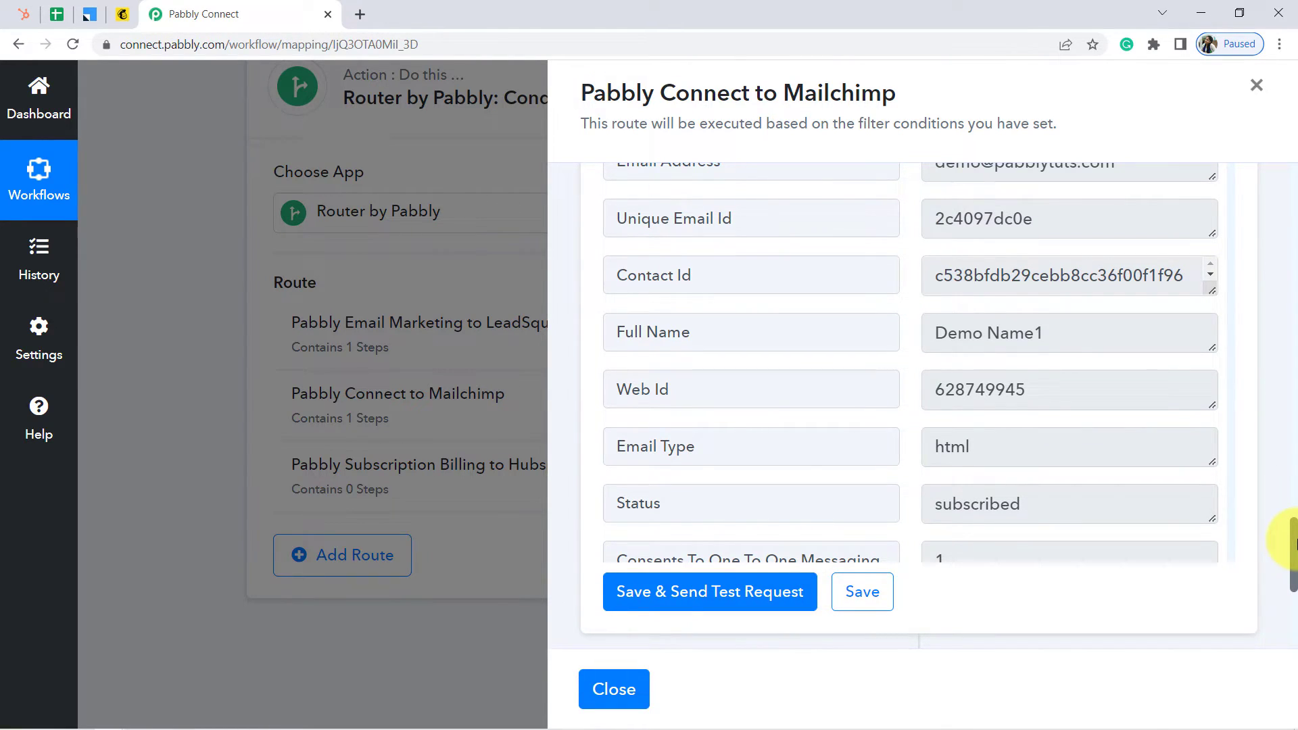
pyautogui.scroll(2, 1296, 541)
pyautogui.scroll(-2, 1295, 539)
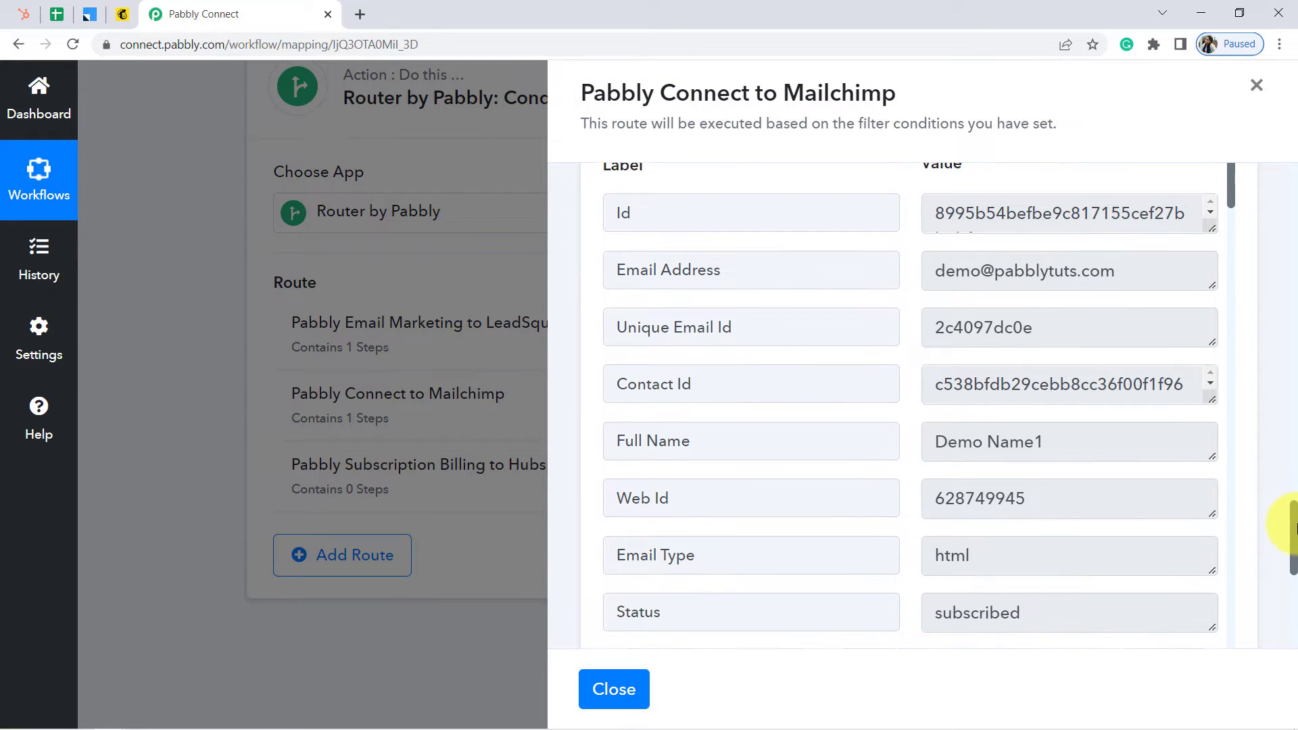
pyautogui.scroll(-1, 1295, 540)
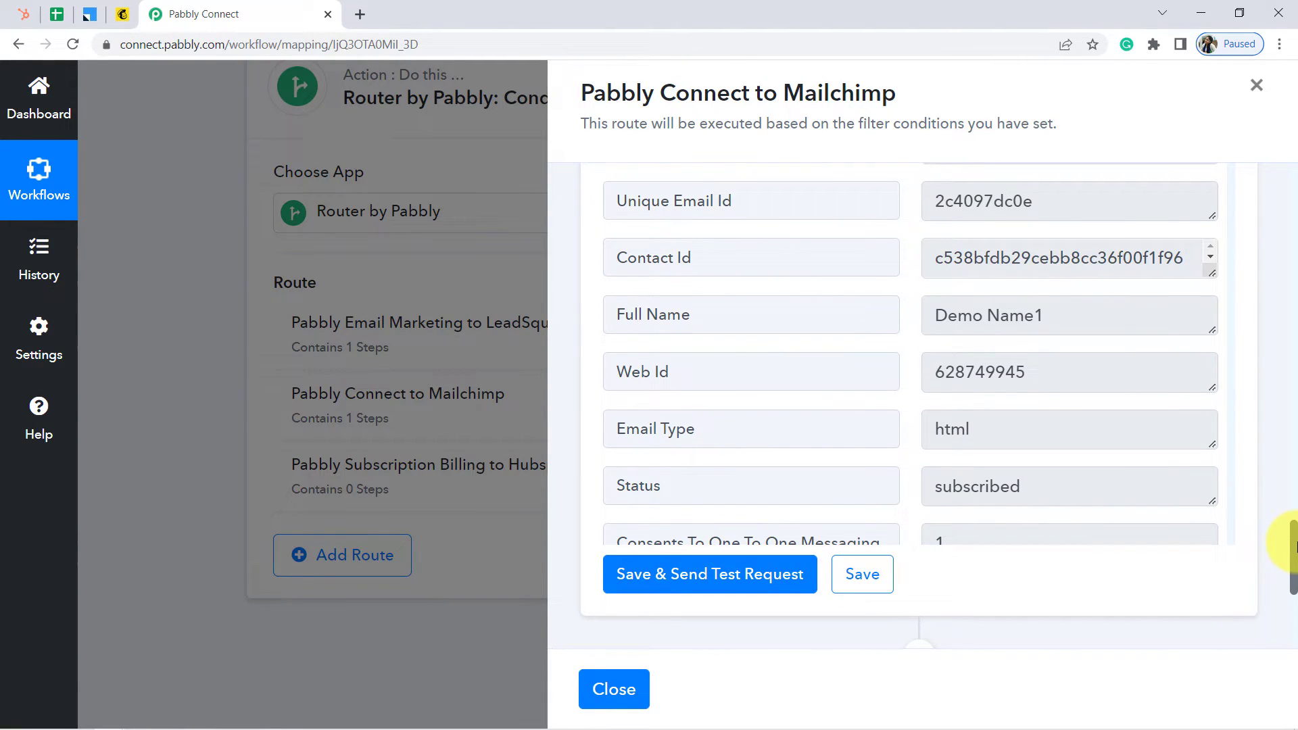
pyautogui.scroll(-2, 1295, 544)
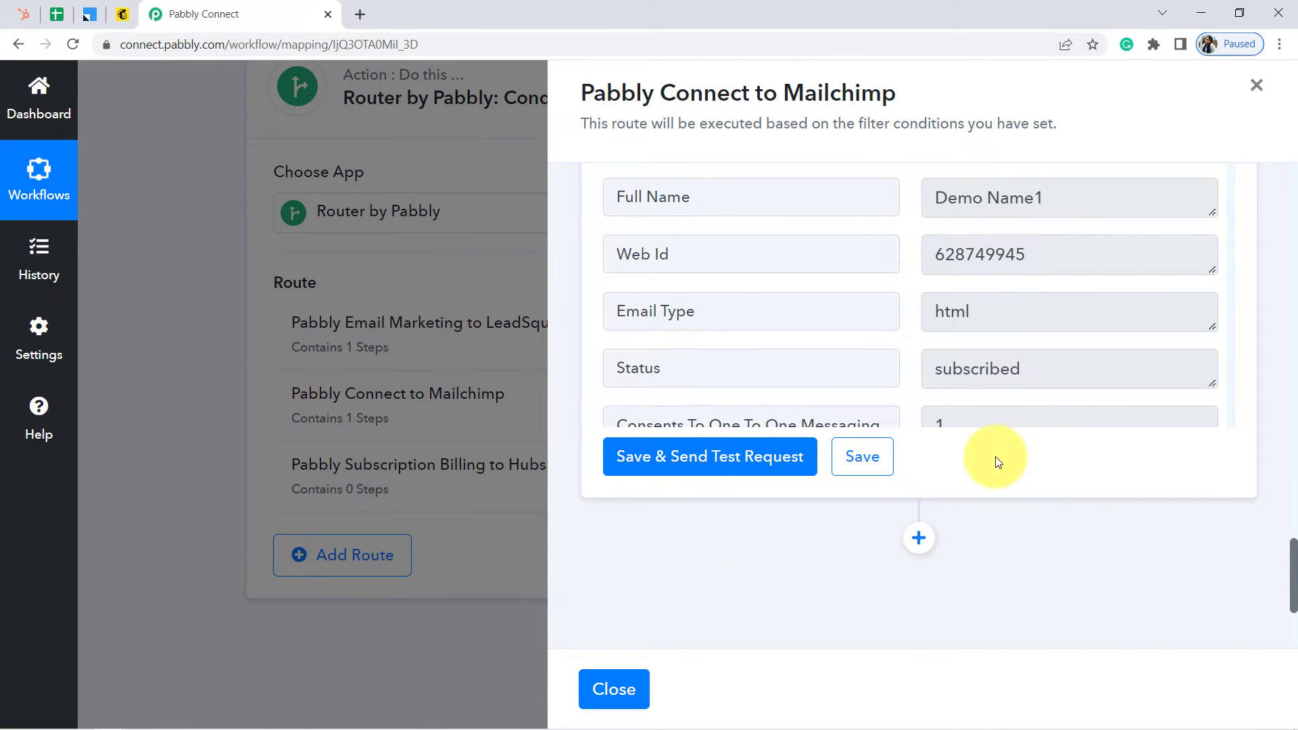
pyautogui.click(614, 690)
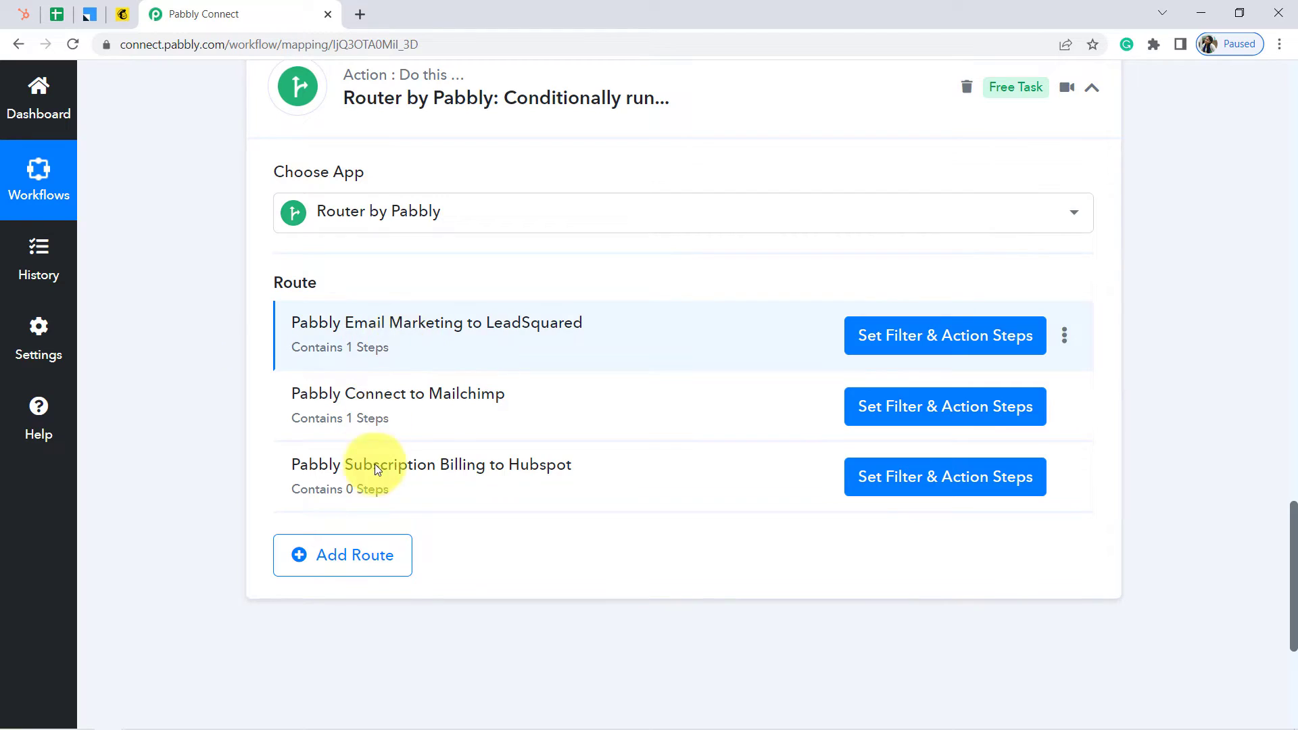
# Make the Hubspot route's filter check the Google Sheets row's SheetName field
pyautogui.click(912, 484)
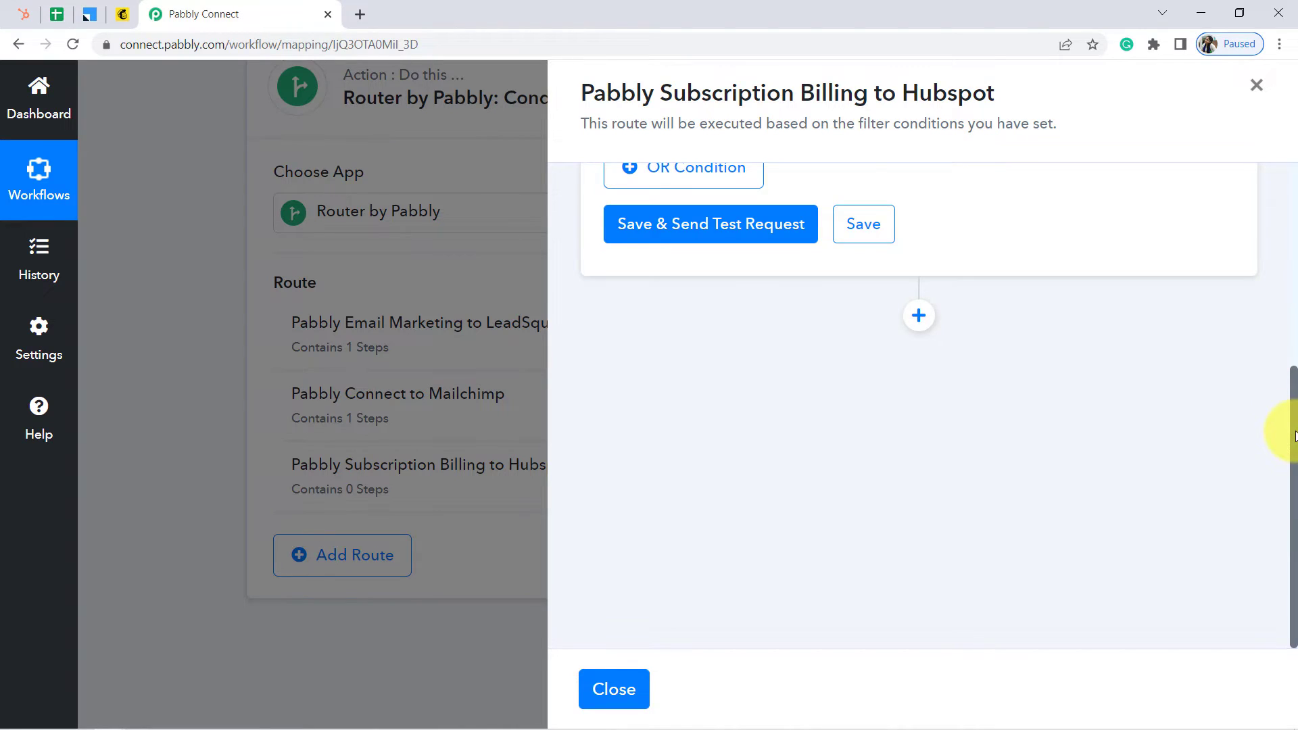
pyautogui.moveTo(1295, 436); pyautogui.dragTo(1293, 174)
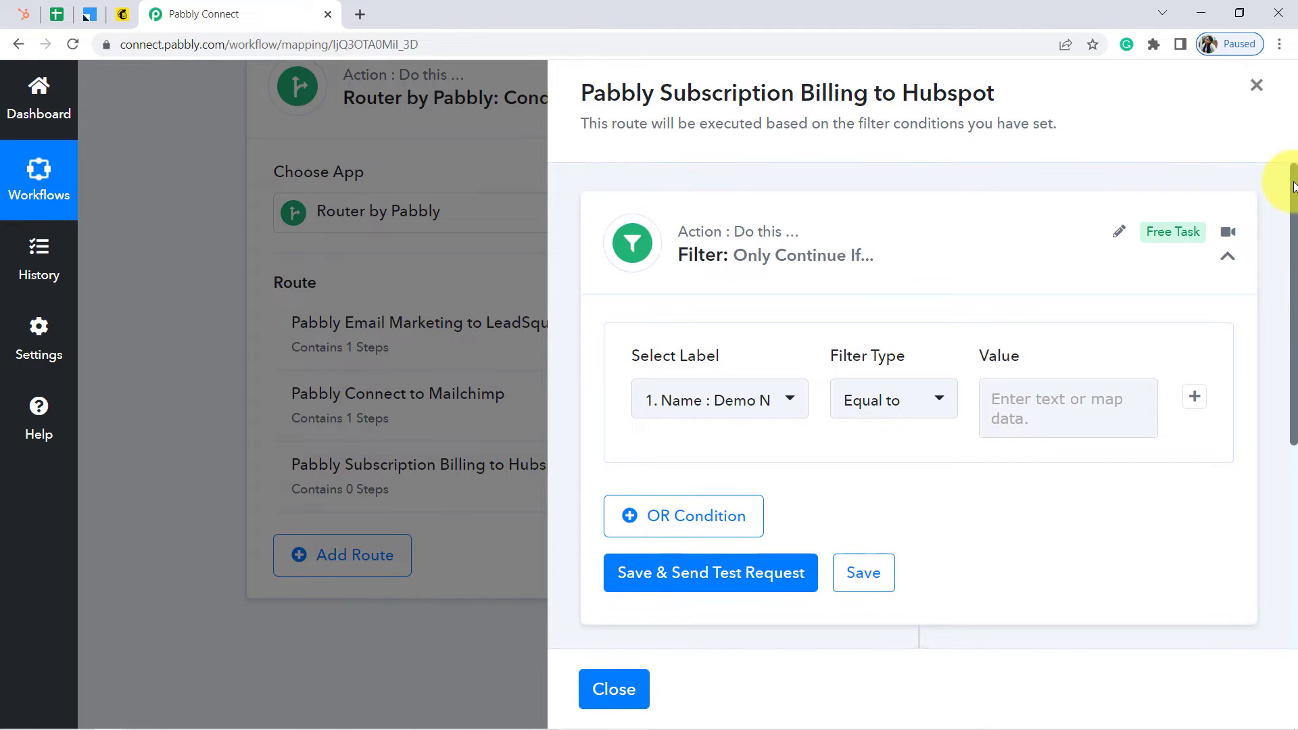
pyautogui.click(667, 415)
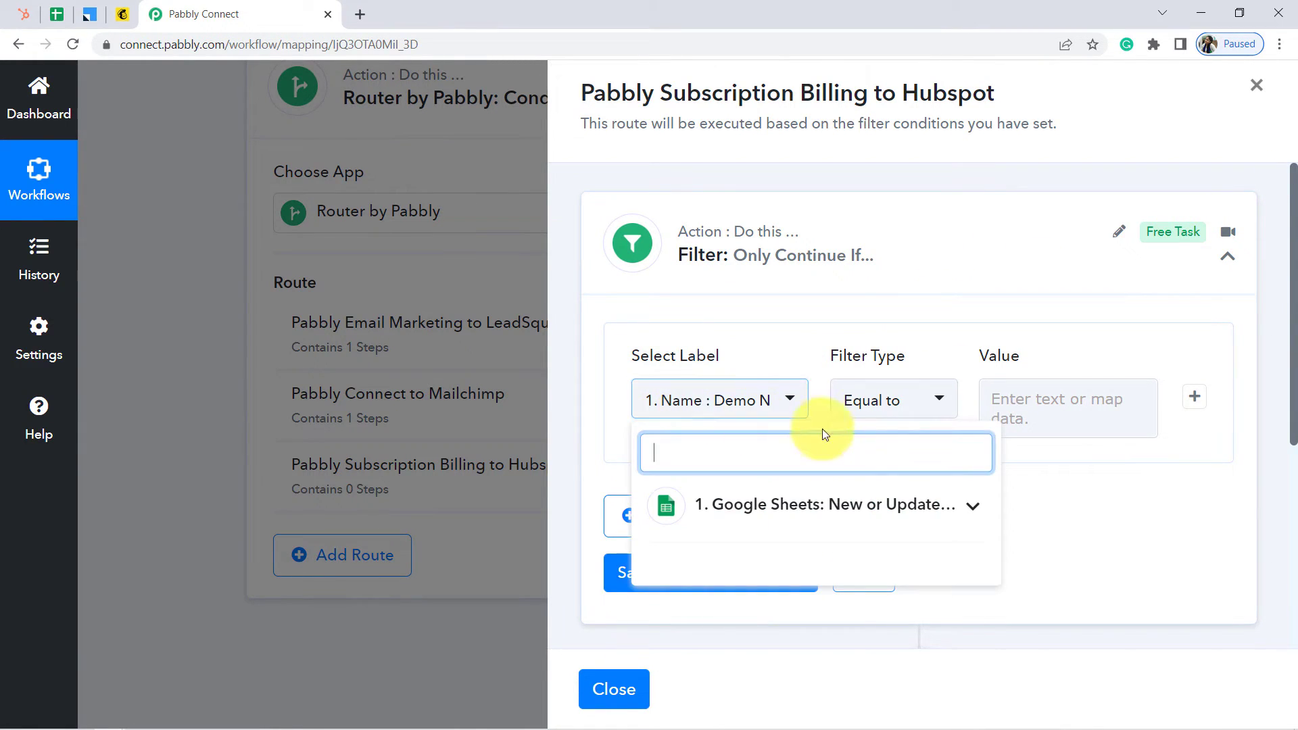
pyautogui.click(933, 518)
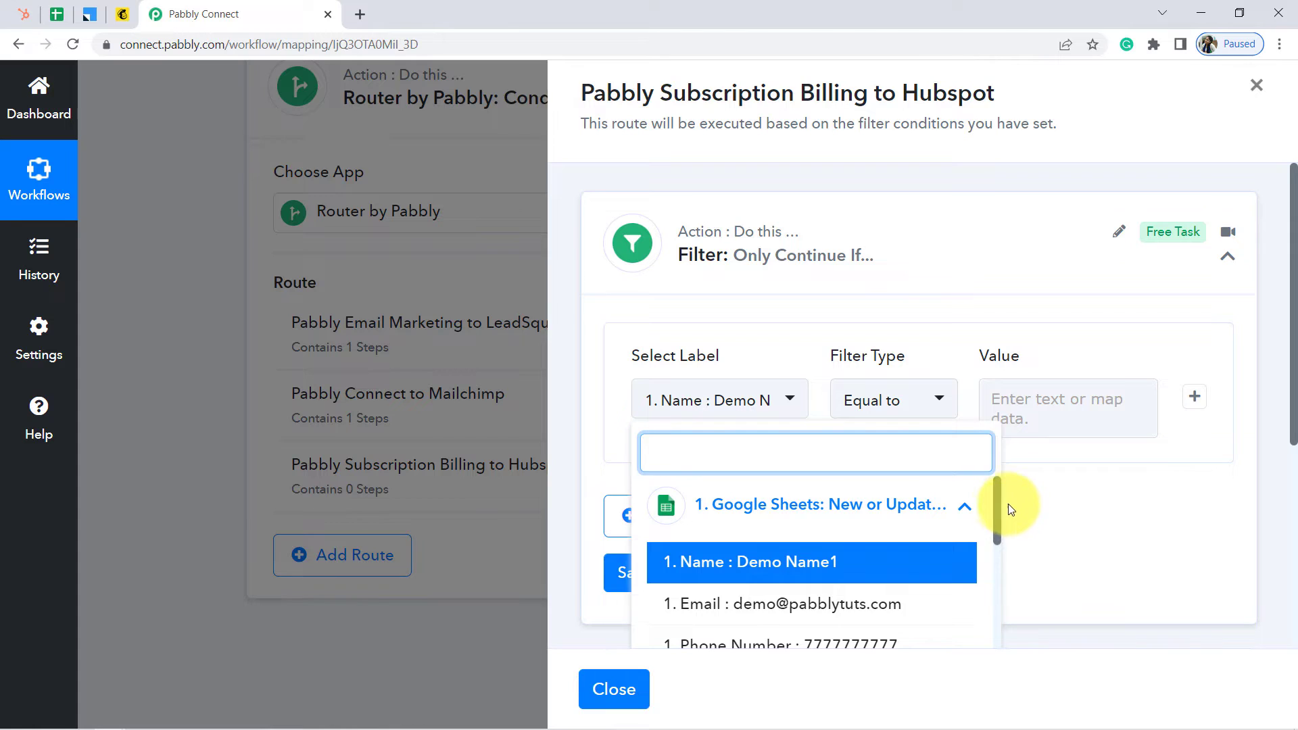
pyautogui.moveTo(999, 505); pyautogui.dragTo(1019, 581)
pyautogui.click(932, 576)
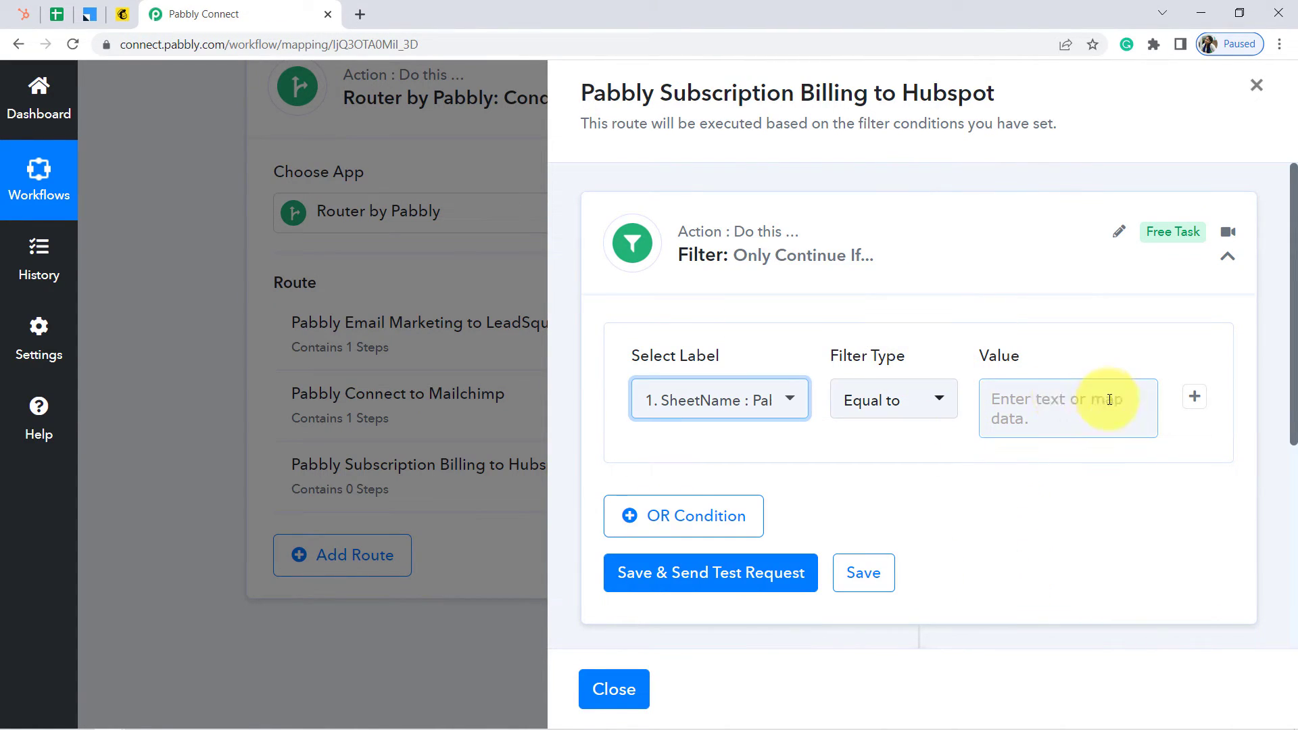
# Set the filter value to 'Pabbly Subscription Billing' and test that the condition is true
pyautogui.click(1054, 401)
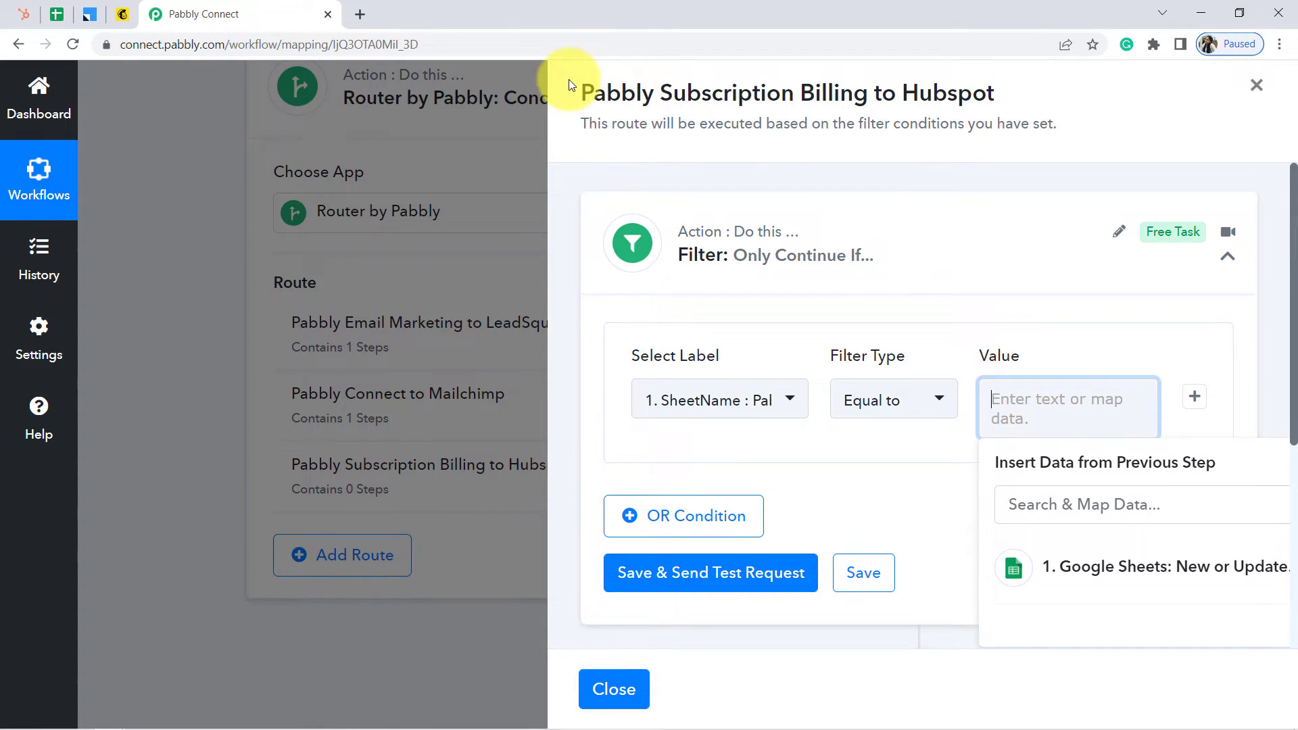
pyautogui.moveTo(582, 90); pyautogui.dragTo(868, 89)
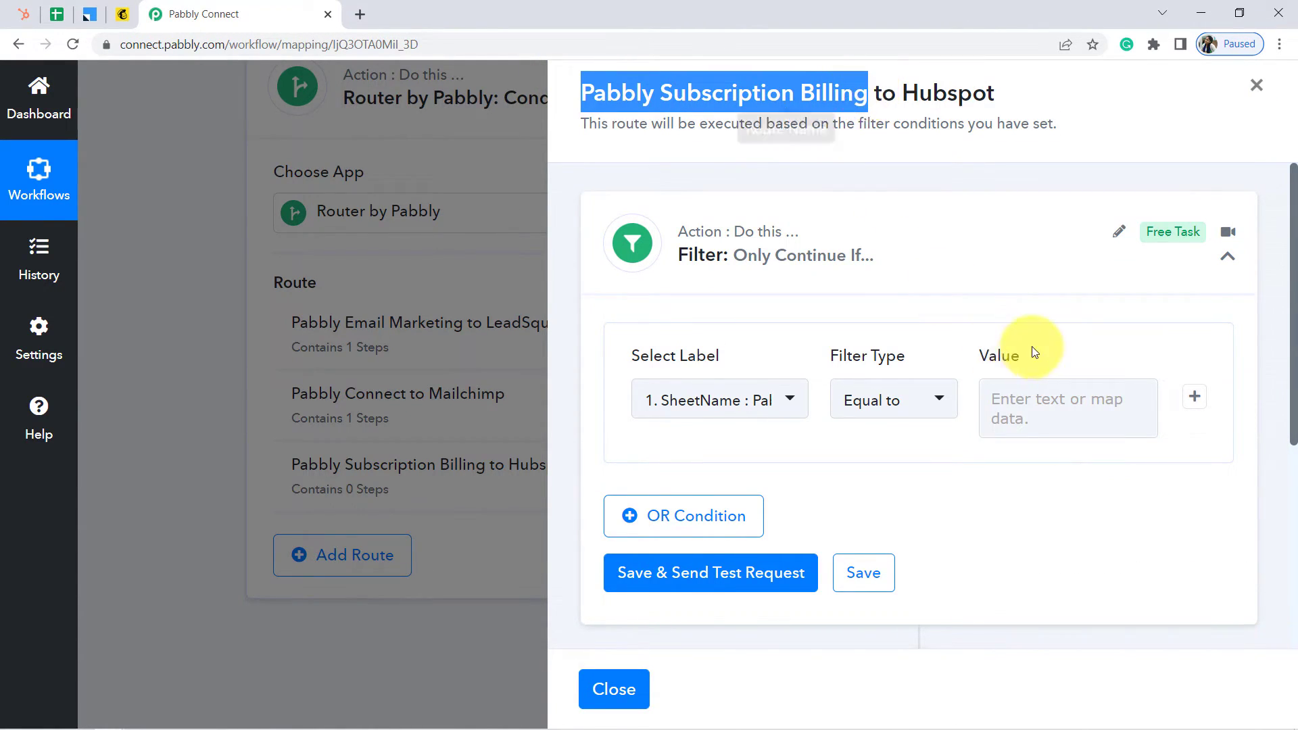
pyautogui.click(1028, 417)
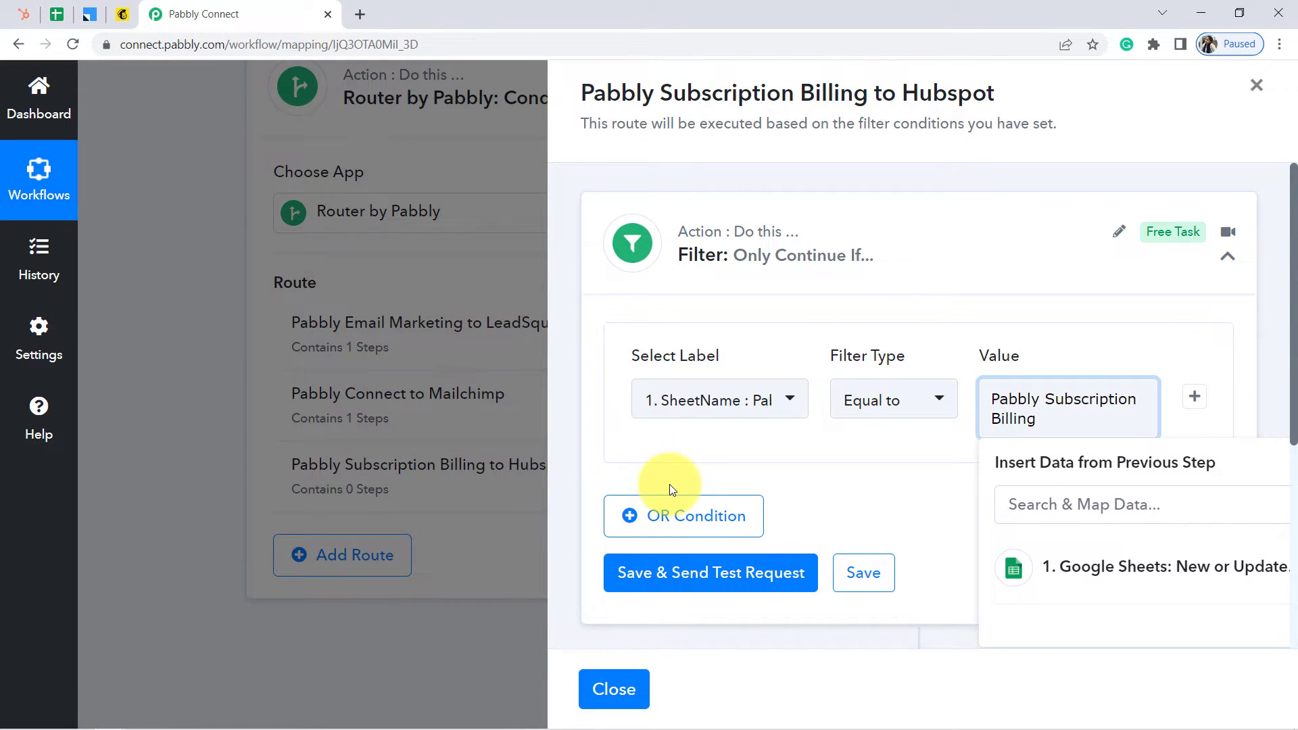
pyautogui.click(683, 575)
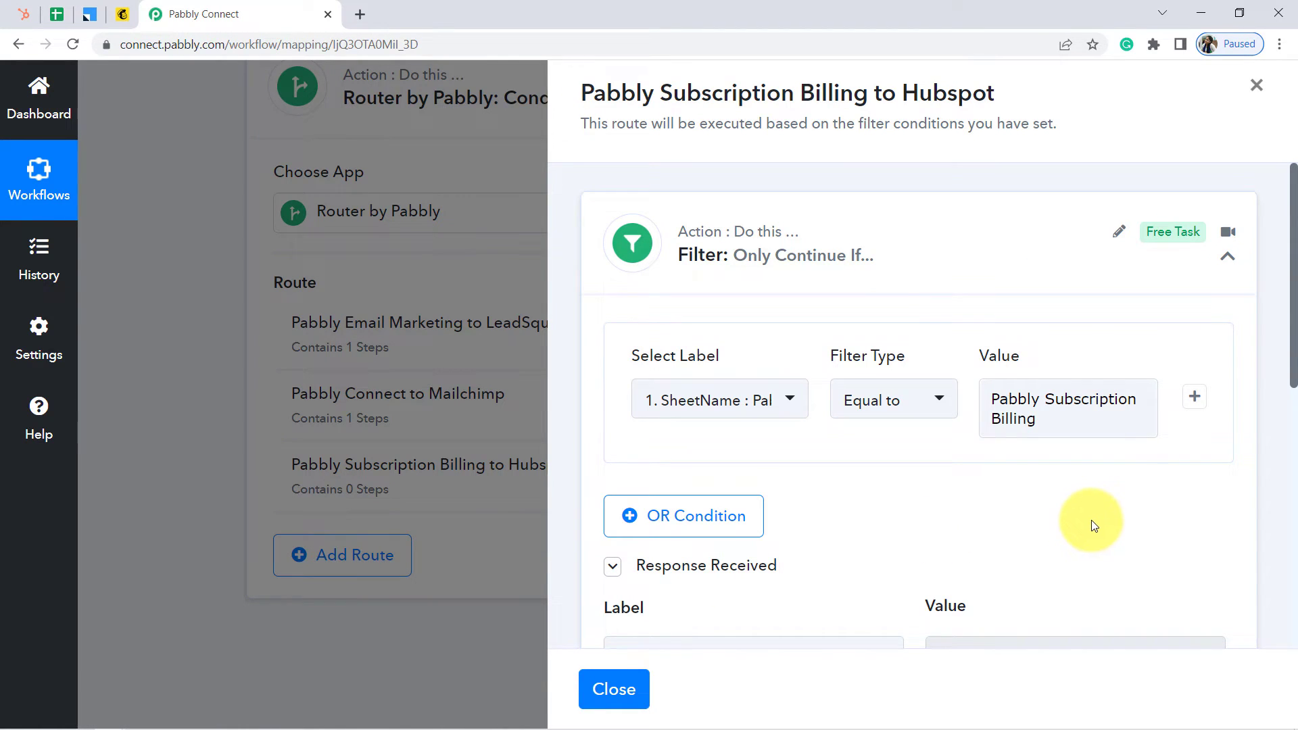
pyautogui.moveTo(1292, 345); pyautogui.dragTo(1294, 432)
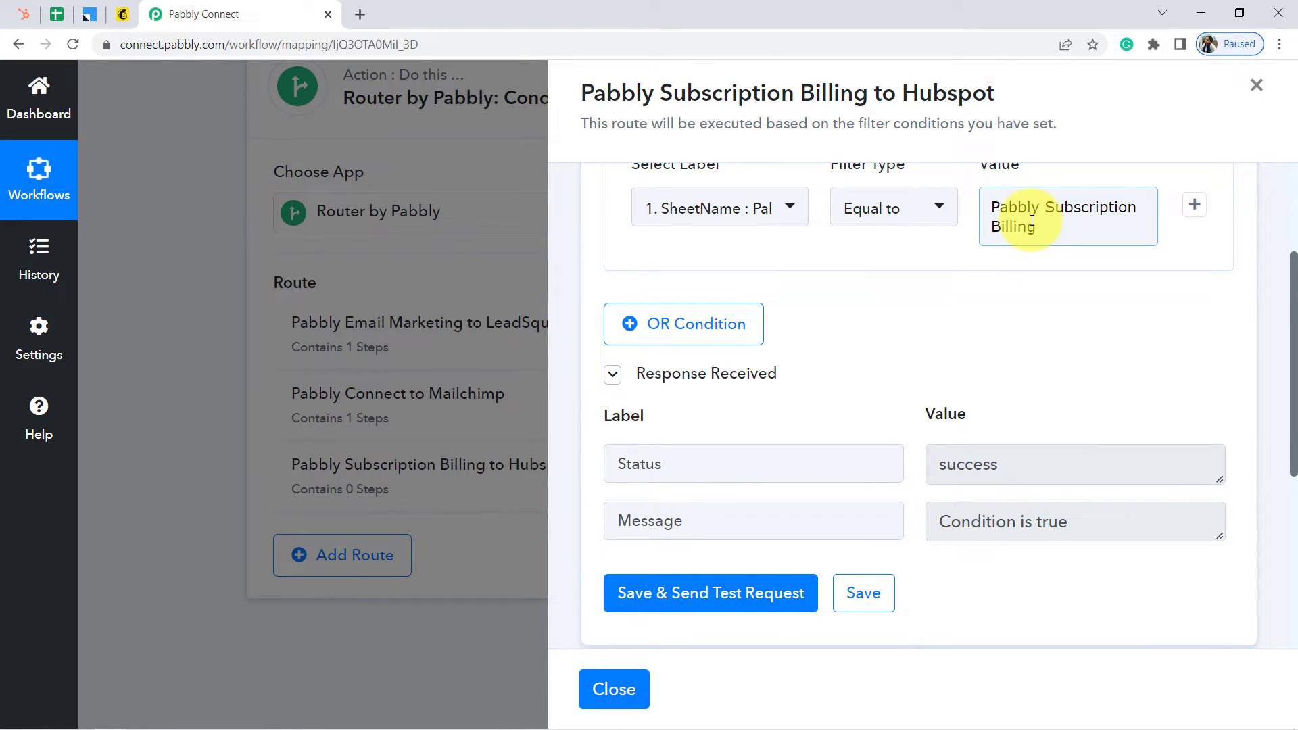
pyautogui.moveTo(1292, 330); pyautogui.dragTo(1292, 457)
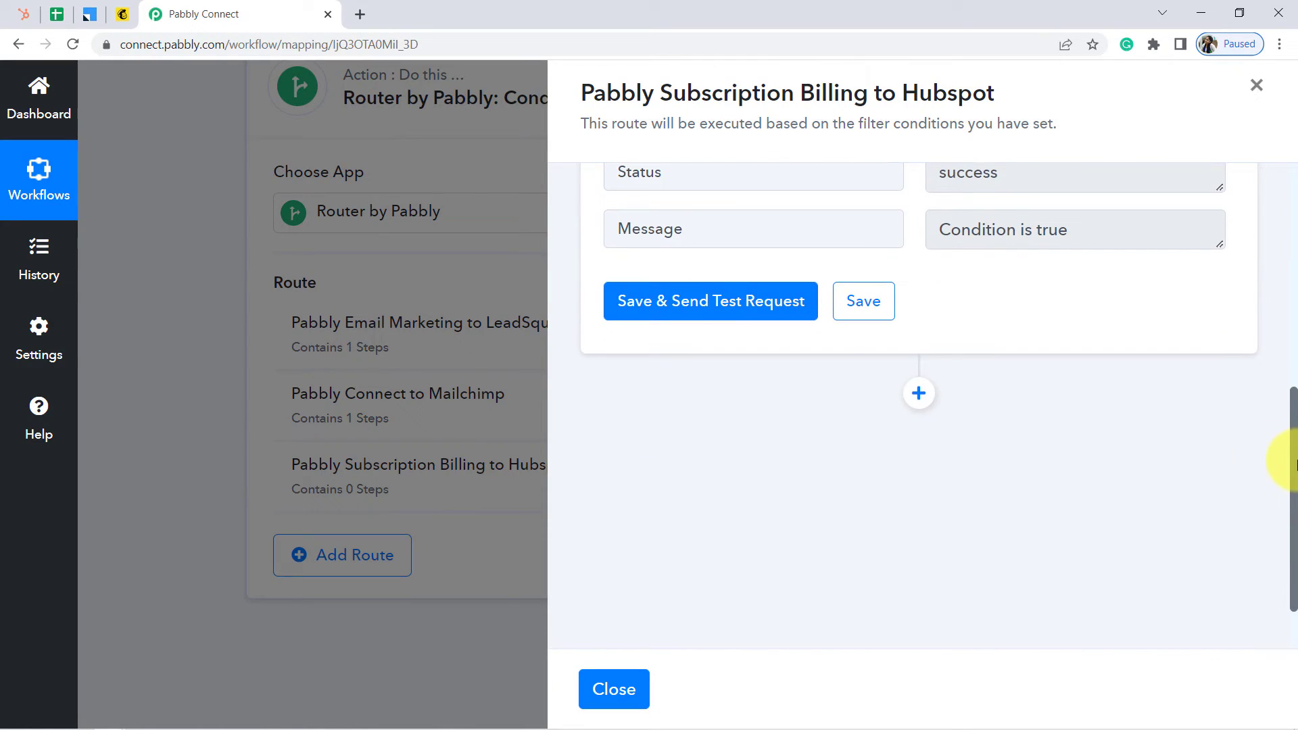
pyautogui.click(916, 396)
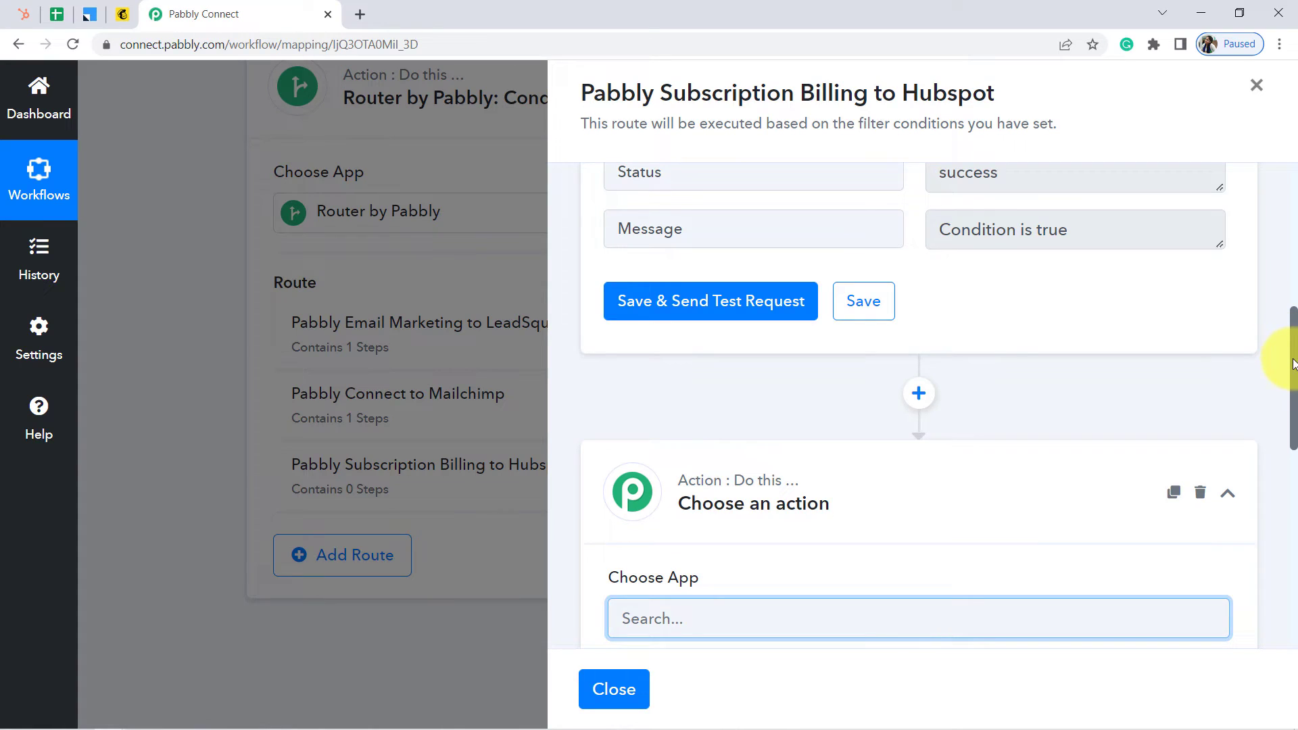
# Pick HubSpot CRM for the new step with the Create a Contact action event
pyautogui.write('hubsp')
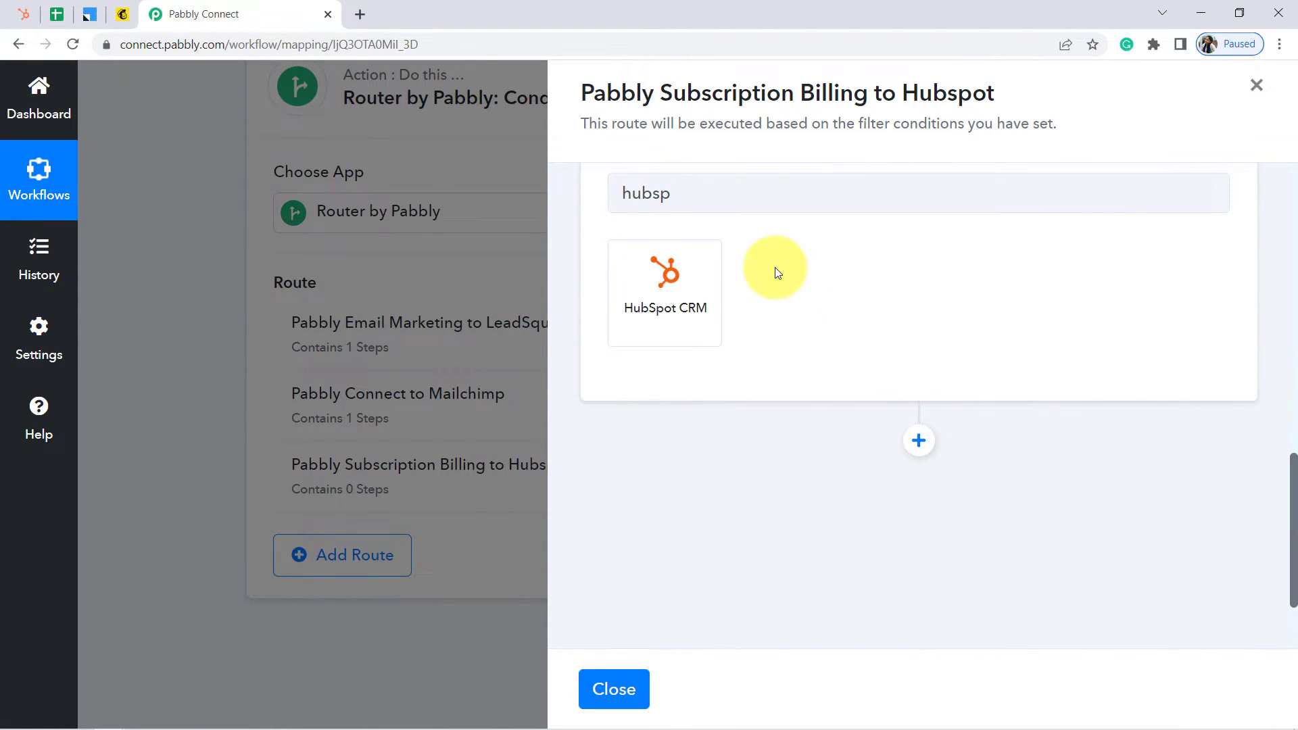
pyautogui.click(641, 294)
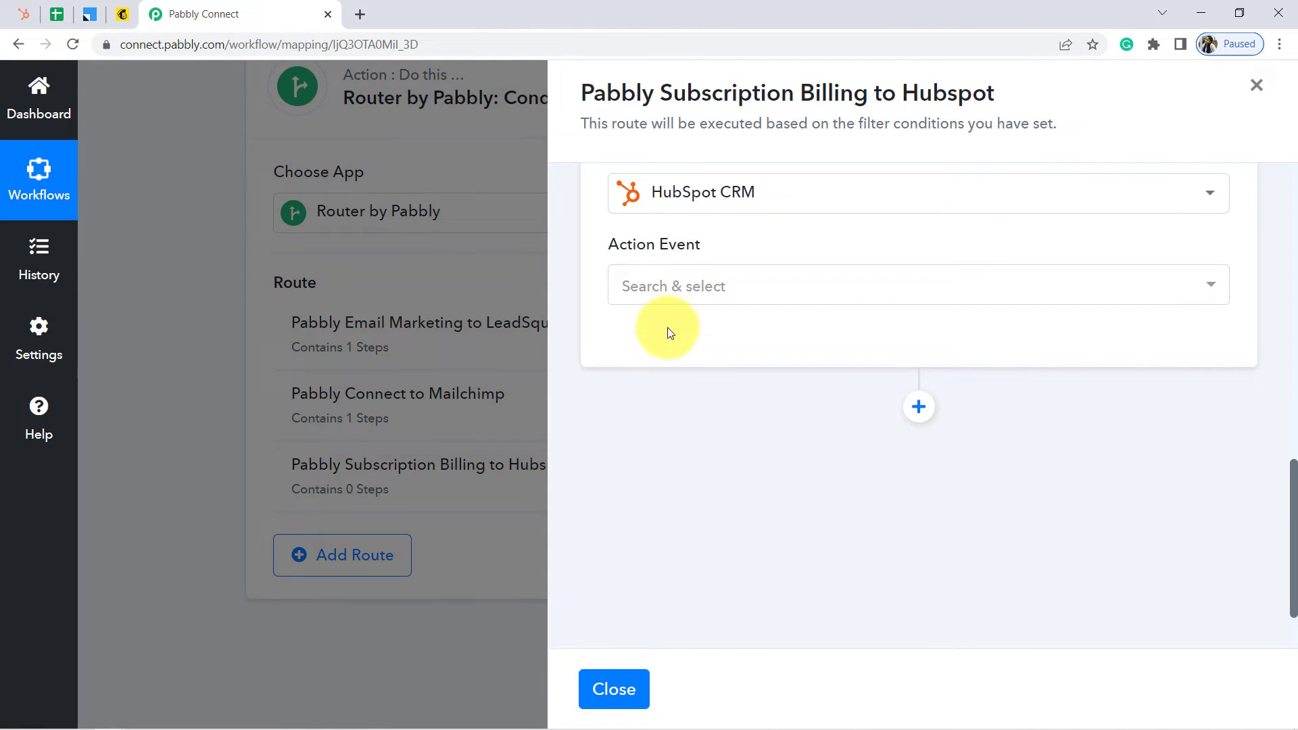
pyautogui.click(693, 285)
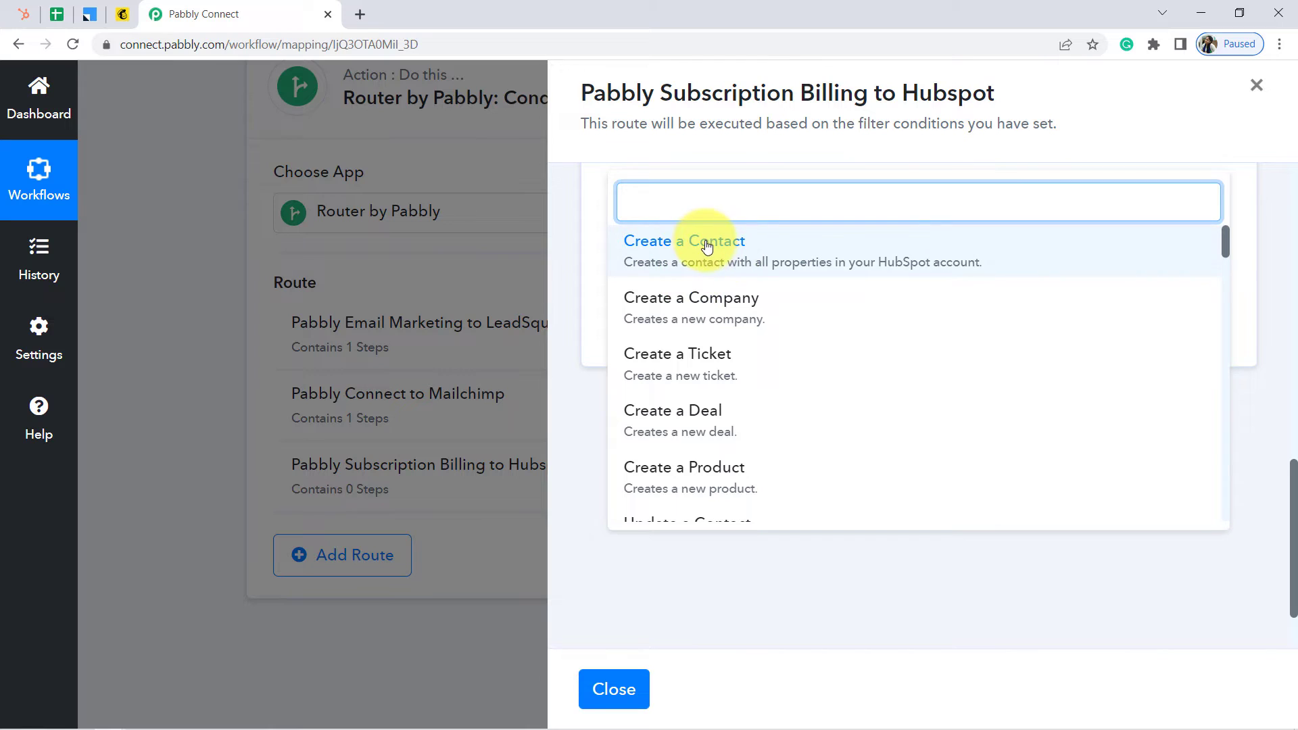
pyautogui.click(704, 242)
# Authorize and save a new HubSpot CRM #6 connection for the Create a Contact step
pyautogui.click(666, 348)
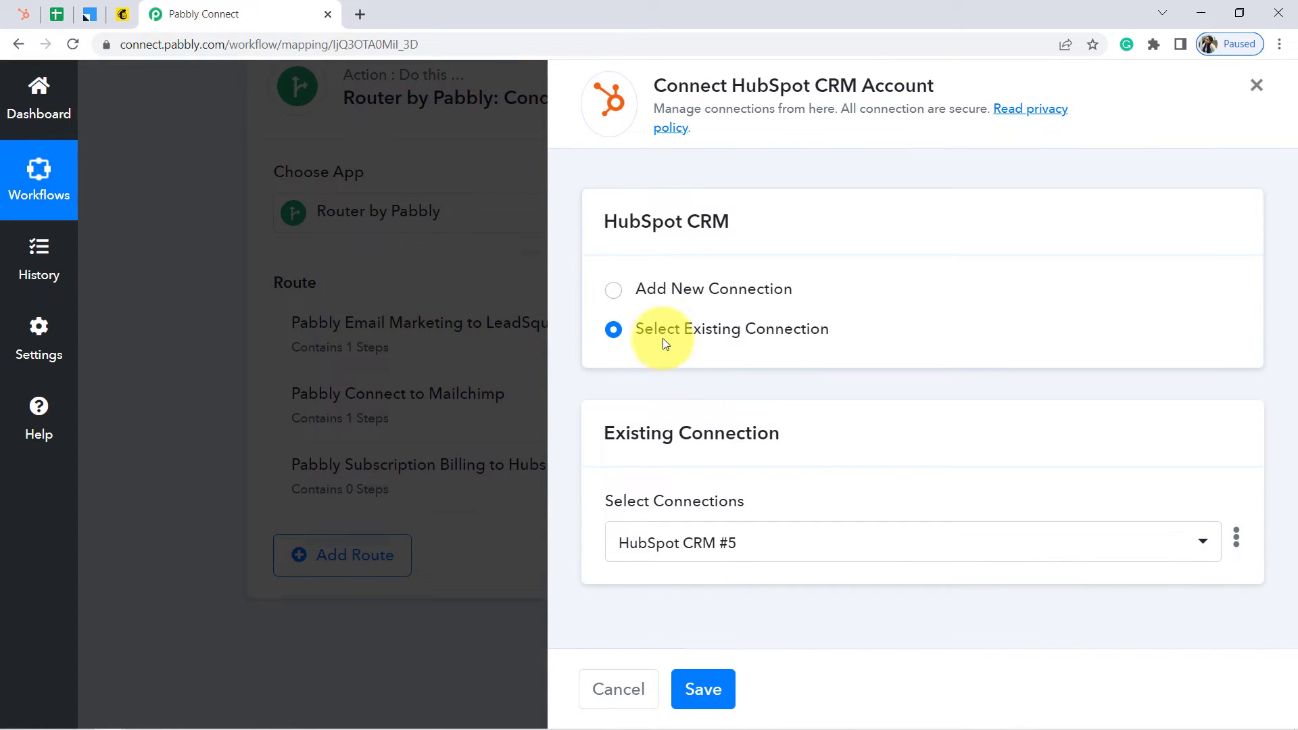
pyautogui.click(647, 288)
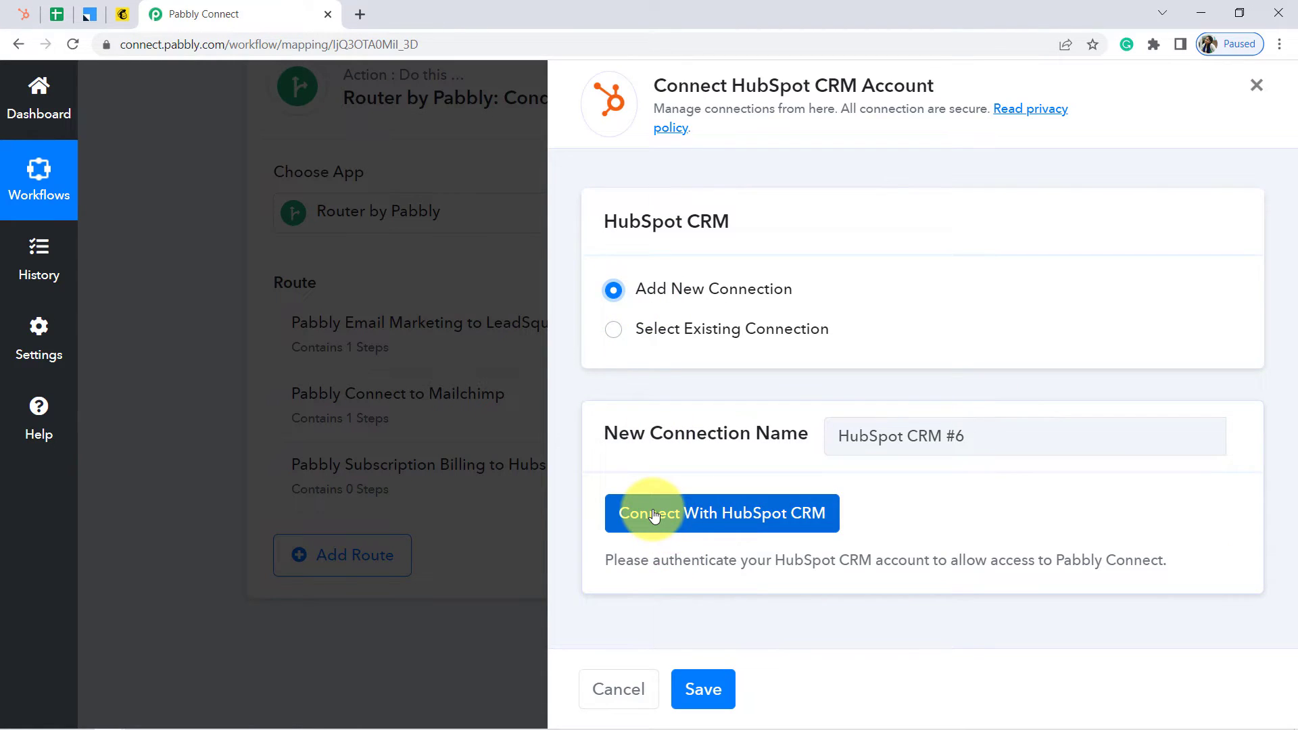
pyautogui.click(653, 516)
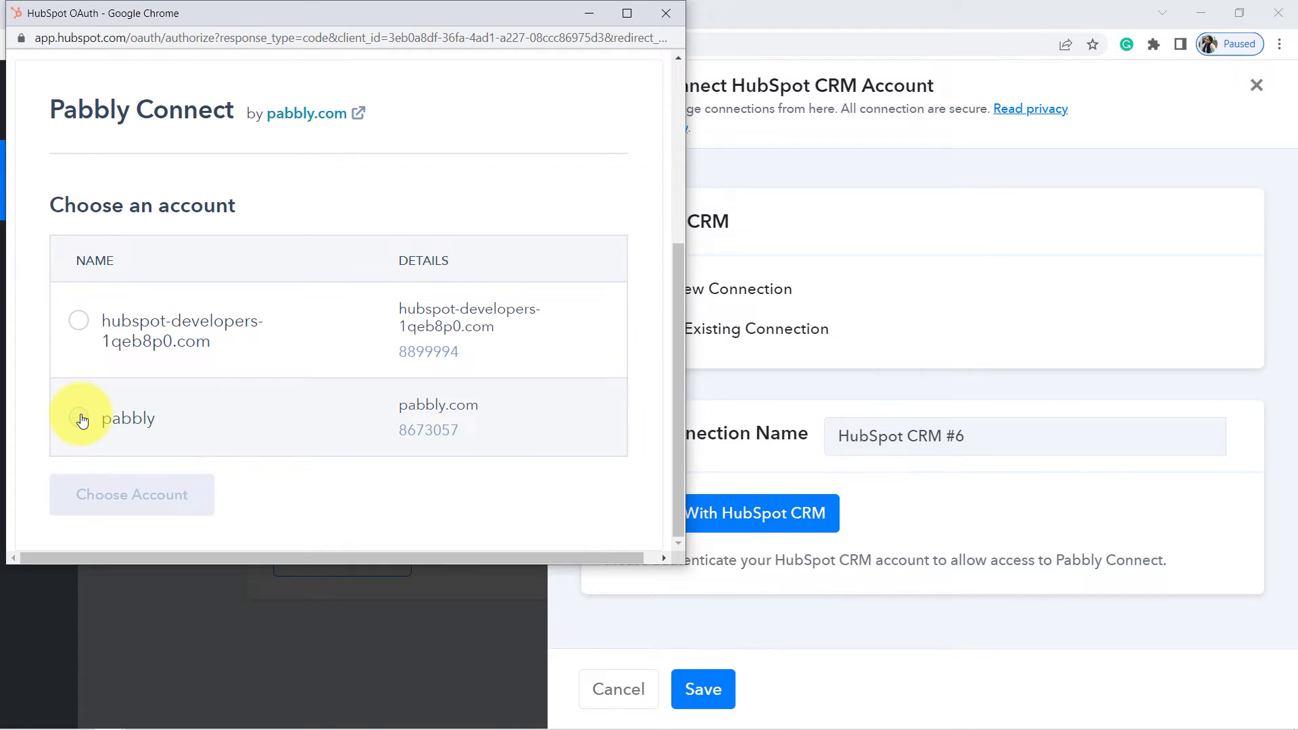
pyautogui.click(79, 417)
pyautogui.click(109, 495)
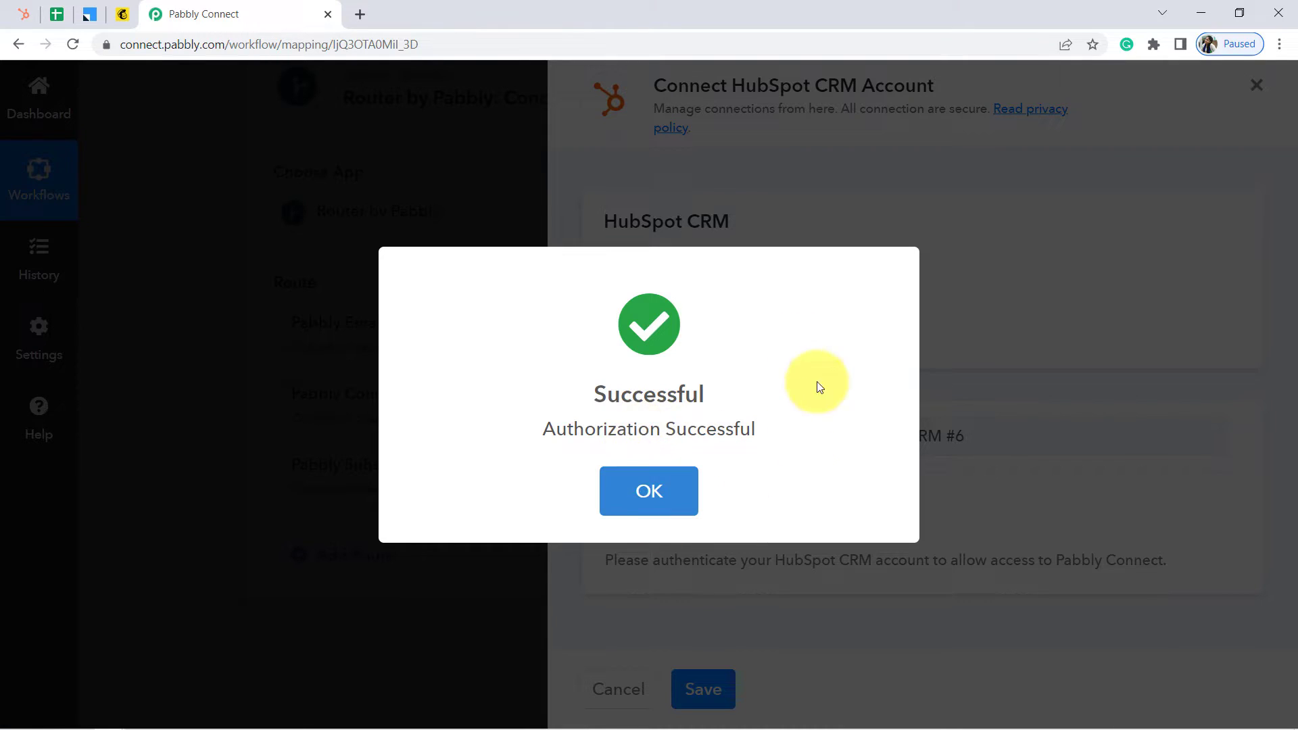
pyautogui.click(649, 491)
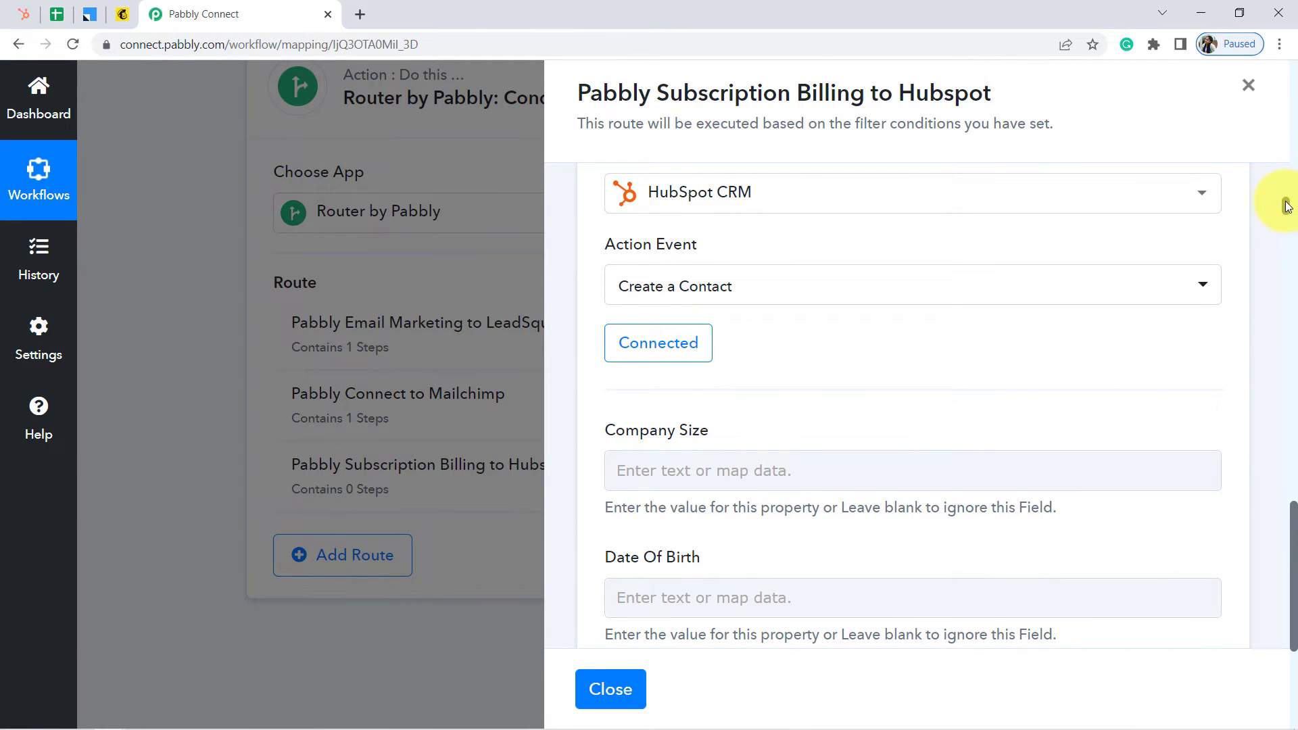
pyautogui.moveTo(1287, 206); pyautogui.dragTo(1284, 363)
# Map Work Email to the Google Sheets row's Email field
pyautogui.click(621, 323)
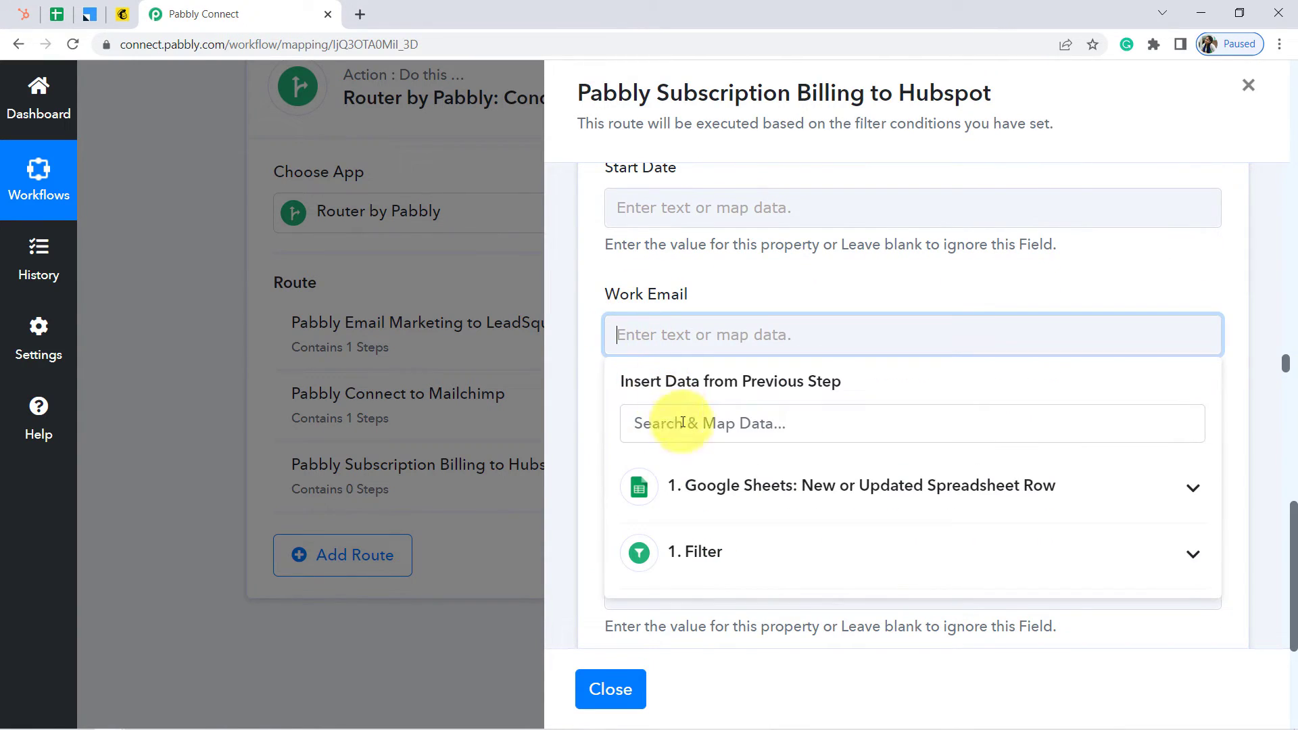
pyautogui.click(704, 495)
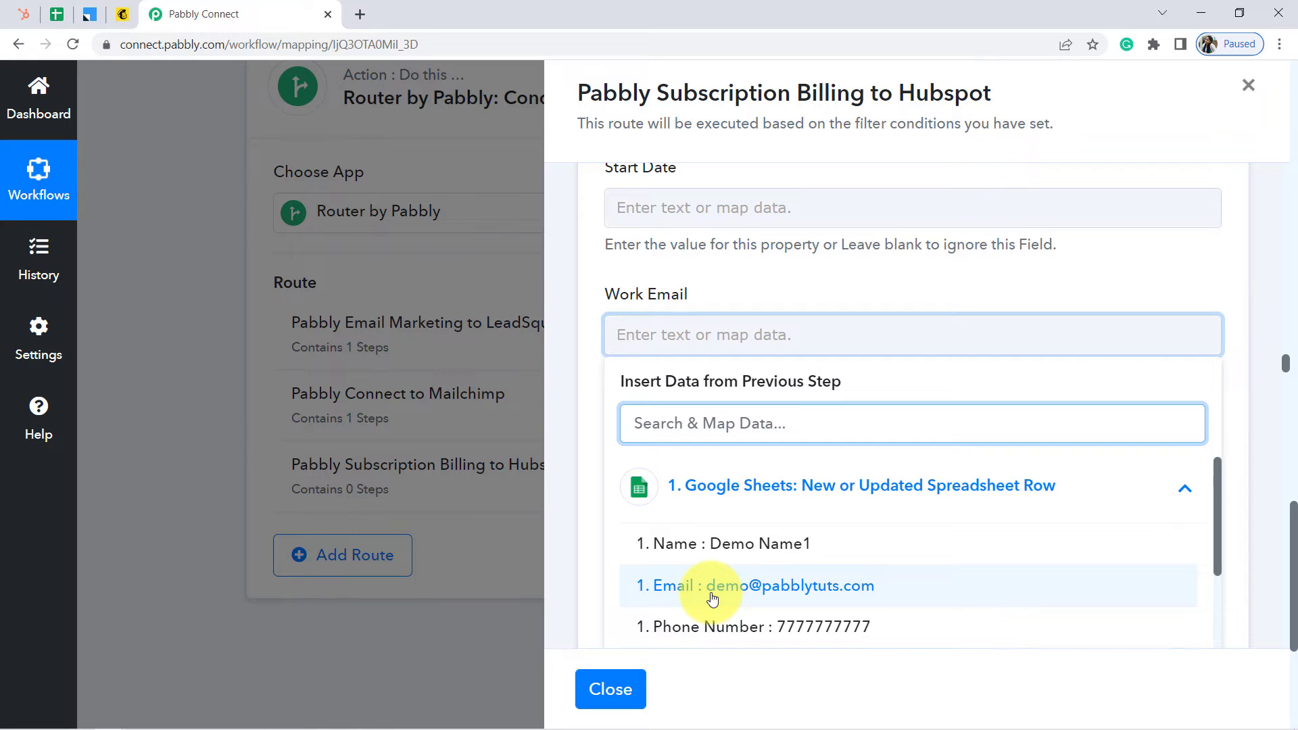
pyautogui.click(712, 598)
pyautogui.click(650, 471)
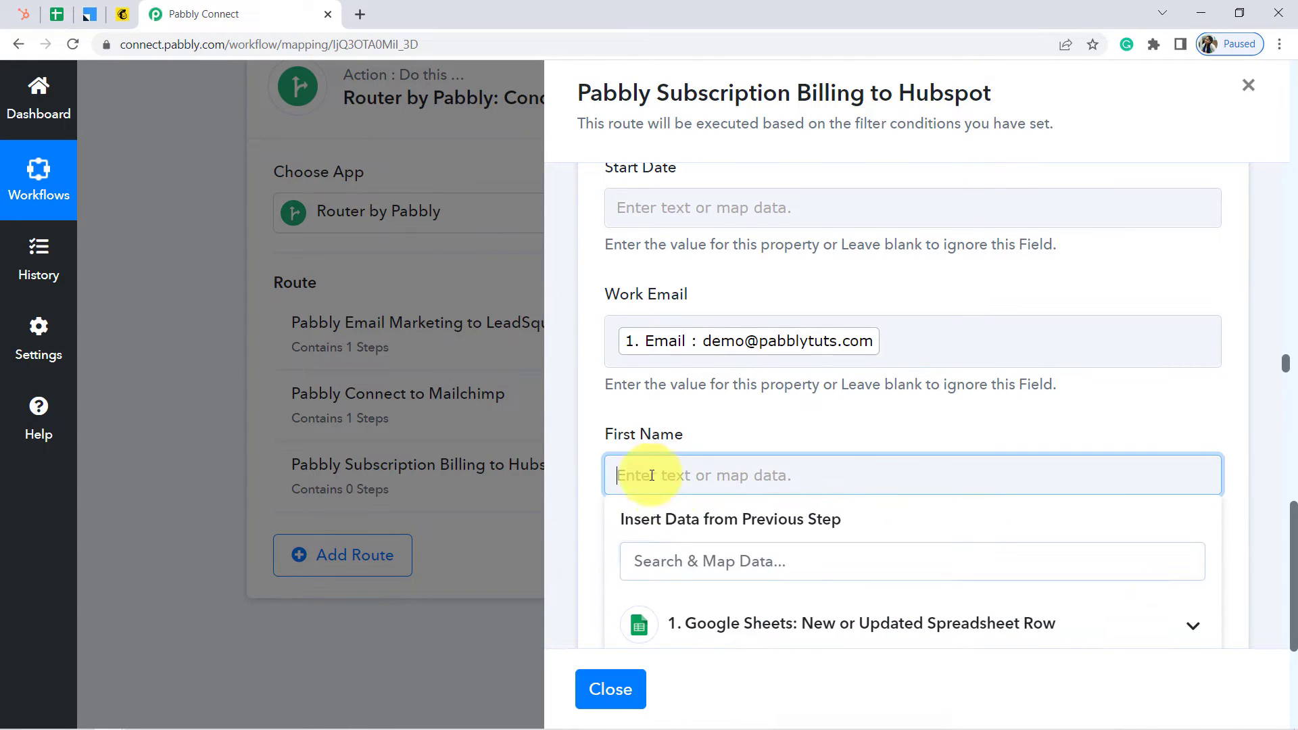
pyautogui.click(705, 625)
pyautogui.moveTo(1294, 517); pyautogui.dragTo(1294, 542)
pyautogui.moveTo(1218, 610); pyautogui.dragTo(1222, 631)
pyautogui.moveTo(1288, 365); pyautogui.dragTo(1288, 376)
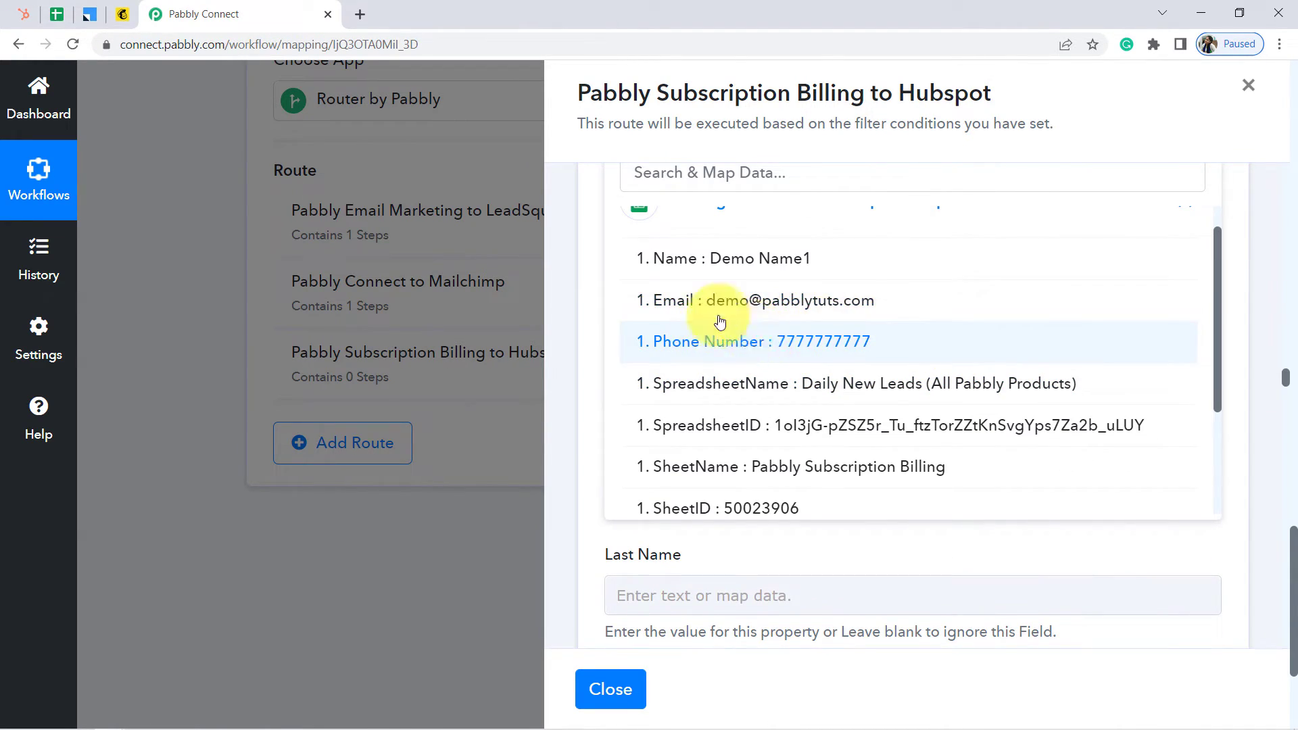
pyautogui.click(578, 279)
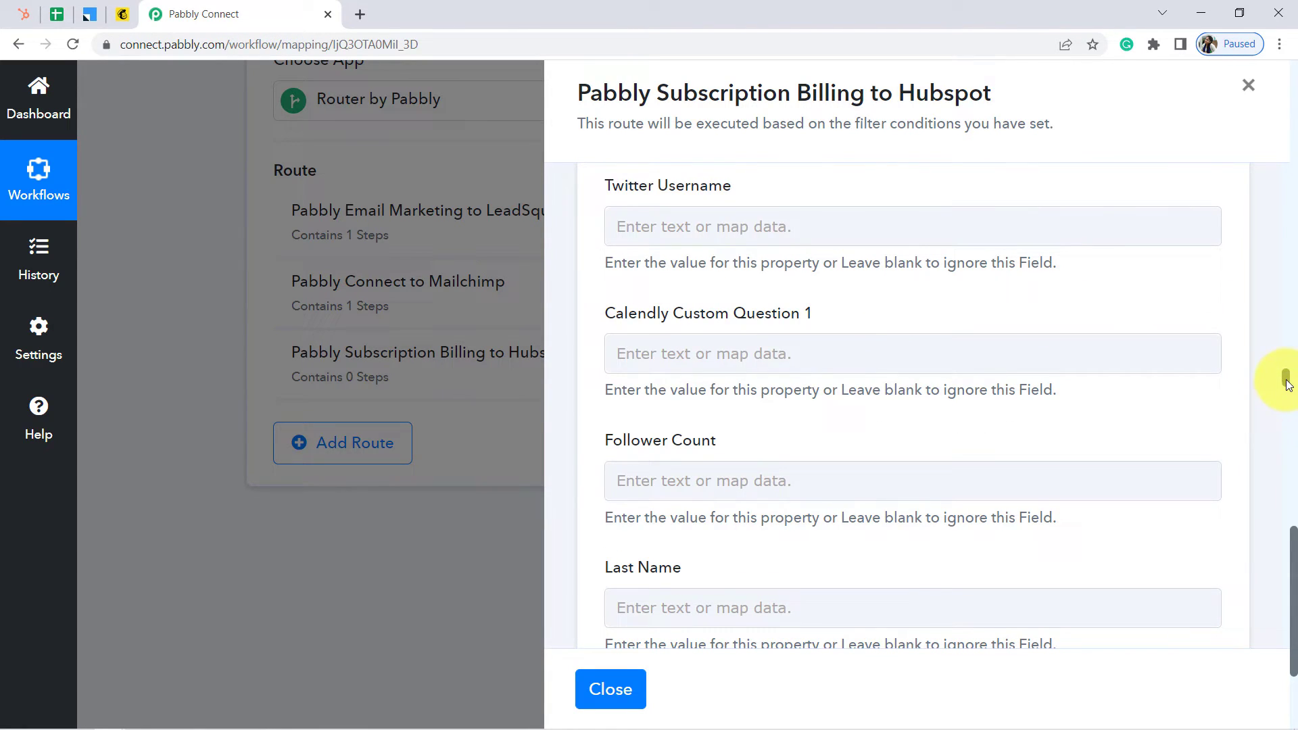
pyautogui.moveTo(1288, 383); pyautogui.dragTo(1292, 429)
# Map Mobile Phone Number to the row's Phone Number, then save and test, creating contact Id 15301
pyautogui.click(763, 393)
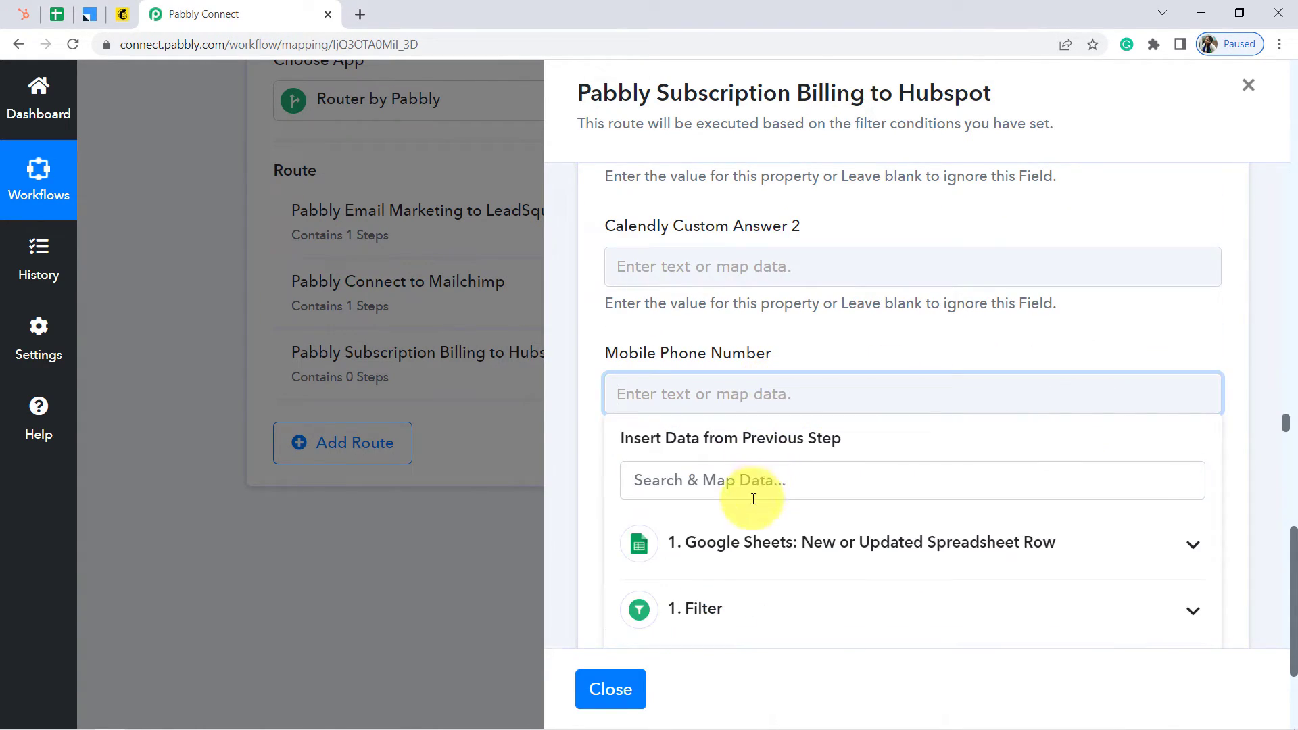
pyautogui.click(741, 539)
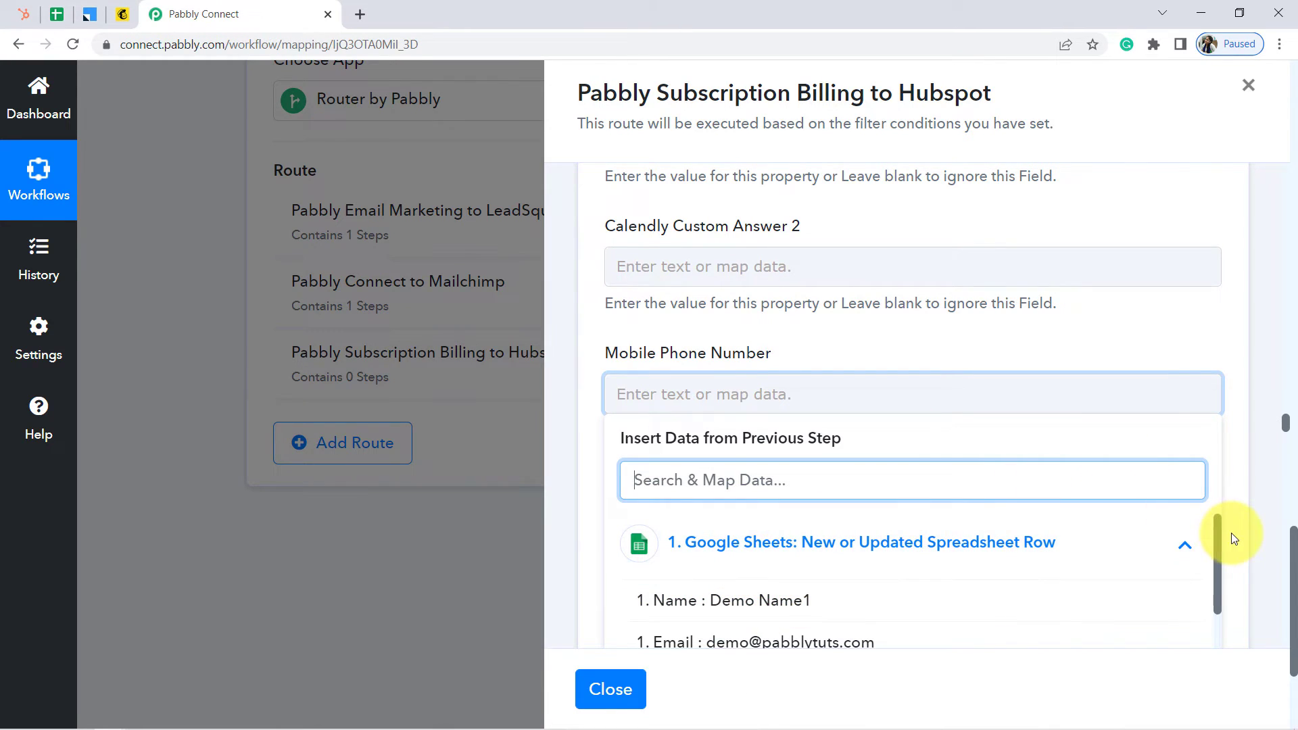
pyautogui.scroll(-2, 1208, 582)
pyautogui.click(889, 591)
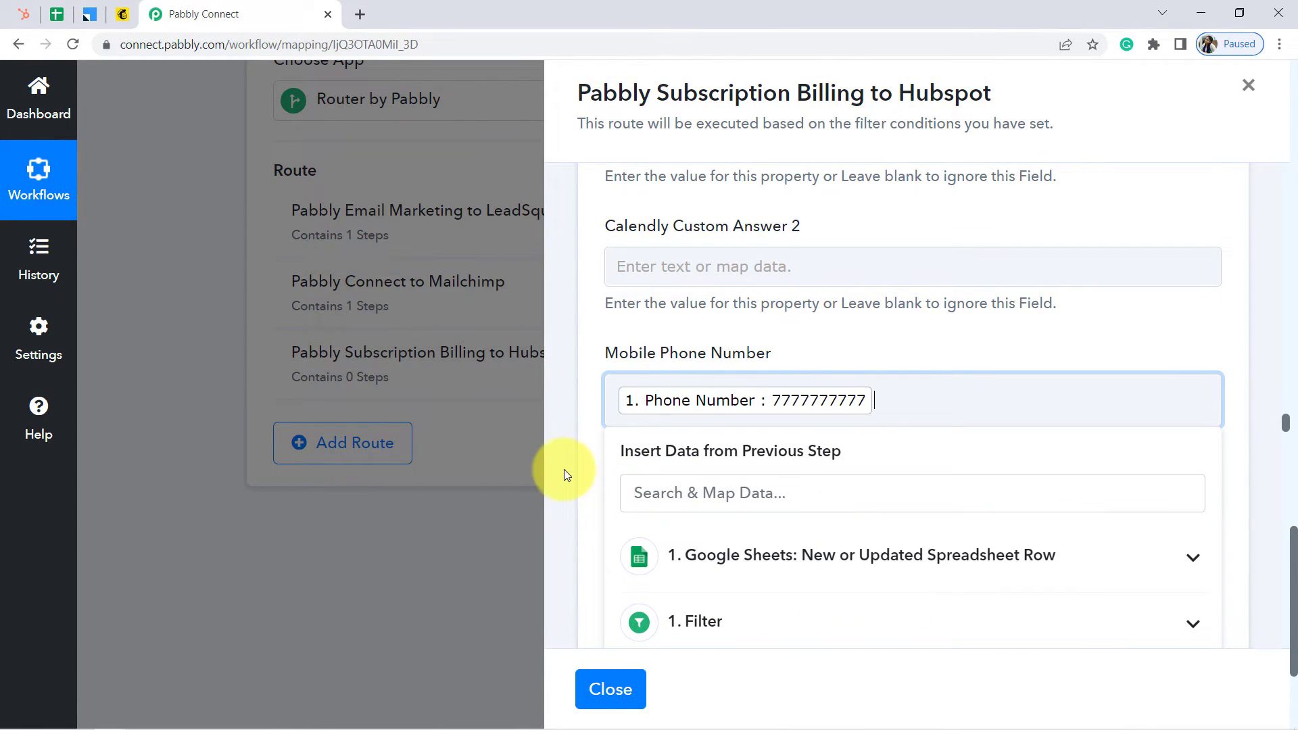
pyautogui.click(586, 461)
pyautogui.moveTo(1287, 427); pyautogui.dragTo(1286, 619)
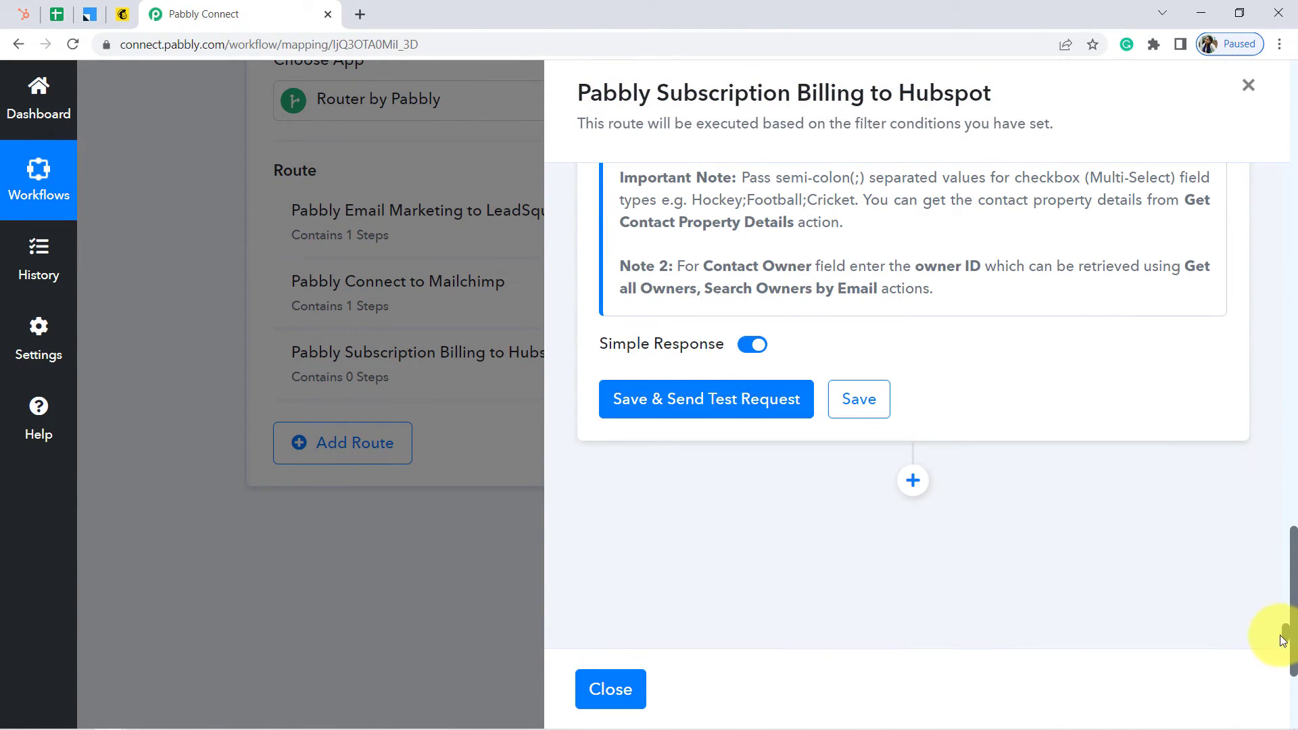
pyautogui.click(687, 397)
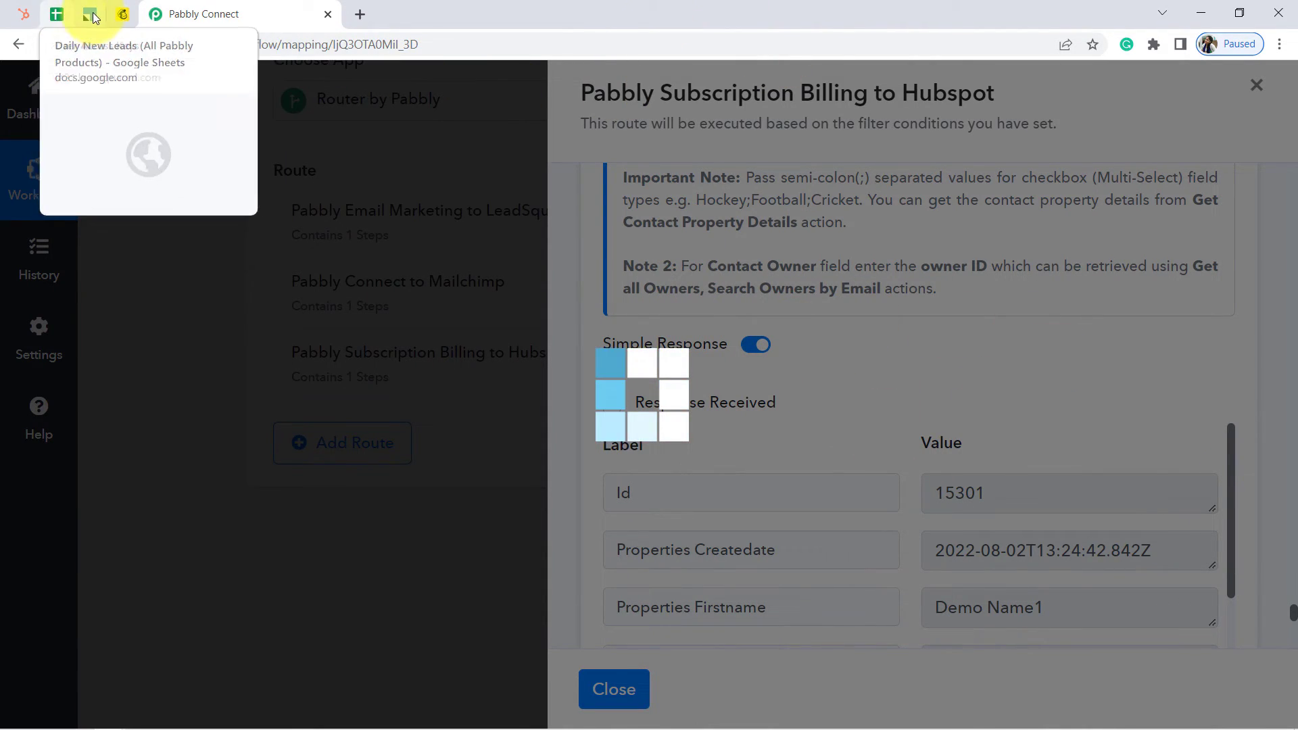
# Reorder the browser tabs and bring the workflow's HubSpot route settings back into view
pyautogui.click(27, 14)
pyautogui.moveTo(27, 14); pyautogui.dragTo(110, 14)
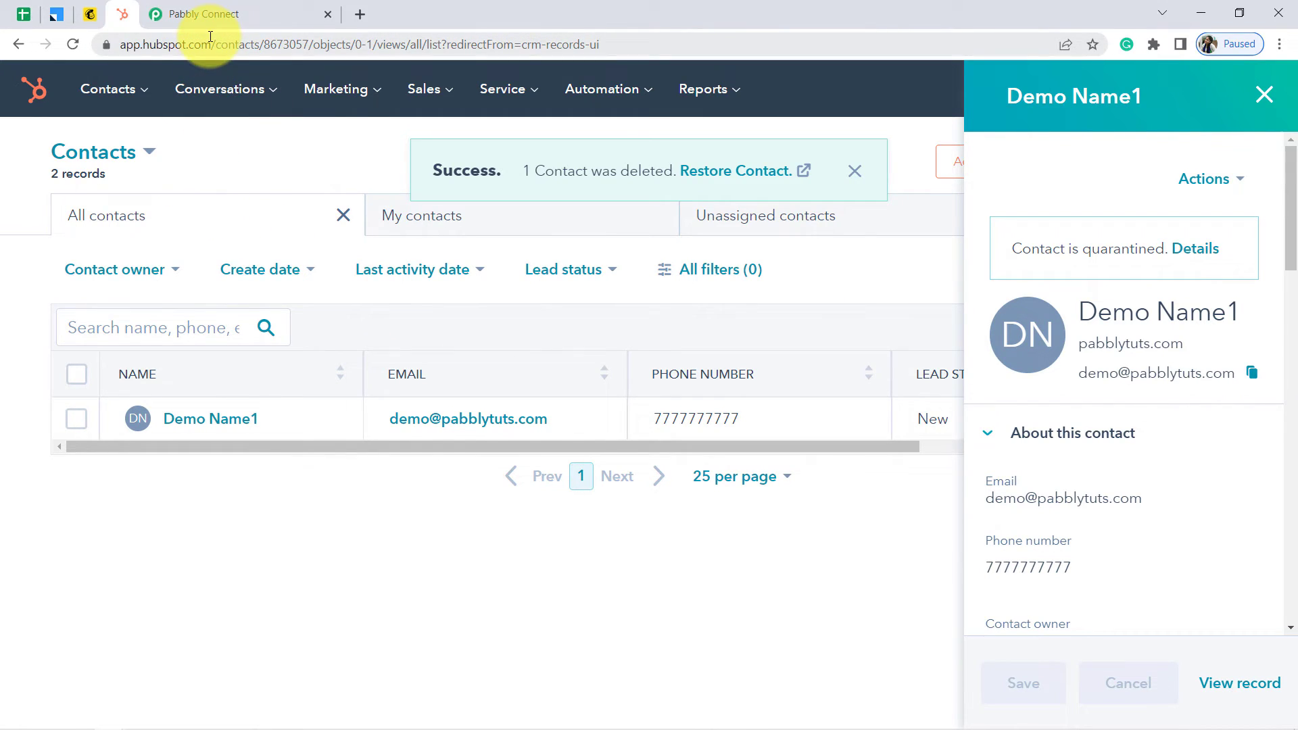
pyautogui.click(203, 15)
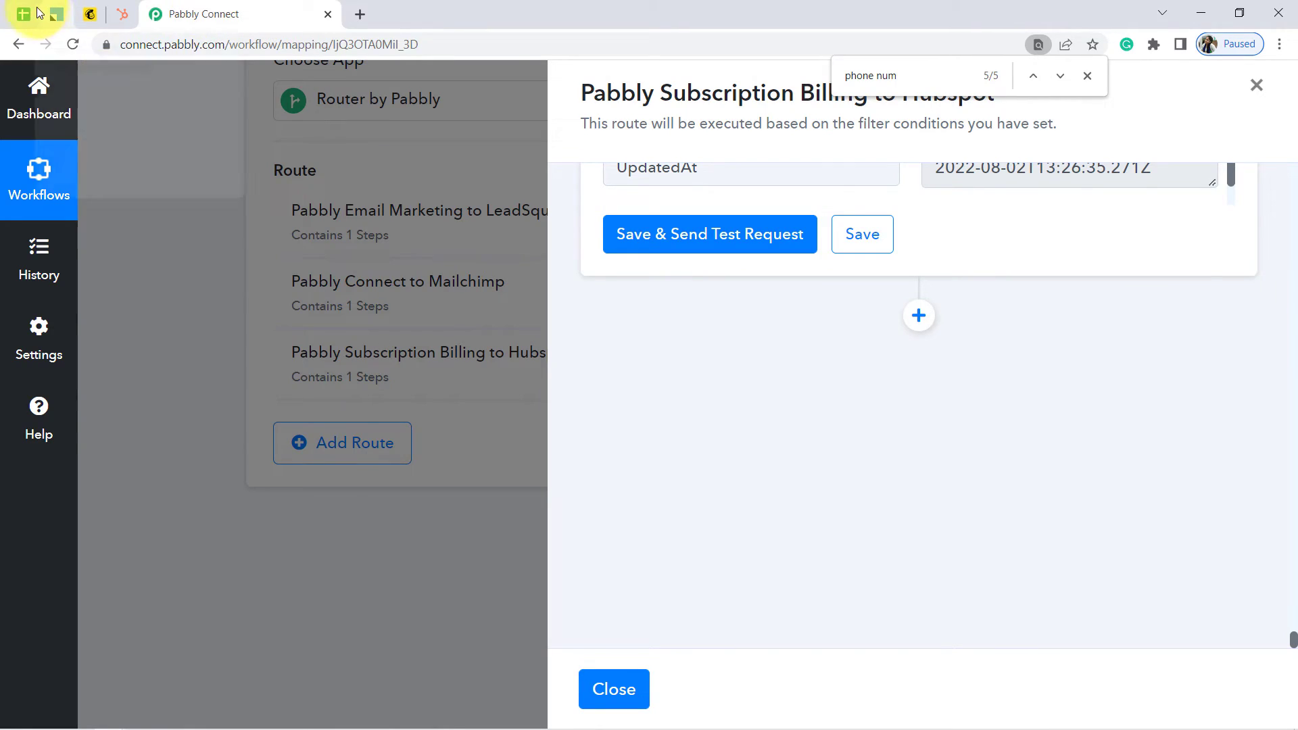
pyautogui.click(30, 14)
pyautogui.moveTo(29, 15); pyautogui.dragTo(113, 13)
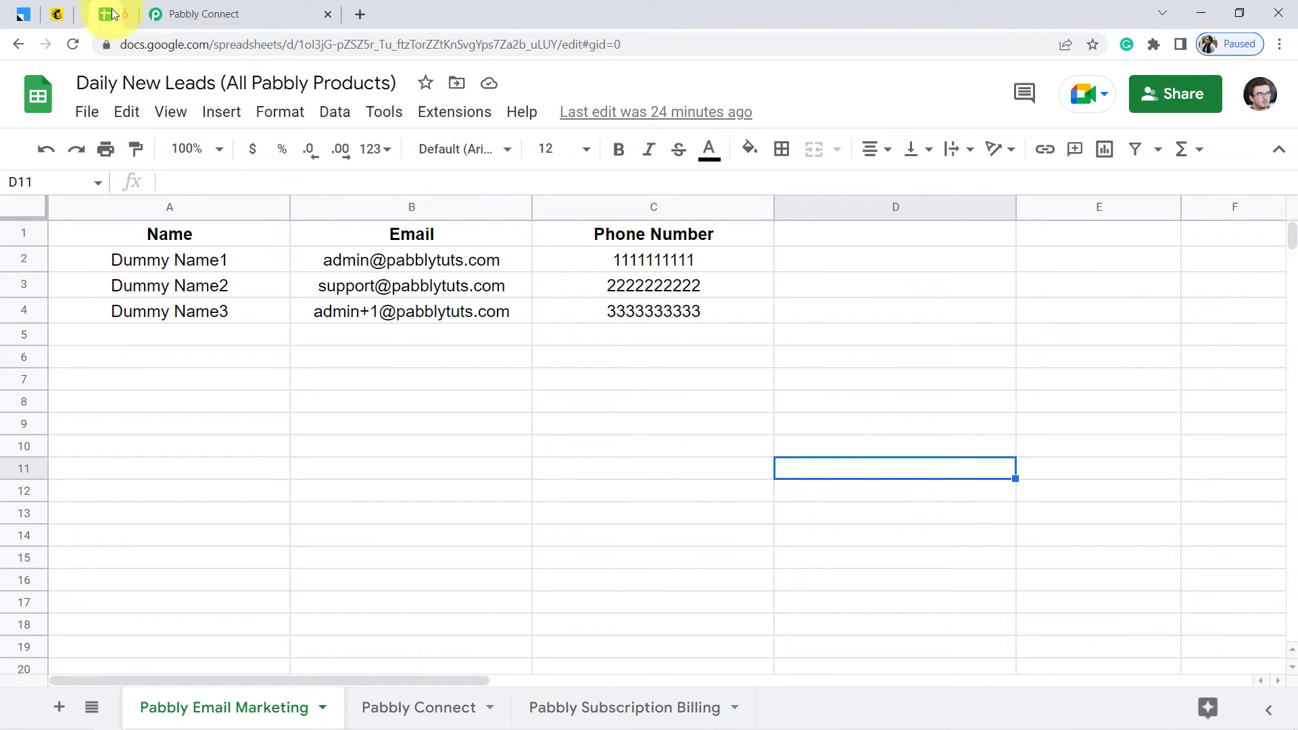
pyautogui.click(232, 420)
pyautogui.click(219, 8)
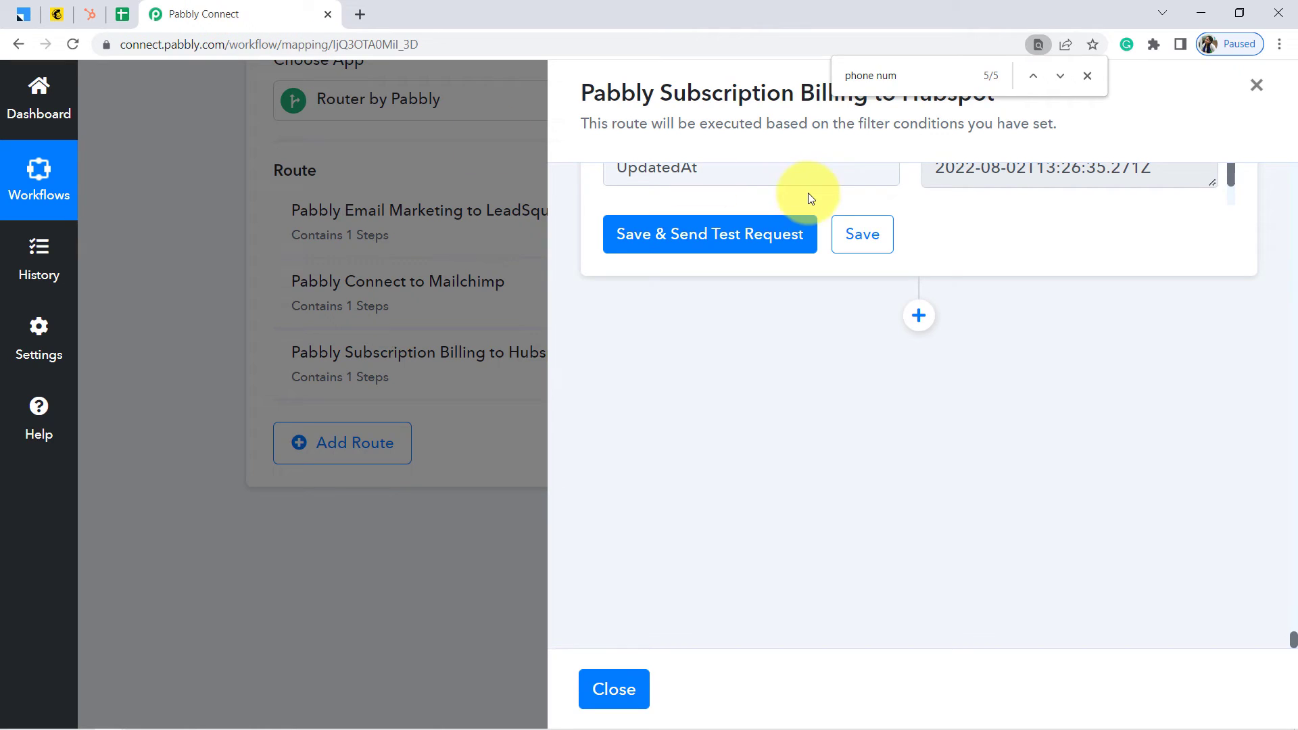
# Close the HubSpot route panel and show the Daily New Leads 'Pabbly Connect' sheet
pyautogui.click(604, 677)
pyautogui.click(121, 13)
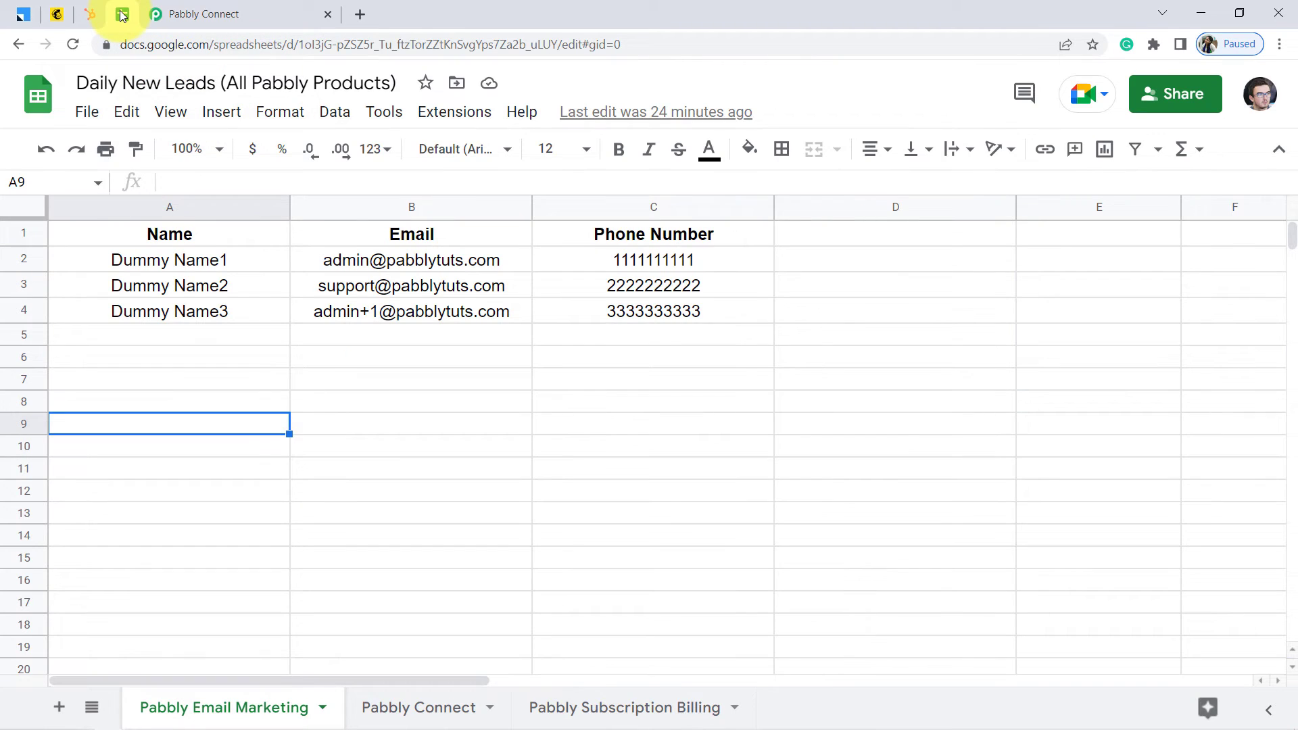
pyautogui.click(423, 710)
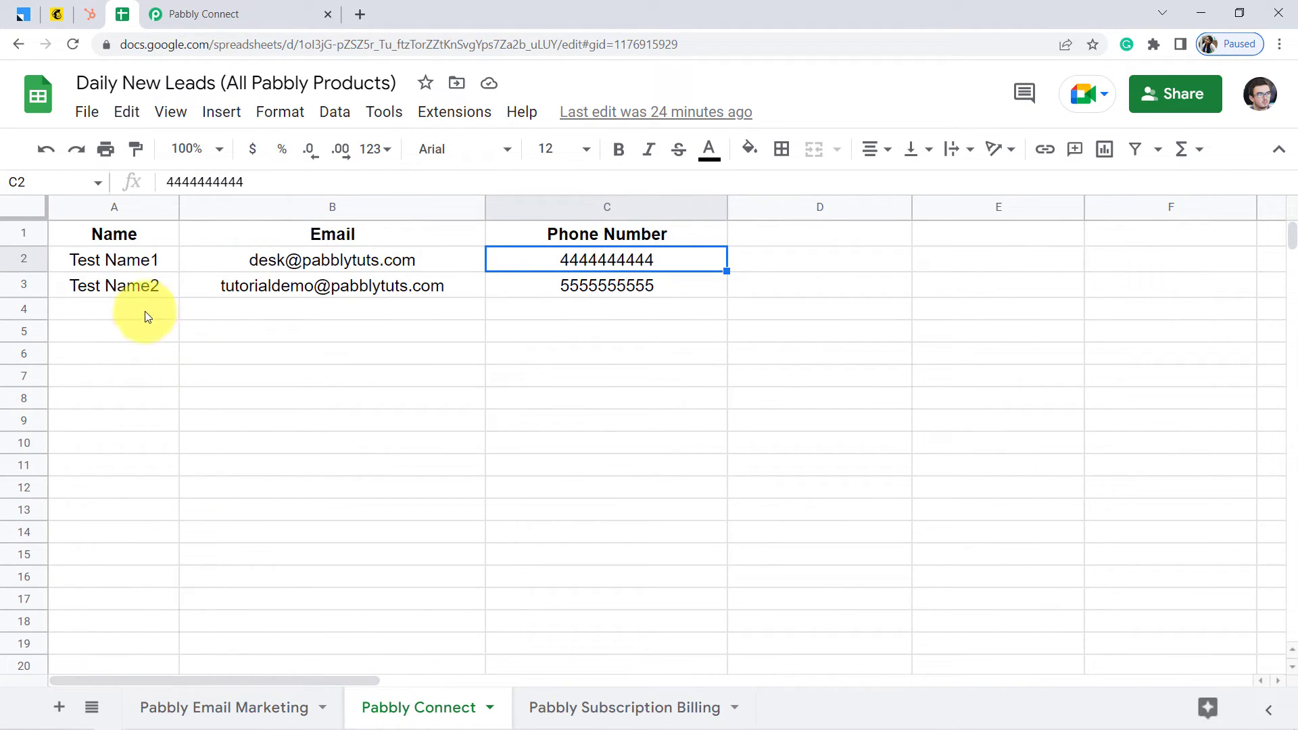
# Enter Test Name3 with a test email and phone number into row 4 of the Pabbly Connect sheet
pyautogui.click(125, 314)
pyautogui.write('Tes')
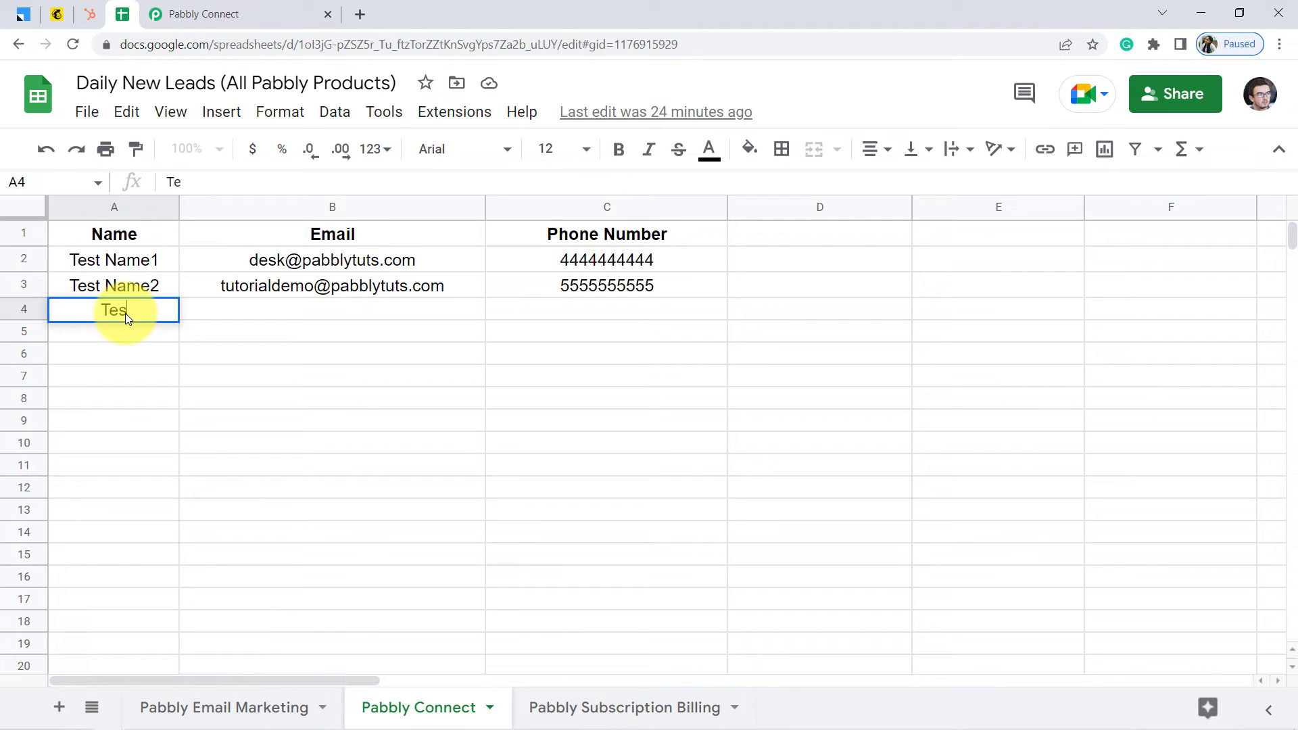
pyautogui.write('t Name3')
pyautogui.press('Tab')
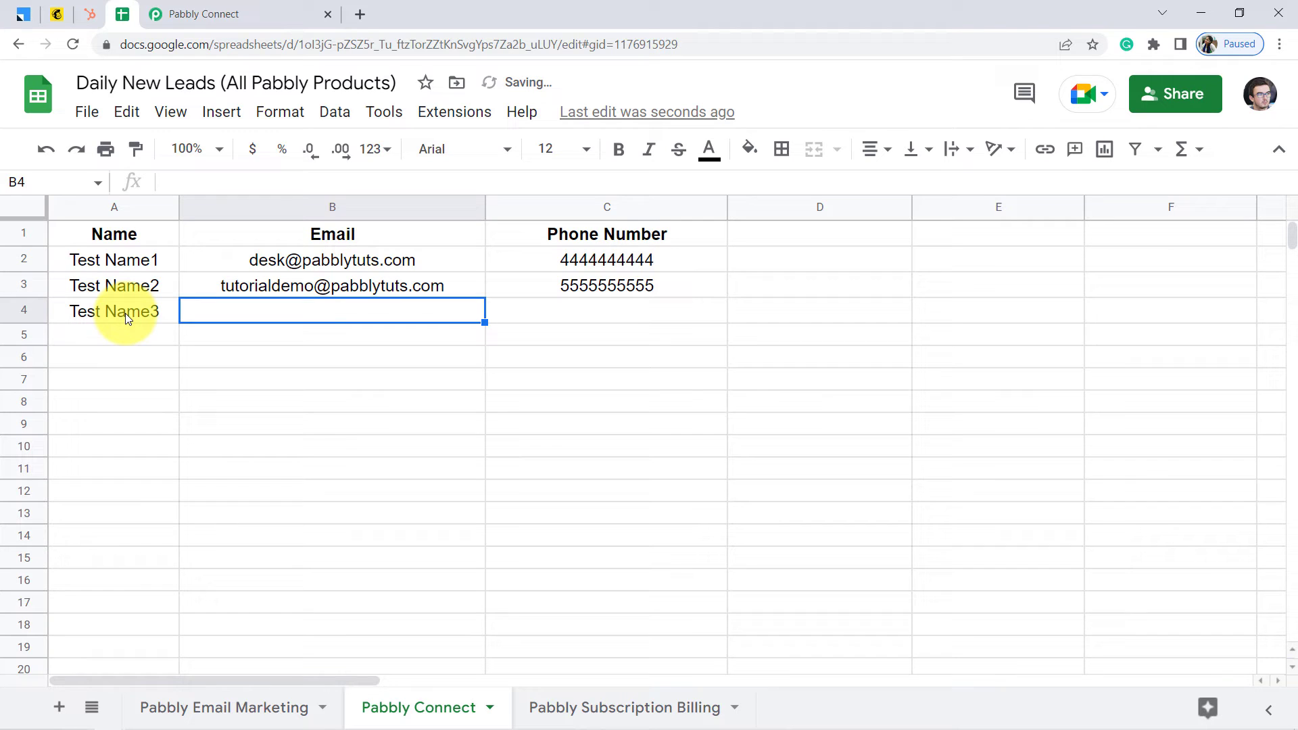
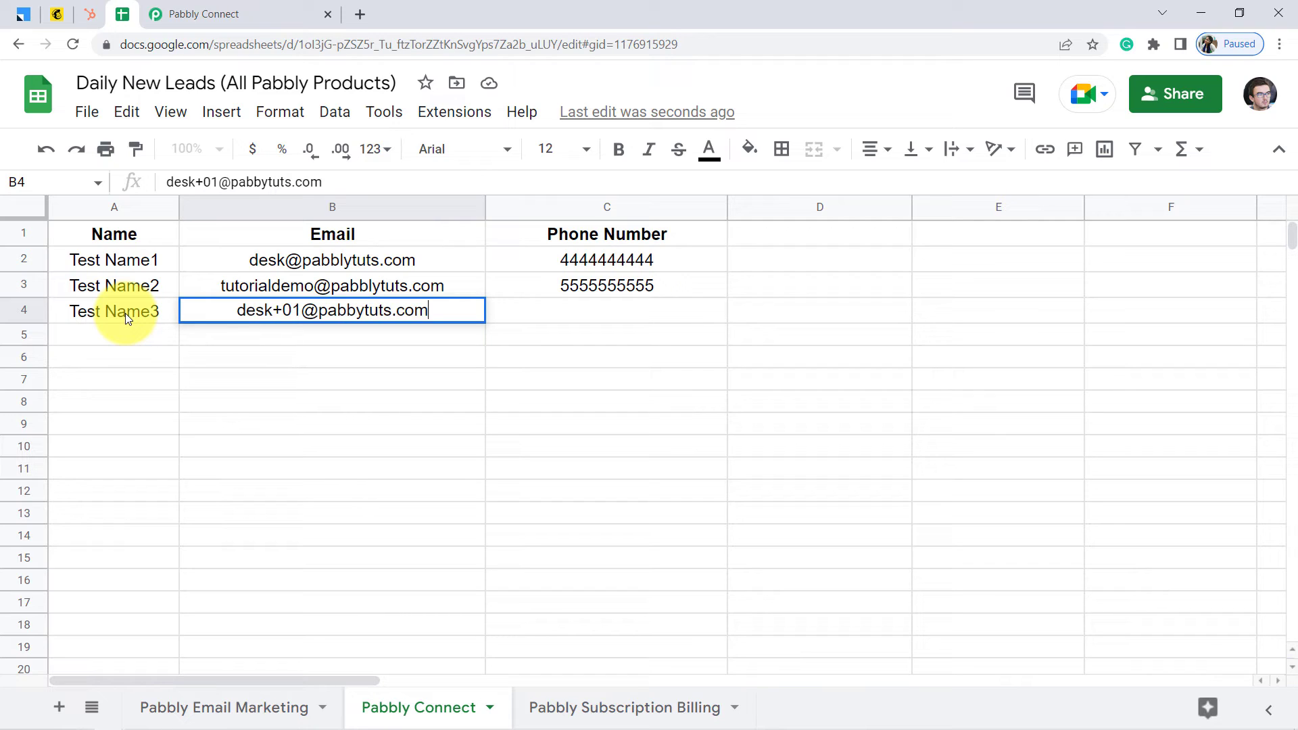
pyautogui.press('Return')
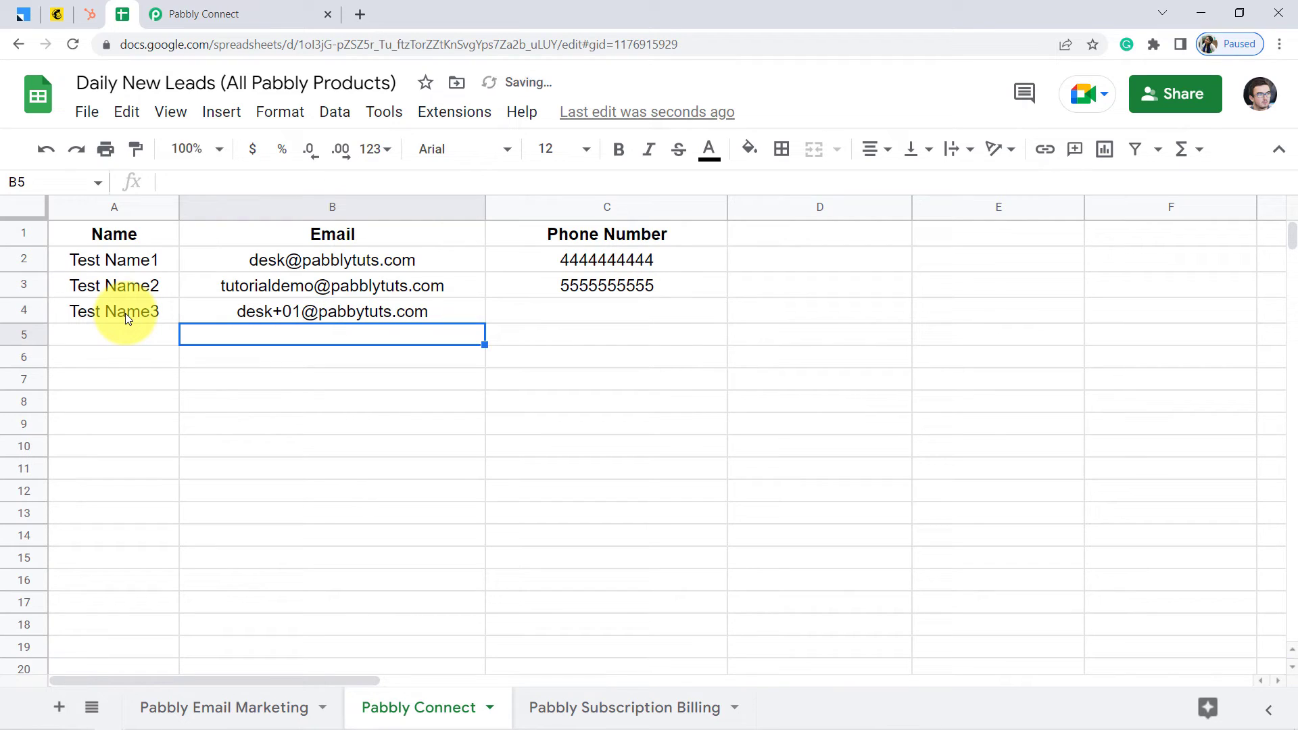
pyautogui.press('Right')
pyautogui.press('Up')
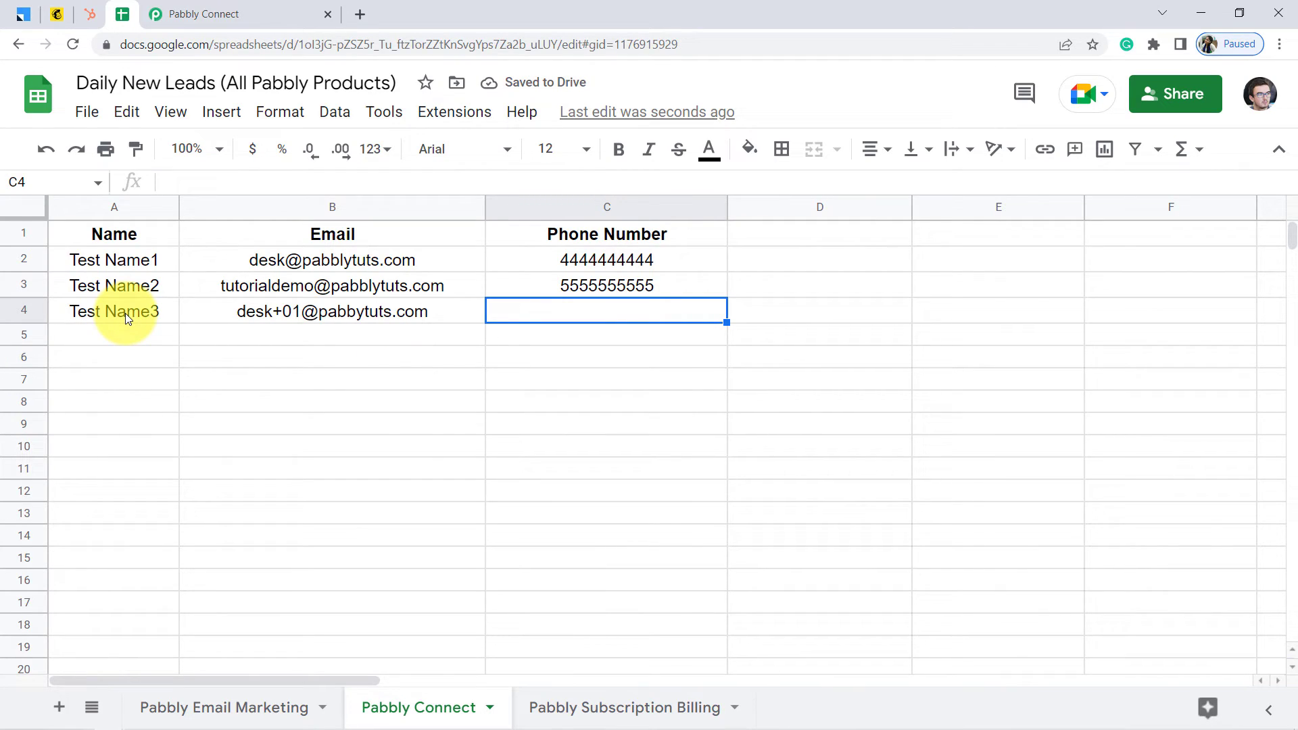
pyautogui.write('1111111111')
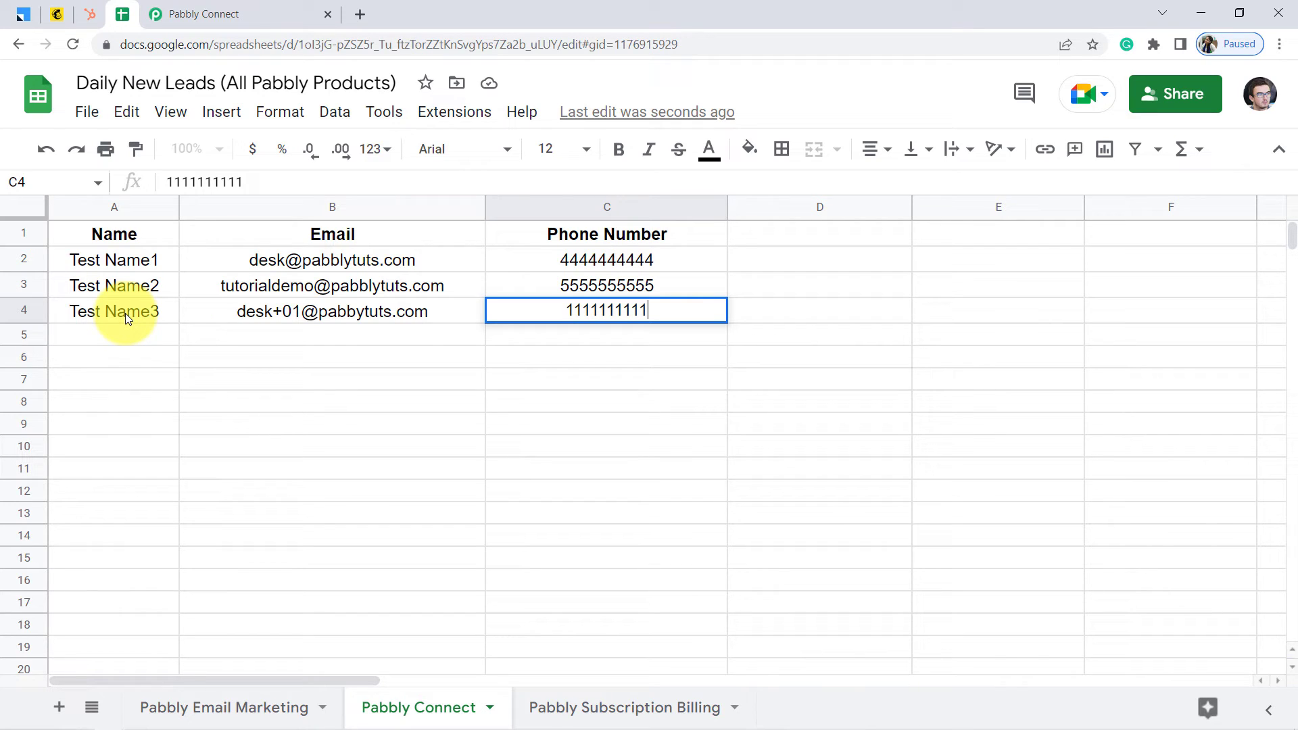
pyautogui.press('Return')
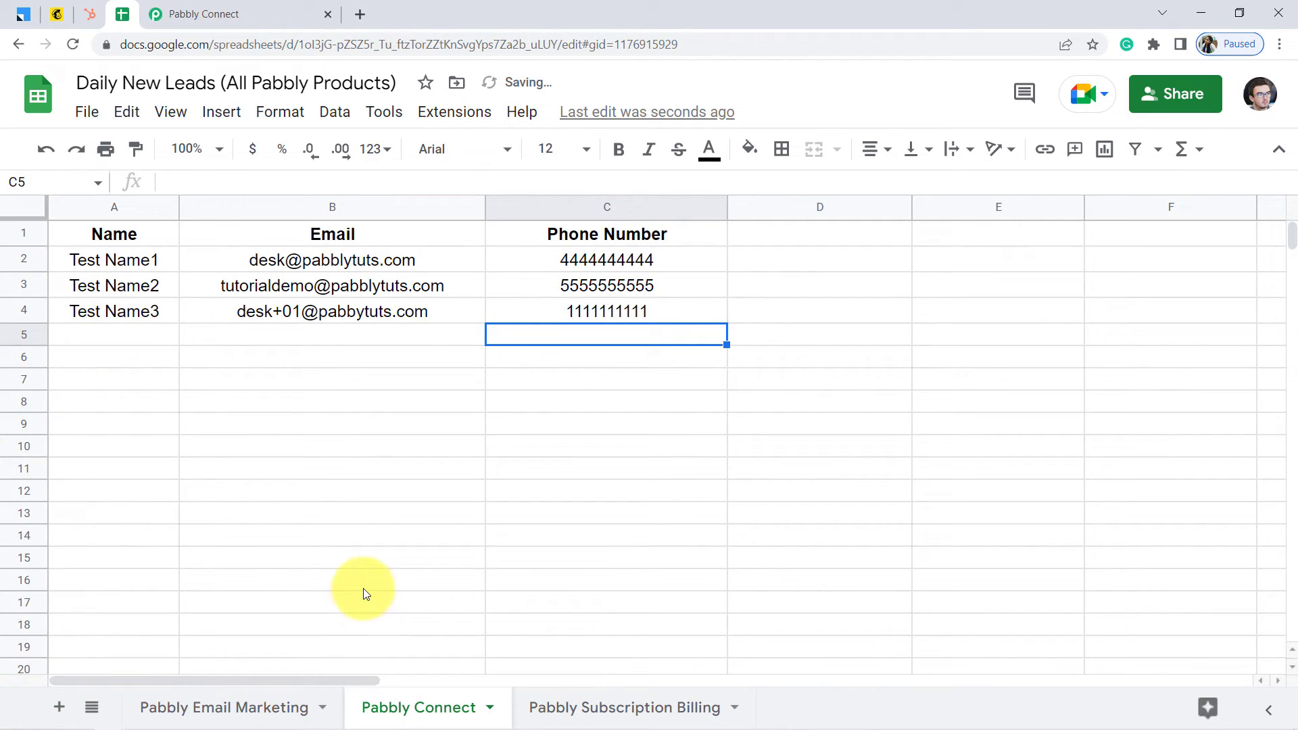
pyautogui.click(204, 14)
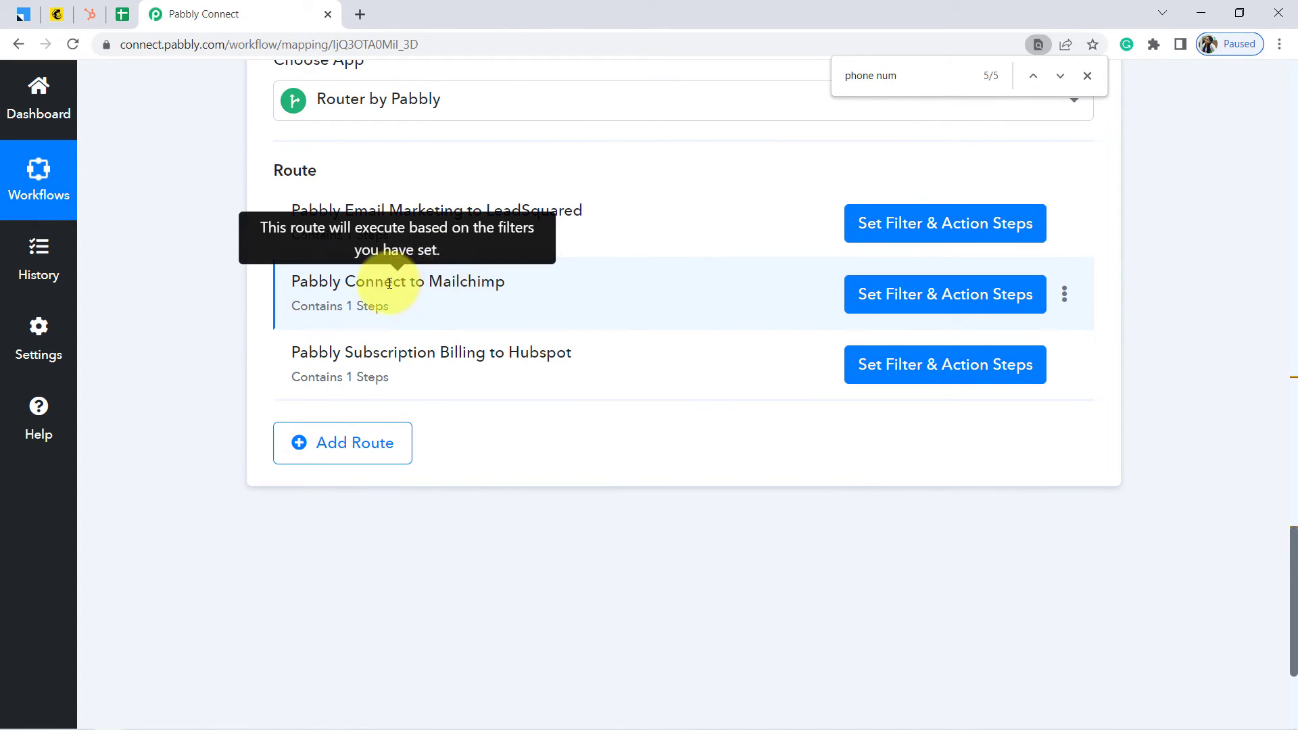
# Reload Mailchimp's All contacts page and scroll down to the contacts table
pyautogui.click(55, 13)
pyautogui.click(411, 45)
pyautogui.press('Return')
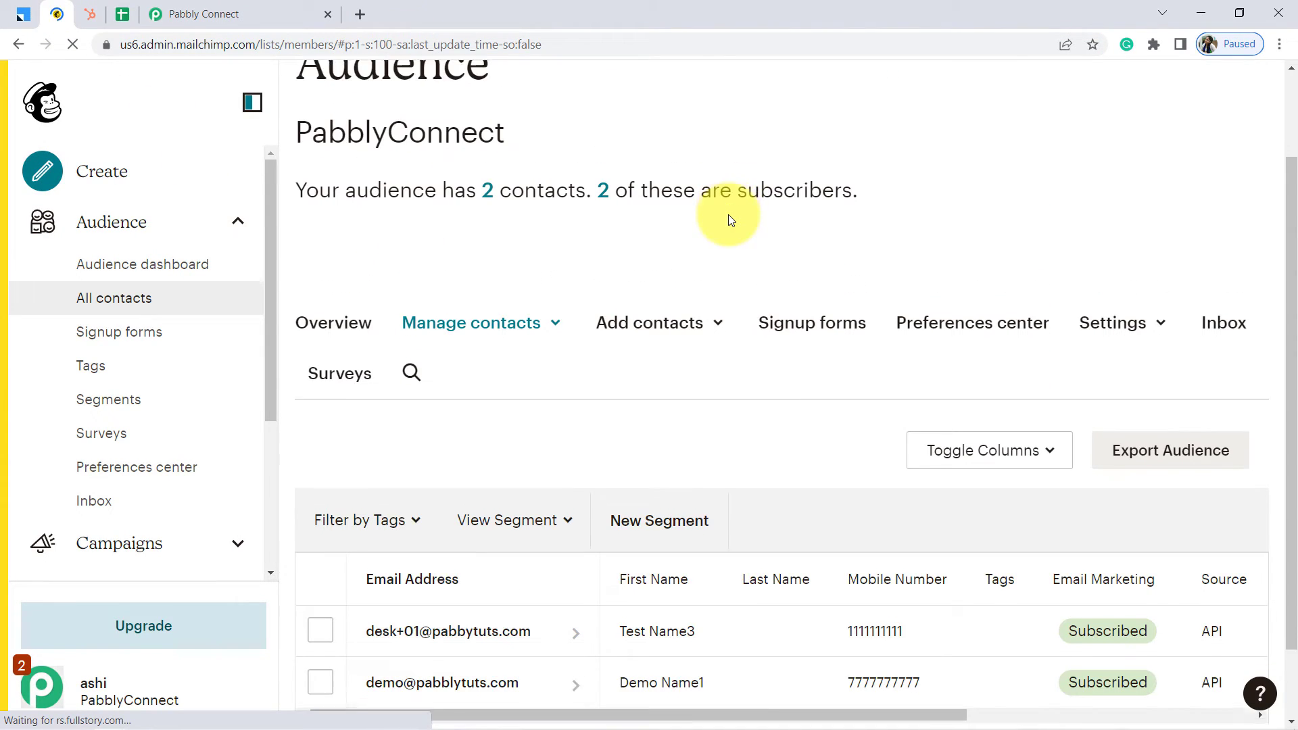
pyautogui.scroll(-2, 728, 213)
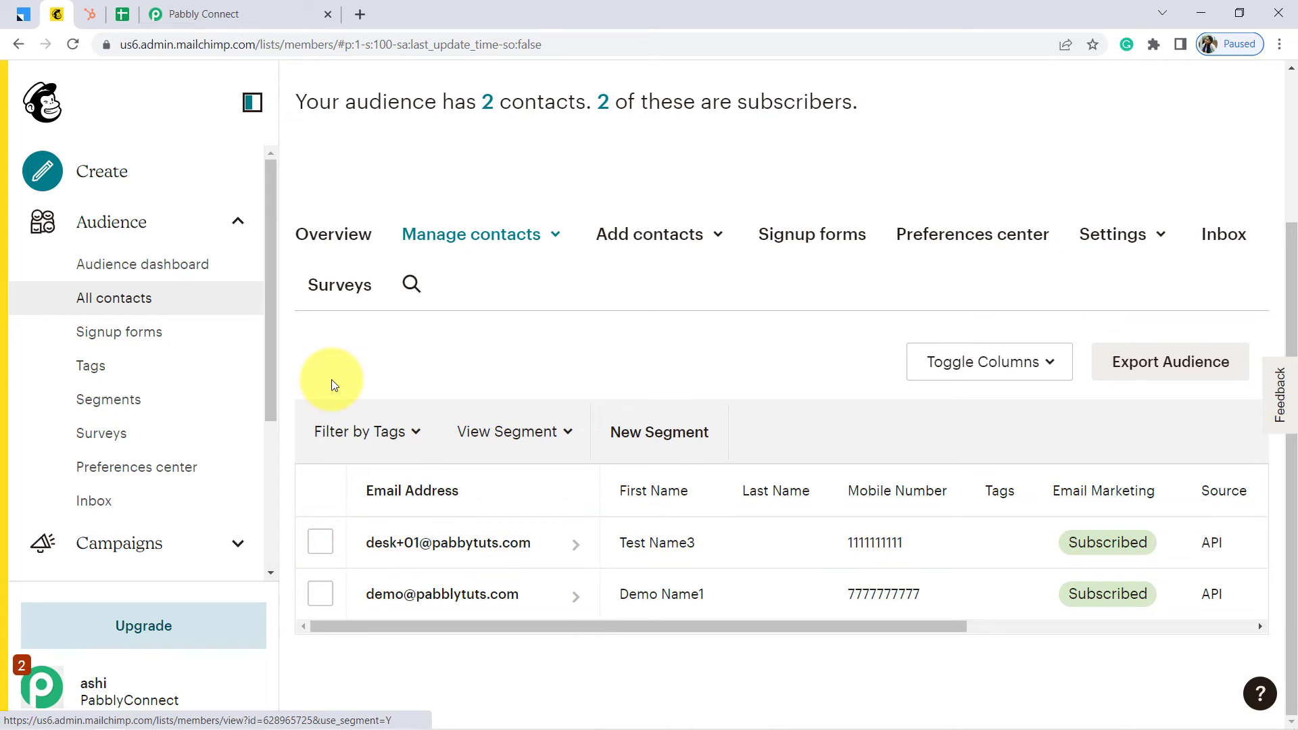
pyautogui.click(84, 14)
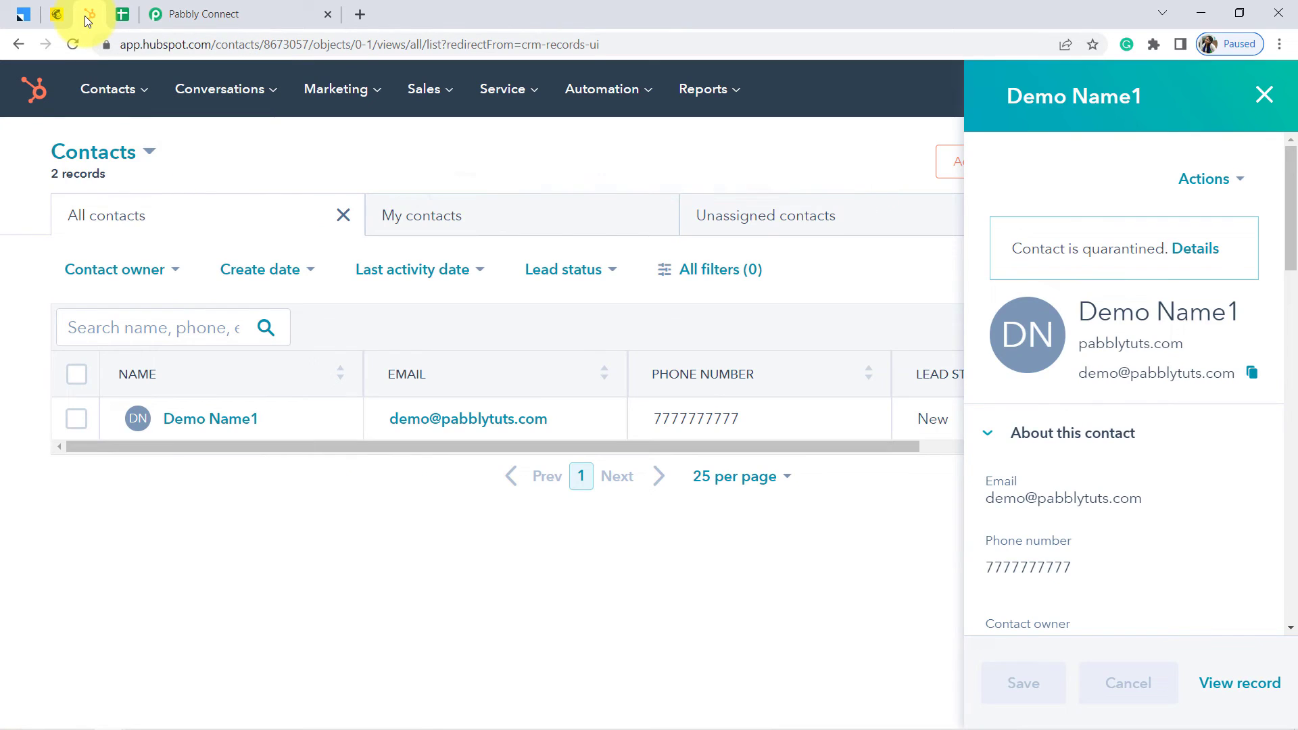
# Reload HubSpot's Contacts page, which still lists only the earlier demo contact
pyautogui.click(180, 44)
pyautogui.press('Return')
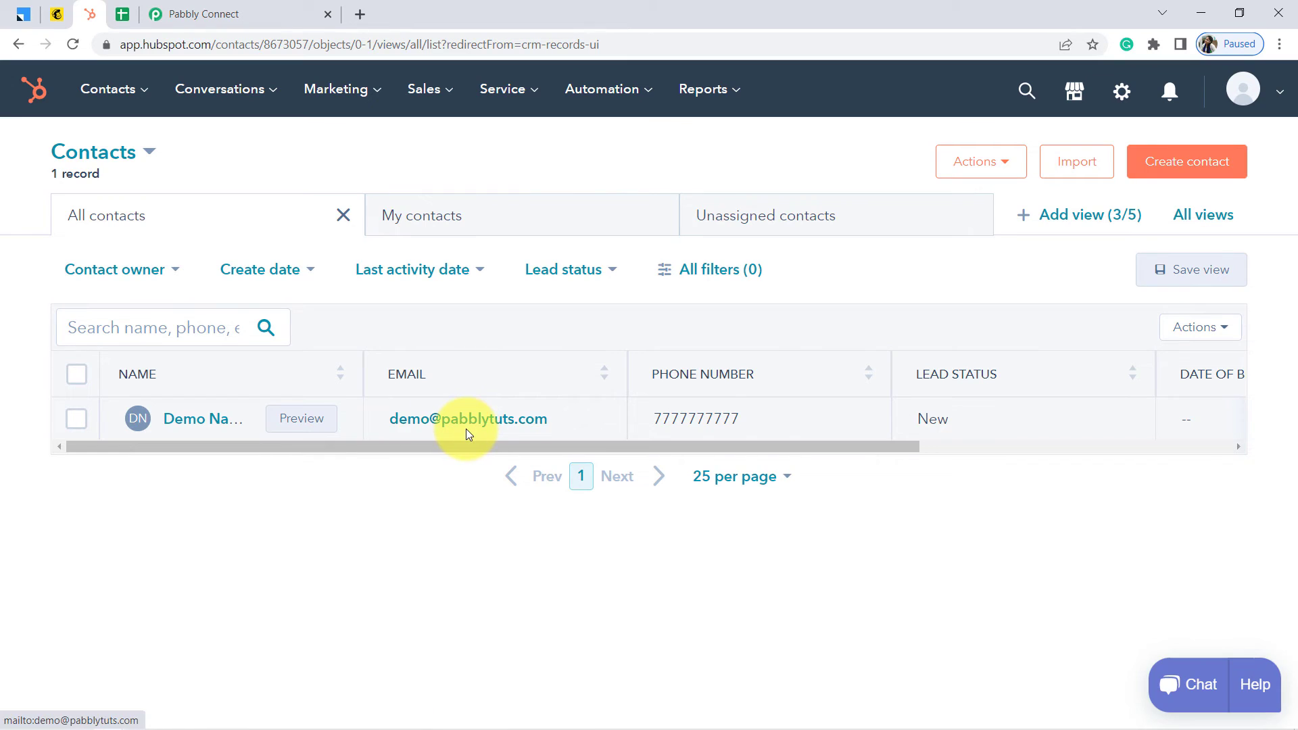
pyautogui.click(24, 14)
# Reload LeadSquared's Smart Views list, showing 0 new leads, then return to the spreadsheet
pyautogui.click(197, 48)
pyautogui.press('Return')
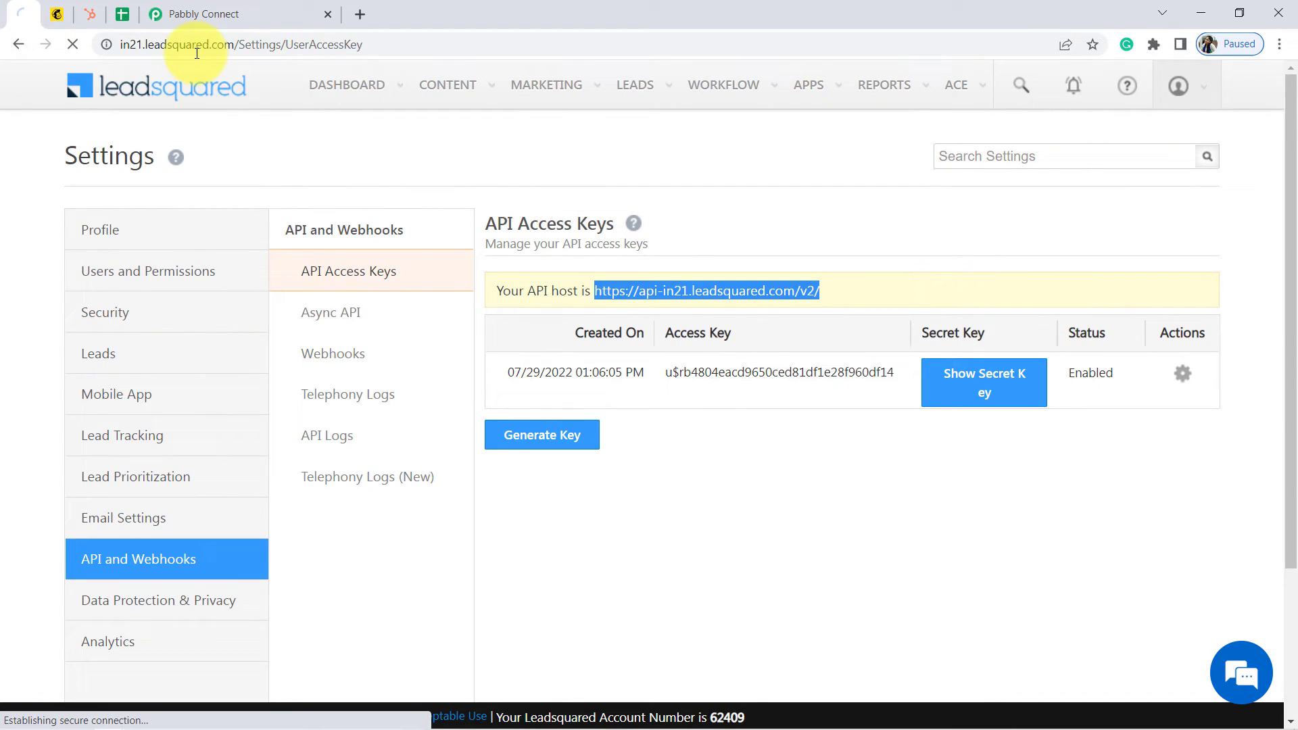
pyautogui.click(189, 44)
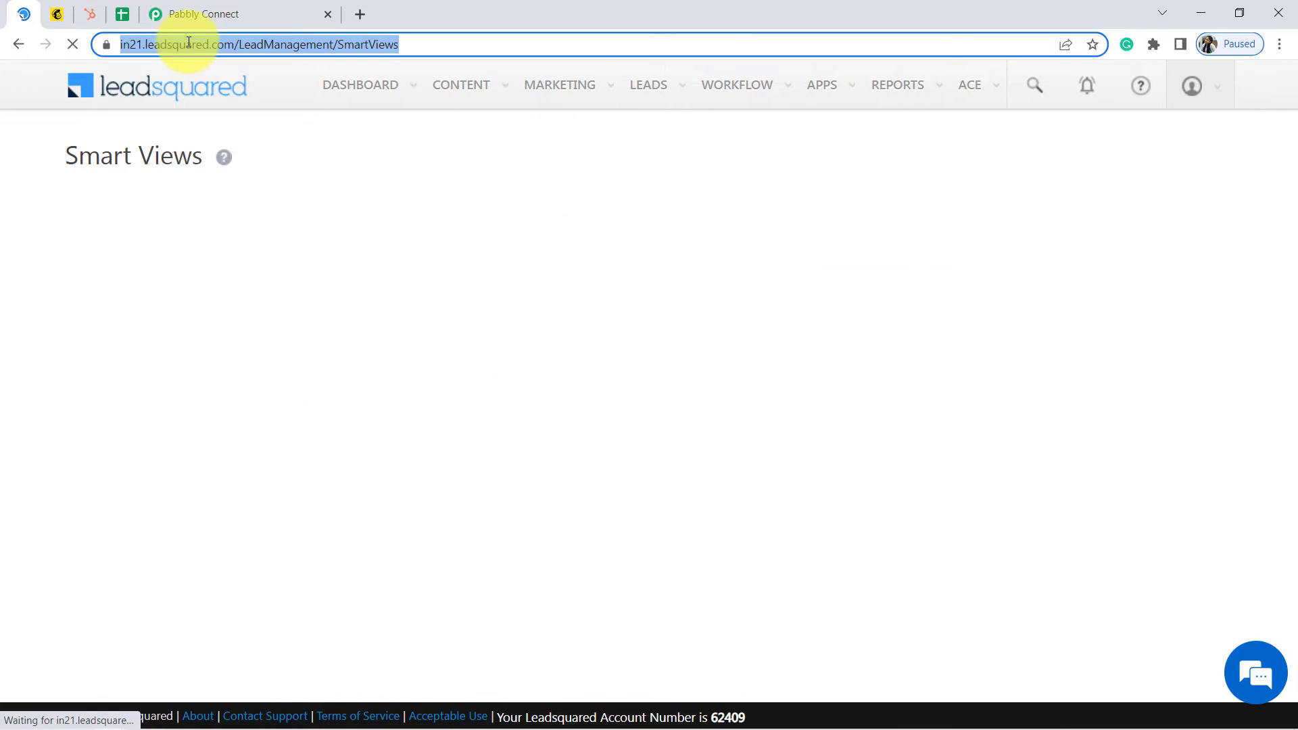
pyautogui.press('Return')
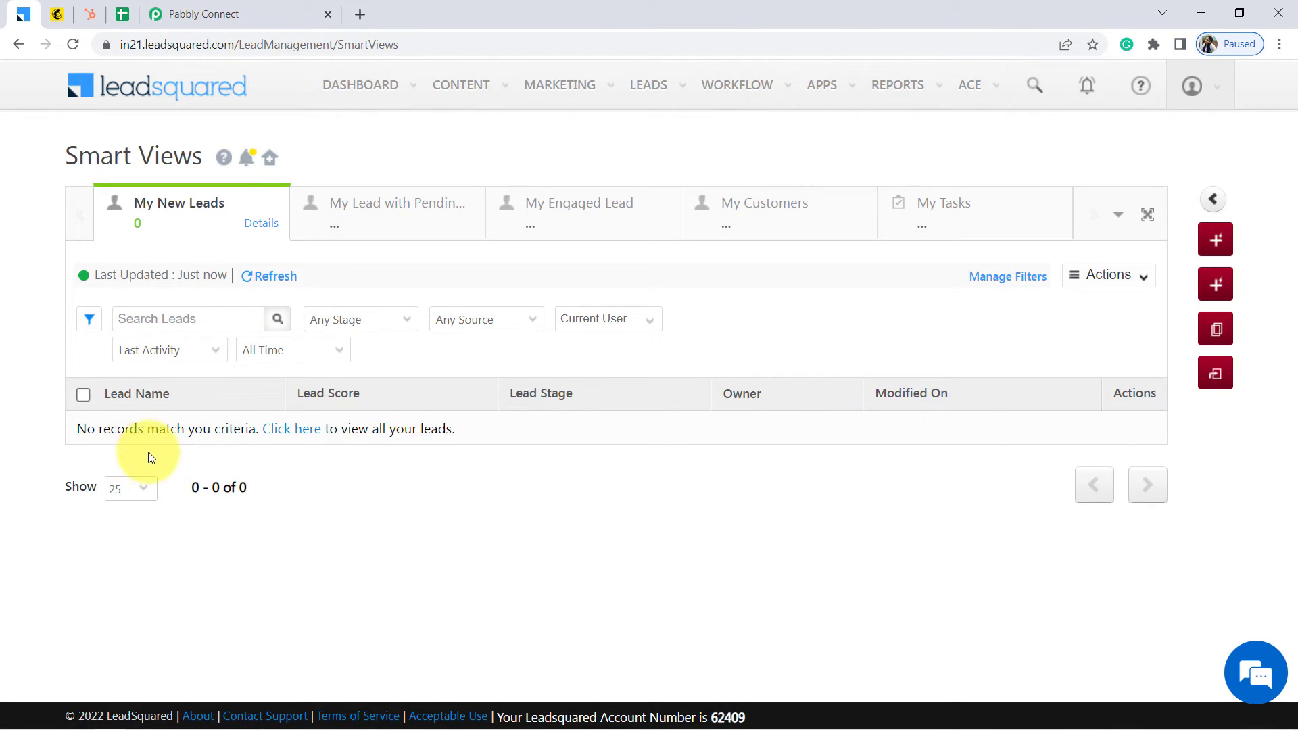
pyautogui.click(121, 15)
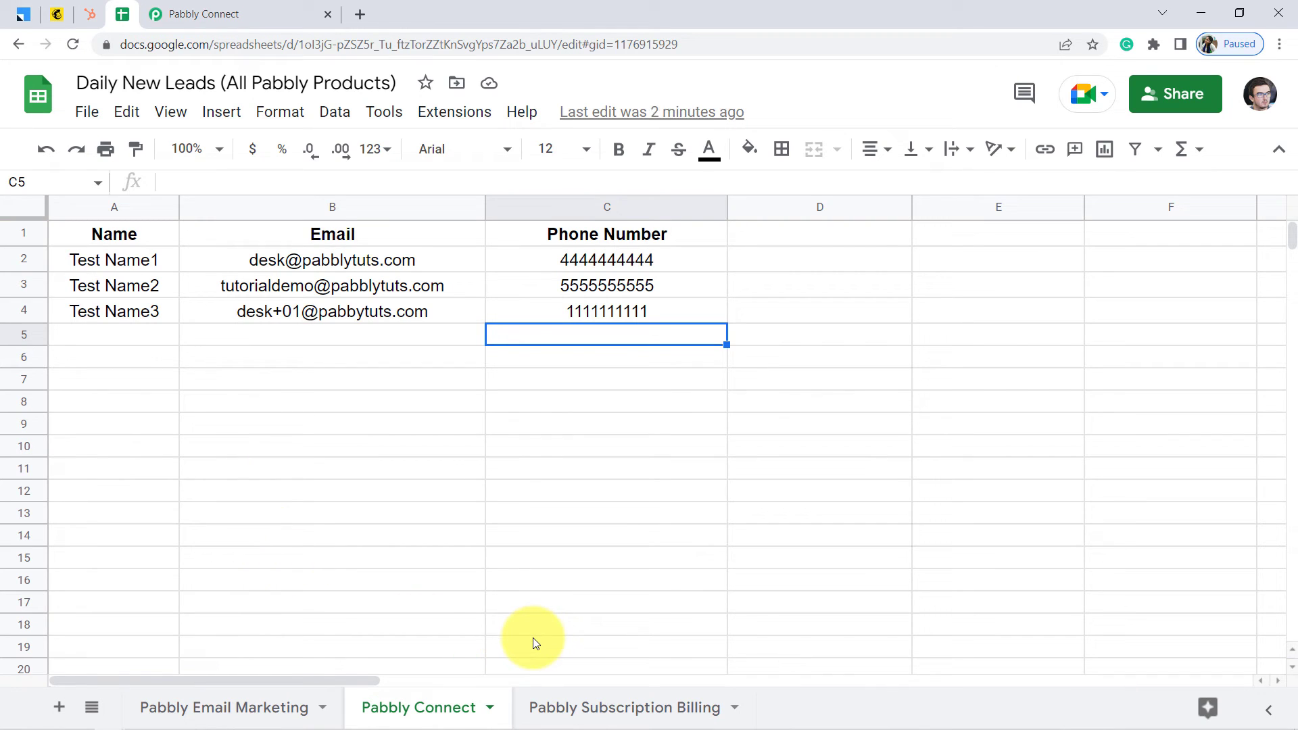
# On the Pabbly Email Marketing sheet, enter Dummy Name4 as row 5's Name
pyautogui.click(236, 709)
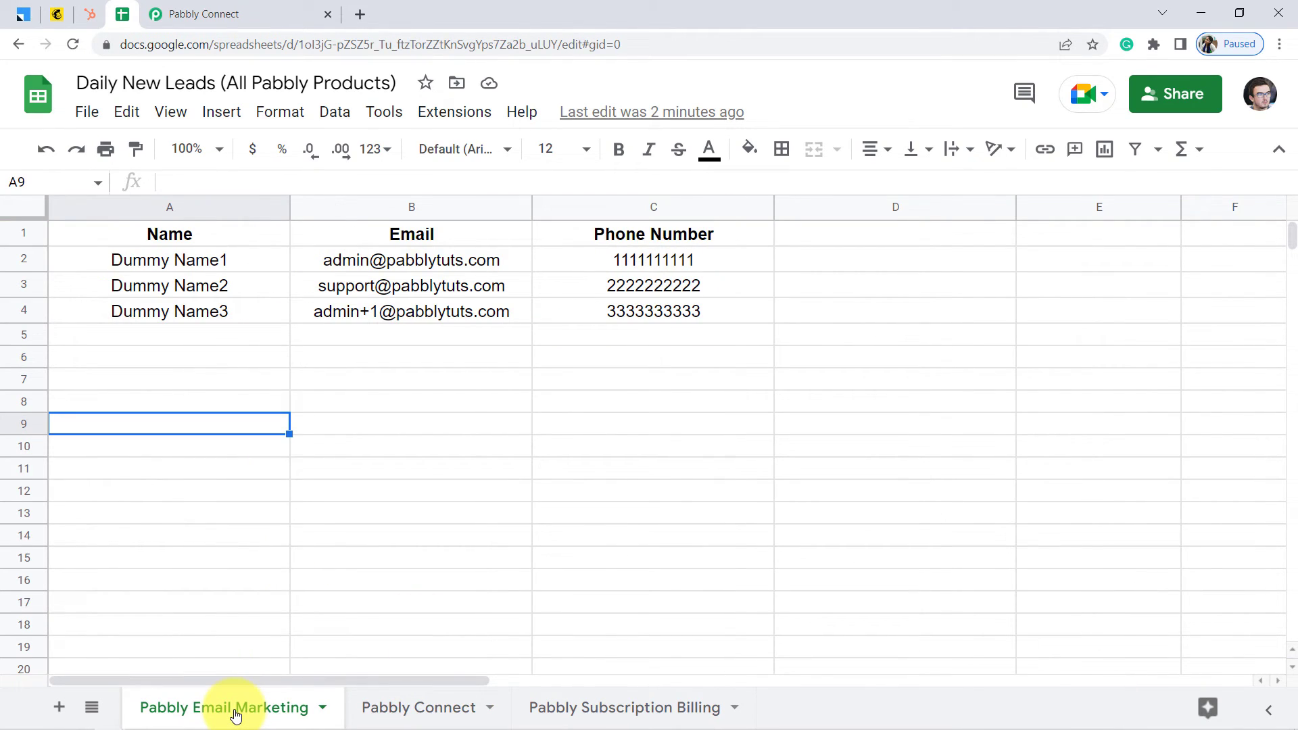
pyautogui.click(150, 342)
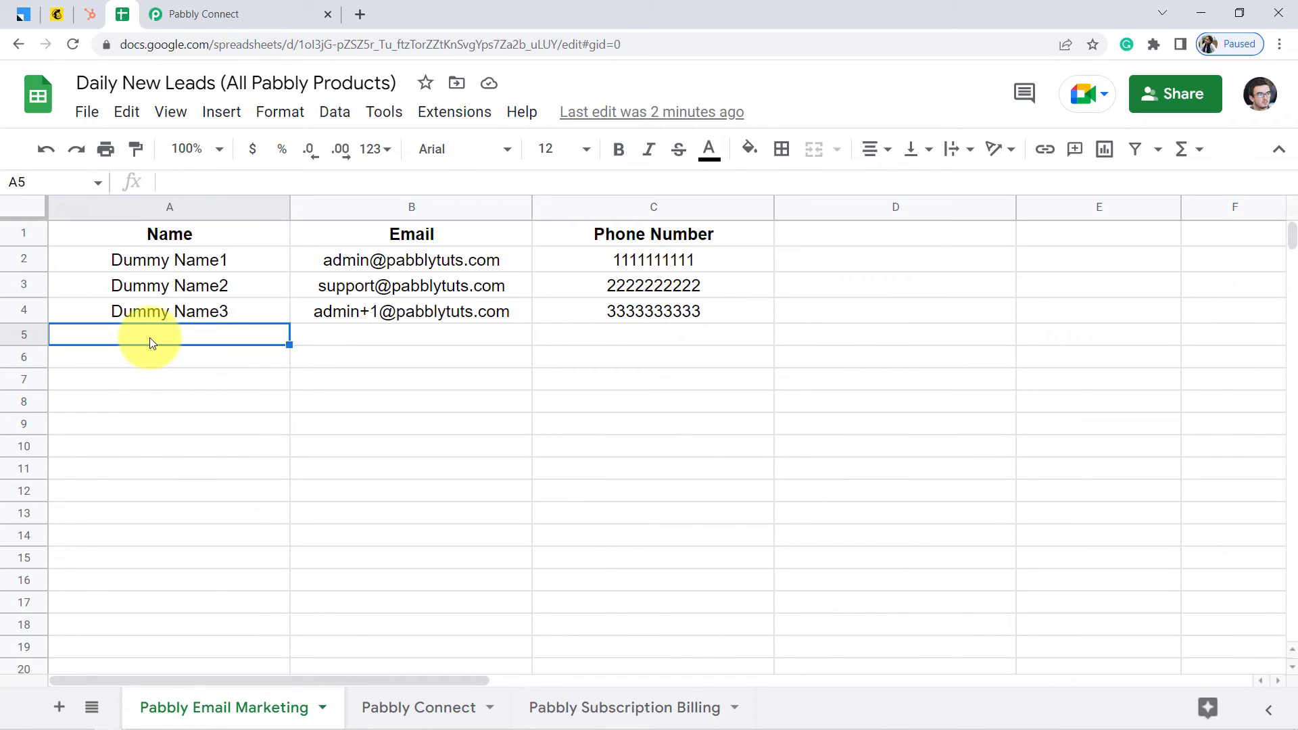
pyautogui.write('Dum')
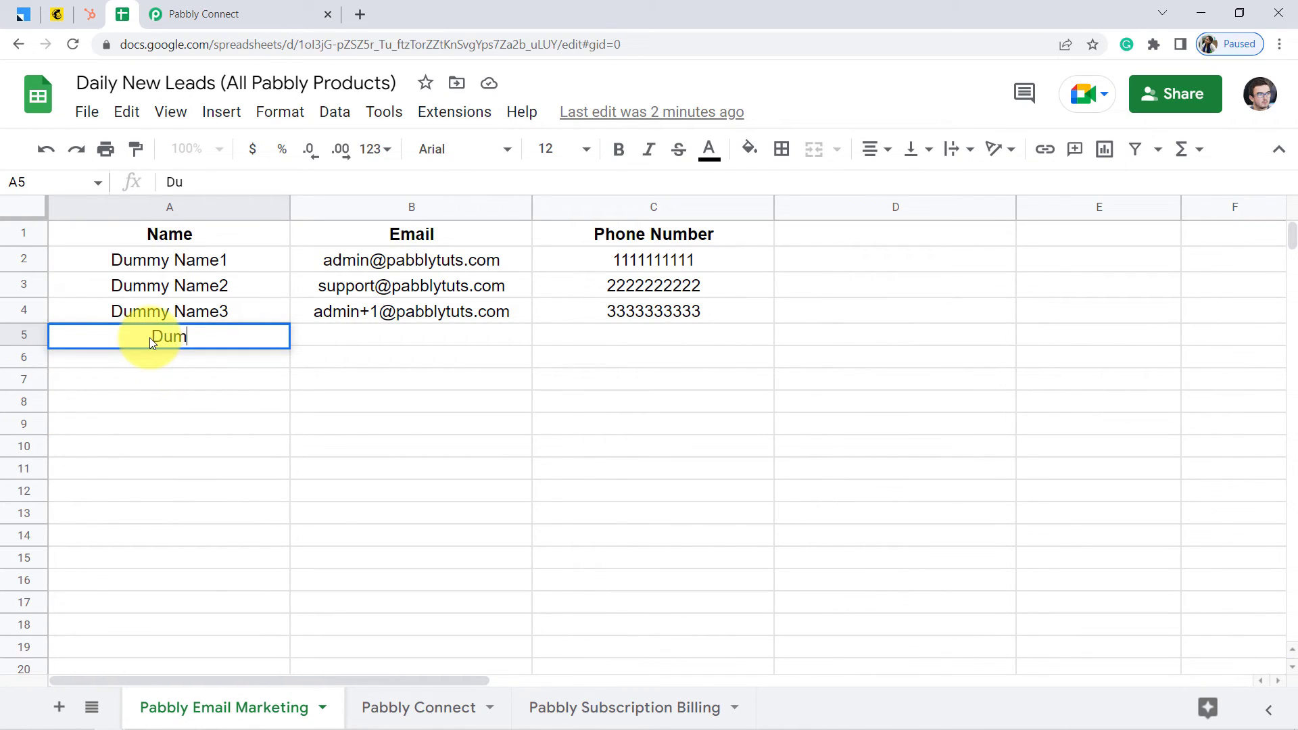
pyautogui.write('my Name')
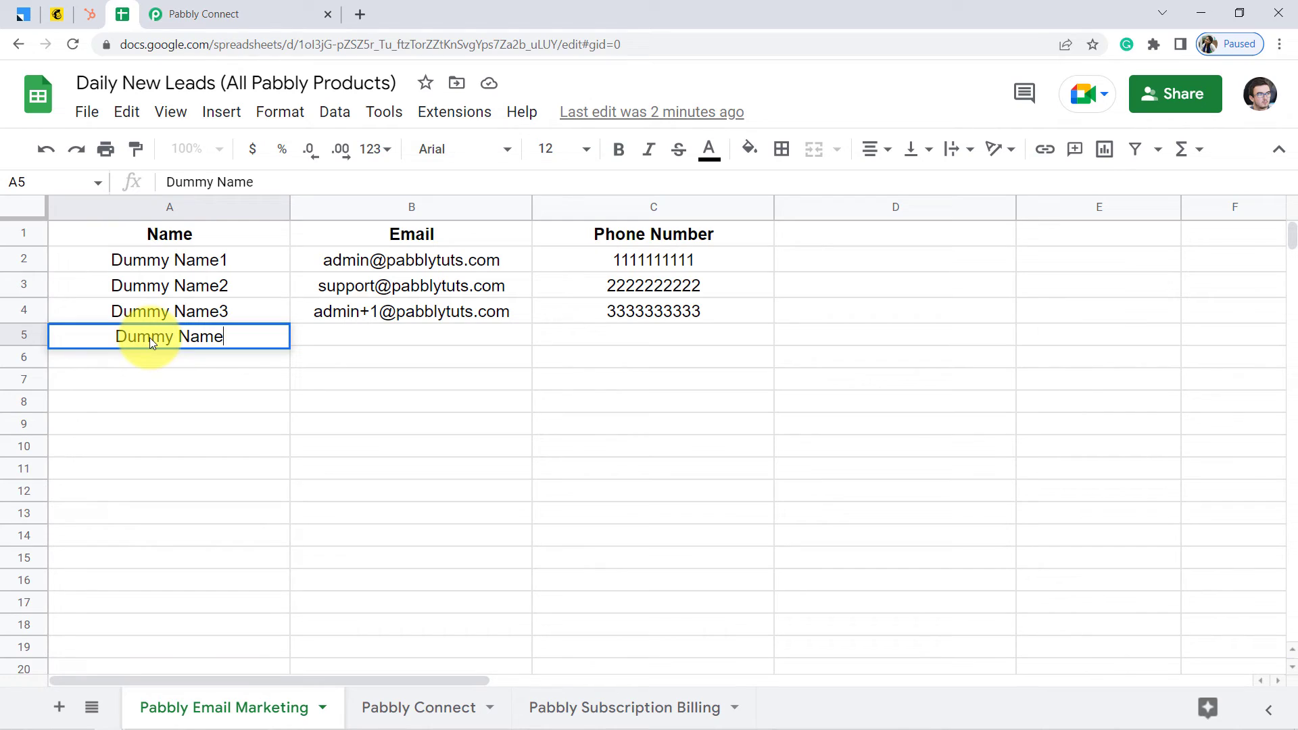
pyautogui.write('4')
pyautogui.press('Return')
pyautogui.press('Right')
pyautogui.press('Up')
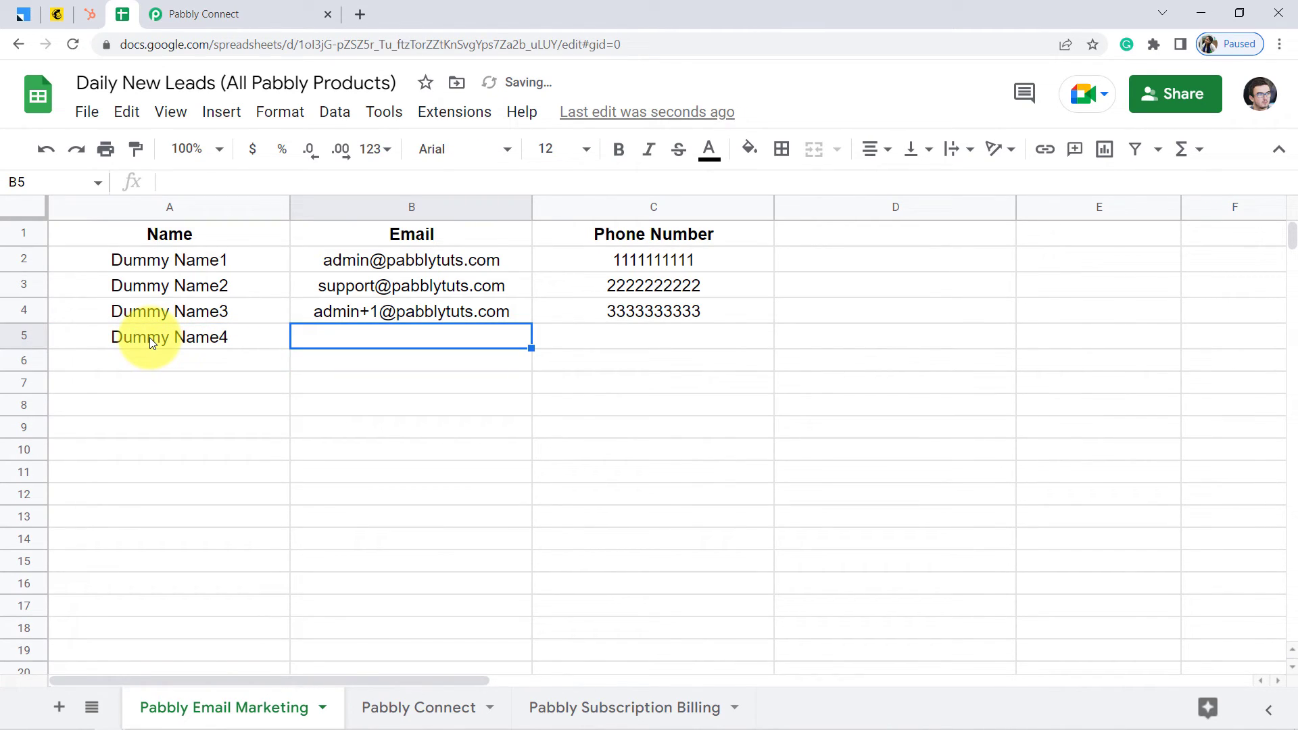
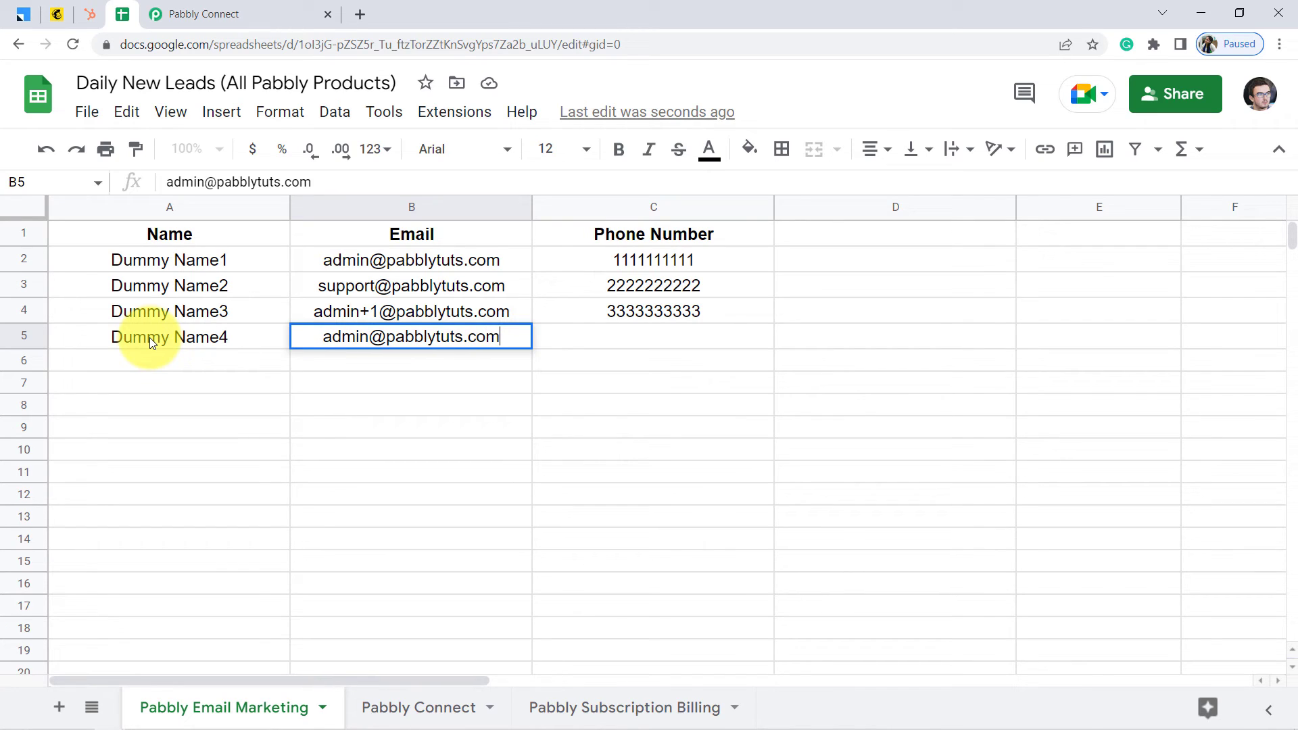
# Enter the lead's test email address in cell B5
pyautogui.press('Left')
pyautogui.press('Right')
pyautogui.press('Return')
pyautogui.write('+02')
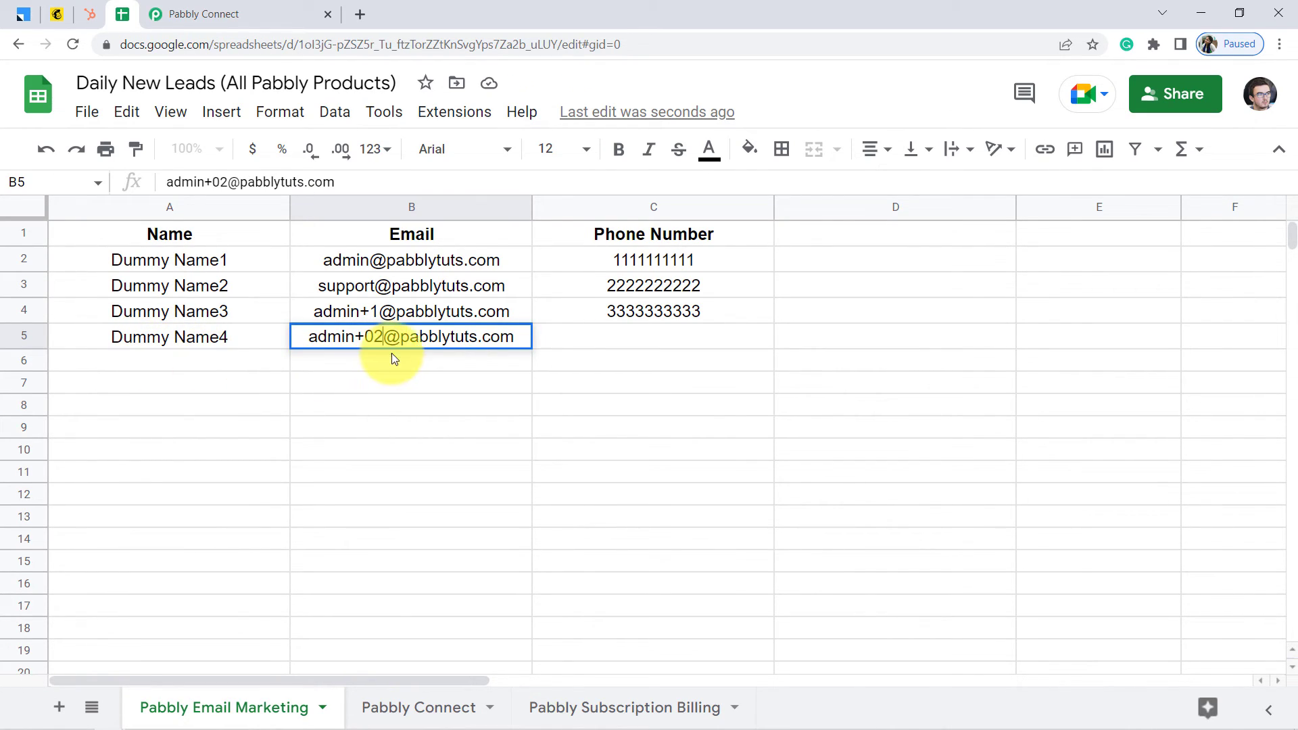
# Enter the lead's phone number in cell C5
pyautogui.click(636, 337)
pyautogui.write('4')
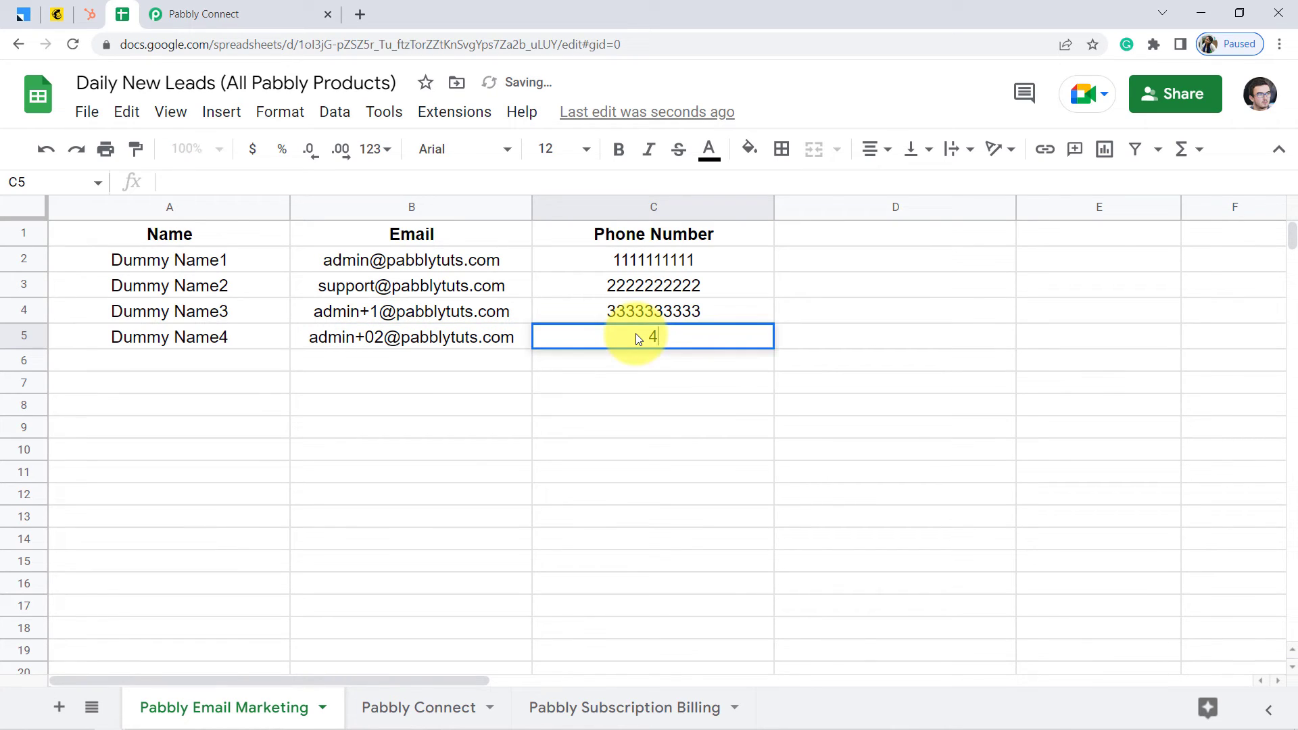
pyautogui.write('444444444')
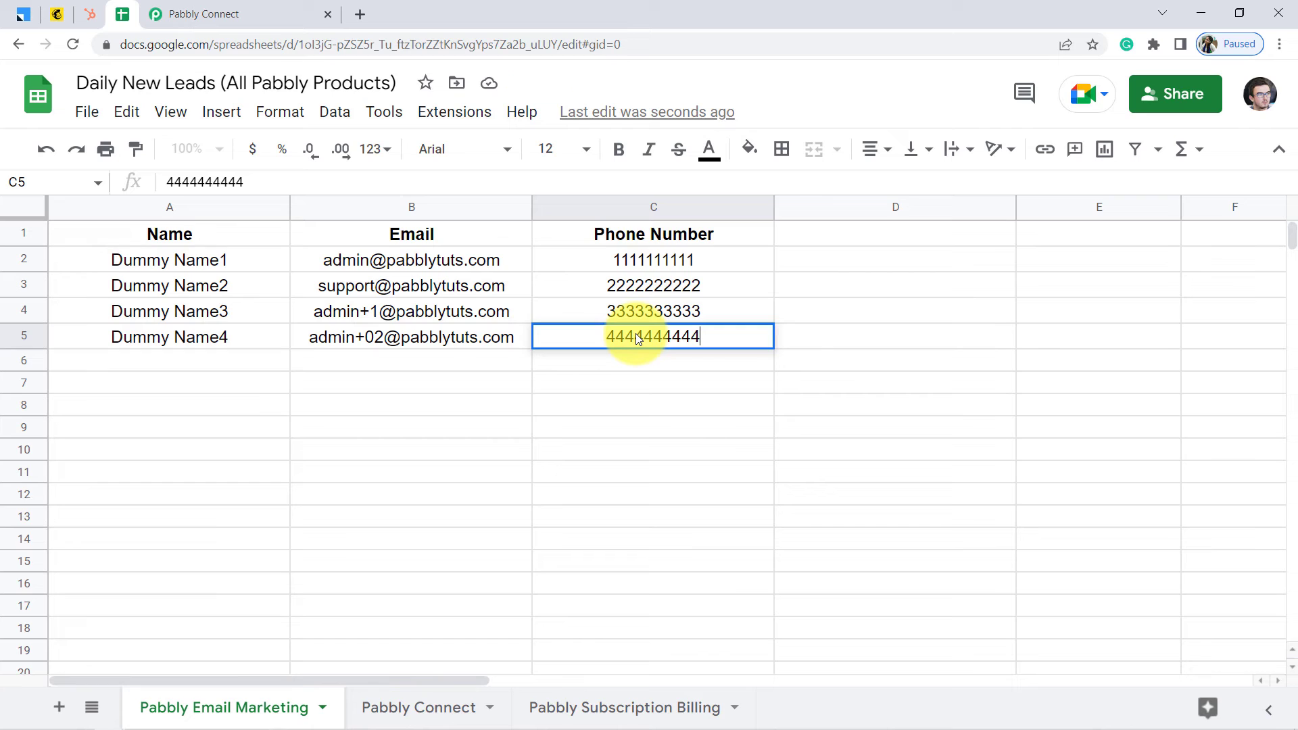
pyautogui.press('Return')
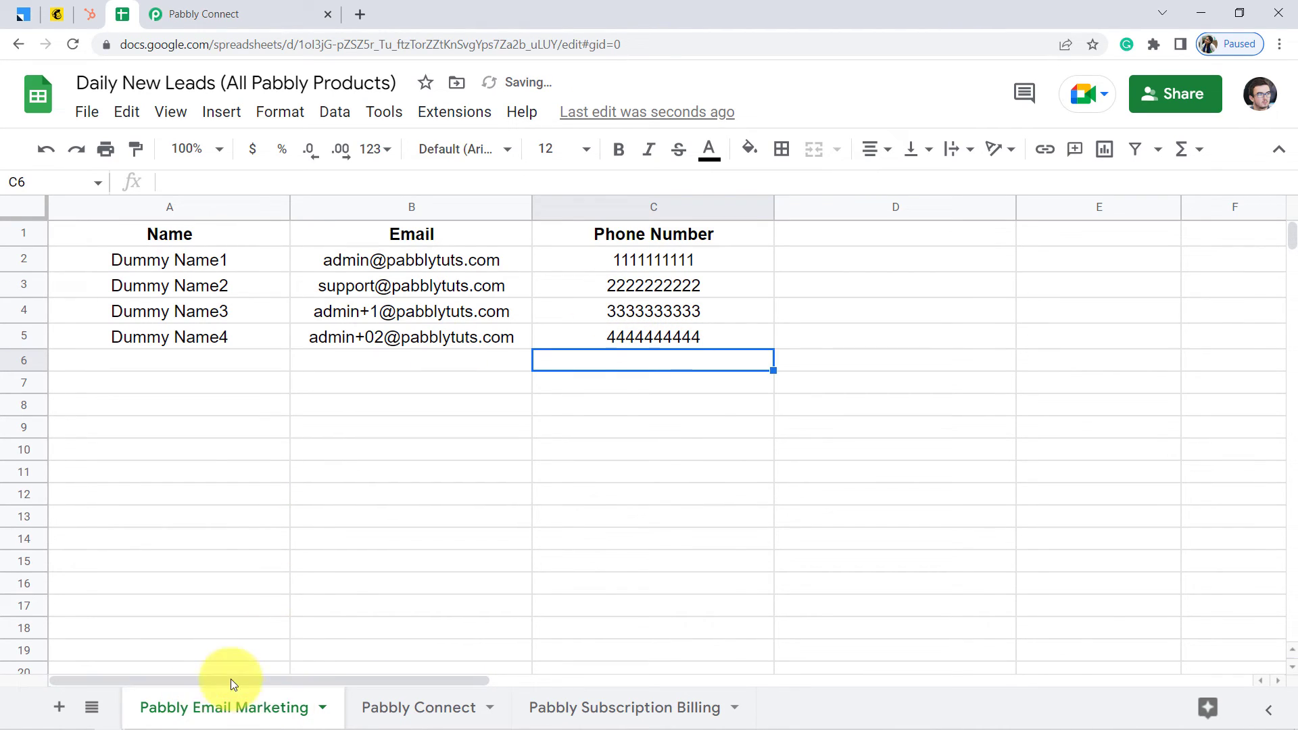
pyautogui.click(209, 8)
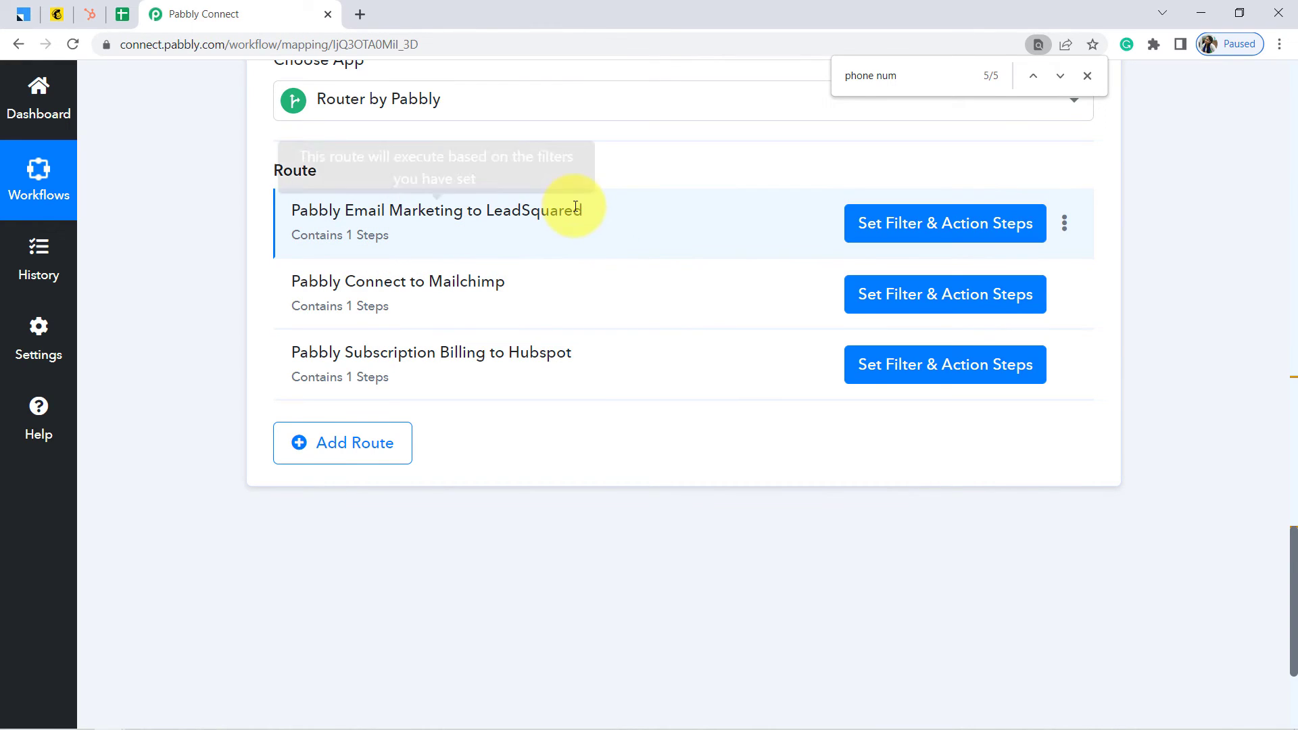
# Reload LeadSquared to confirm Dummy Name4 appears as a new Prospect lead
pyautogui.click(6, 12)
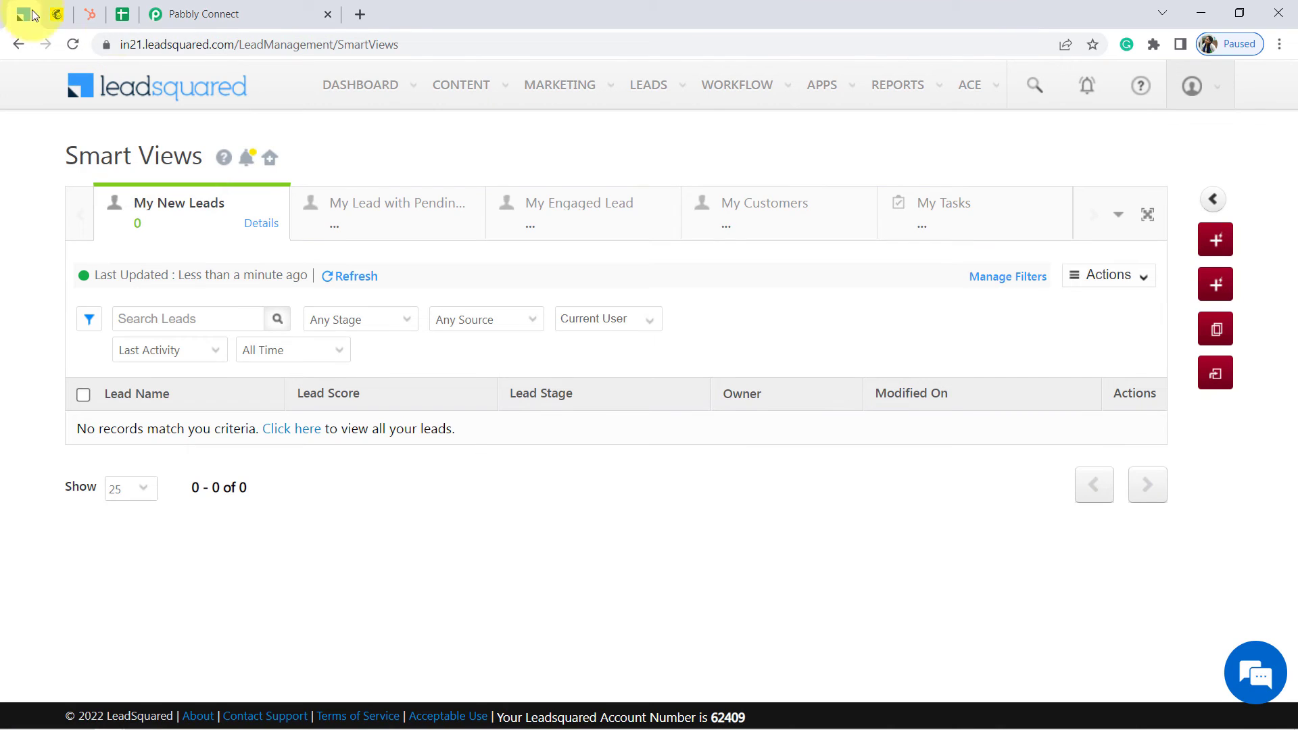
pyautogui.click(162, 44)
pyautogui.press('Return')
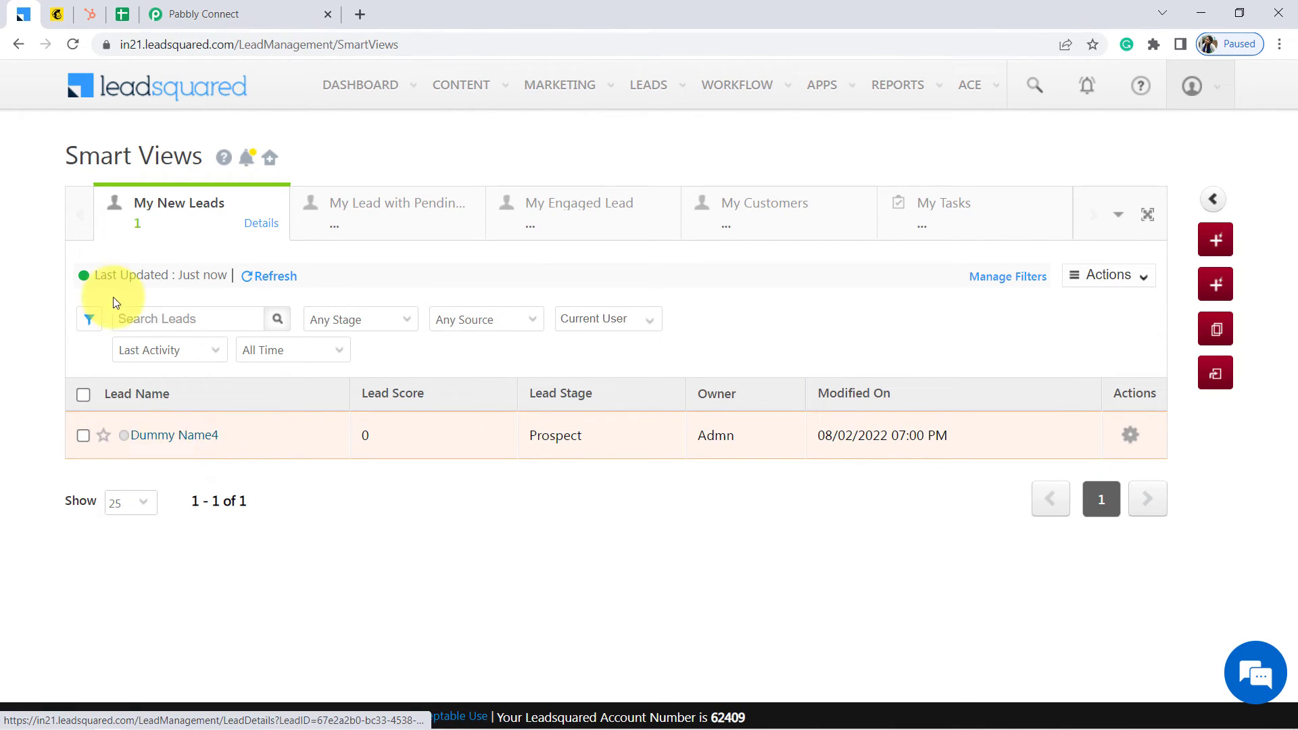
# Reload Mailchimp's audience, now showing 2 subscribers including Test Name3
pyautogui.click(57, 14)
pyautogui.click(184, 47)
pyautogui.press('Return')
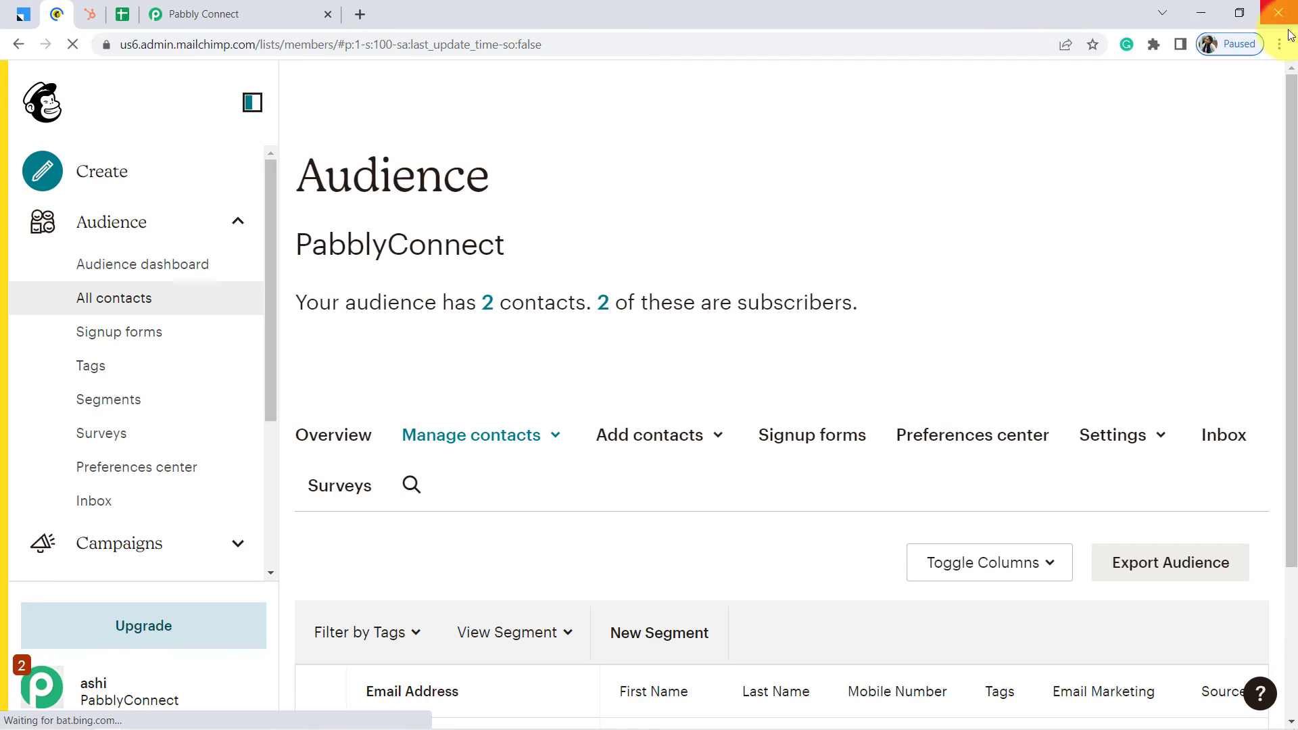
# Confirm the Mailchimp audience still holds only its two contacts
pyautogui.moveTo(1293, 145); pyautogui.dragTo(1295, 268)
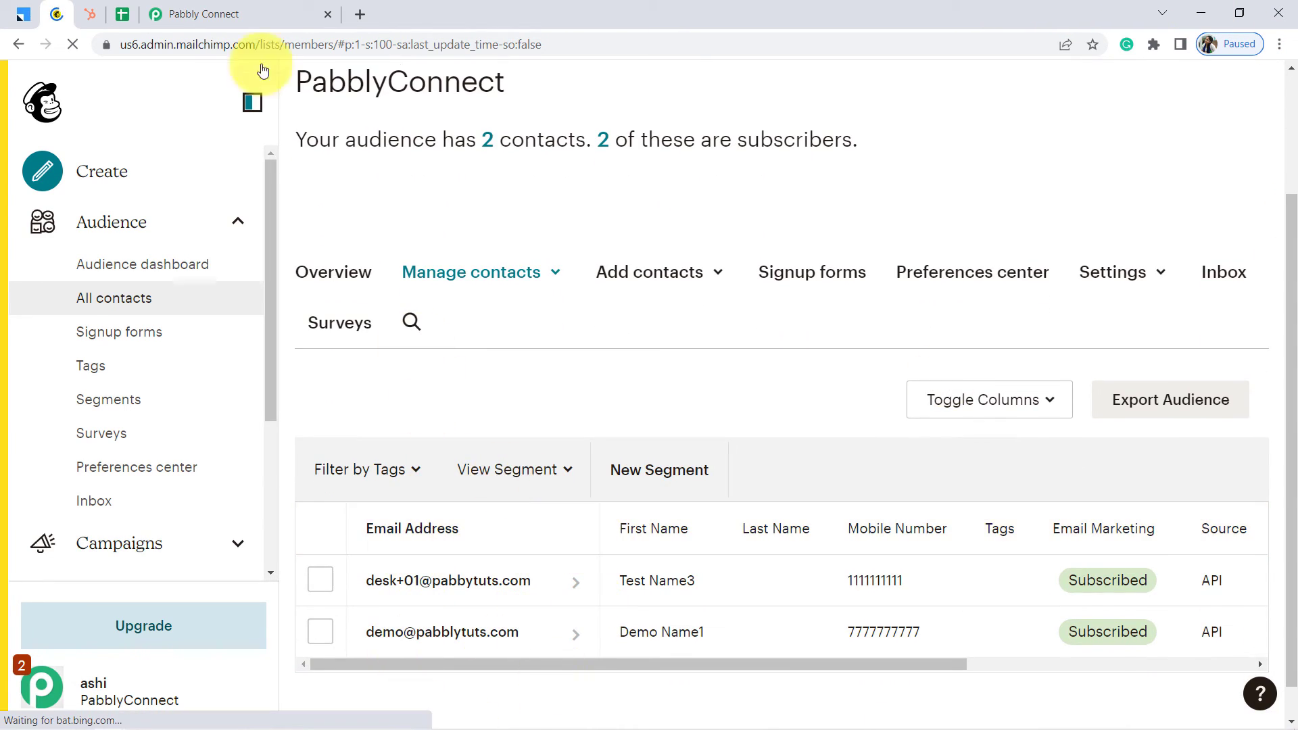
pyautogui.click(122, 14)
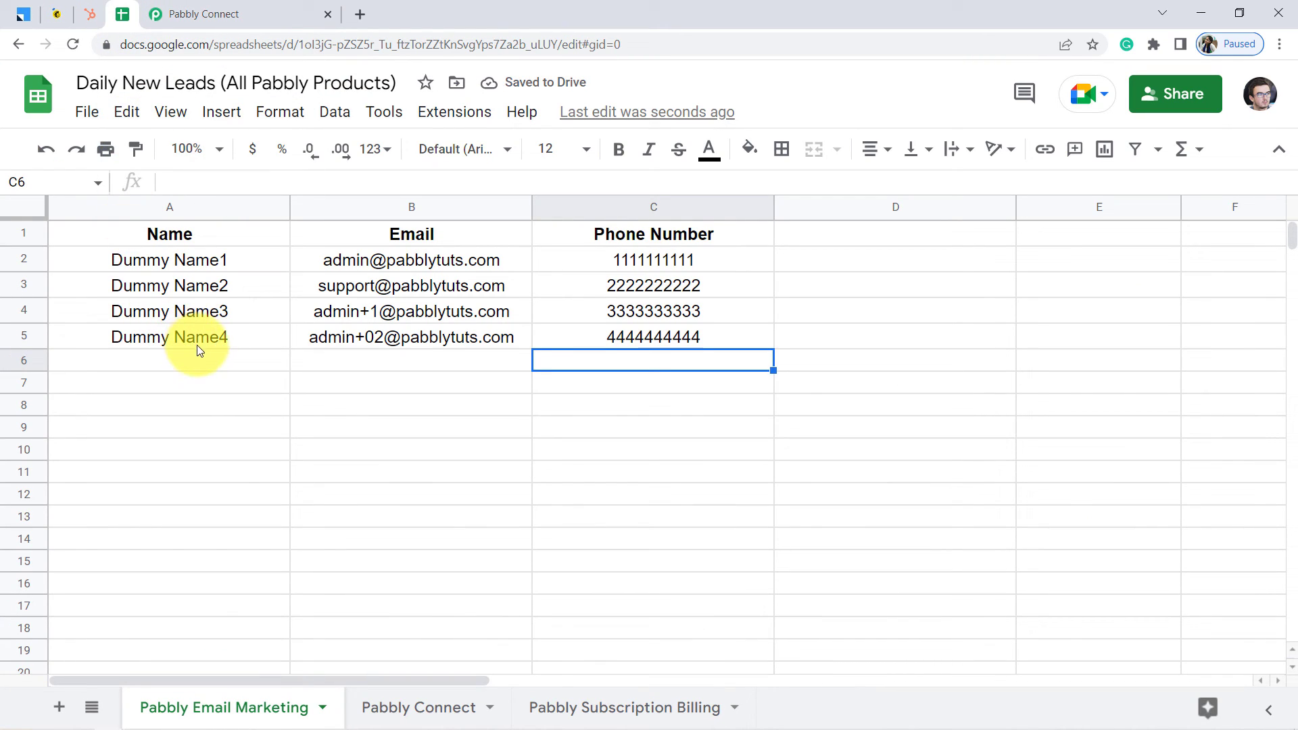
pyautogui.click(90, 15)
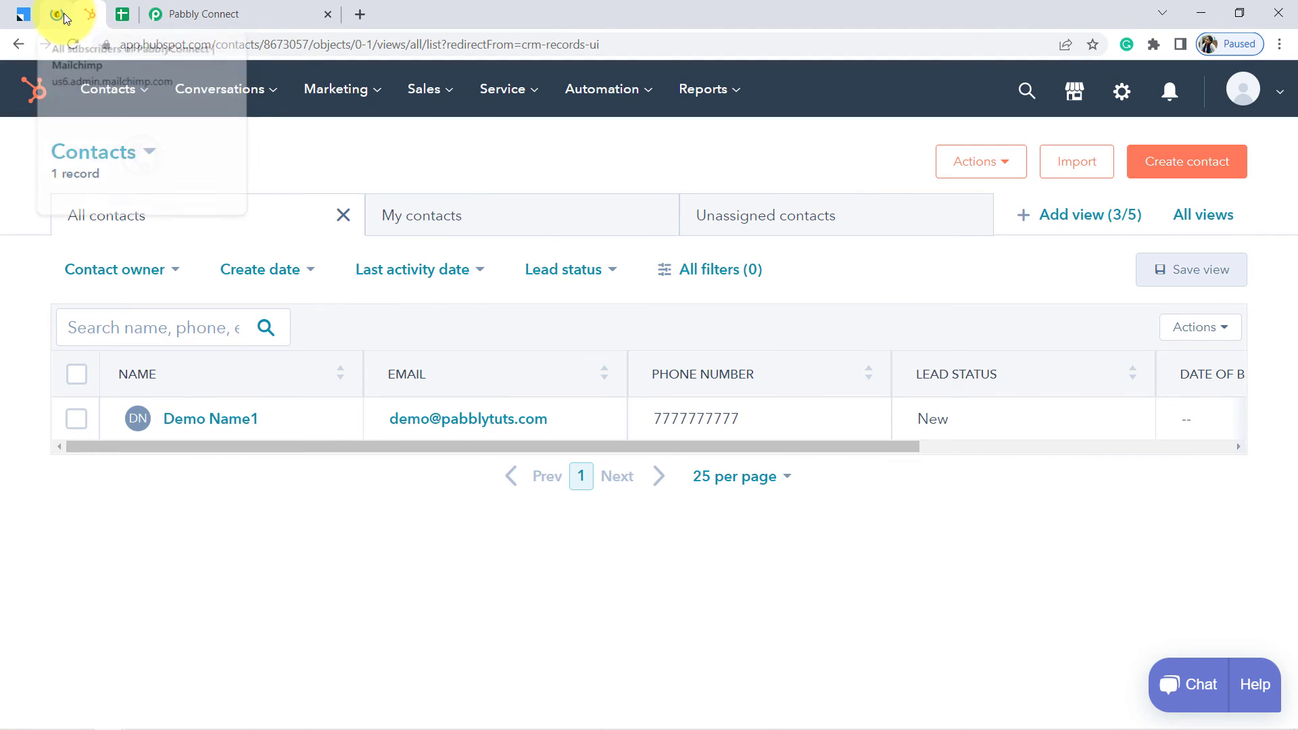
pyautogui.click(56, 15)
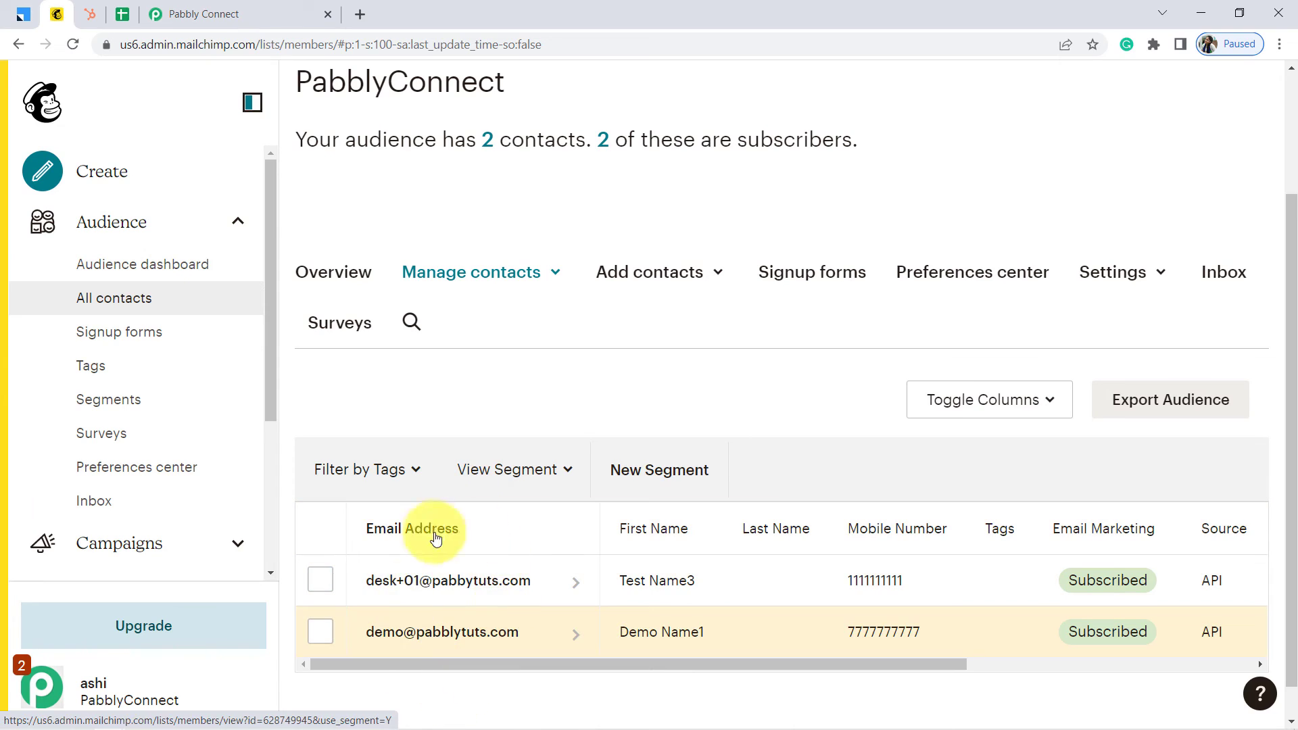
# Reload HubSpot to confirm it still lists a single contact, then go back to the Pabbly Connect workflow
pyautogui.click(91, 14)
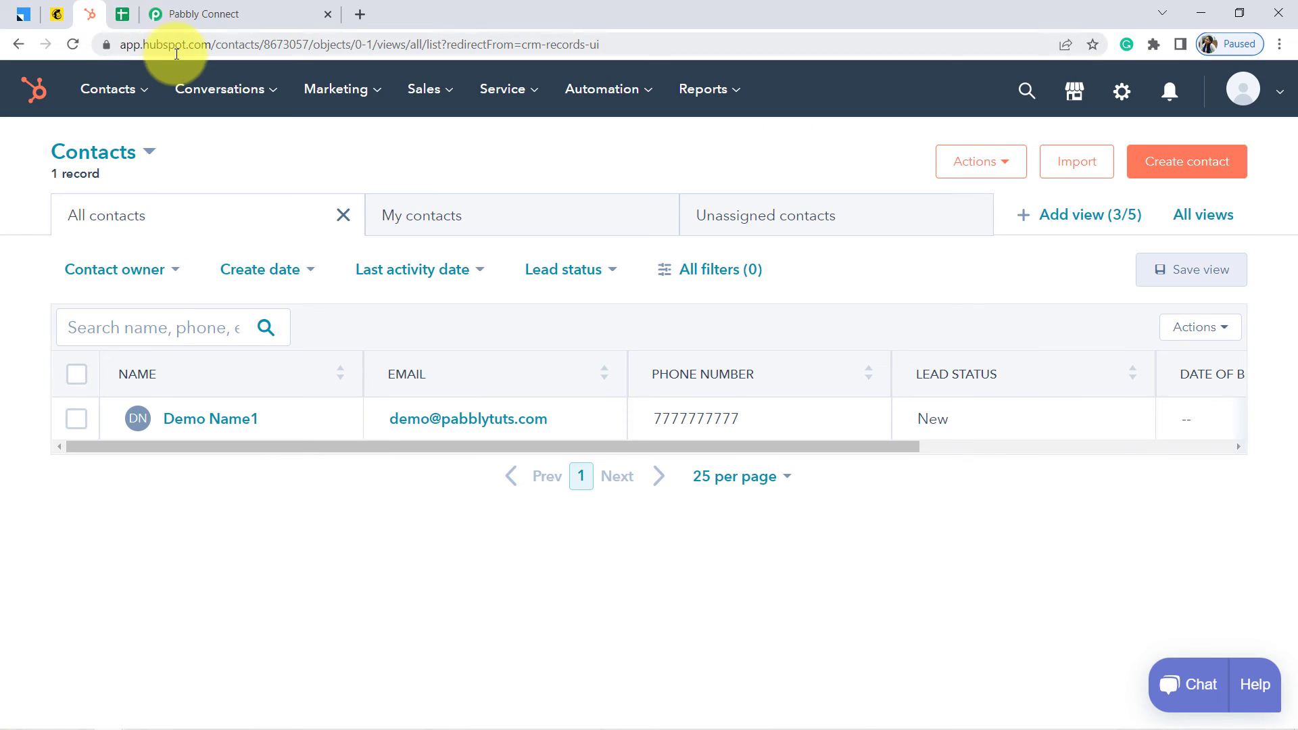
pyautogui.click(166, 42)
pyautogui.press('Return')
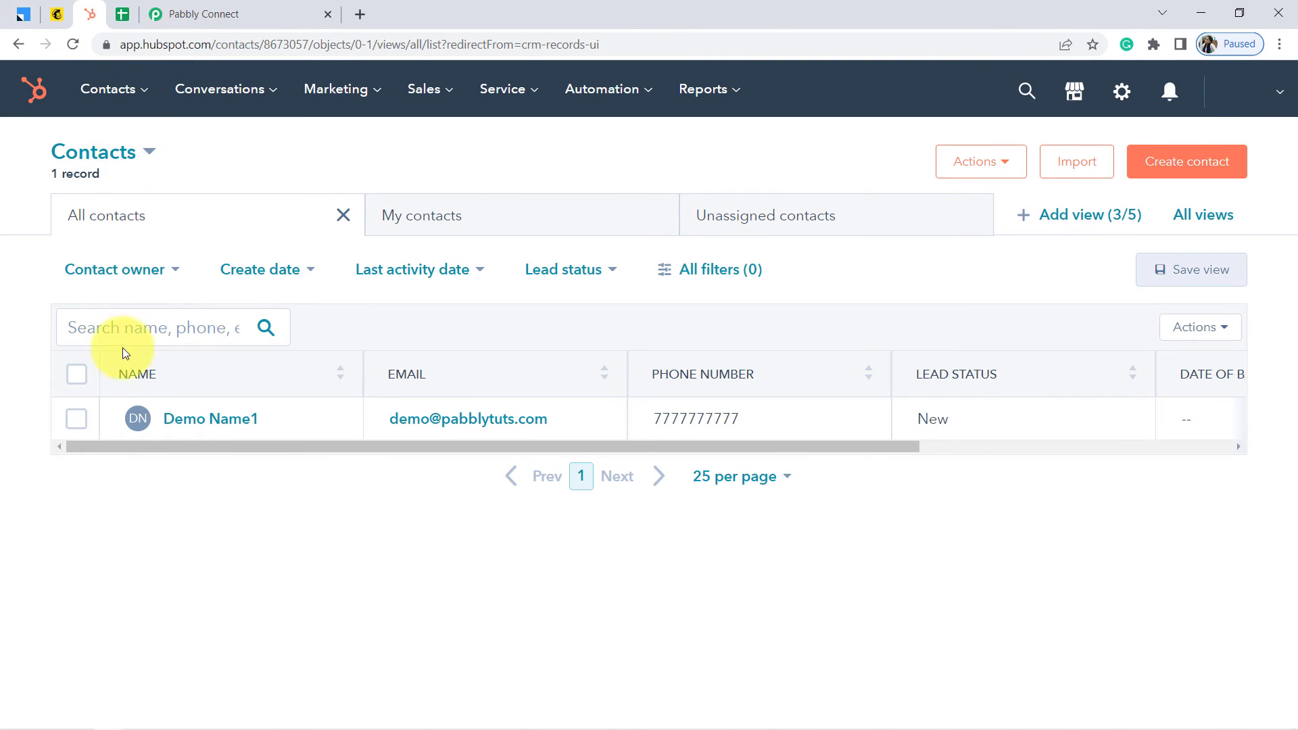
pyautogui.click(218, 5)
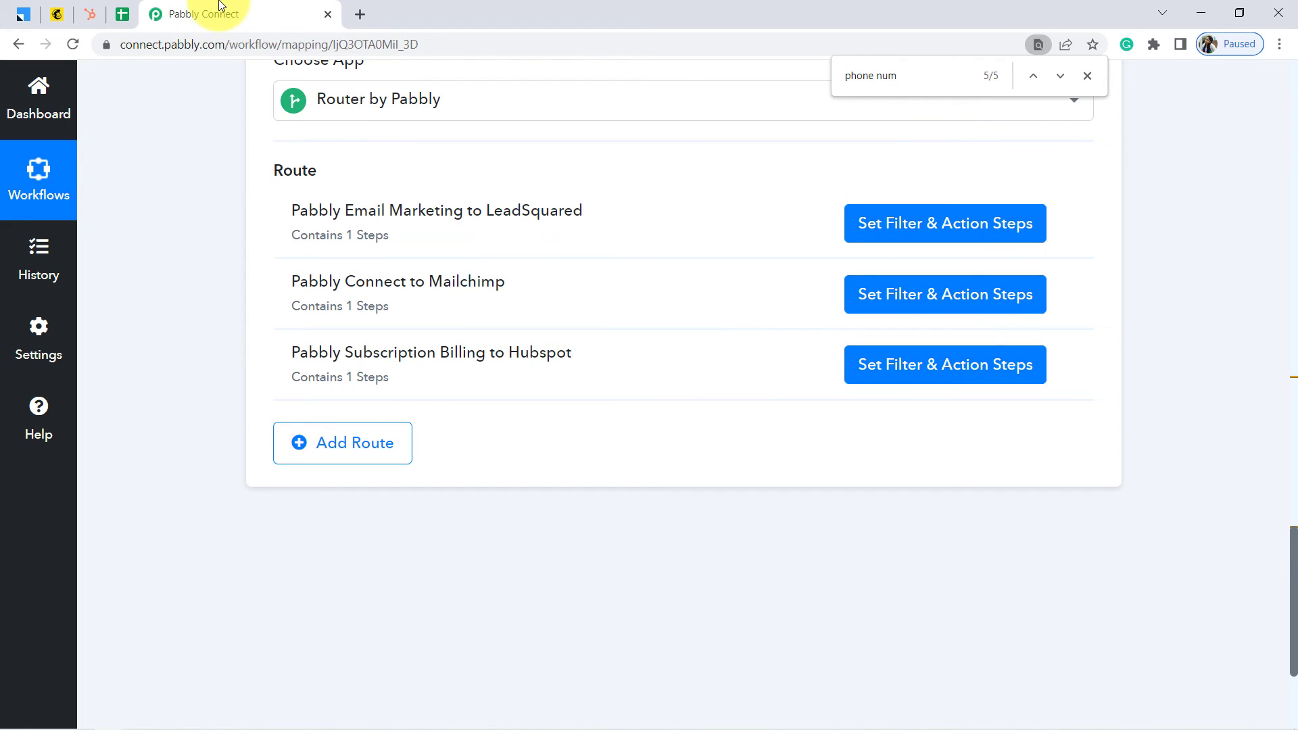
# Collapse the Google Sheets trigger step of the workflow
pyautogui.click(123, 12)
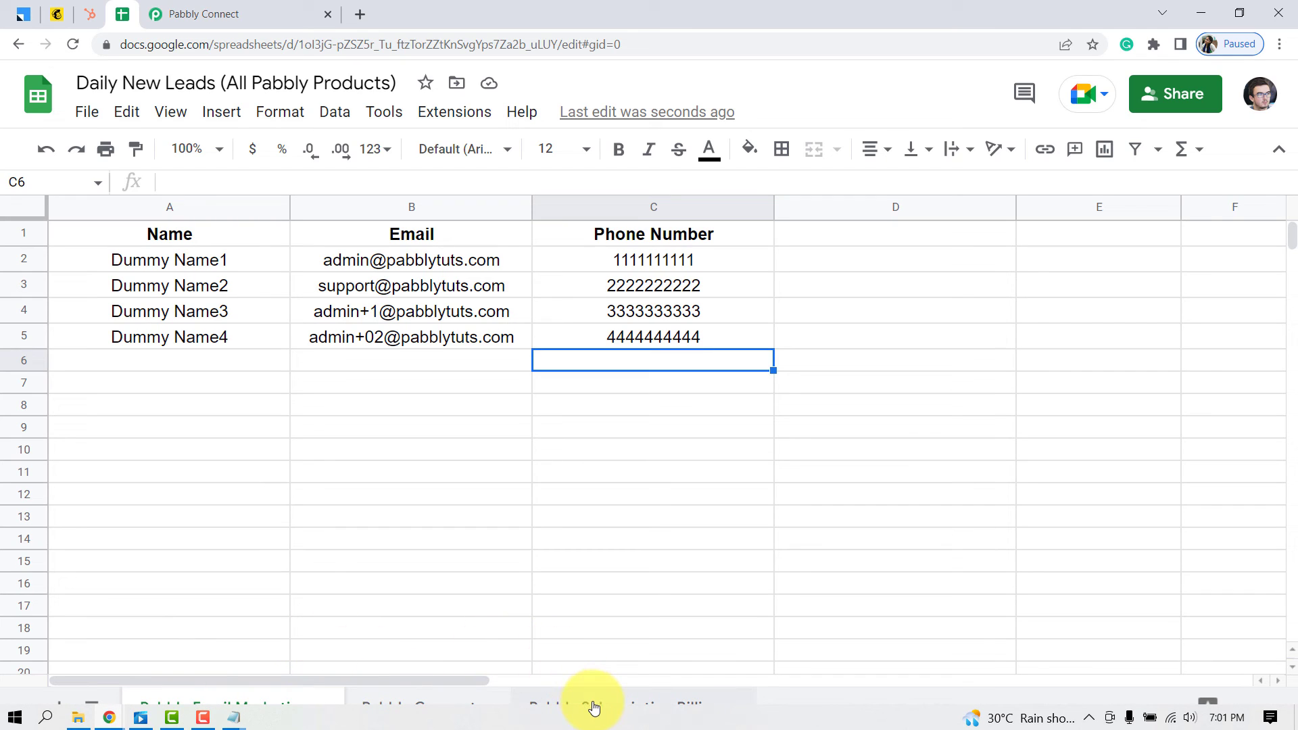
pyautogui.click(237, 5)
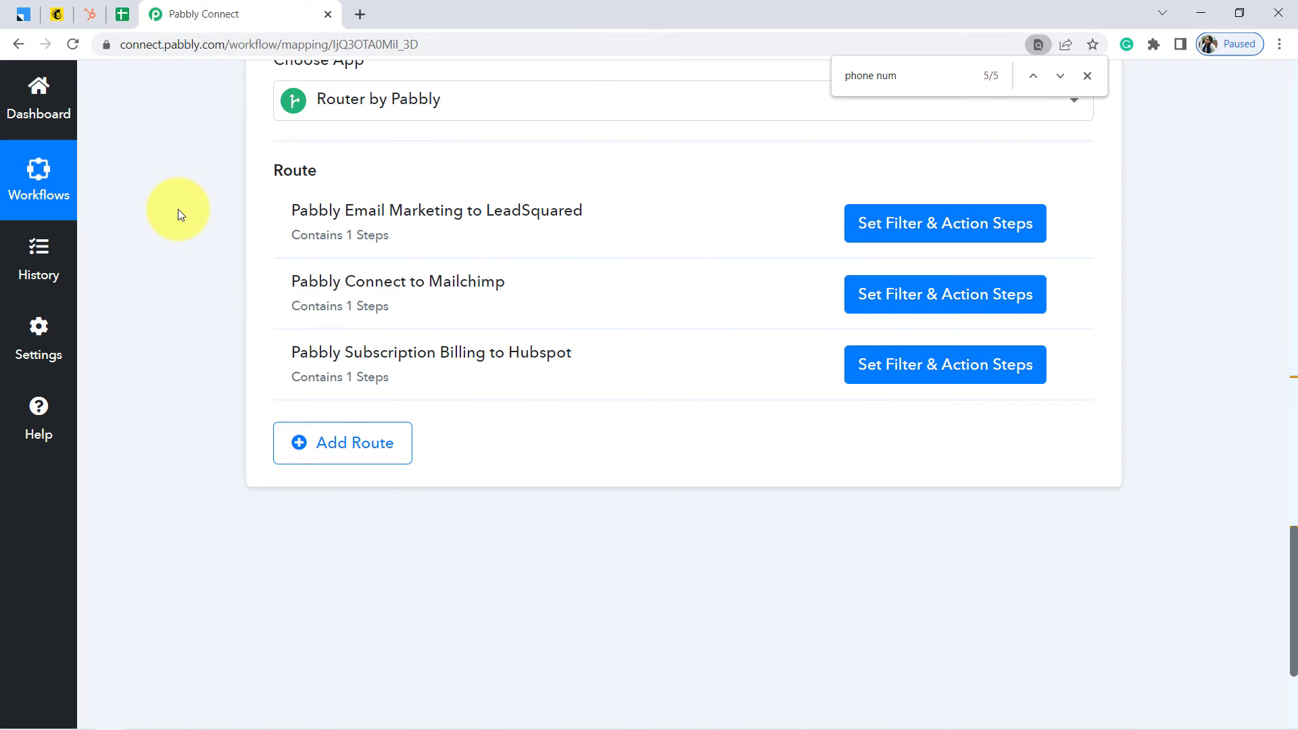
pyautogui.scroll(2, 179, 211)
pyautogui.scroll(7, 178, 210)
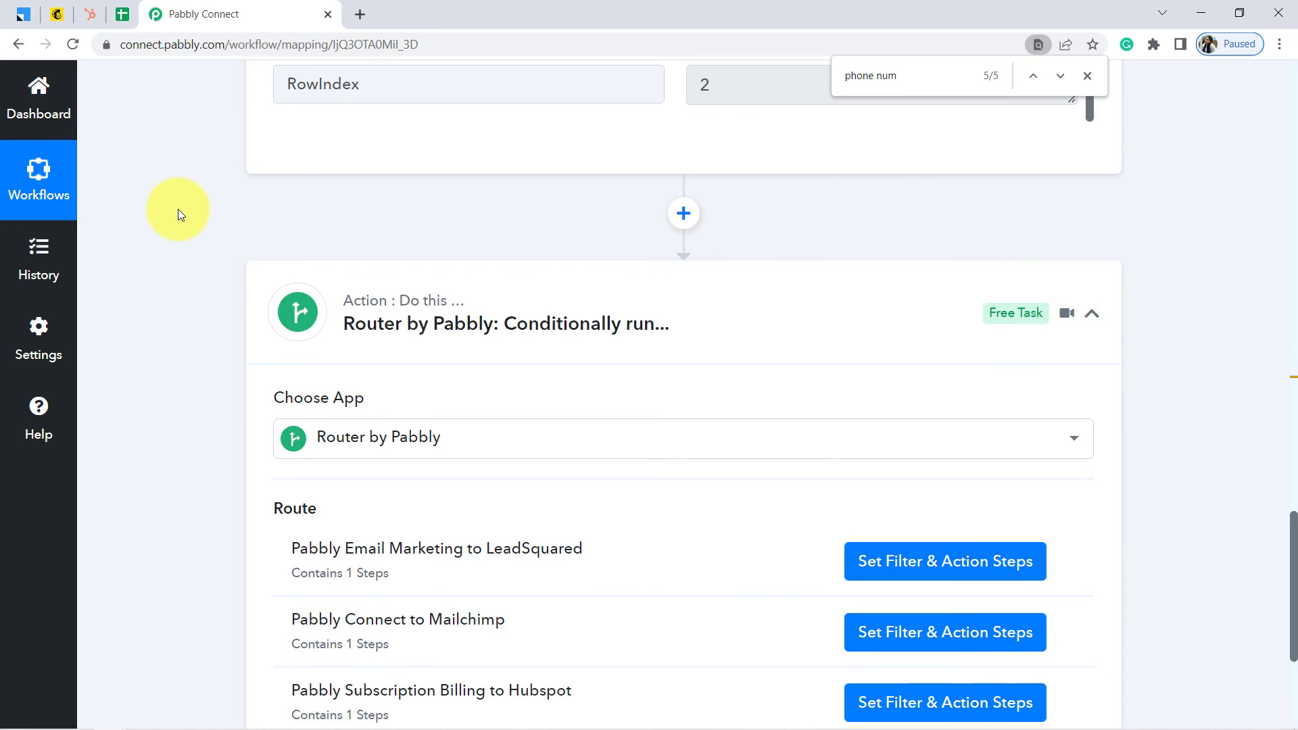
pyautogui.scroll(10, 178, 210)
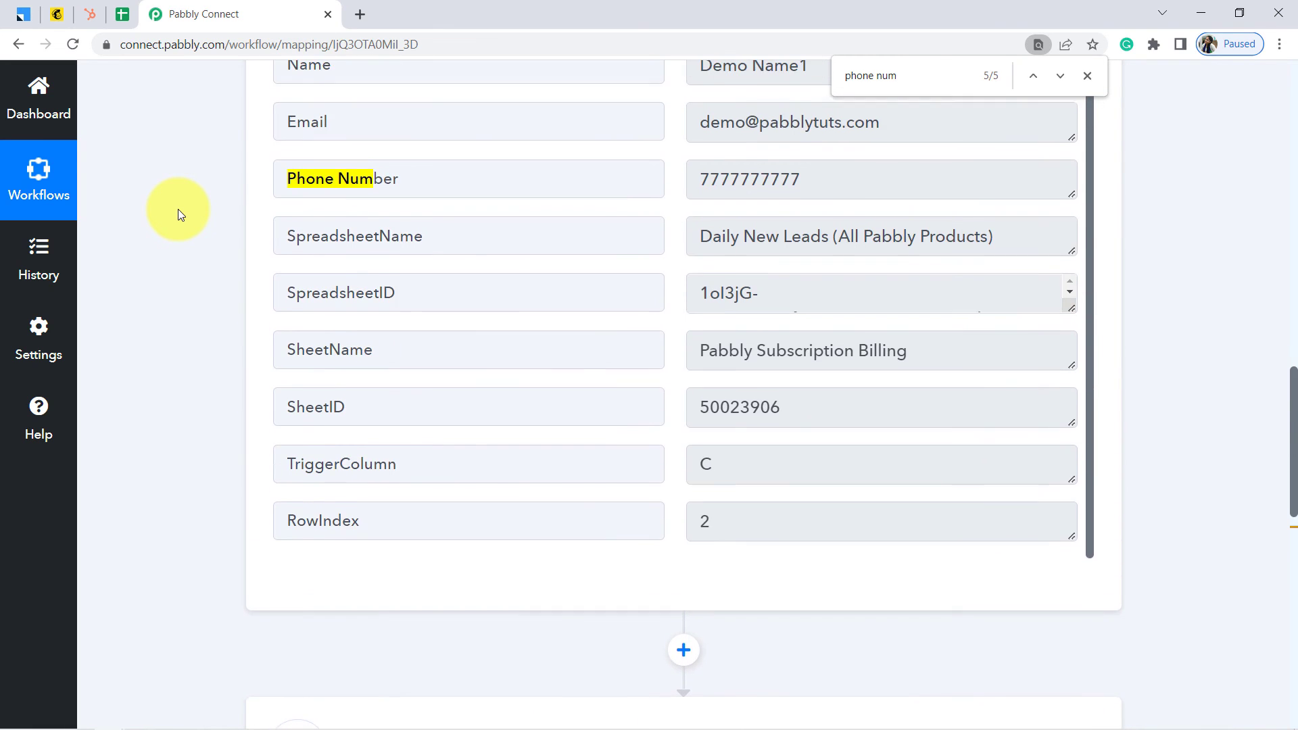
pyautogui.scroll(8, 177, 209)
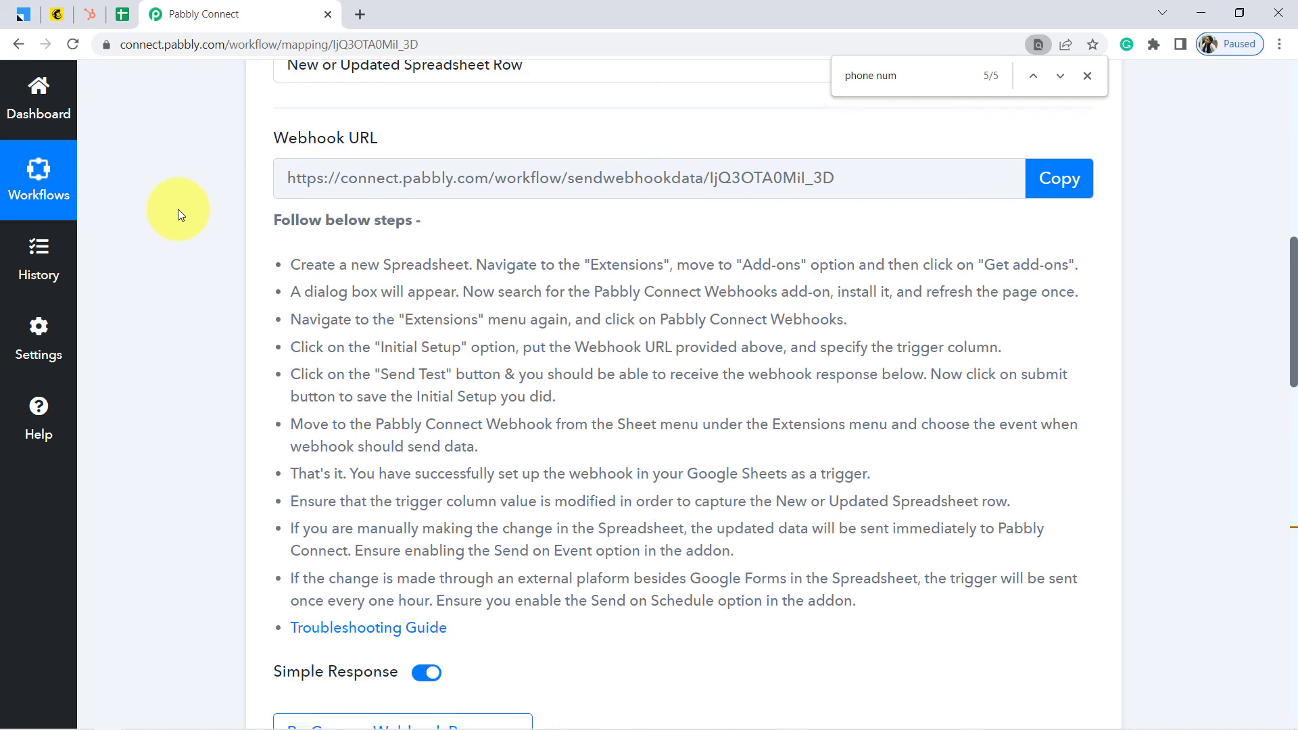
pyautogui.click(365, 296)
# Collapse the Router step so its three routes are hidden
pyautogui.scroll(-2, 154, 326)
pyautogui.scroll(-3, 154, 326)
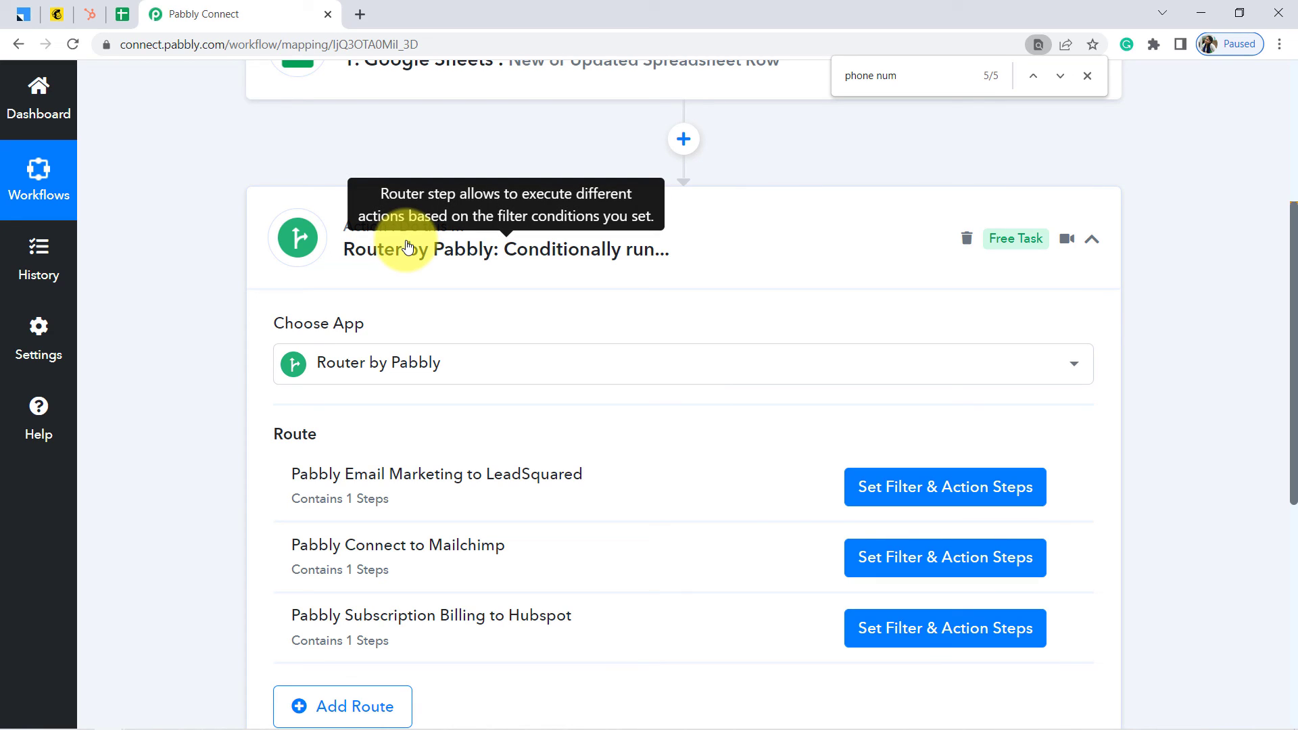
pyautogui.click(407, 247)
pyautogui.scroll(2, 172, 268)
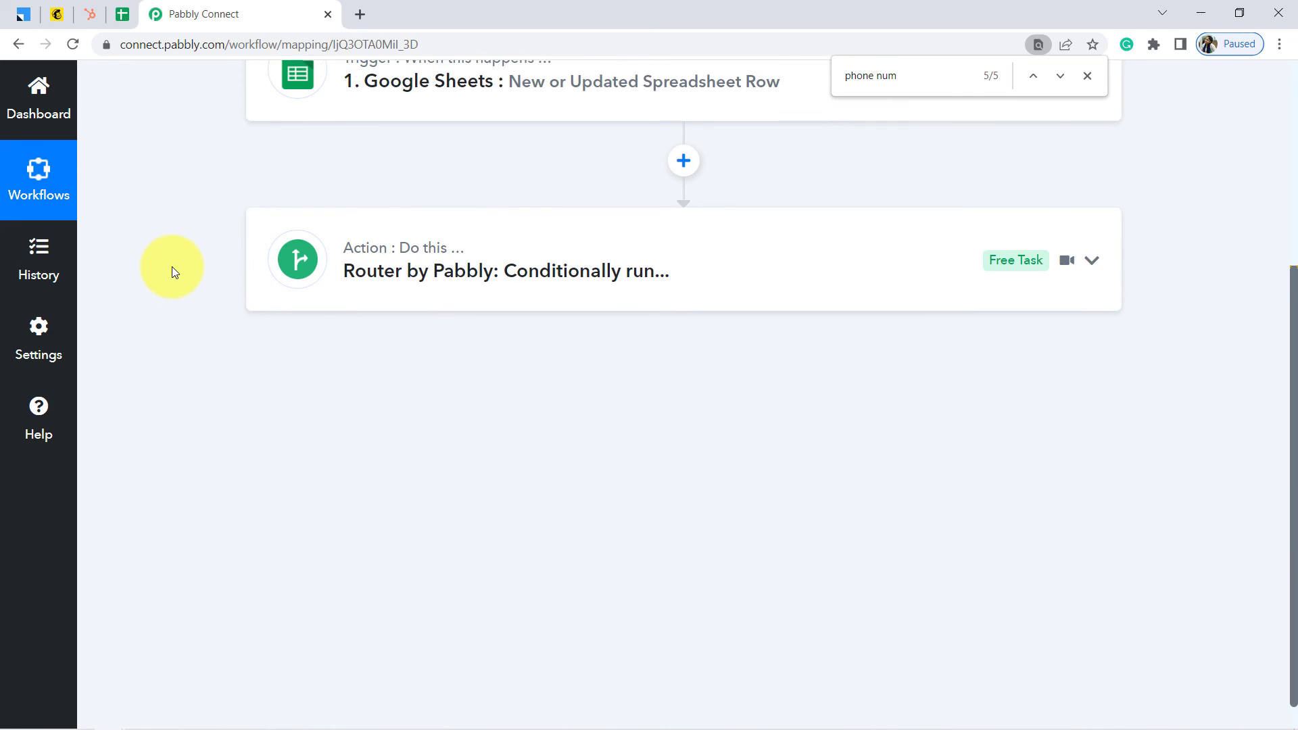
pyautogui.scroll(3, 172, 267)
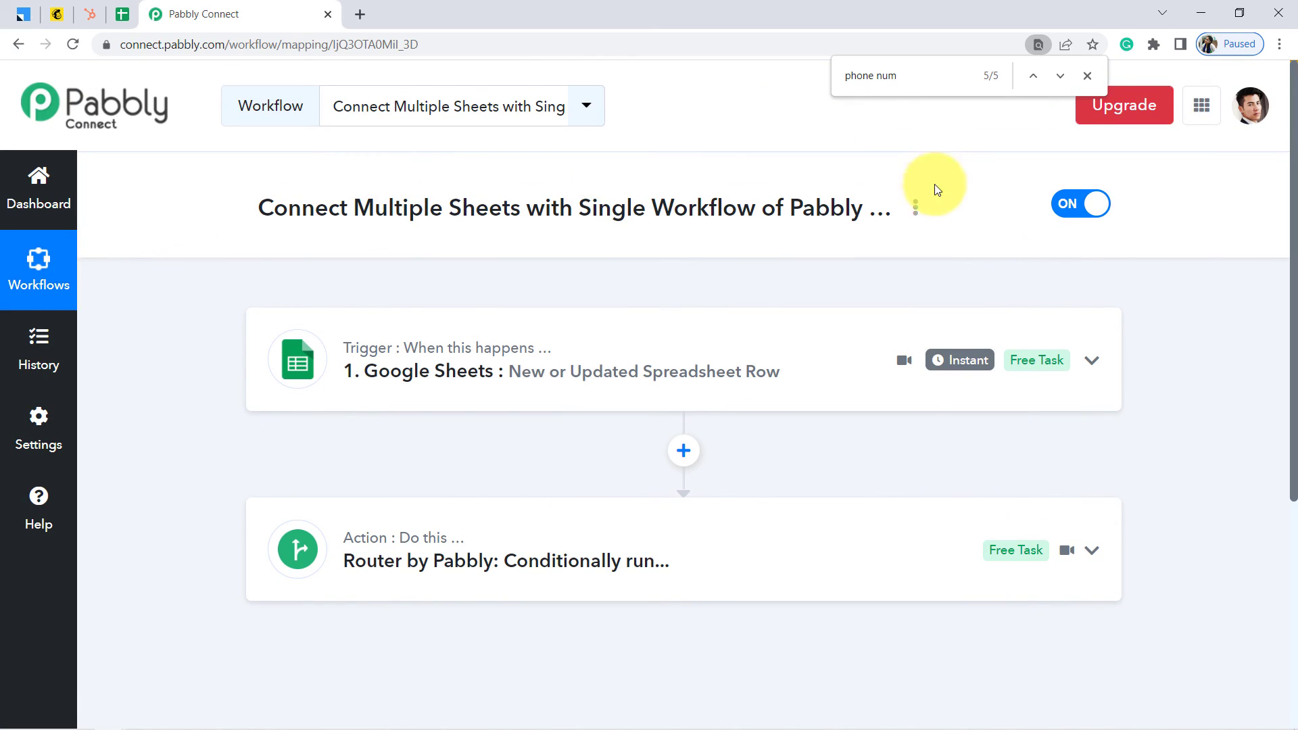
pyautogui.click(915, 210)
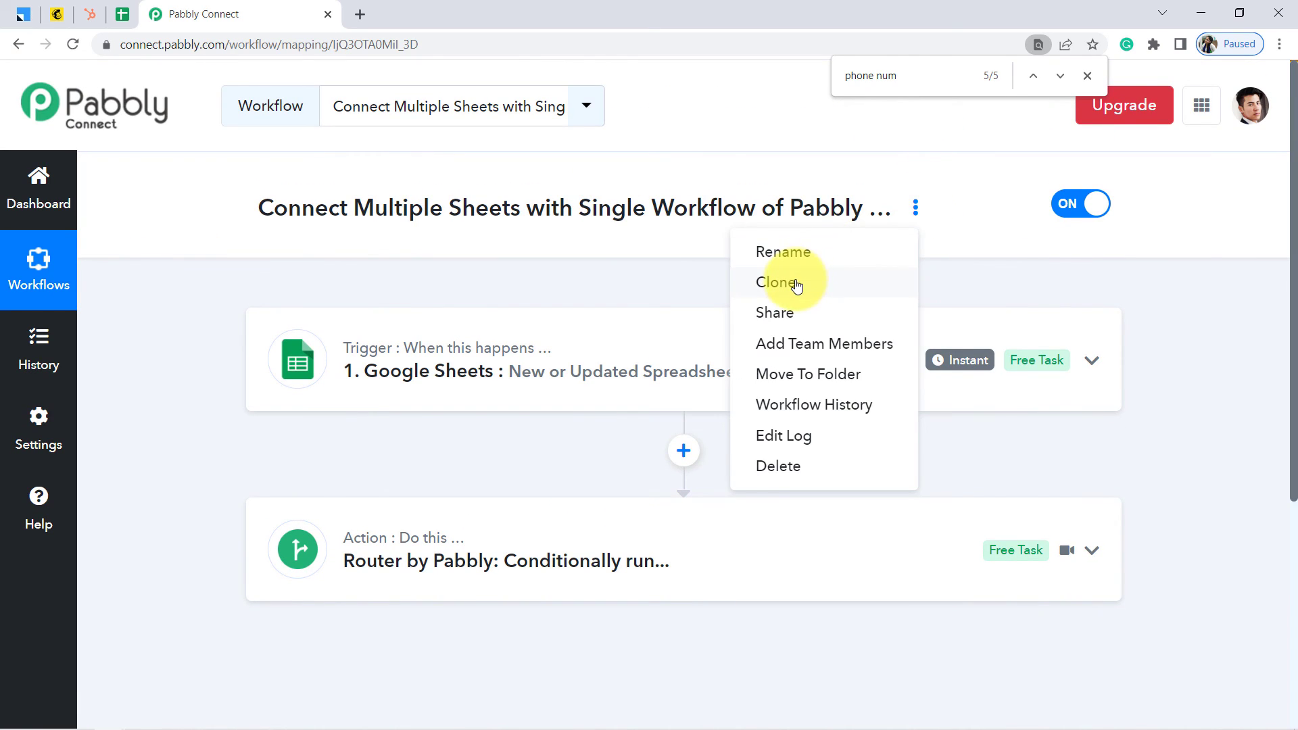
# Generate a Share Workflow Link for Connect Multiple Sheets and copy it to the clipboard
pyautogui.click(792, 311)
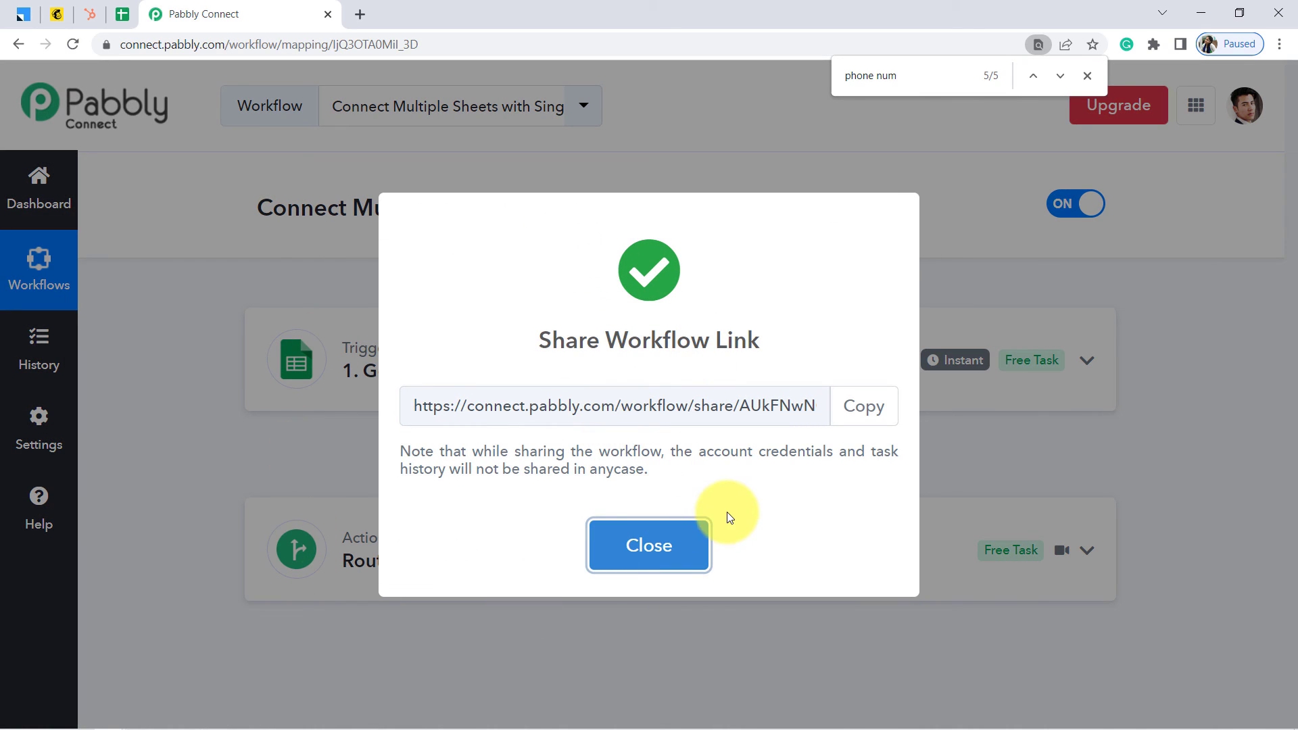
pyautogui.click(853, 406)
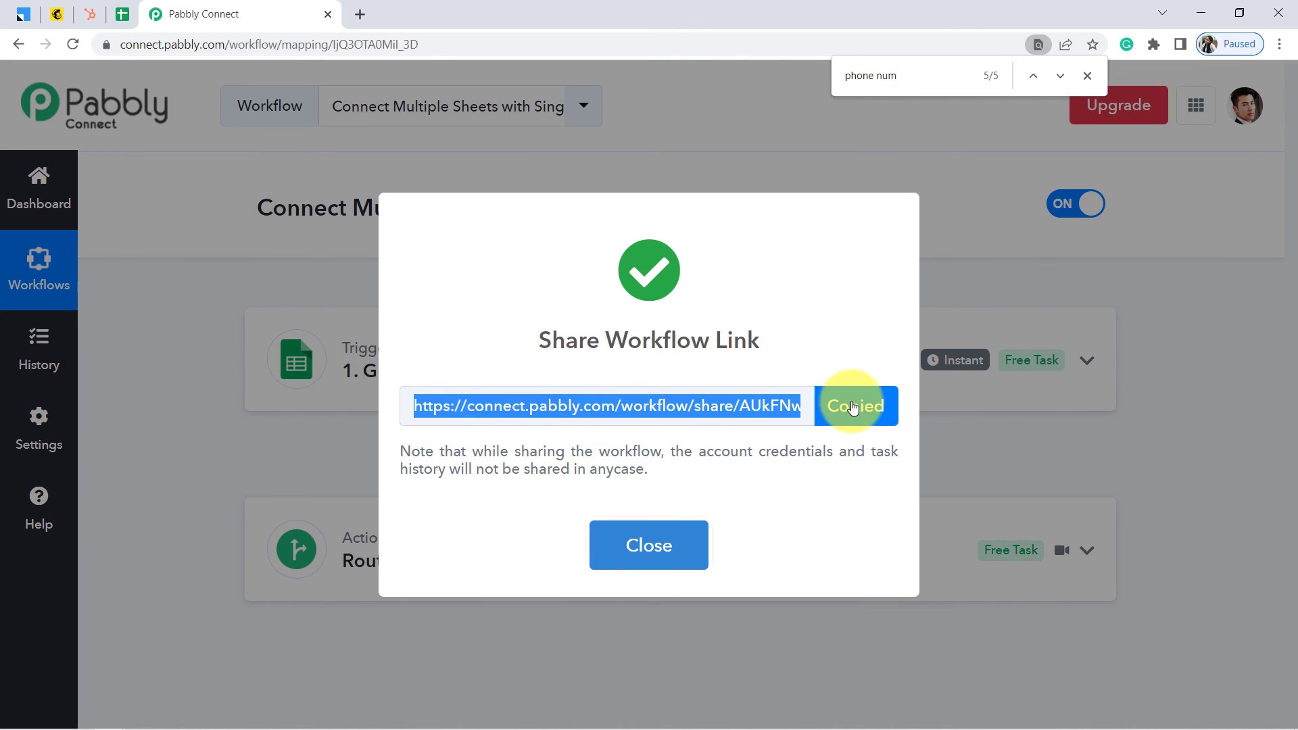
pyautogui.click(649, 546)
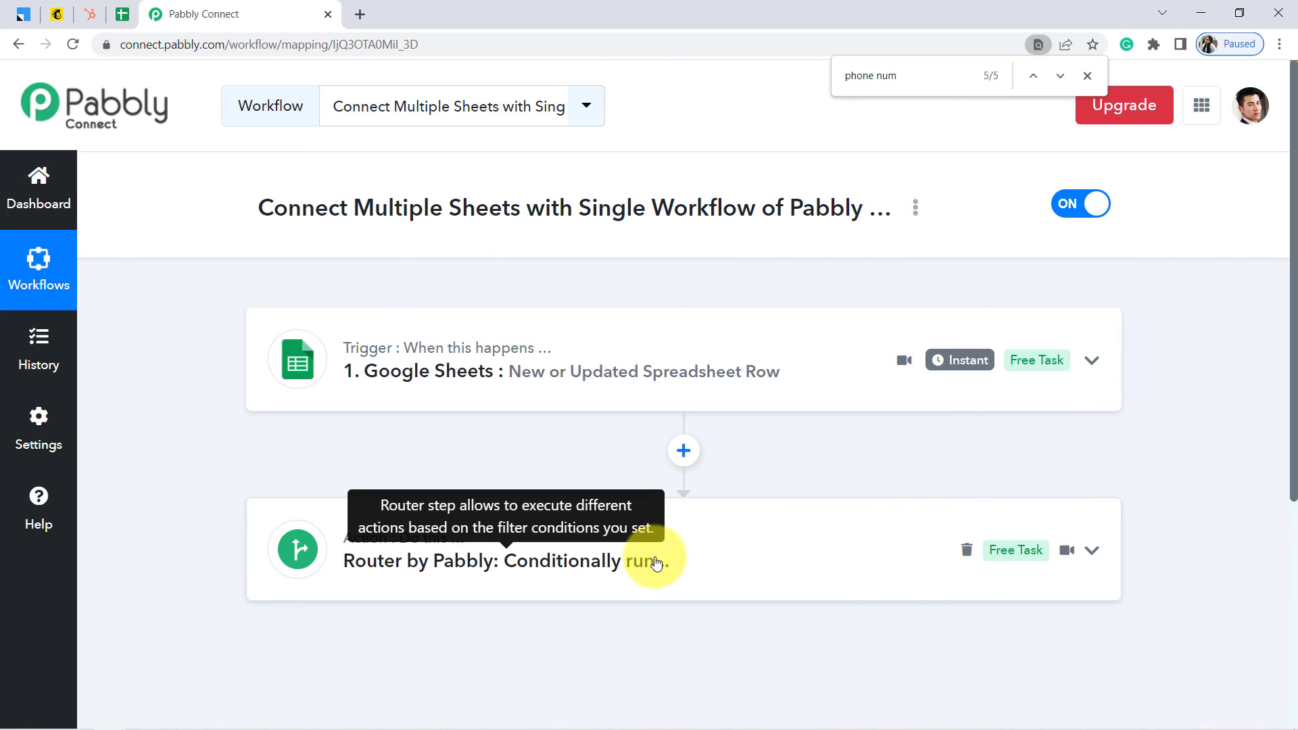
# Close Pabbly Connect and end on LeadSquared's Smart Views showing the new Prospect lead
pyautogui.click(327, 15)
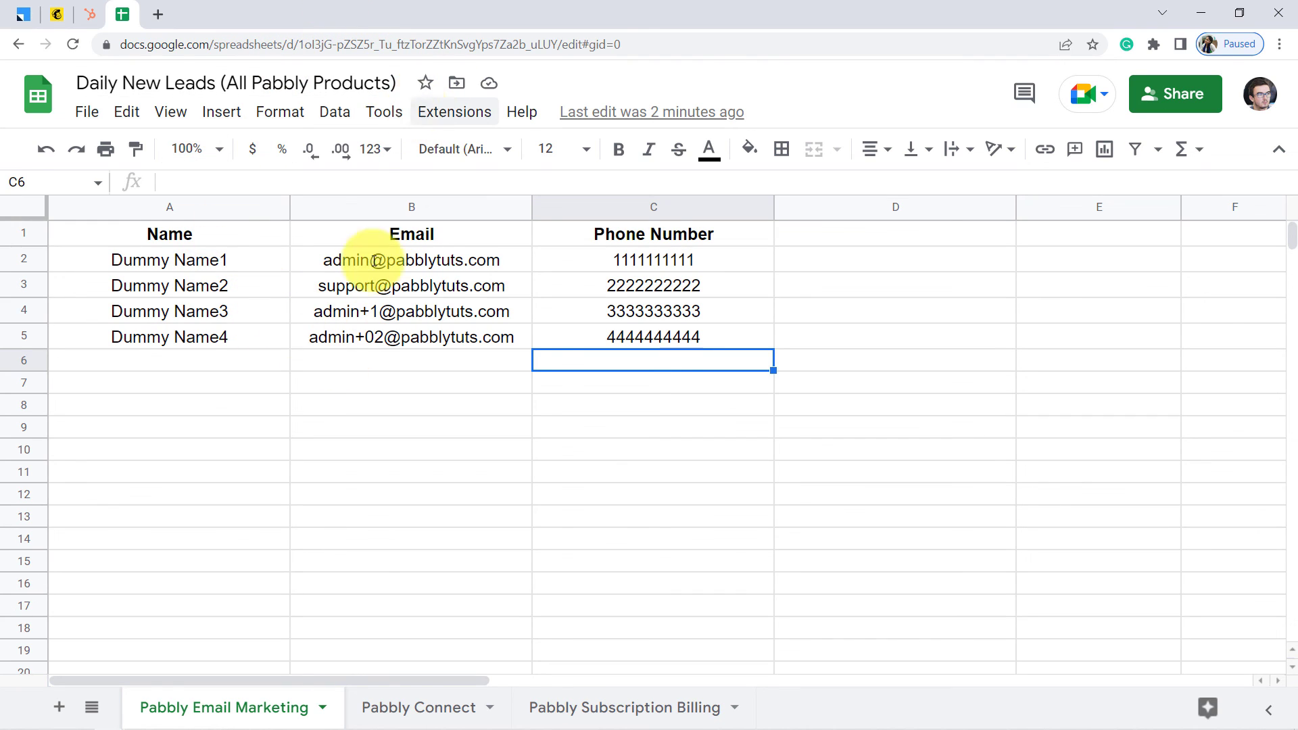
pyautogui.click(88, 15)
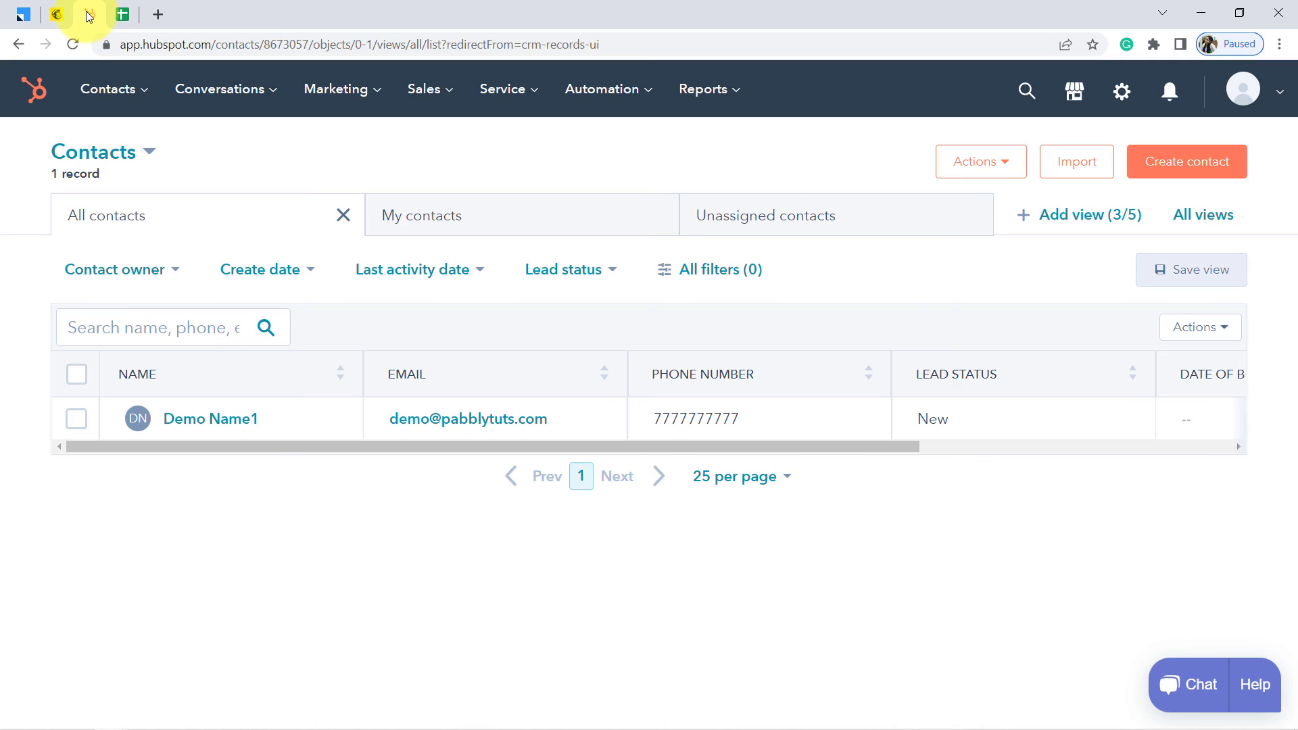
pyautogui.click(57, 15)
pyautogui.click(20, 16)
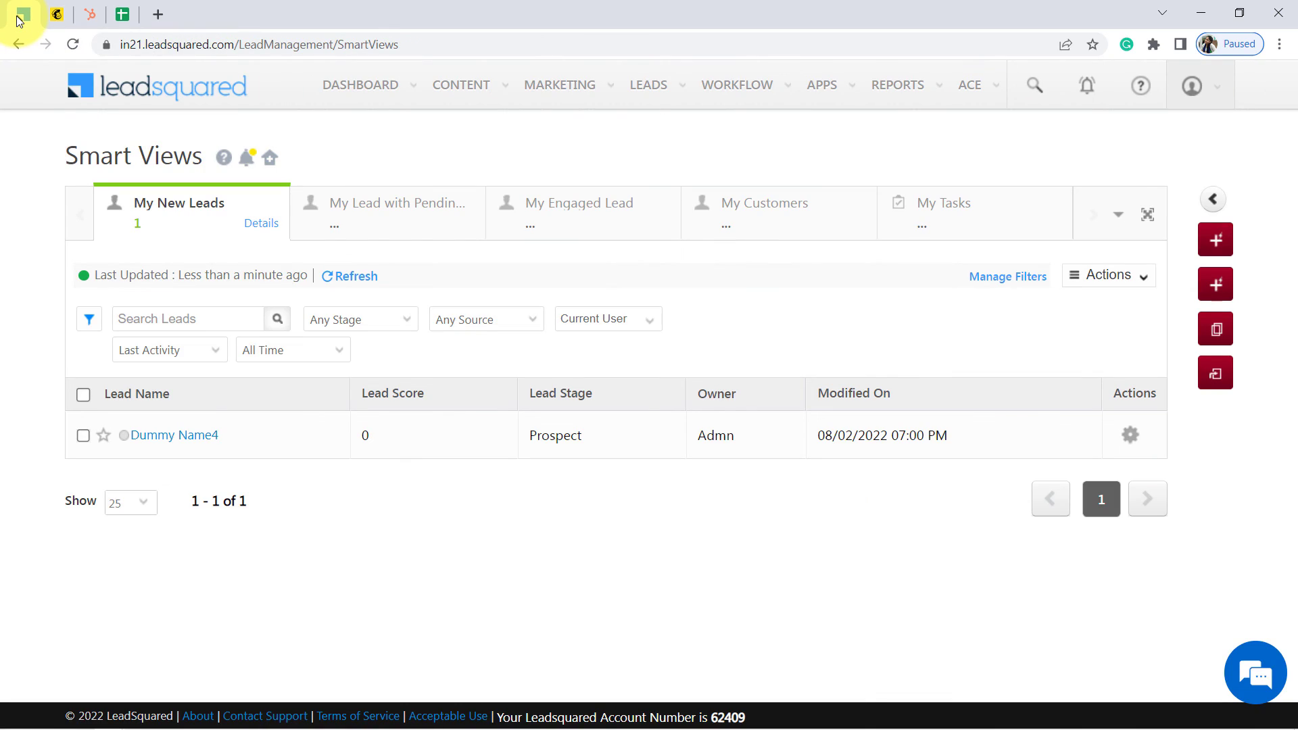